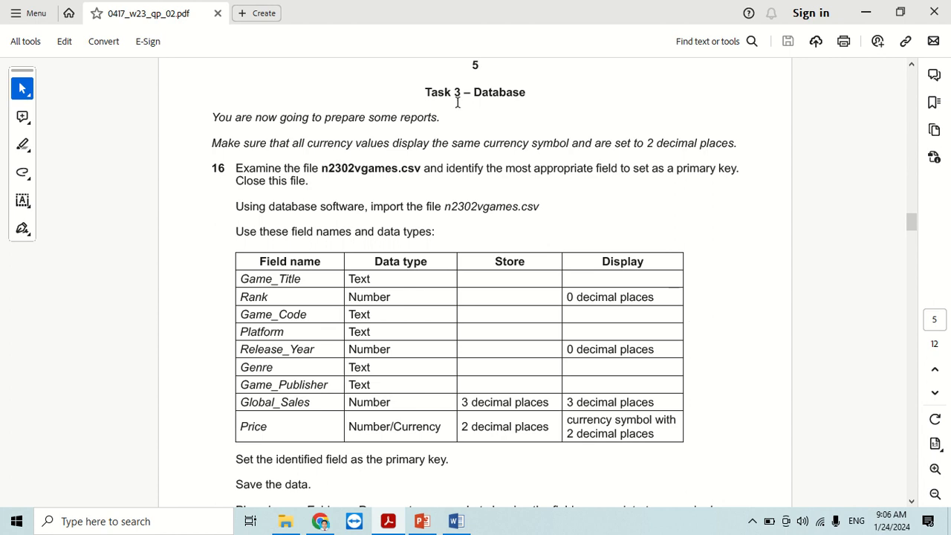
# Read the Task 3 introduction, the currency formatting note and the question 16 instruction to examine n2302vgames.csv.
pyautogui.moveTo(424, 90); pyautogui.dragTo(505, 89)
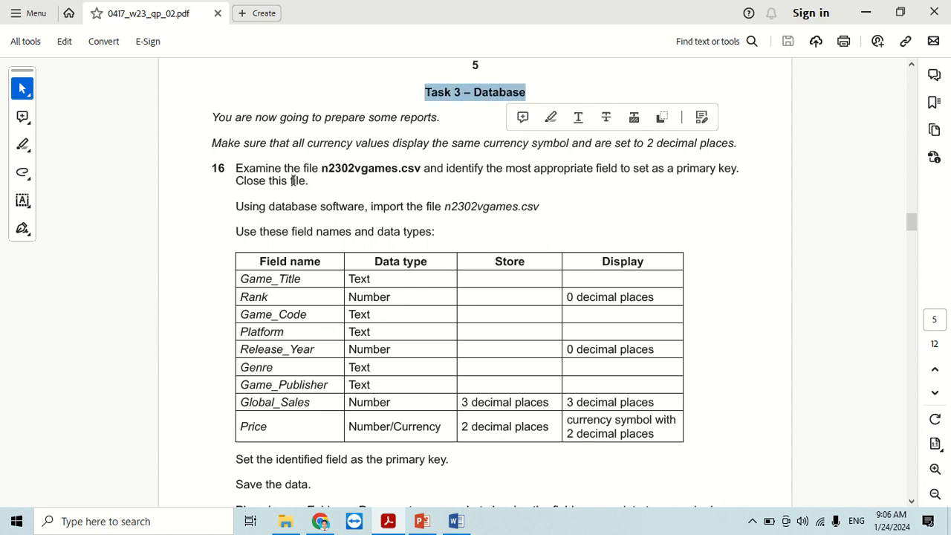
pyautogui.click(262, 126)
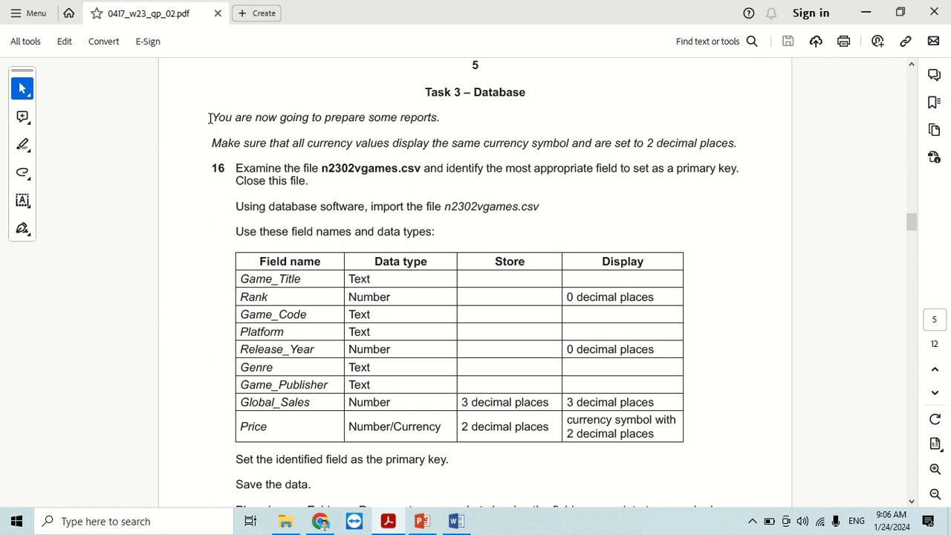
pyautogui.moveTo(212, 118); pyautogui.dragTo(443, 118)
pyautogui.moveTo(213, 143); pyautogui.dragTo(736, 151)
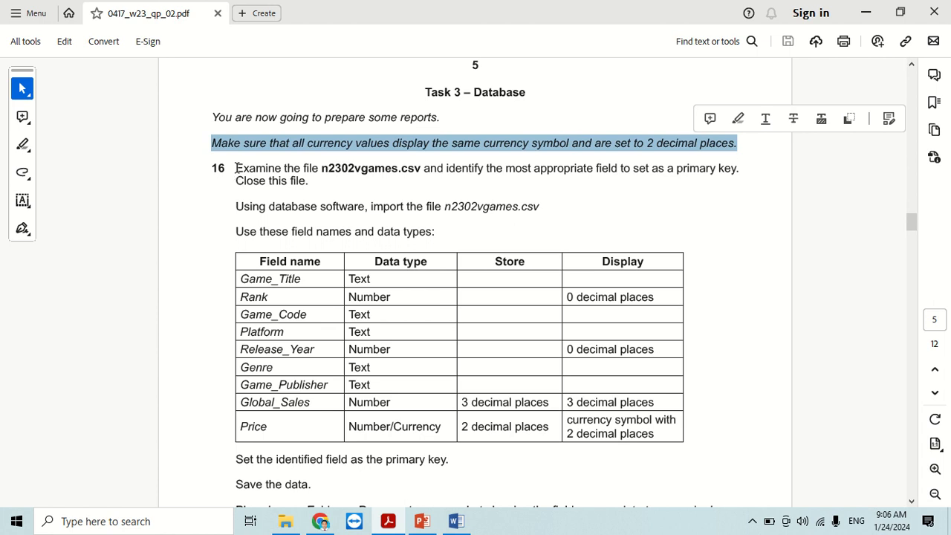
pyautogui.moveTo(235, 168); pyautogui.dragTo(327, 168)
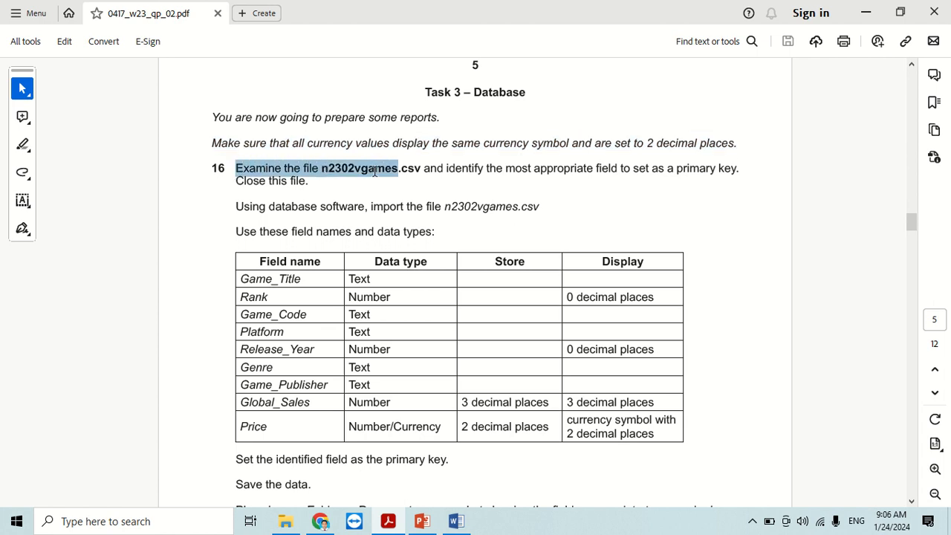
pyautogui.moveTo(393, 173); pyautogui.dragTo(323, 186)
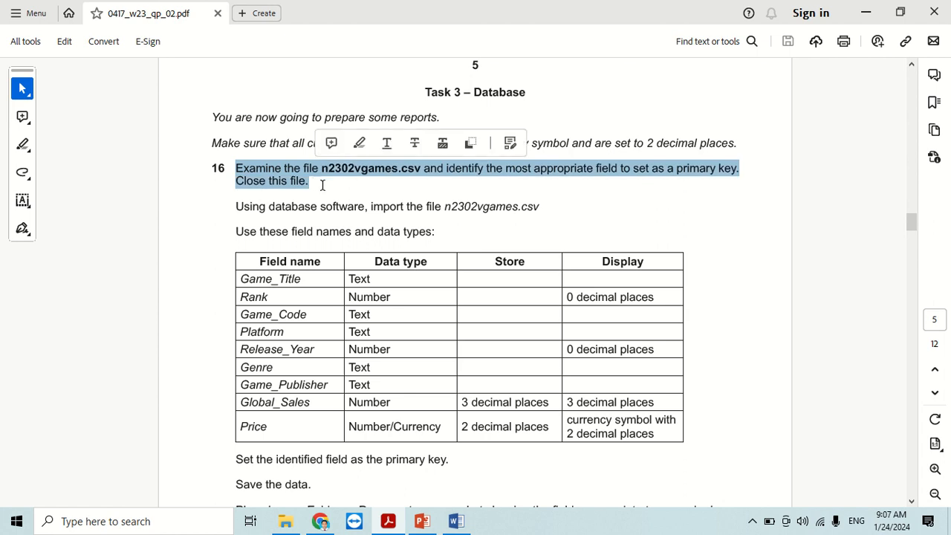
# Open n2302vgames in Excel from the desktop folder 11_0417_02_Confidential Source Files November 2023, dismissing the activation notice.
pyautogui.click(285, 522)
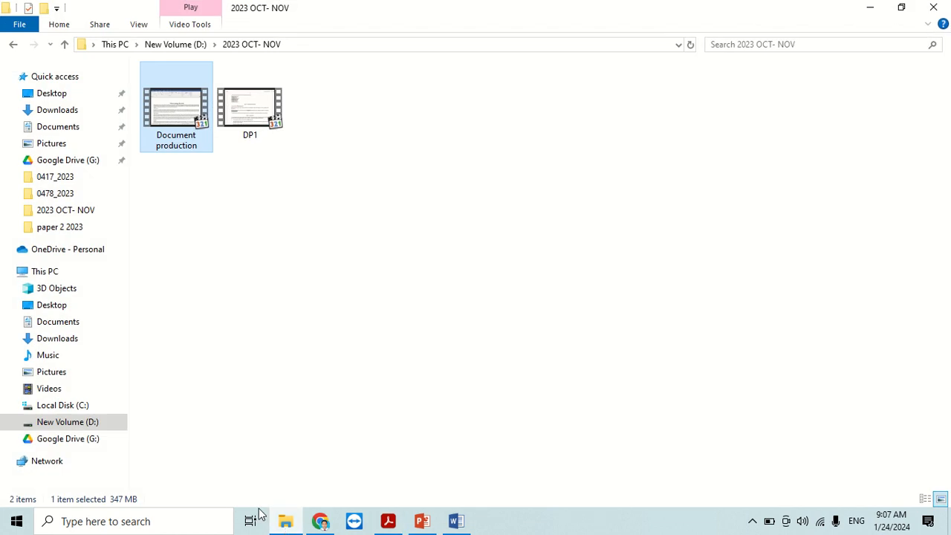
pyautogui.click(58, 94)
pyautogui.doubleClick(189, 87)
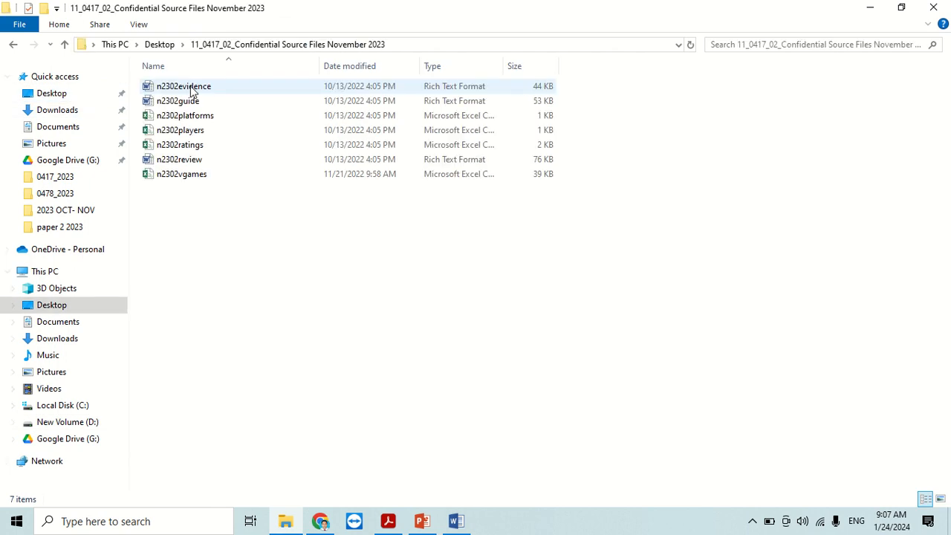
pyautogui.doubleClick(199, 177)
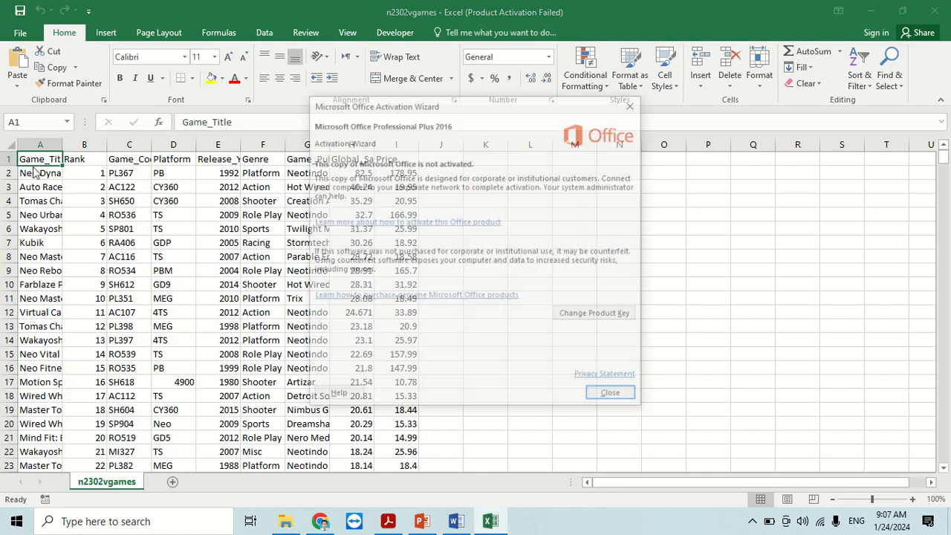
pyautogui.click(610, 393)
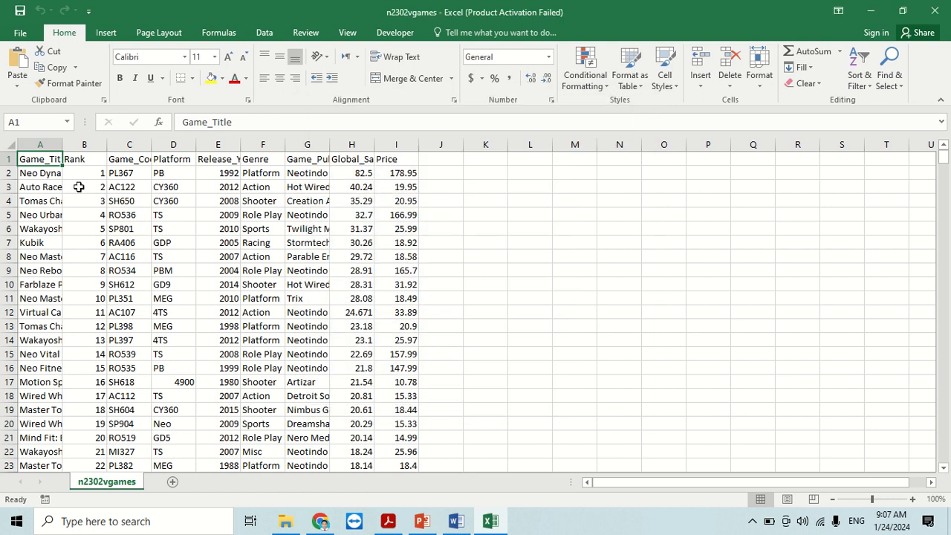
# Fit all columns to their contents to examine the Game_Code field as a primary key candidate, and close the file without saving.
pyautogui.click(10, 145)
pyautogui.doubleClick(62, 144)
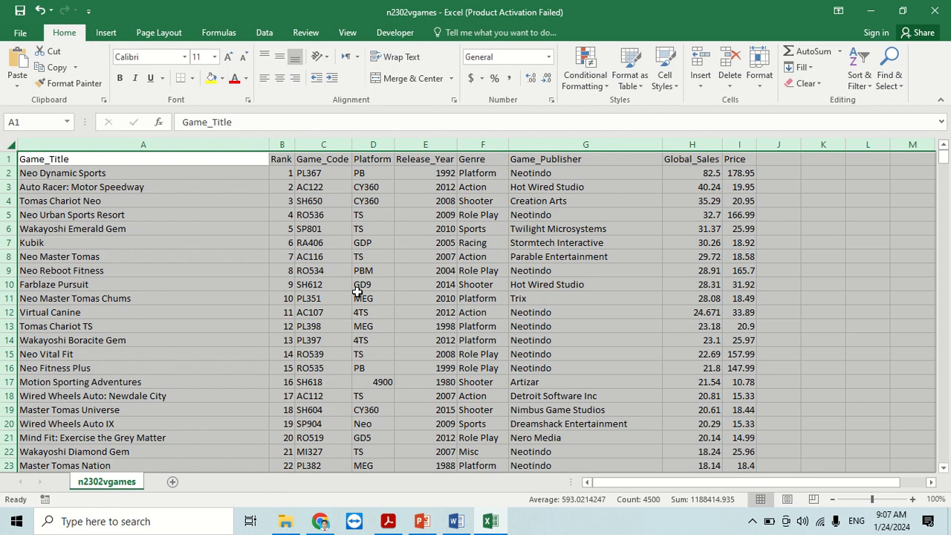
pyautogui.click(323, 145)
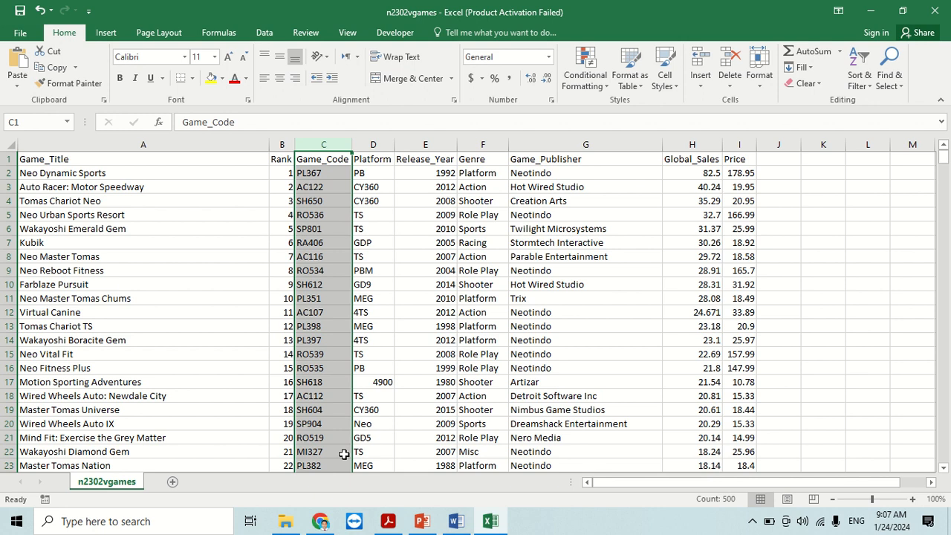
pyautogui.click(934, 11)
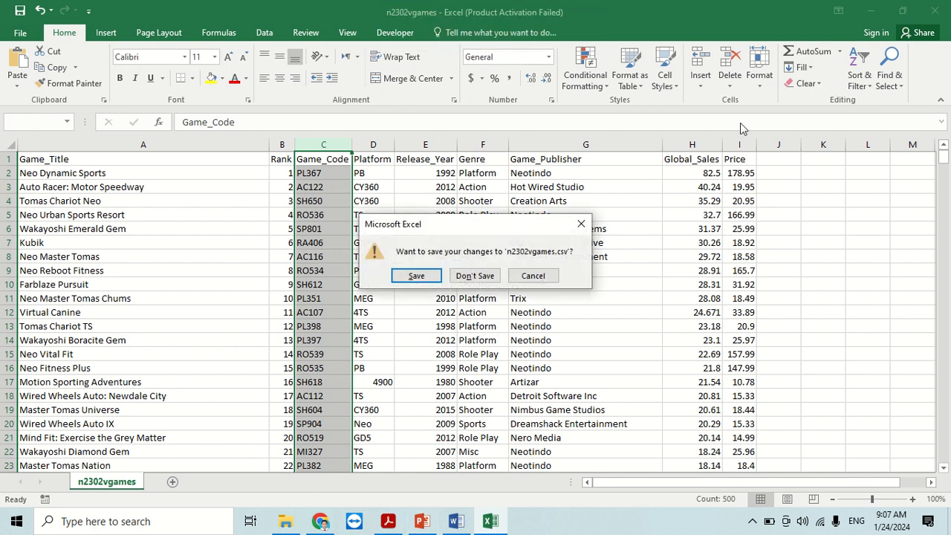
pyautogui.click(476, 278)
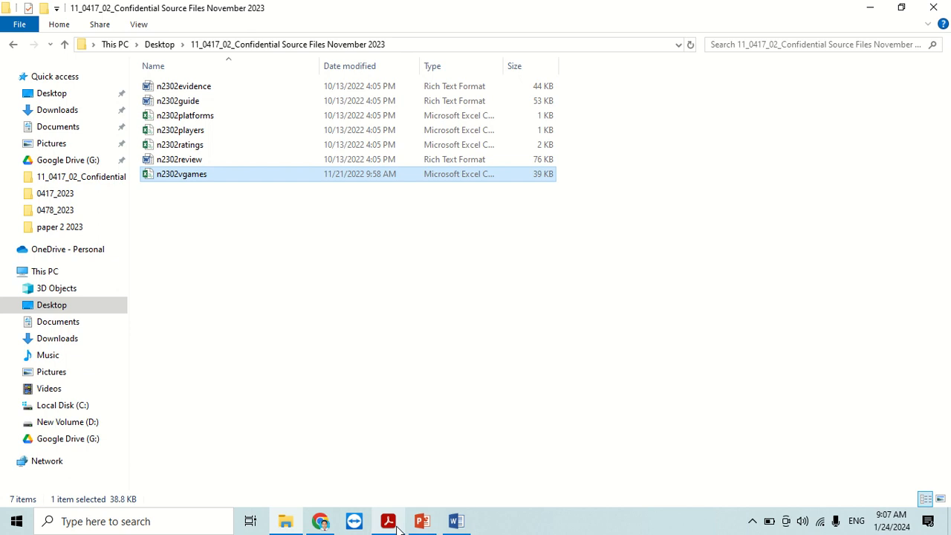
# Launch Microsoft Access and clear away the activation notice and the browser window.
pyautogui.click(397, 528)
pyautogui.click(146, 520)
pyautogui.write('a')
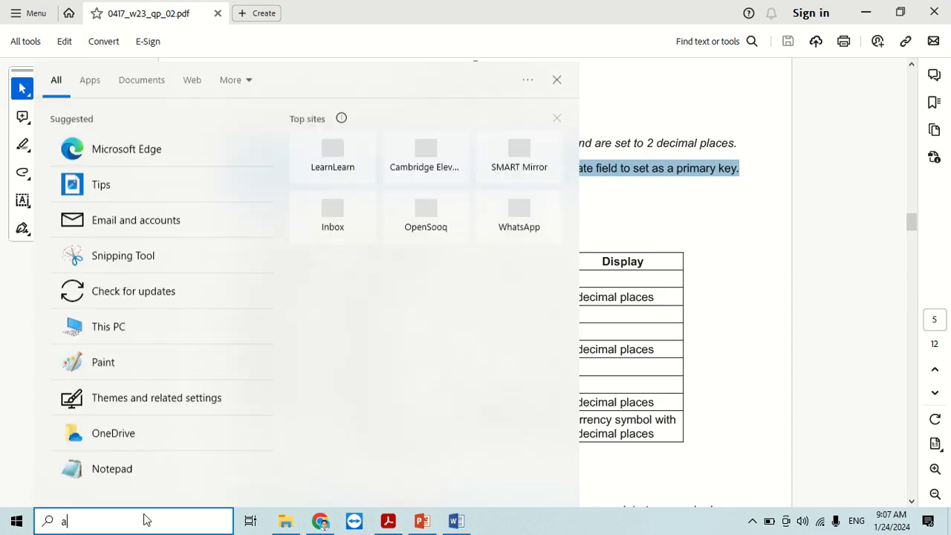
pyautogui.write('cc')
pyautogui.click(143, 128)
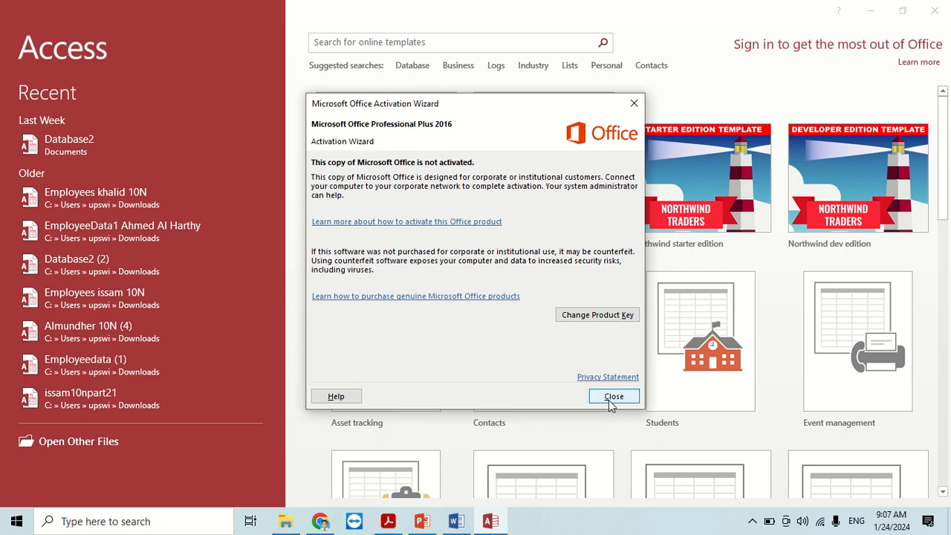
pyautogui.click(610, 401)
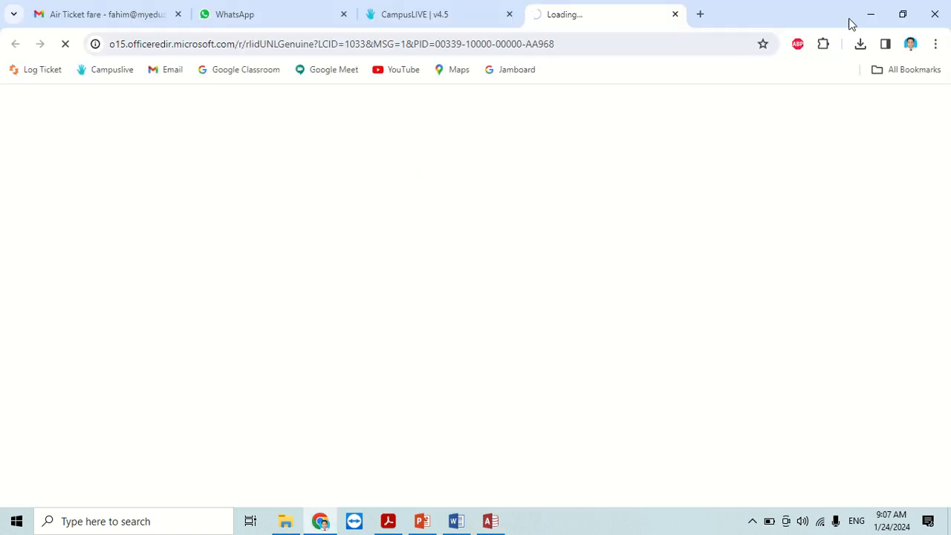
pyautogui.click(869, 15)
# Create a blank desktop database named 2023 oct nov in the desktop folder paper 2 2023, and close its default empty table.
pyautogui.click(424, 197)
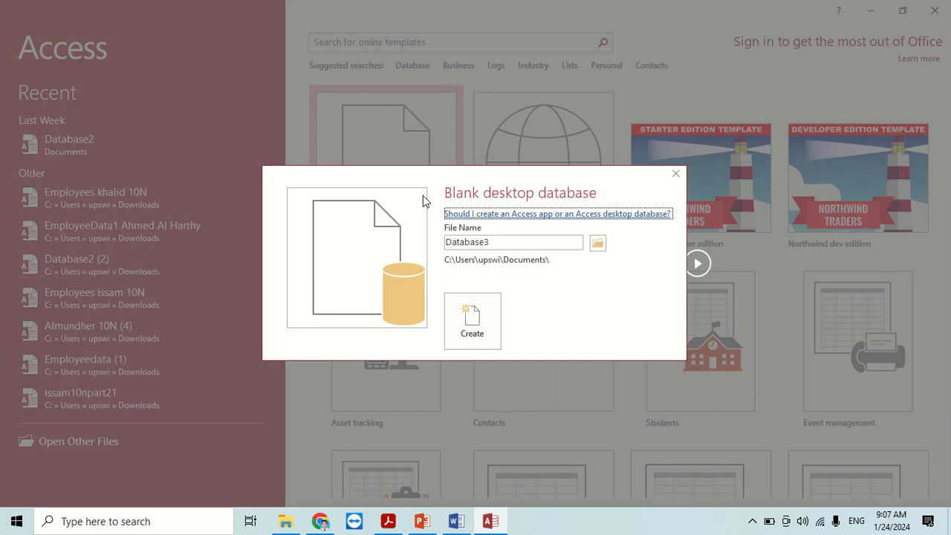
pyautogui.click(518, 245)
pyautogui.write('2023 oct nov')
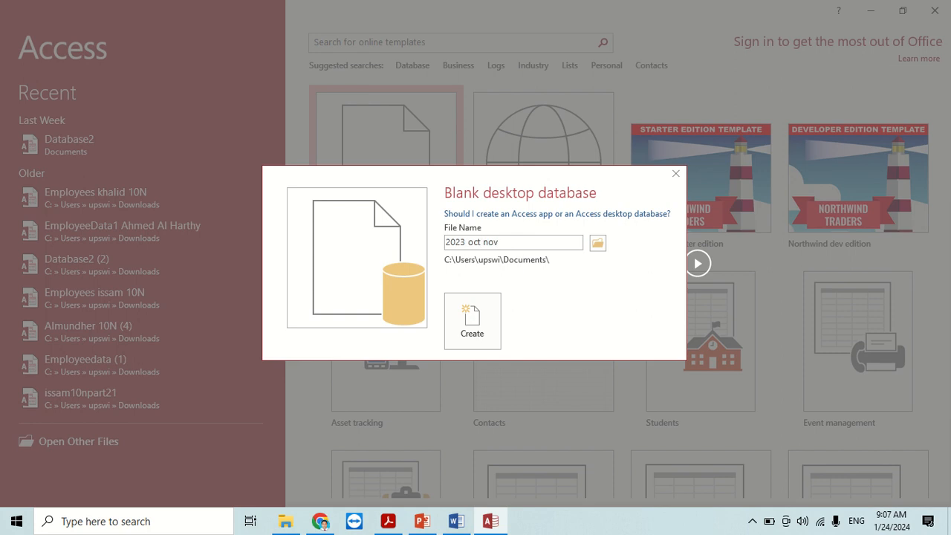
pyautogui.click(598, 244)
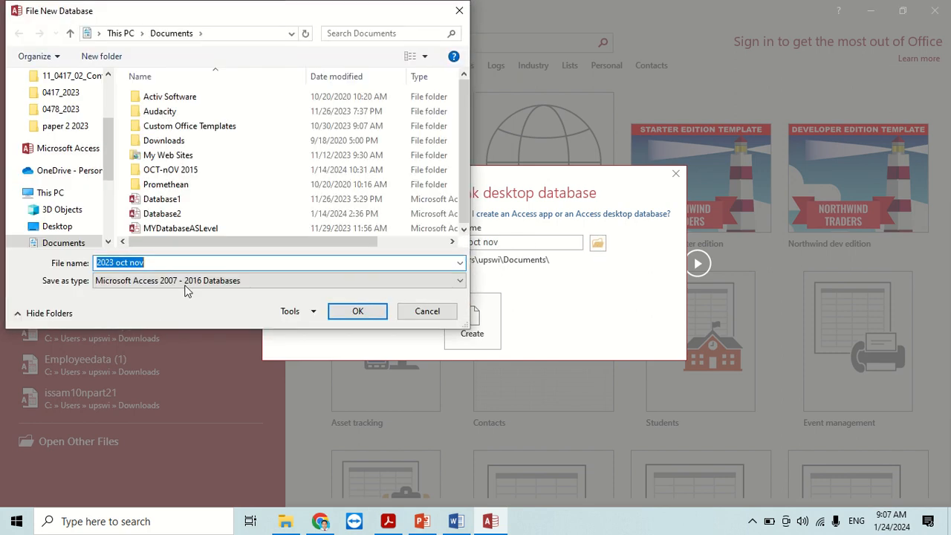
pyautogui.click(74, 126)
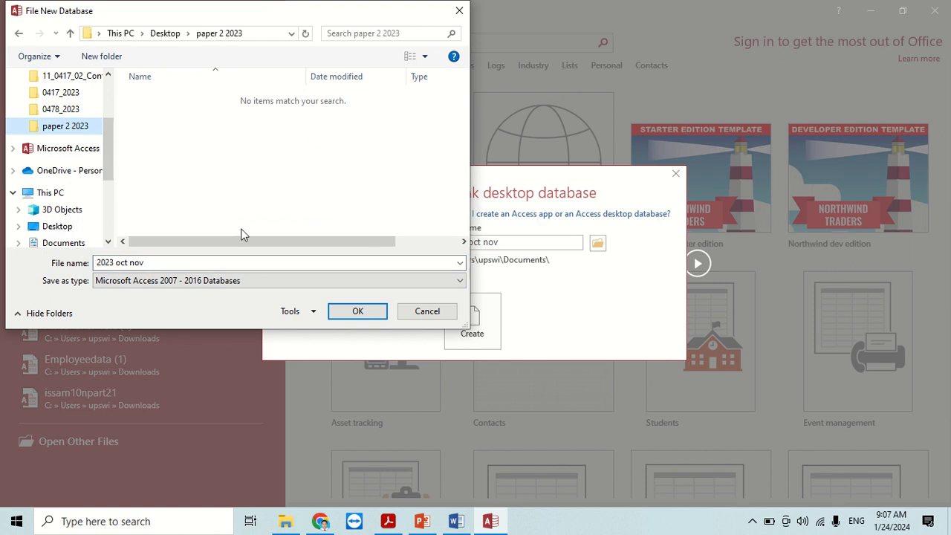
pyautogui.click(374, 313)
pyautogui.click(468, 319)
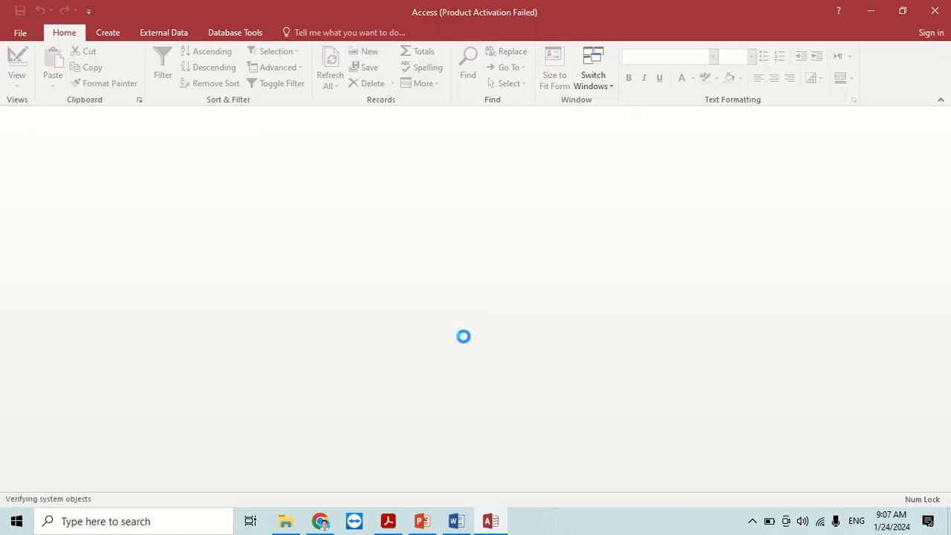
pyautogui.click(942, 114)
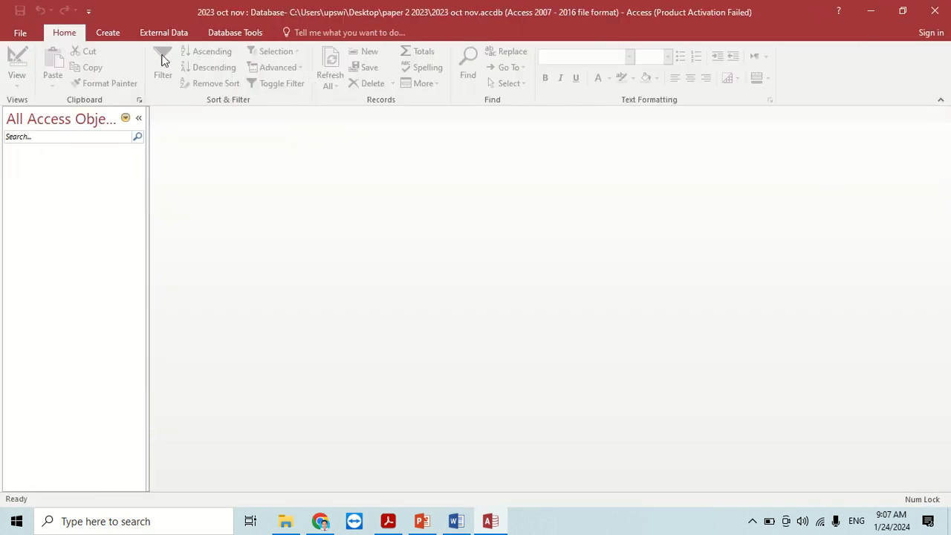
# Start a text file import of n2302vgames from the November 2023 source files folder into a new table.
pyautogui.click(156, 33)
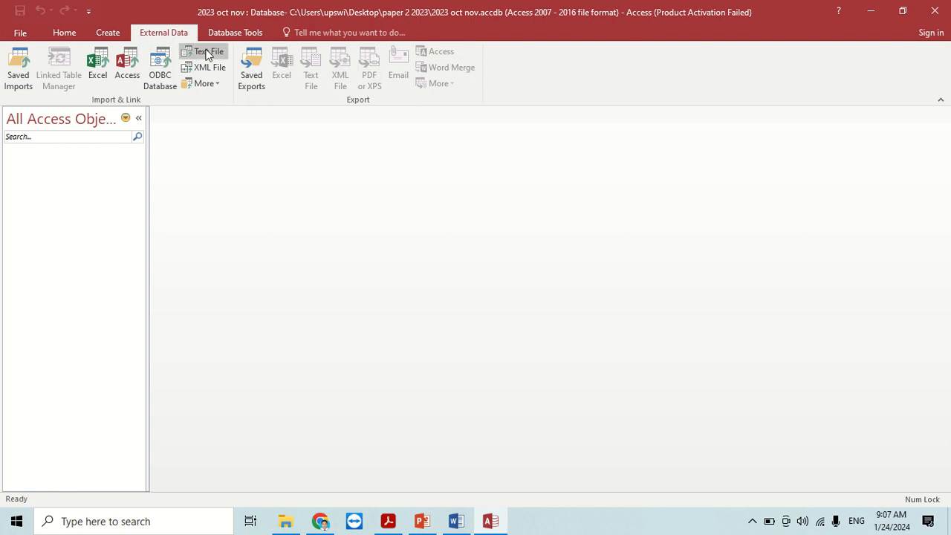
pyautogui.click(206, 53)
pyautogui.click(650, 171)
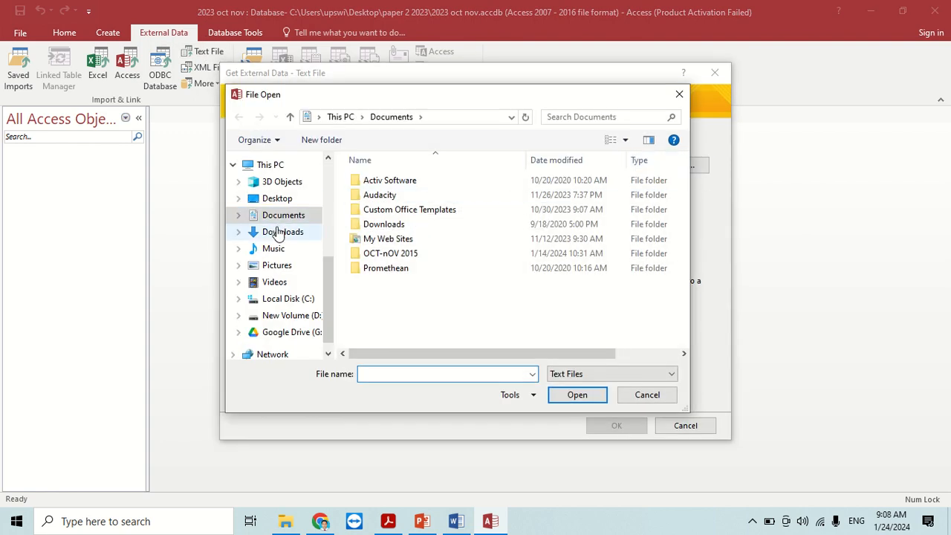
pyautogui.click(277, 198)
pyautogui.doubleClick(427, 172)
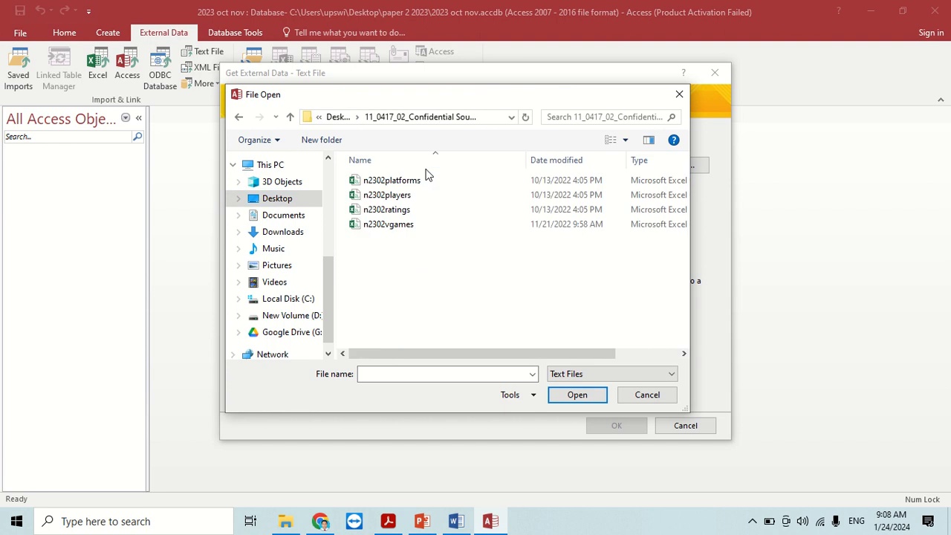
pyautogui.click(403, 225)
pyautogui.click(560, 400)
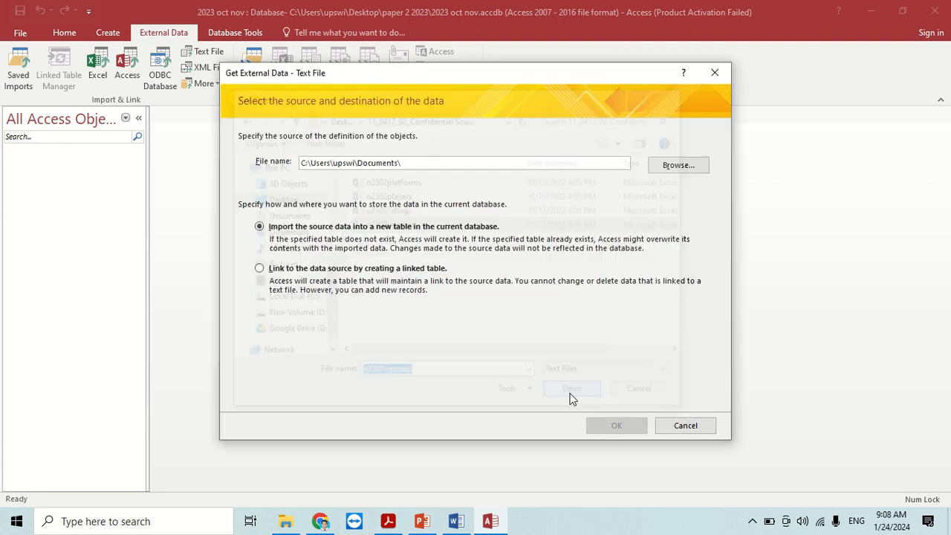
pyautogui.click(616, 425)
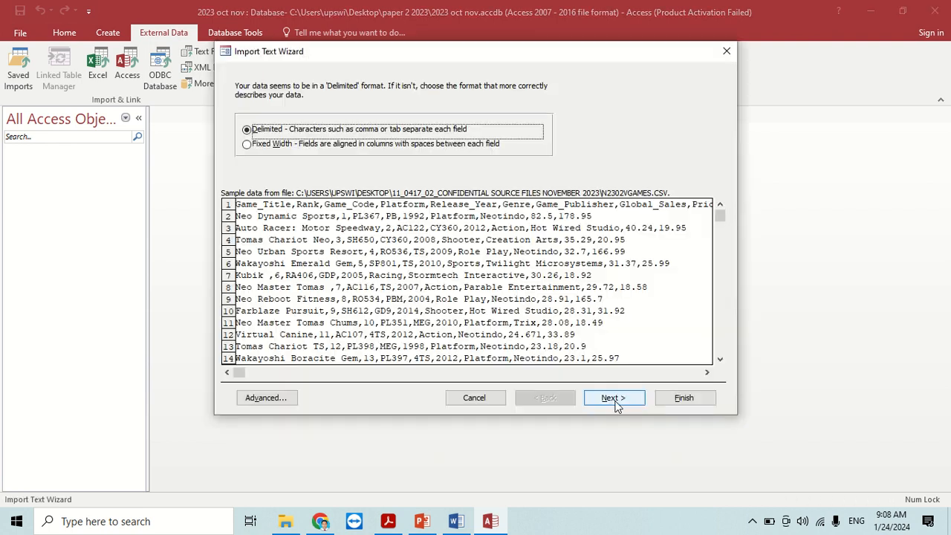
# Keep the data comma-delimited and use the first row as field names for the import.
pyautogui.click(614, 399)
pyautogui.click(309, 156)
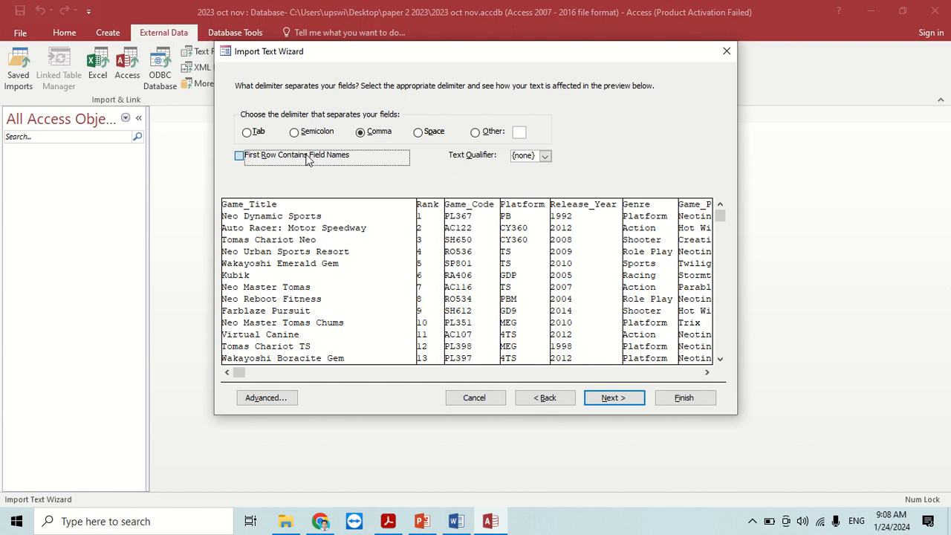
pyautogui.click(630, 402)
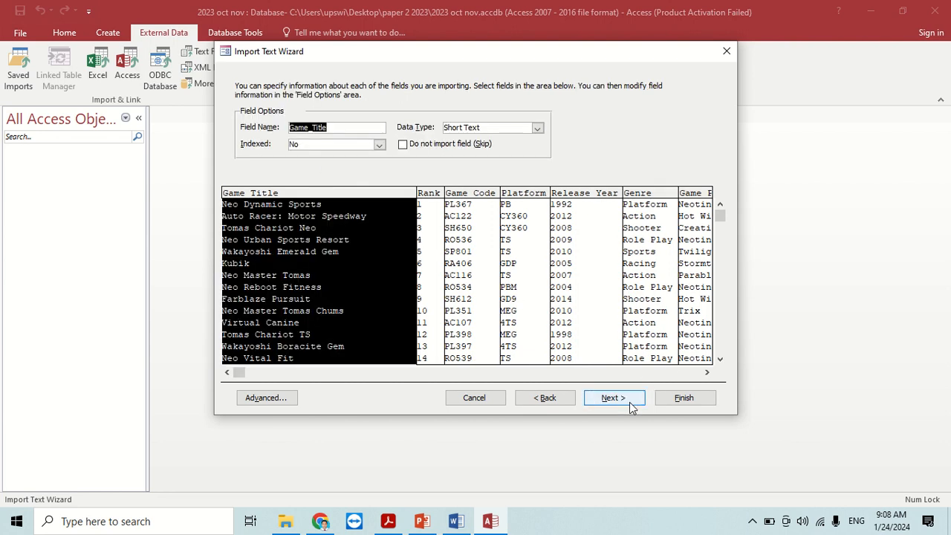
# Open the advanced import specification and compare the data types of Game_Title through Platform with the exam paper's field table.
pyautogui.click(266, 398)
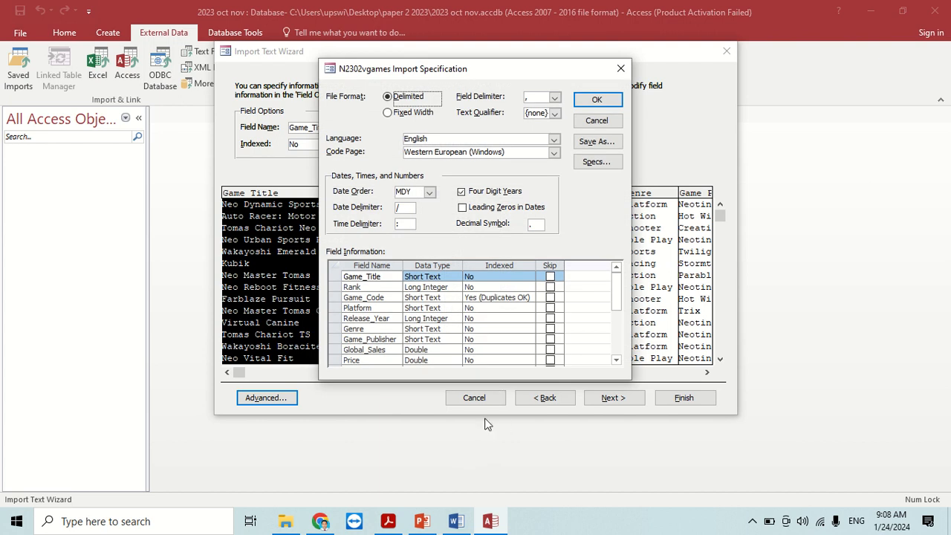
pyautogui.hotkey('alt', 'Tab')
pyautogui.hotkey('alt', 'Tab')
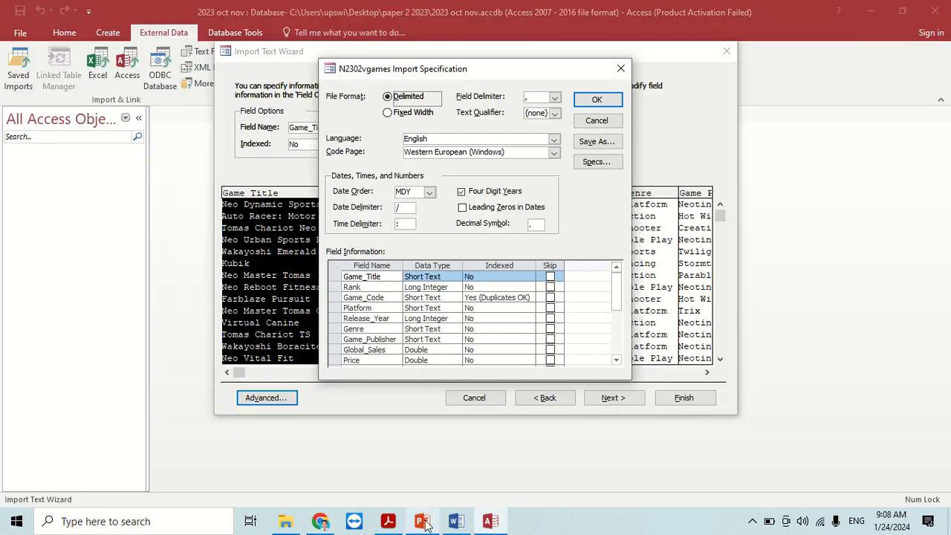
pyautogui.click(391, 522)
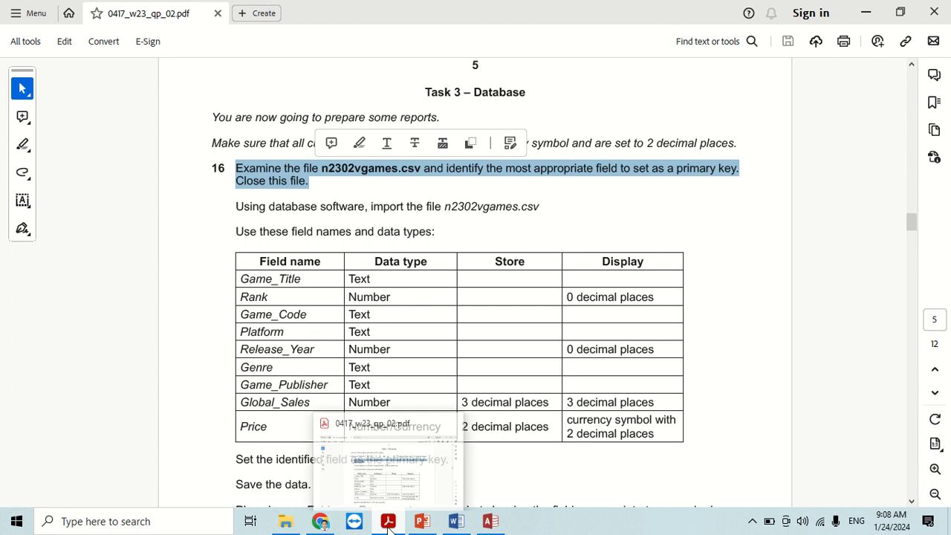
pyautogui.hotkey('alt', 'Tab')
pyautogui.click(429, 277)
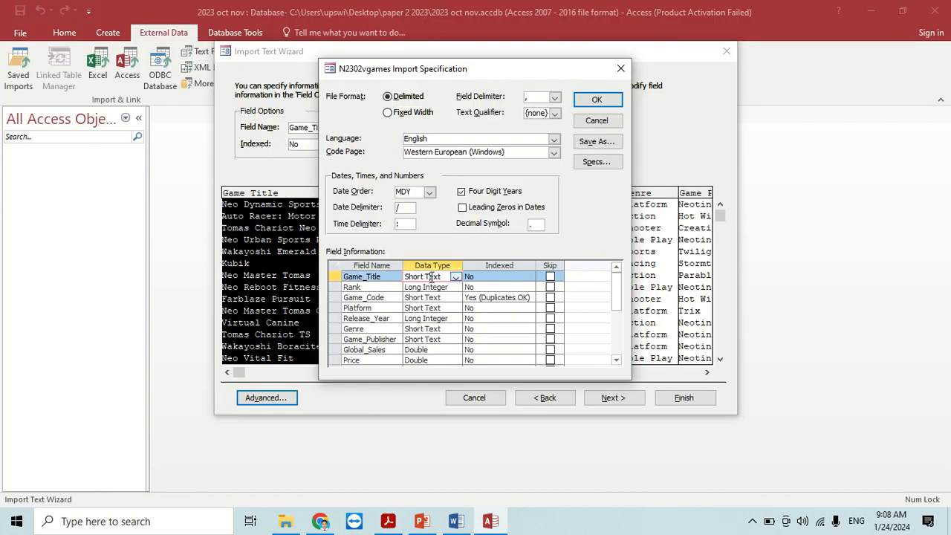
pyautogui.click(431, 287)
pyautogui.click(433, 298)
pyautogui.click(433, 308)
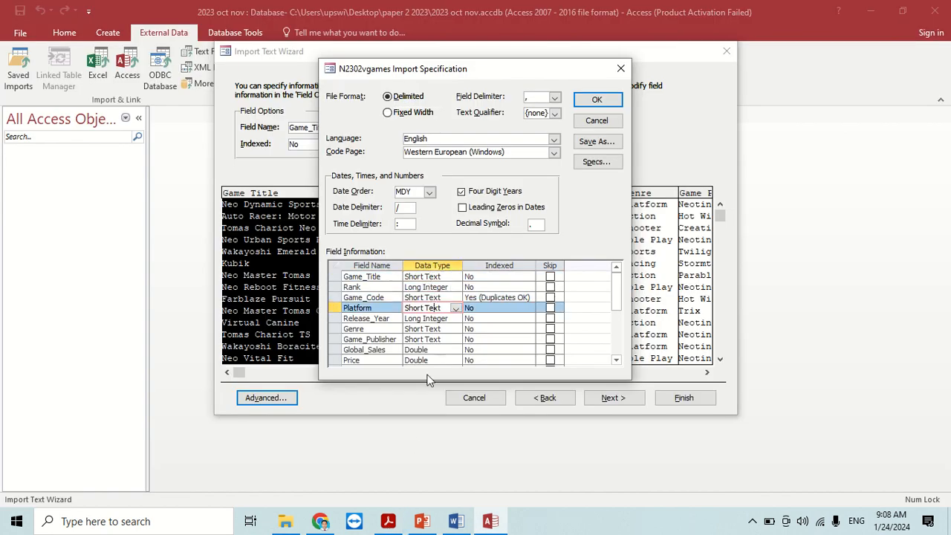
pyautogui.click(388, 520)
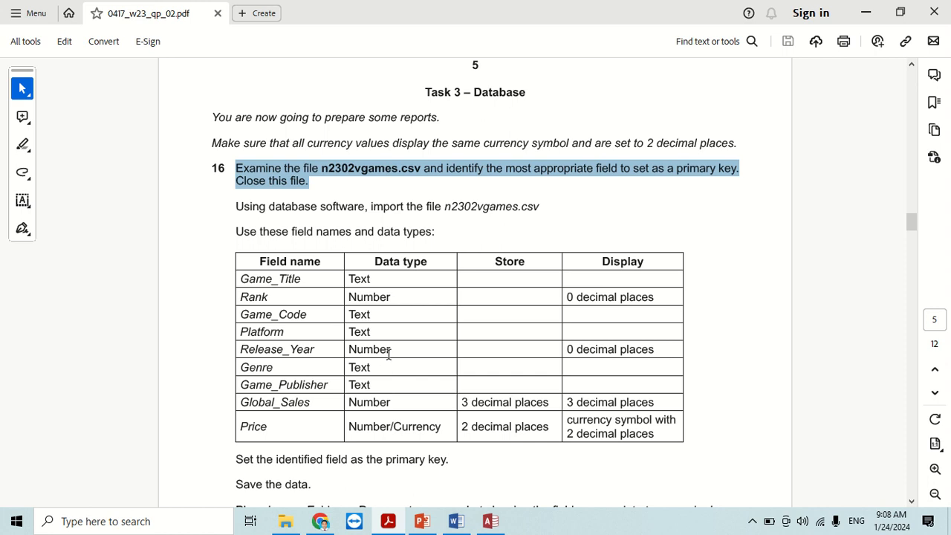
pyautogui.click(392, 526)
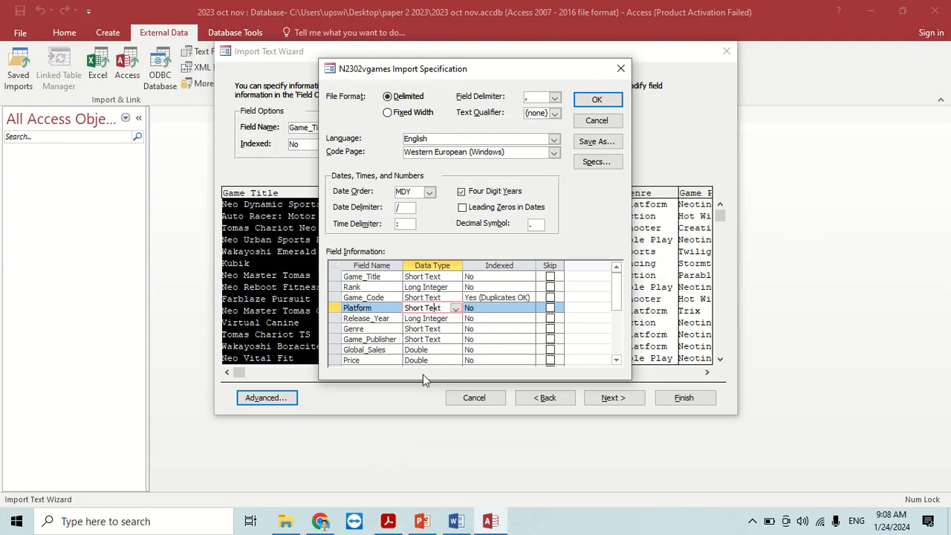
# Check the data types of Release_Year through Price against the exam paper and accept the import specification.
pyautogui.click(443, 318)
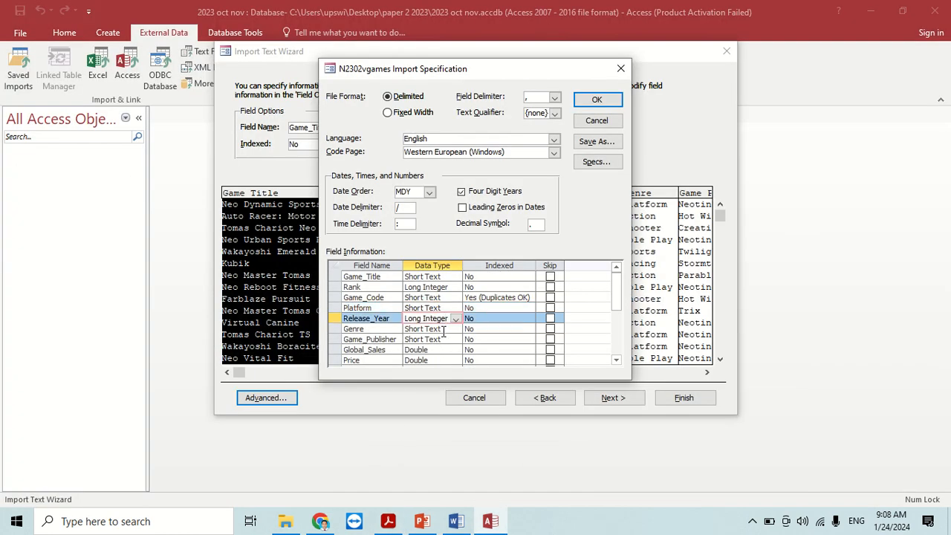
pyautogui.click(444, 329)
pyautogui.click(420, 339)
pyautogui.click(388, 521)
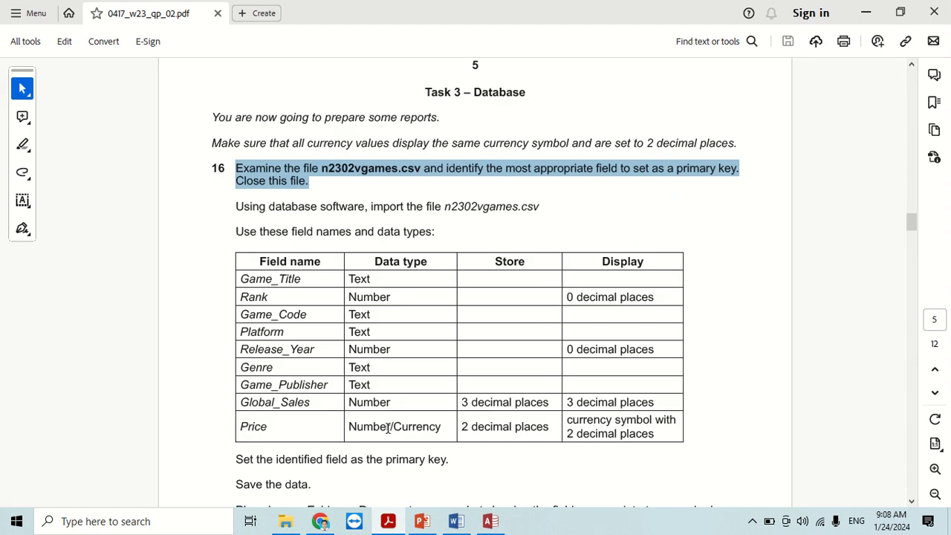
pyautogui.click(393, 526)
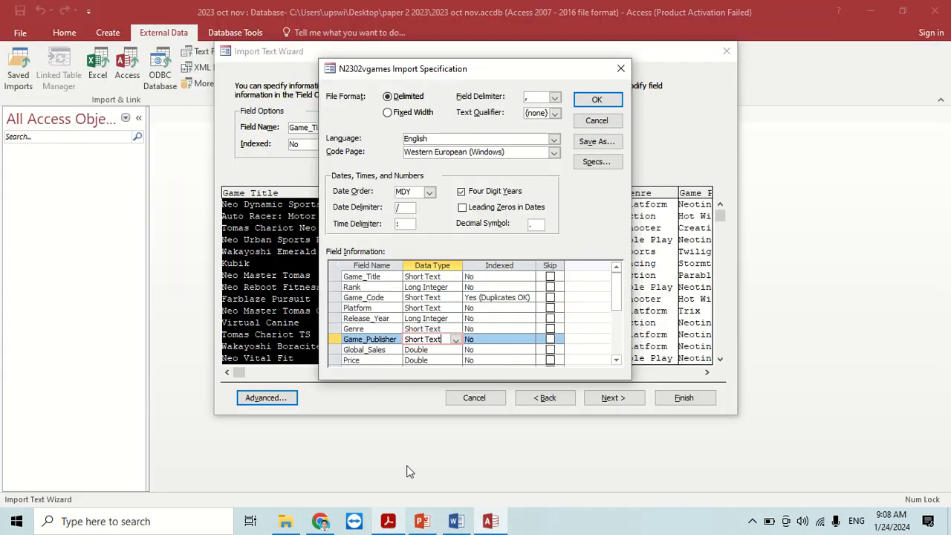
pyautogui.click(427, 350)
pyautogui.click(456, 360)
pyautogui.scroll(-3, 457, 339)
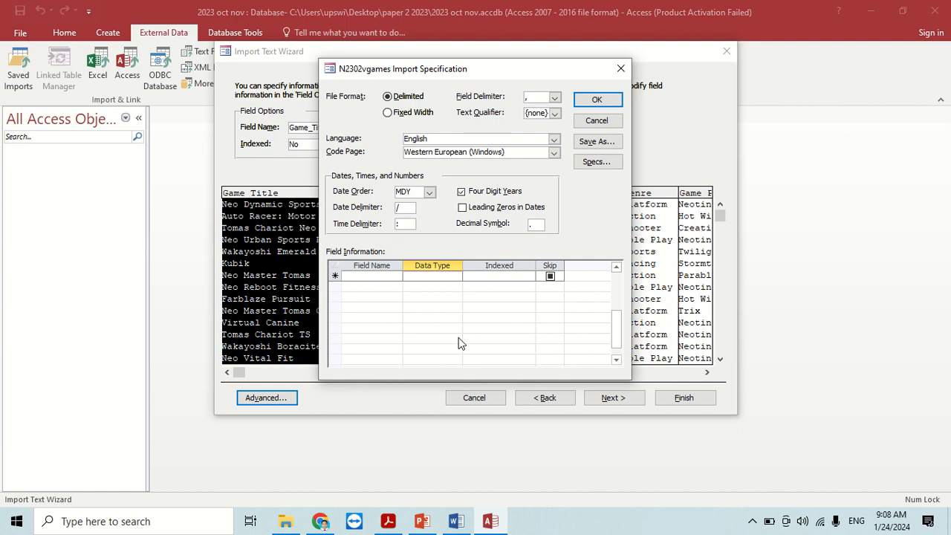
pyautogui.scroll(2, 457, 339)
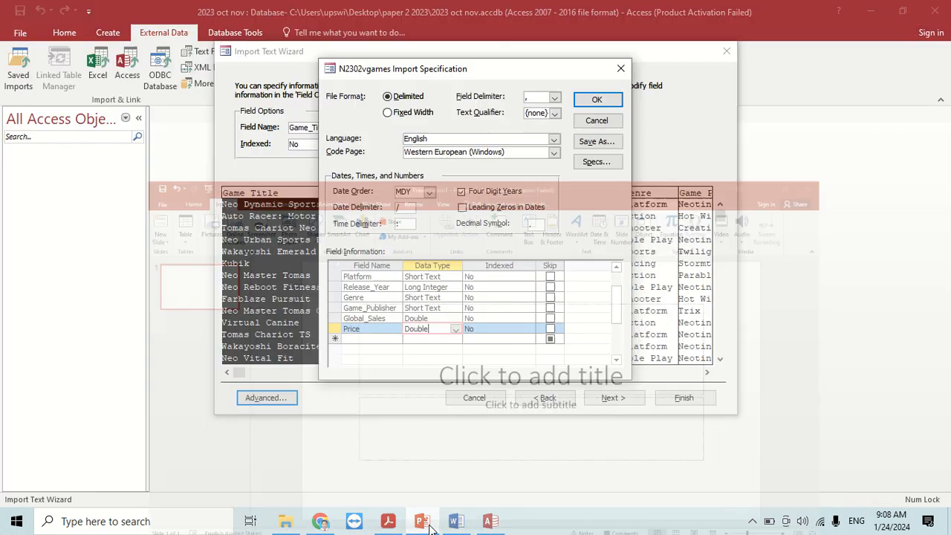
pyautogui.click(387, 524)
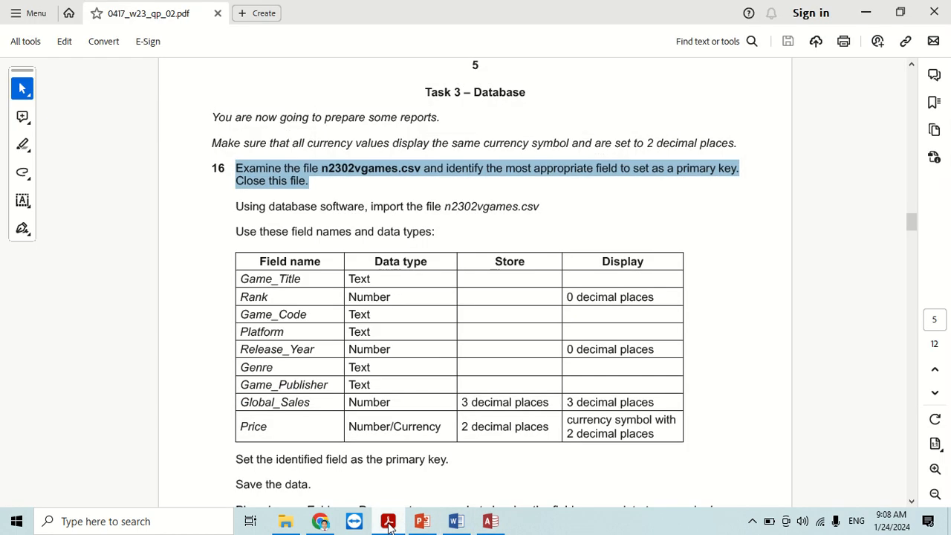
pyautogui.click(388, 524)
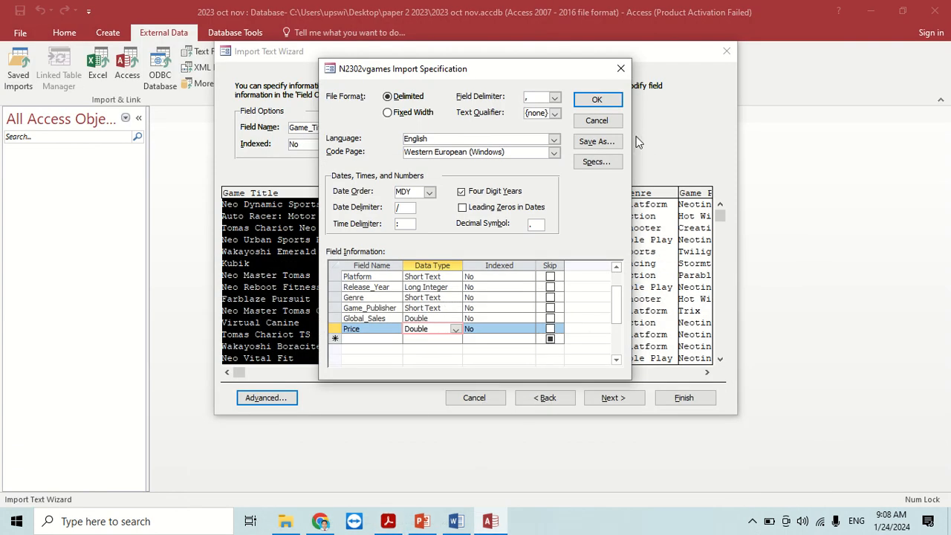
pyautogui.click(601, 99)
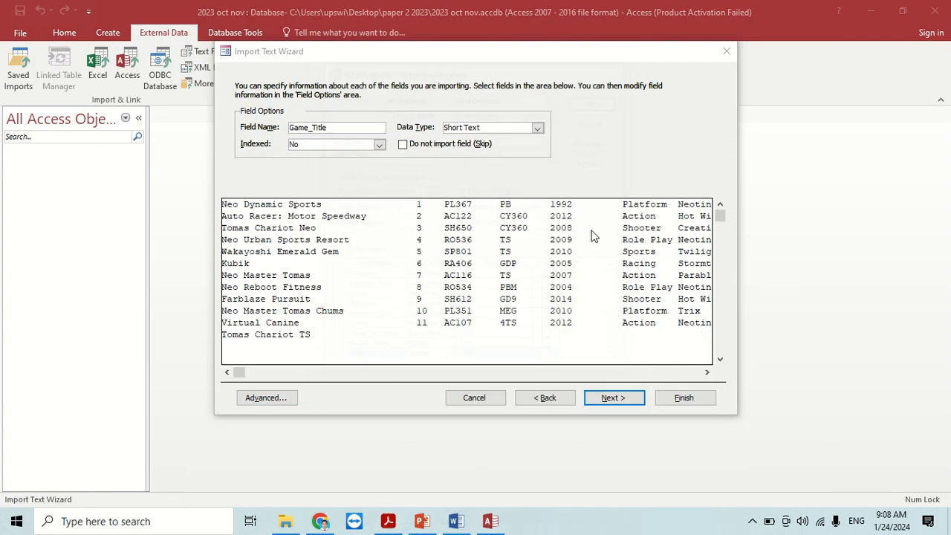
# Choose Game_Code as the primary key and finish the import into the table N2302vgames without saving the import steps.
pyautogui.click(611, 400)
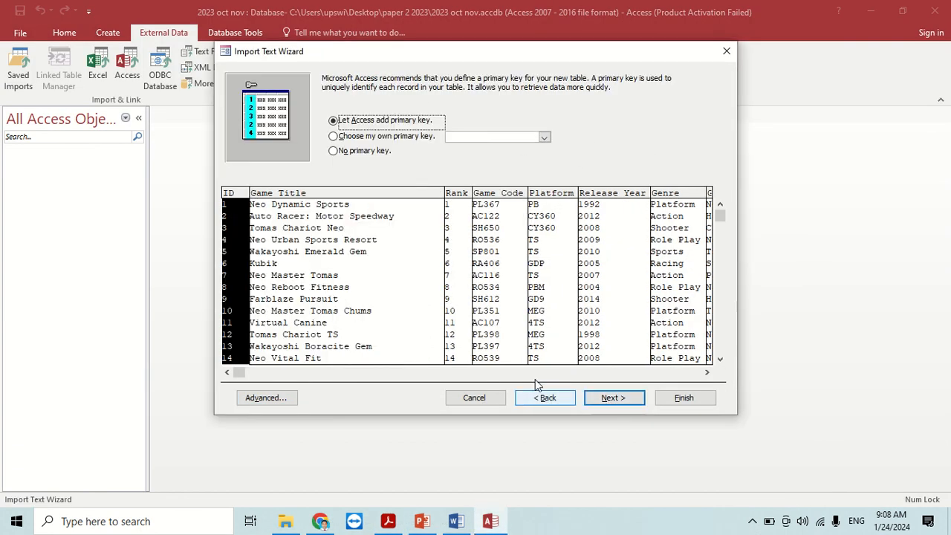
pyautogui.click(405, 139)
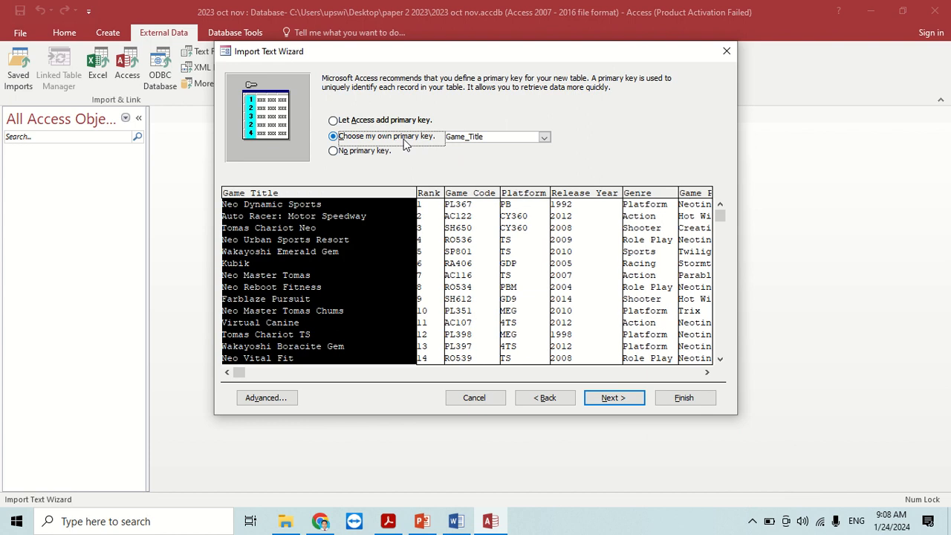
pyautogui.click(476, 204)
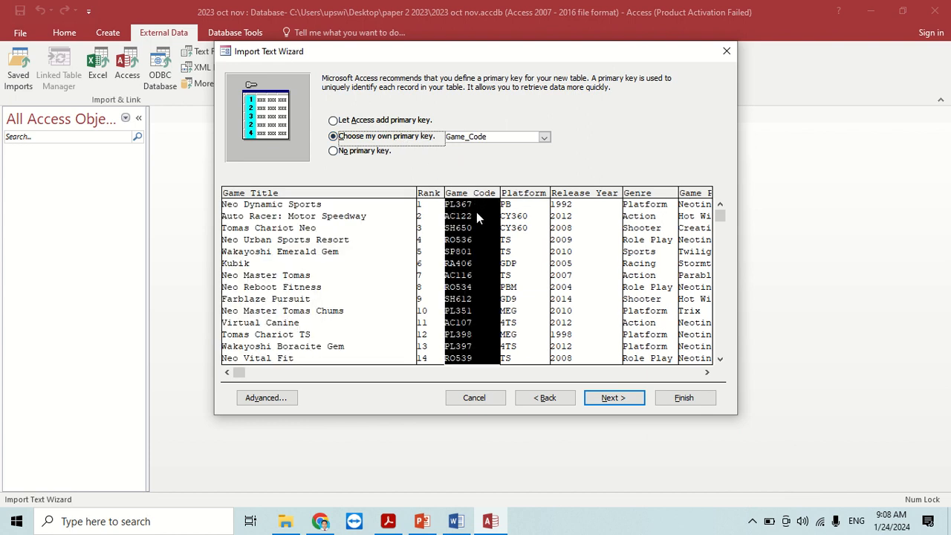
pyautogui.click(626, 399)
pyautogui.click(679, 398)
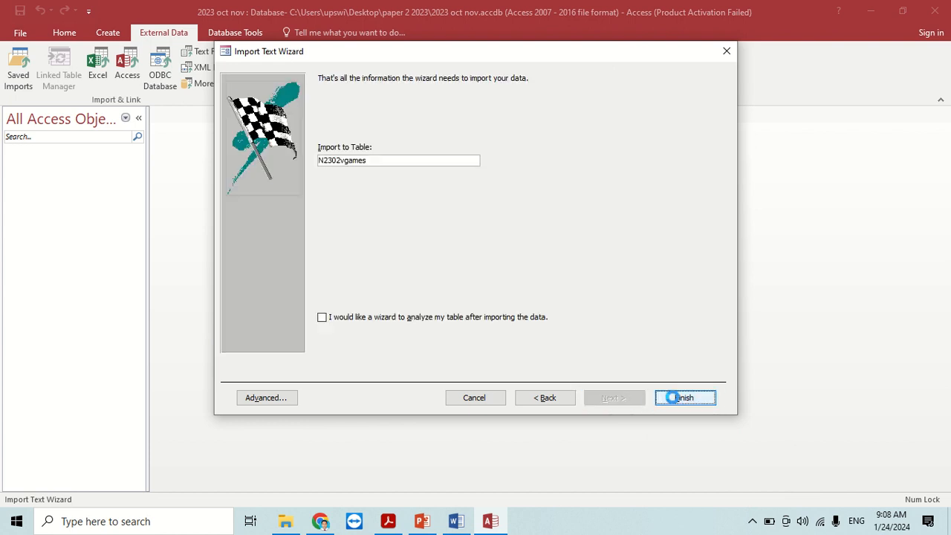
pyautogui.click(685, 437)
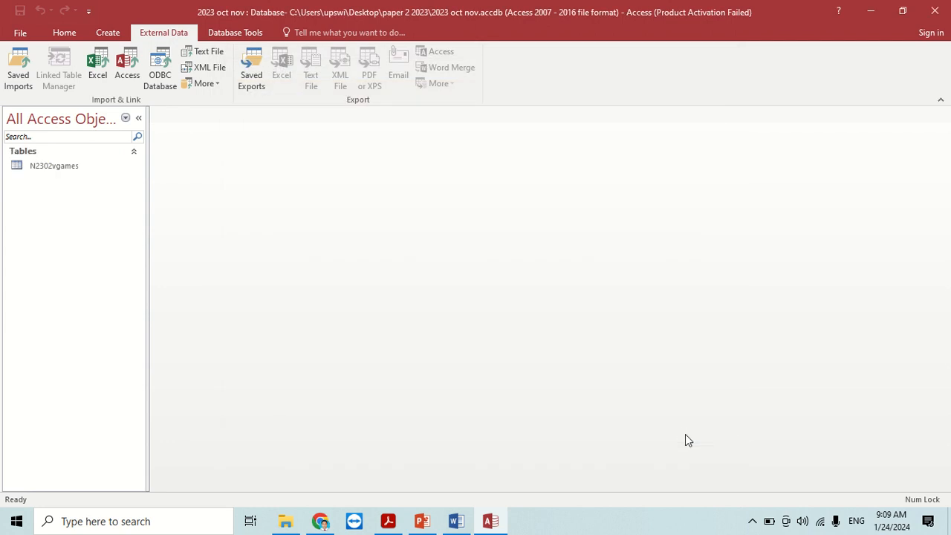
# Open the N2302vgames table in Design view and consult the exam paper's display requirements for the fields.
pyautogui.click(63, 165)
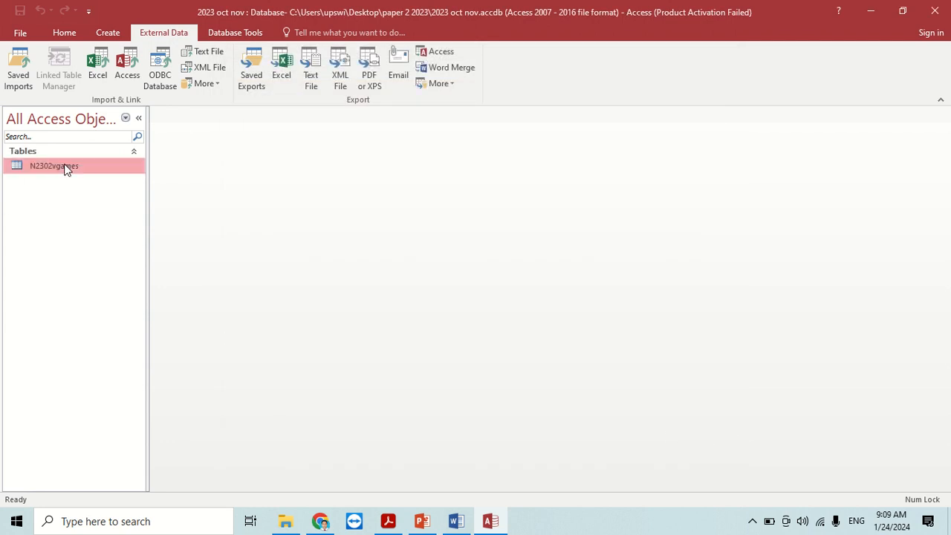
pyautogui.rightClick(64, 166)
pyautogui.click(109, 190)
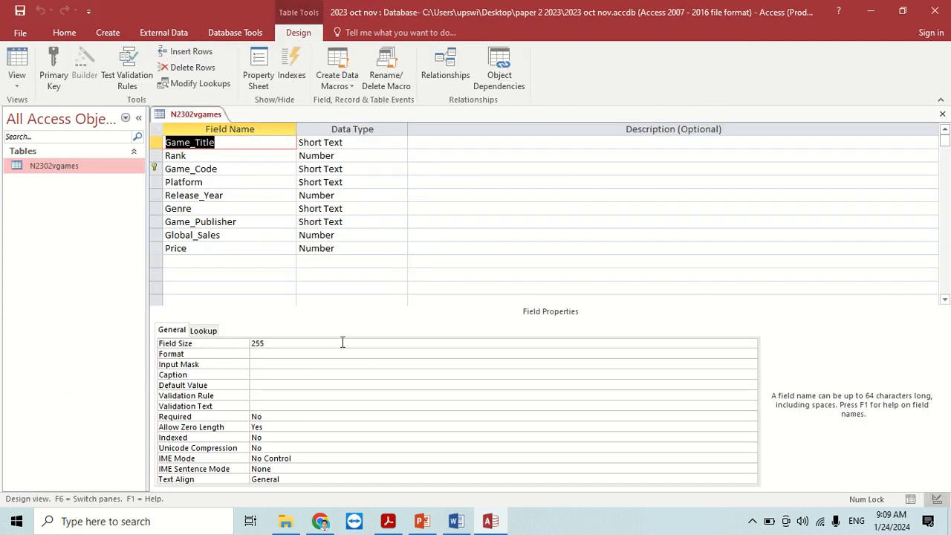
pyautogui.hotkey('alt', 'Tab')
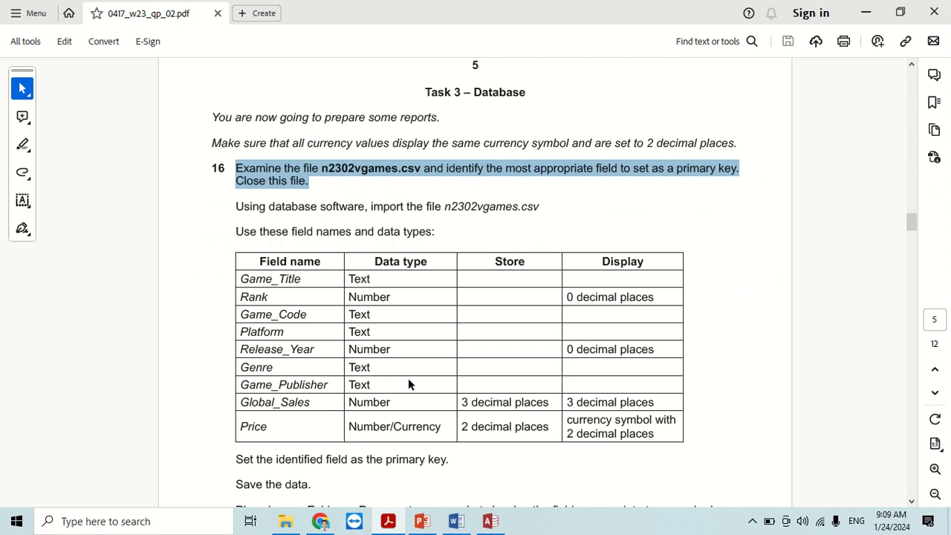
pyautogui.hotkey('alt', 'Tab')
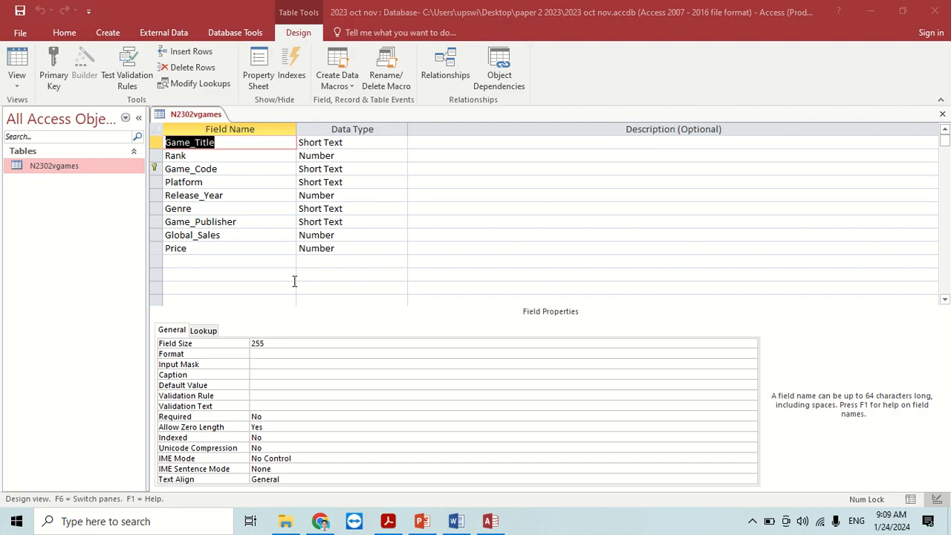
# Set the Rank field's decimal places to 0.
pyautogui.click(341, 157)
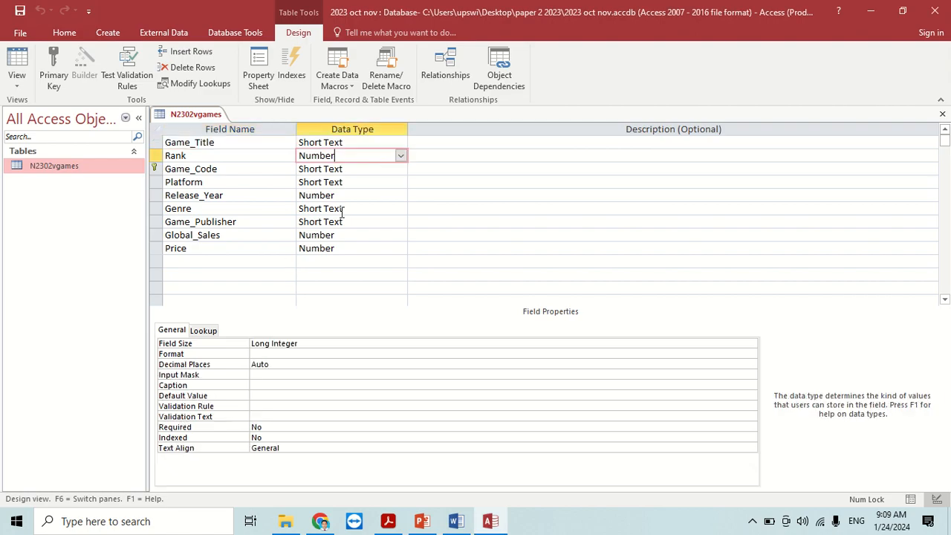
pyautogui.click(305, 365)
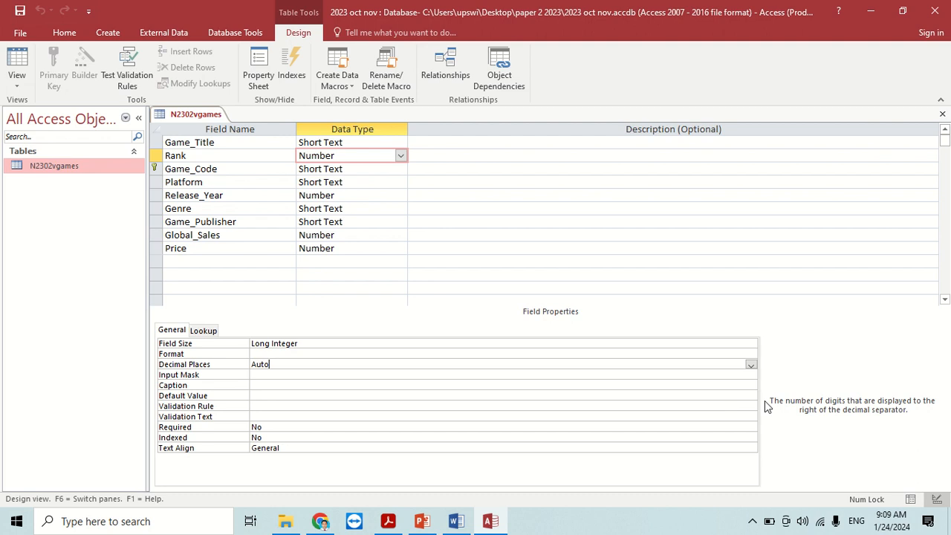
pyautogui.click(750, 365)
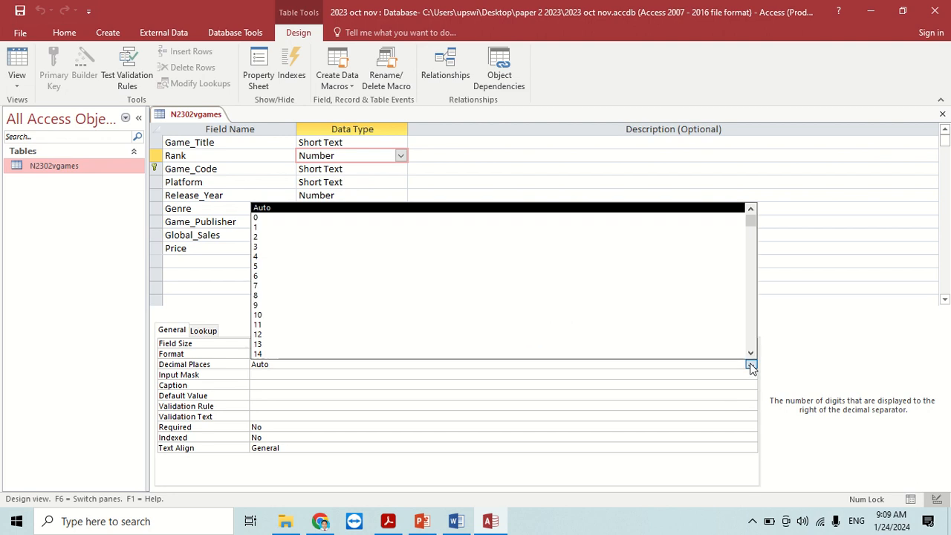
pyautogui.click(275, 218)
# Check the exam paper's requirement for Release_Year and set that field's decimal places to 0.
pyautogui.hotkey('alt', 'Tab')
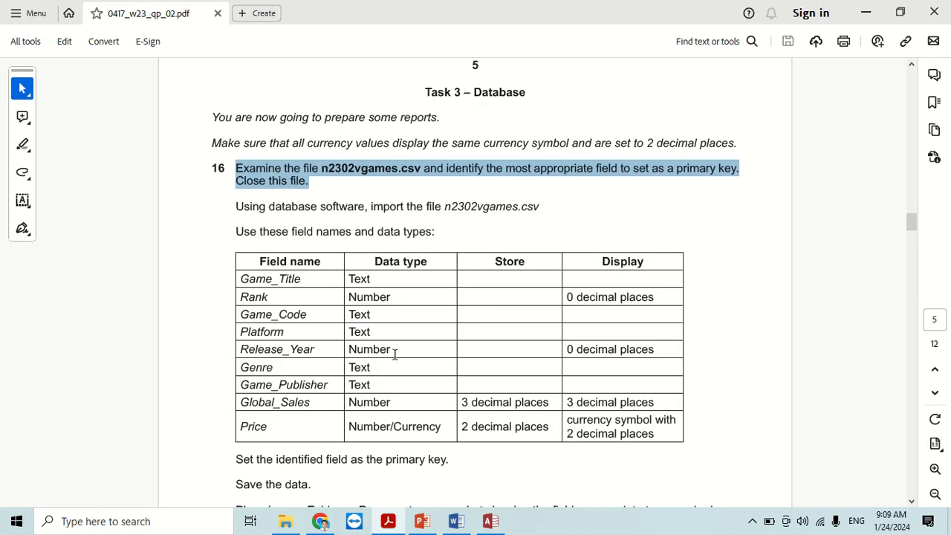
pyautogui.hotkey('alt', 'Tab')
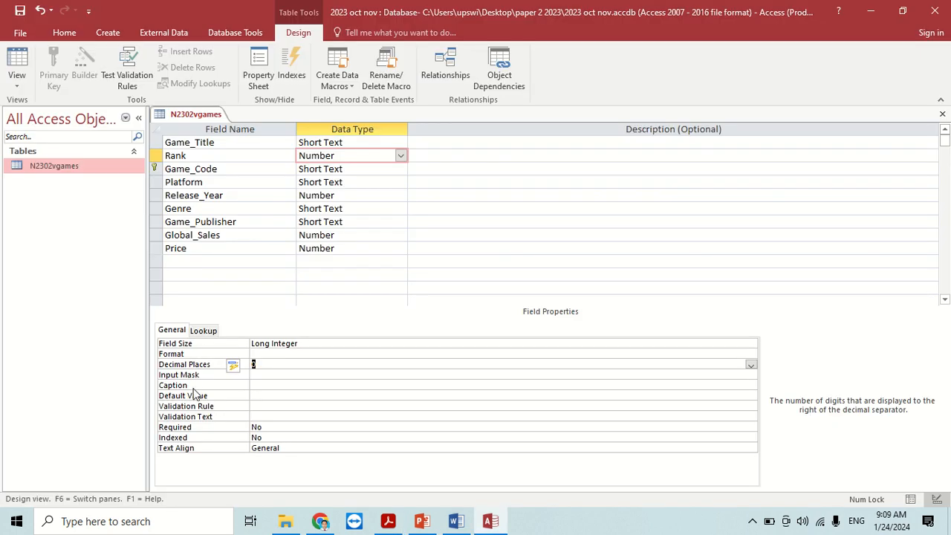
pyautogui.click(237, 196)
pyautogui.click(300, 364)
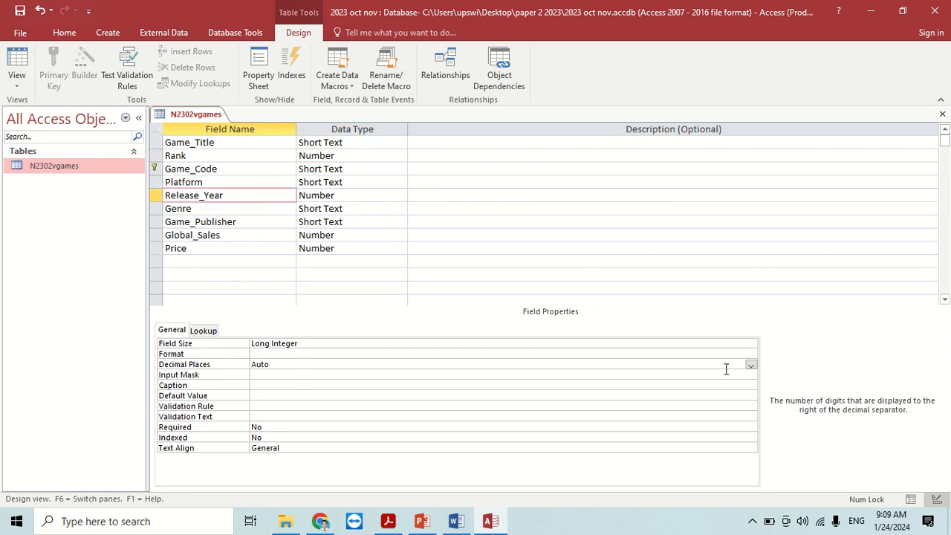
pyautogui.click(750, 364)
pyautogui.click(259, 219)
# Check the exam paper's requirement for Global_Sales, set that field's decimal places to 3, and return to the paper.
pyautogui.click(388, 521)
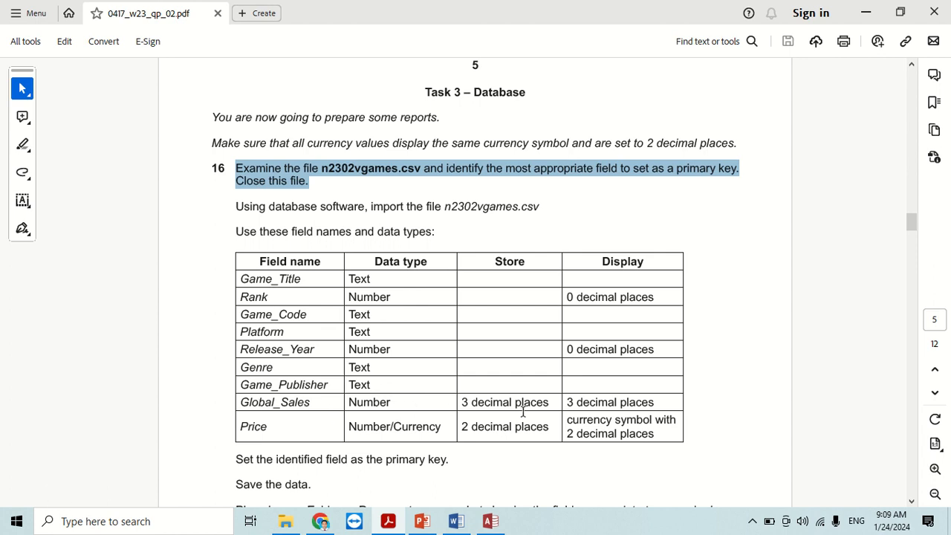
pyautogui.hotkey('alt', 'Tab')
pyautogui.click(233, 235)
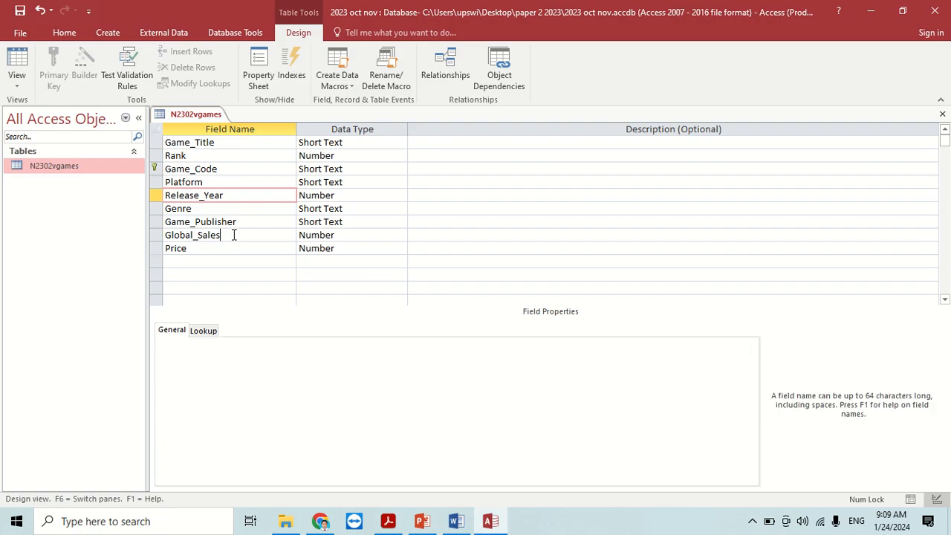
pyautogui.click(292, 364)
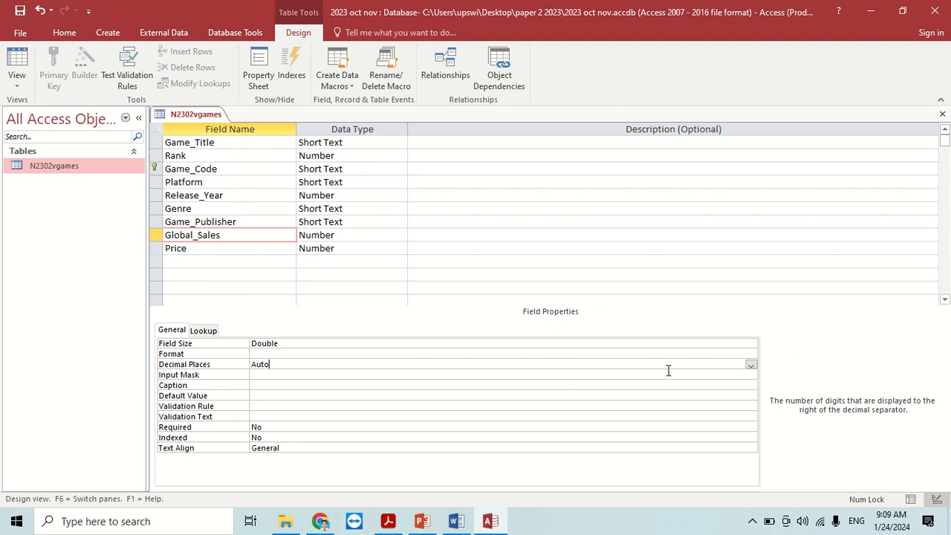
pyautogui.click(750, 364)
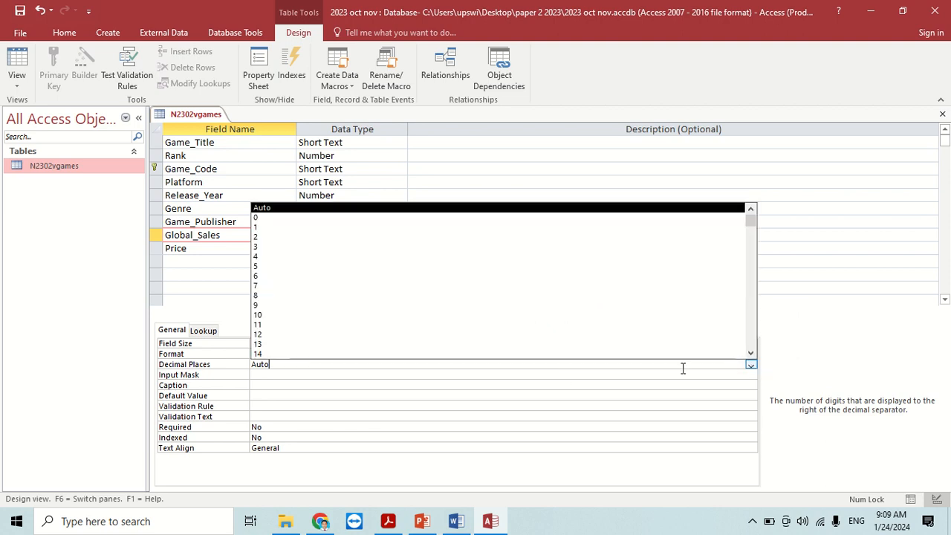
pyautogui.click(286, 248)
pyautogui.hotkey('alt', 'Tab')
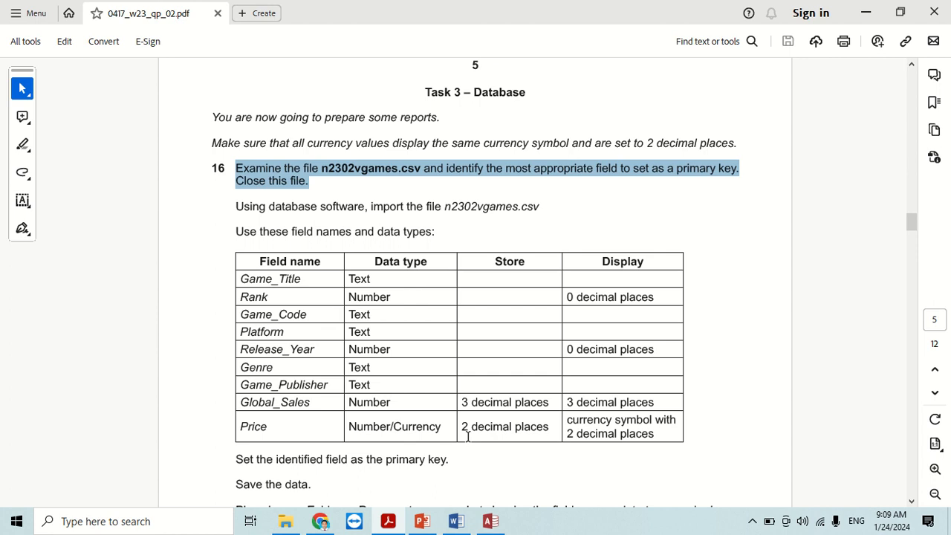
# Set the Price field's format to Currency and its decimal places to 2.
pyautogui.hotkey('alt', 'Tab')
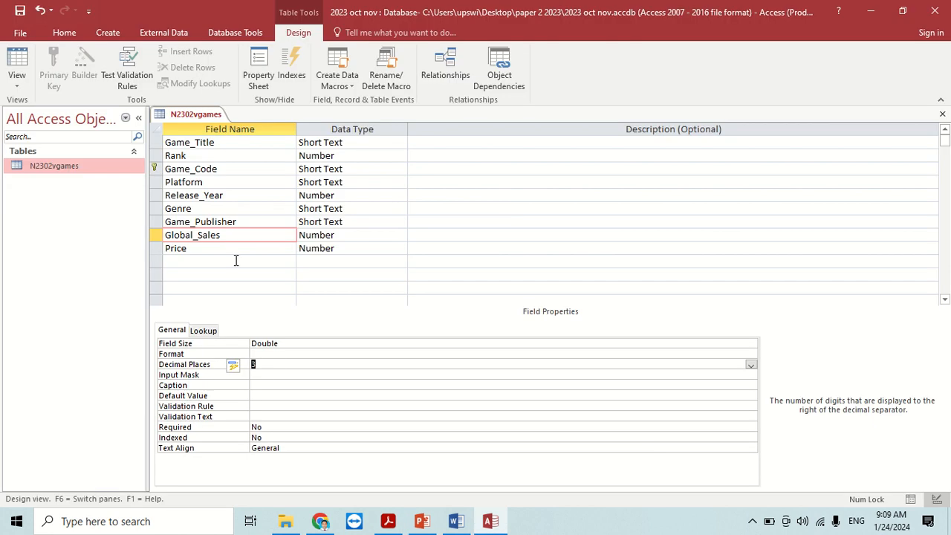
pyautogui.click(212, 248)
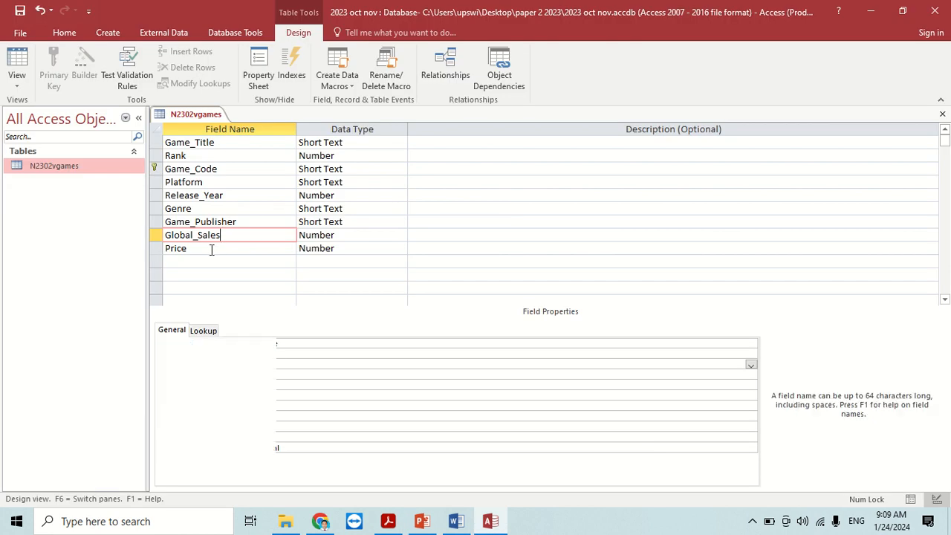
pyautogui.click(750, 354)
pyautogui.click(750, 355)
pyautogui.click(695, 371)
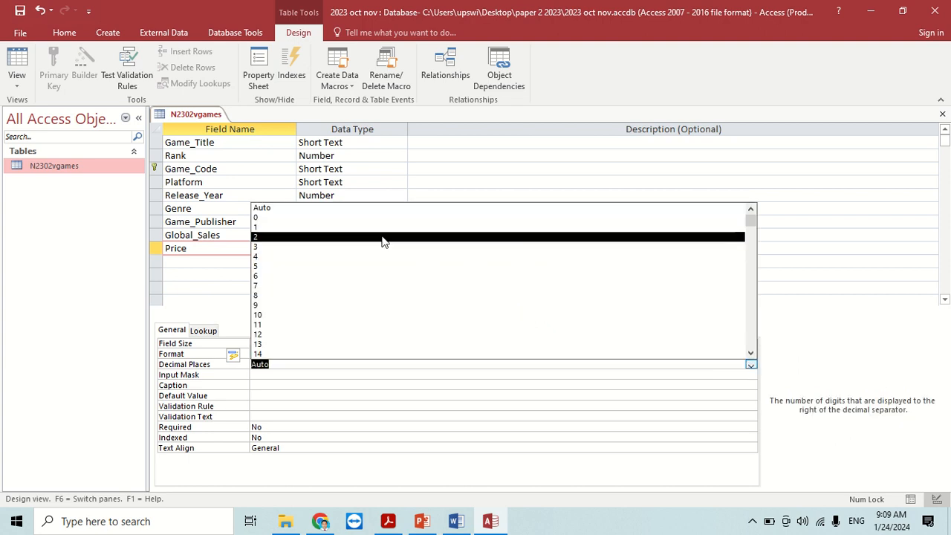
pyautogui.click(377, 239)
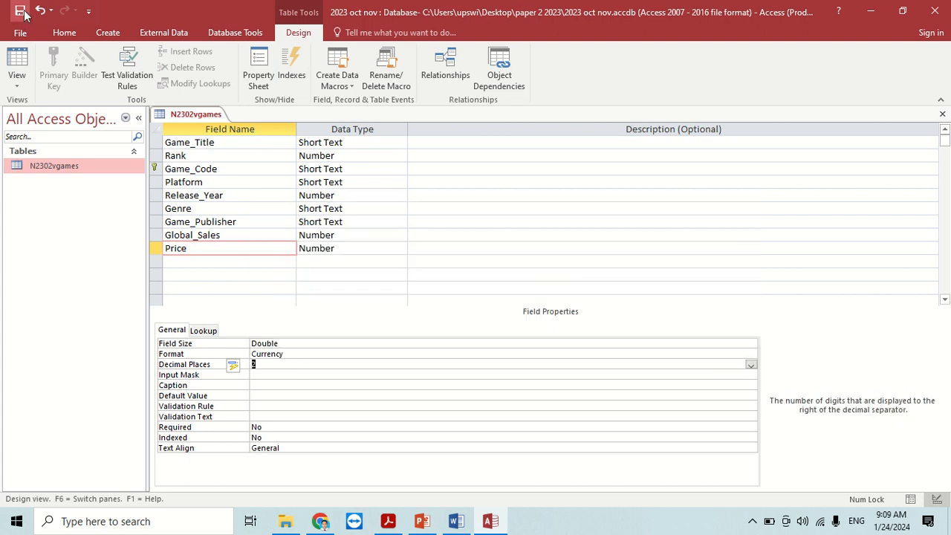
# Save the table, view its records, widen the Game_Publisher column to fit its contents, and close the table with its layout saved.
pyautogui.click(16, 59)
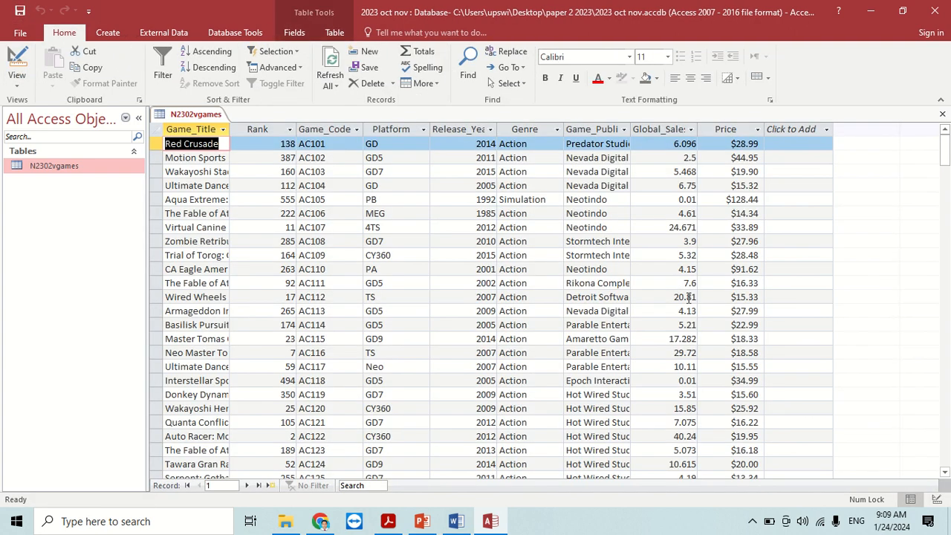
pyautogui.doubleClick(630, 129)
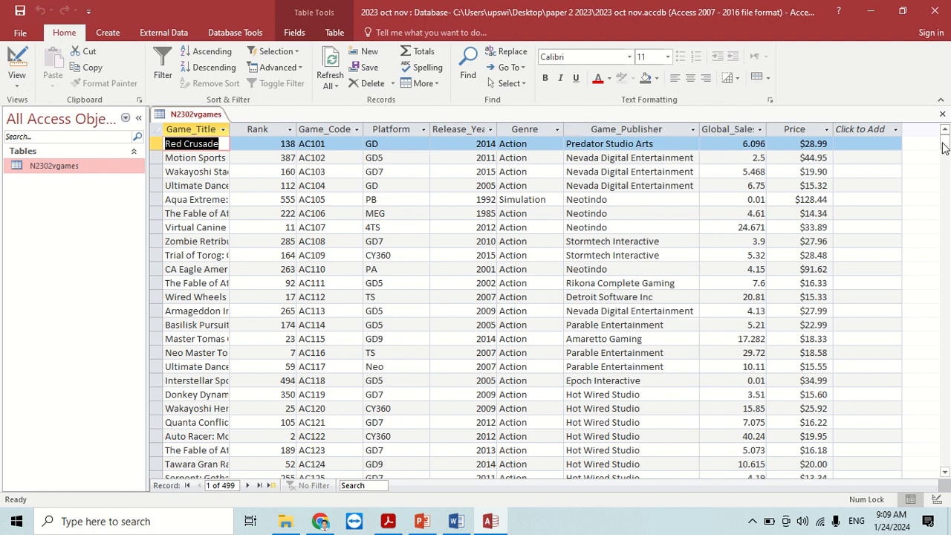
pyautogui.click(943, 118)
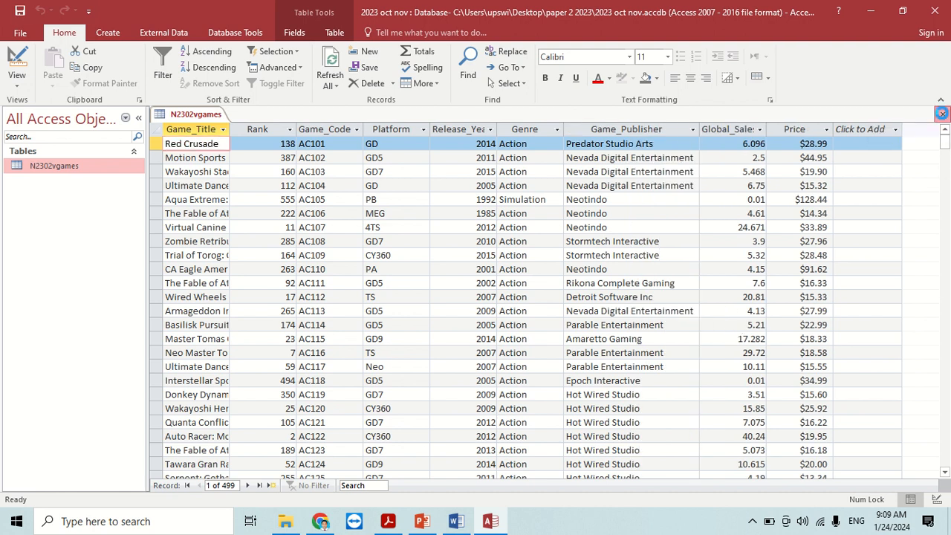
pyautogui.click(424, 300)
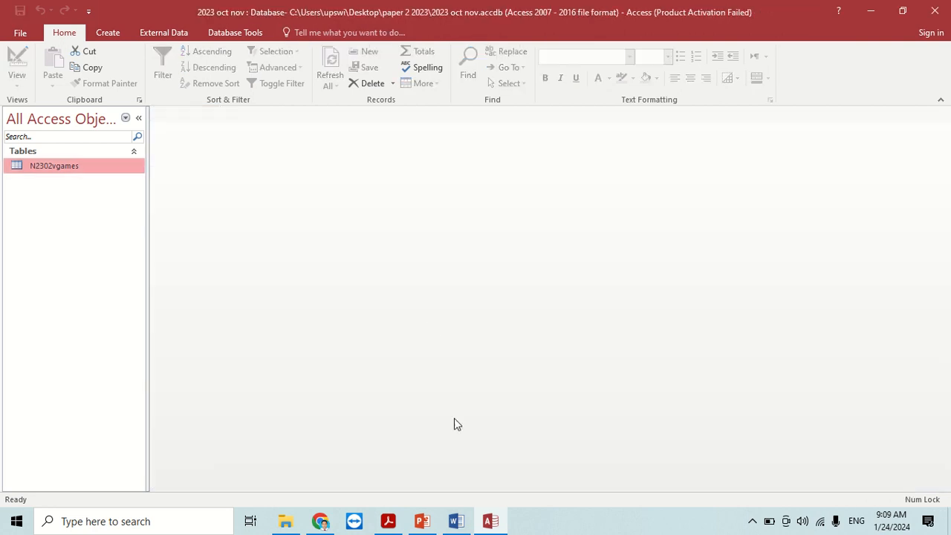
# Check the exam paper's evidence requirement for question 16 and open the N2302vgames table in Design view.
pyautogui.click(388, 520)
pyautogui.scroll(-5, 349, 375)
pyautogui.scroll(-2, 349, 375)
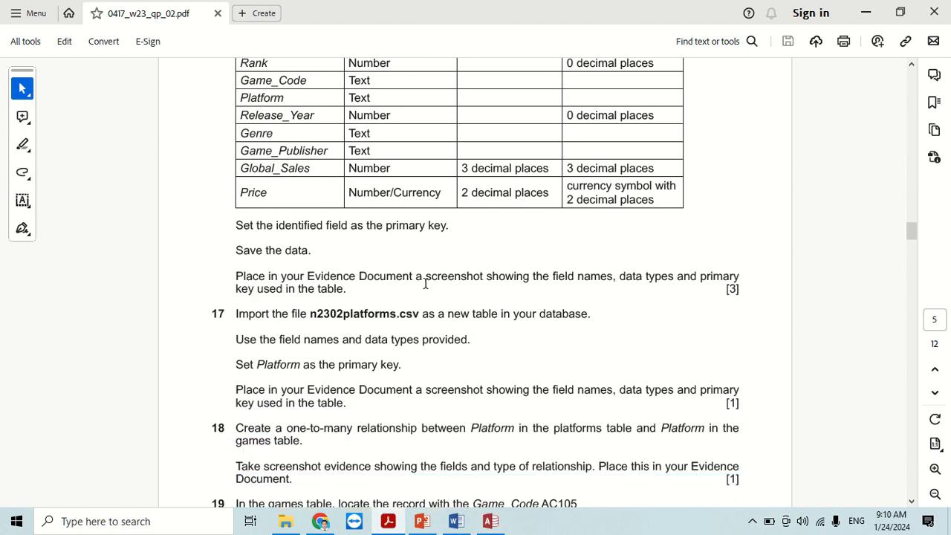
pyautogui.moveTo(554, 279); pyautogui.dragTo(347, 290)
pyautogui.hotkey('alt', 'Tab')
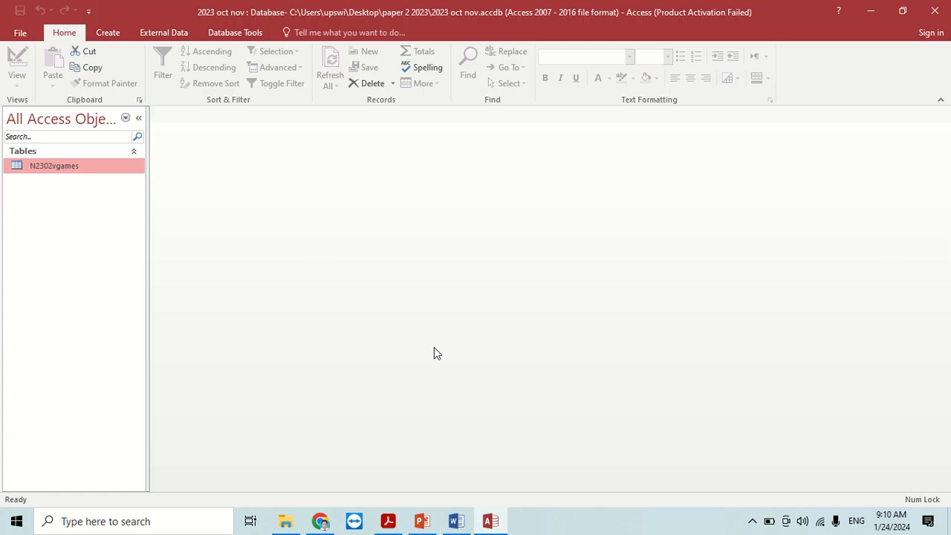
pyautogui.rightClick(93, 171)
pyautogui.click(122, 194)
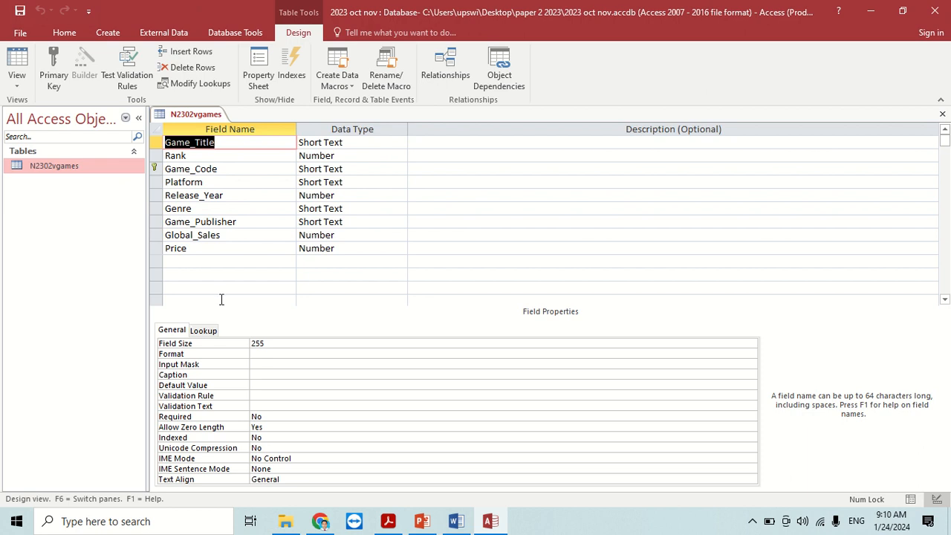
# Capture the table's field names, data types and primary key as a screenshot and paste it into the EVIDENCE0001 Word document for step 16.
pyautogui.press('super+shift+s')
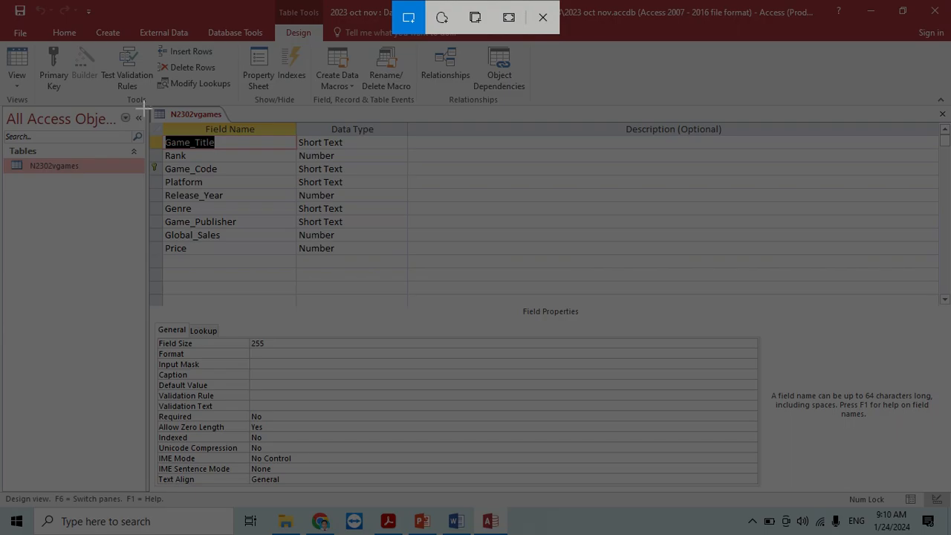
pyautogui.moveTo(149, 106); pyautogui.dragTo(408, 268)
pyautogui.click(456, 520)
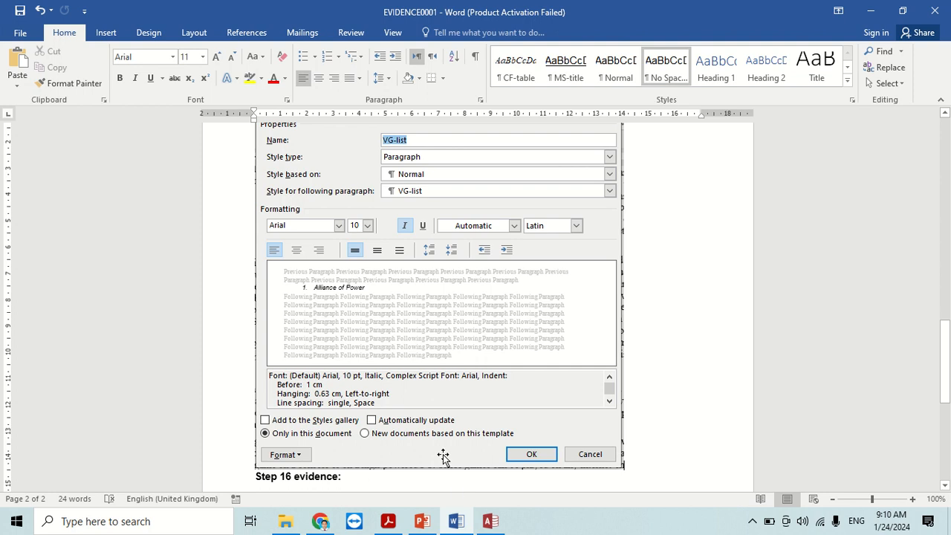
pyautogui.scroll(-4, 372, 398)
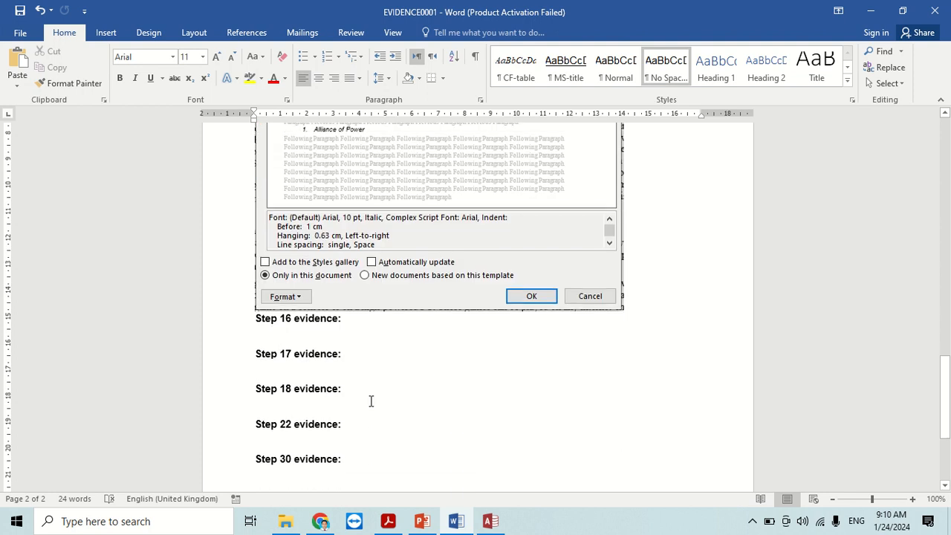
pyautogui.click(17, 64)
pyautogui.hotkey('alt', 'Tab')
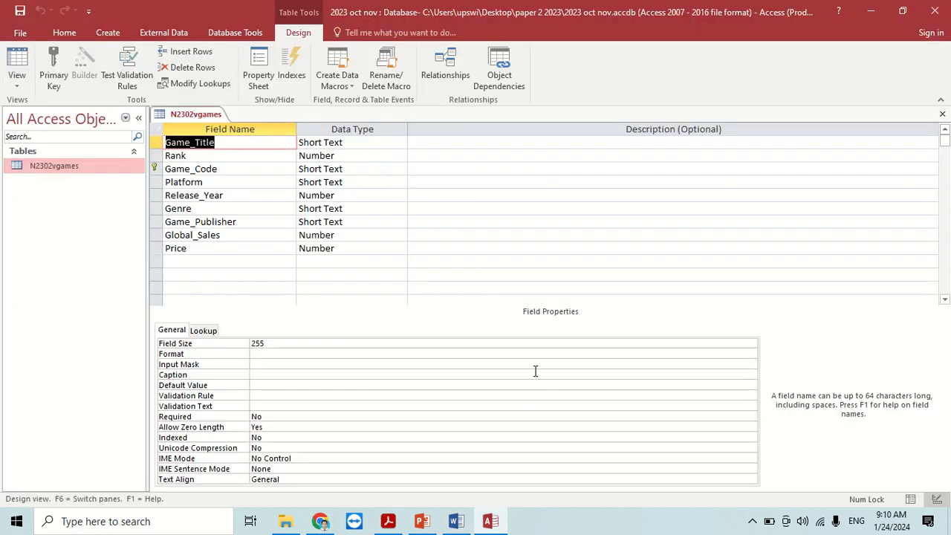
# Read question 17's import instructions in the exam paper and close the N2302vgames table in Access.
pyautogui.click(388, 520)
pyautogui.scroll(-3, 421, 385)
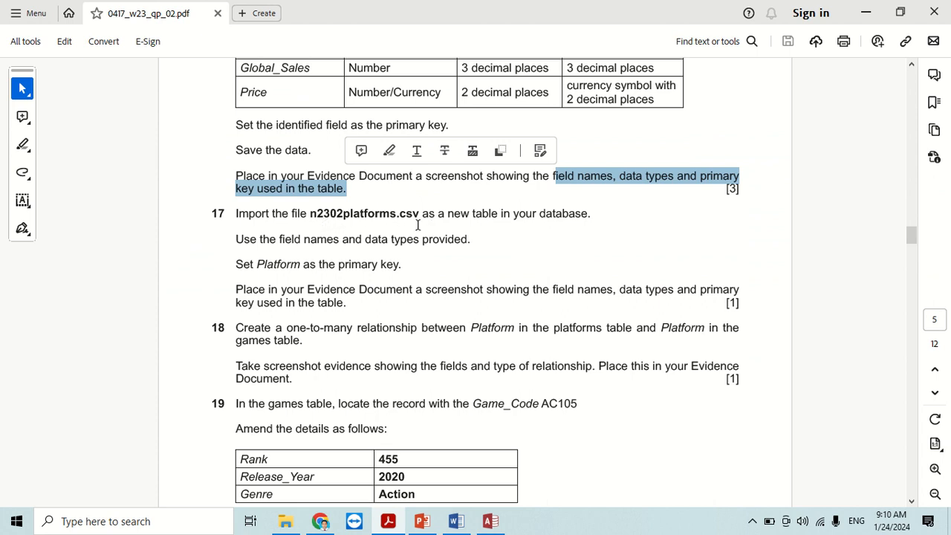
pyautogui.click(388, 521)
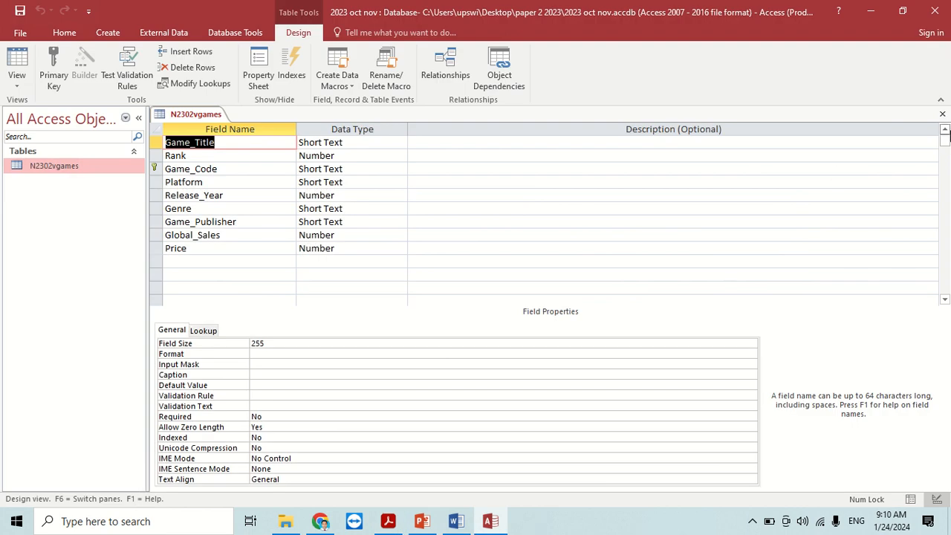
pyautogui.click(942, 114)
# Start a text file import of n2302platforms.csv into a new table in the current database.
pyautogui.click(185, 34)
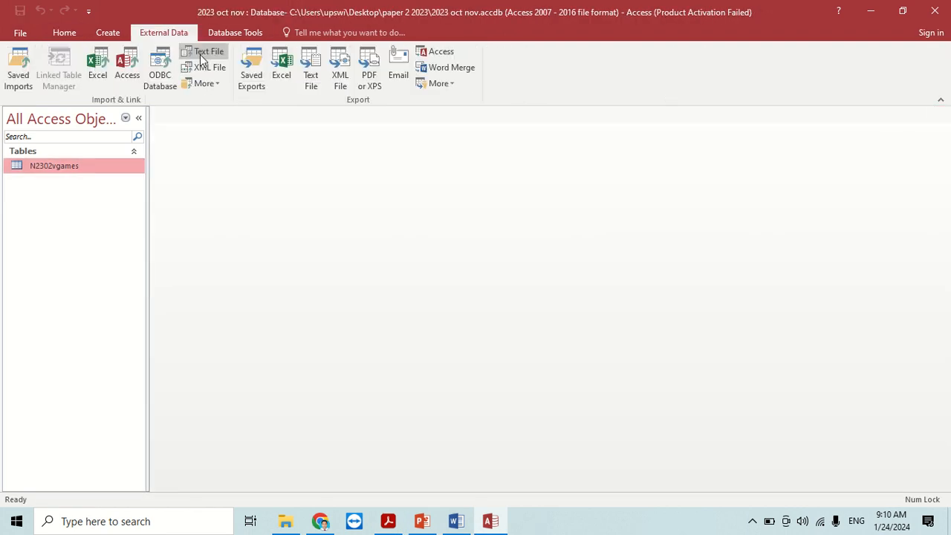
pyautogui.click(199, 60)
pyautogui.click(691, 166)
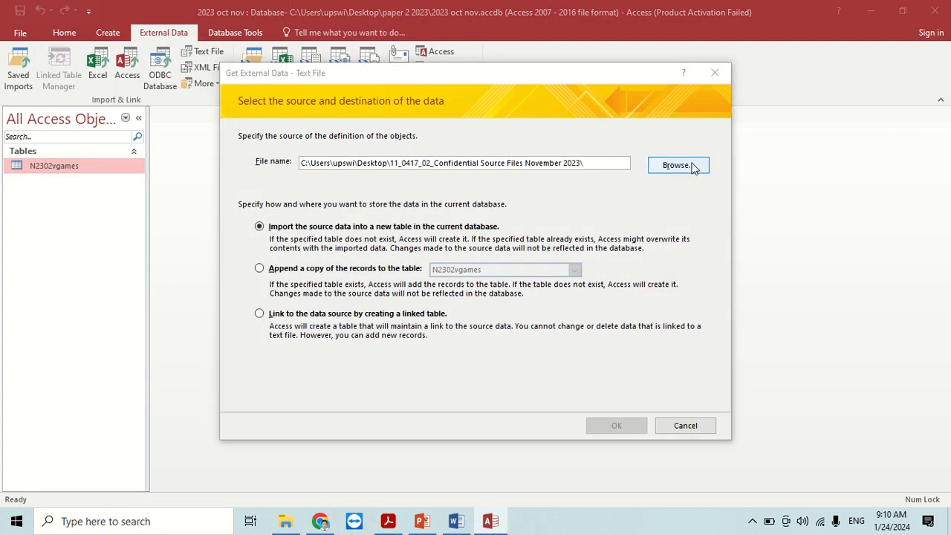
pyautogui.click(434, 180)
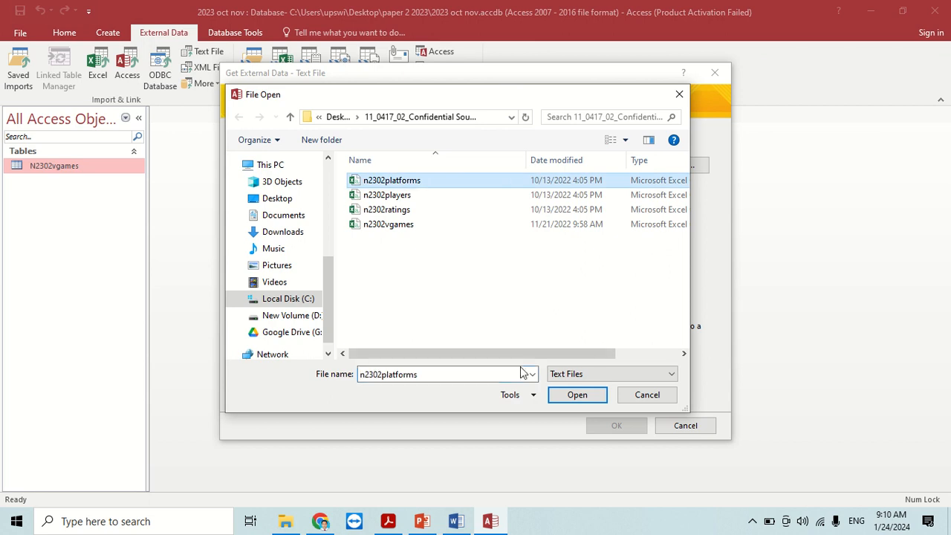
pyautogui.click(576, 395)
pyautogui.click(608, 424)
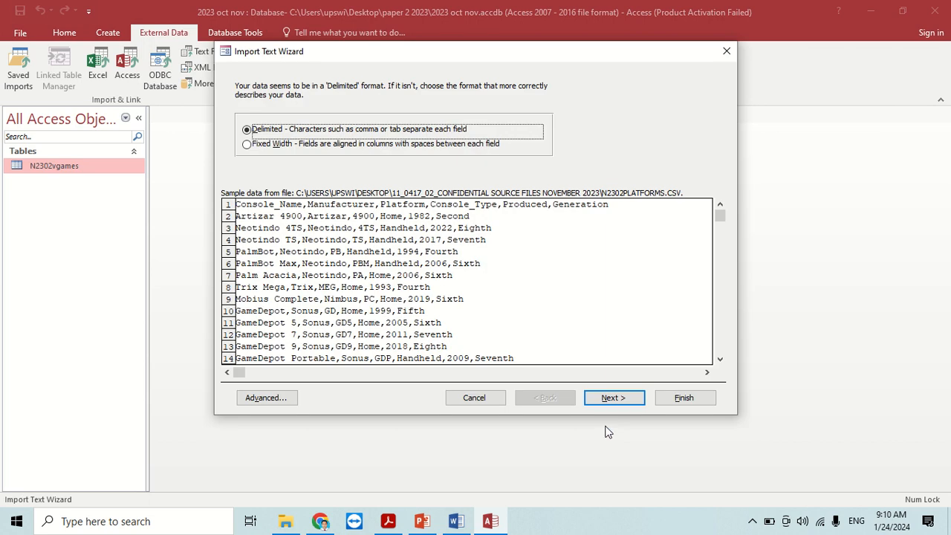
# Keep the data comma-delimited and mark the first row as containing field names.
pyautogui.click(613, 406)
pyautogui.click(239, 156)
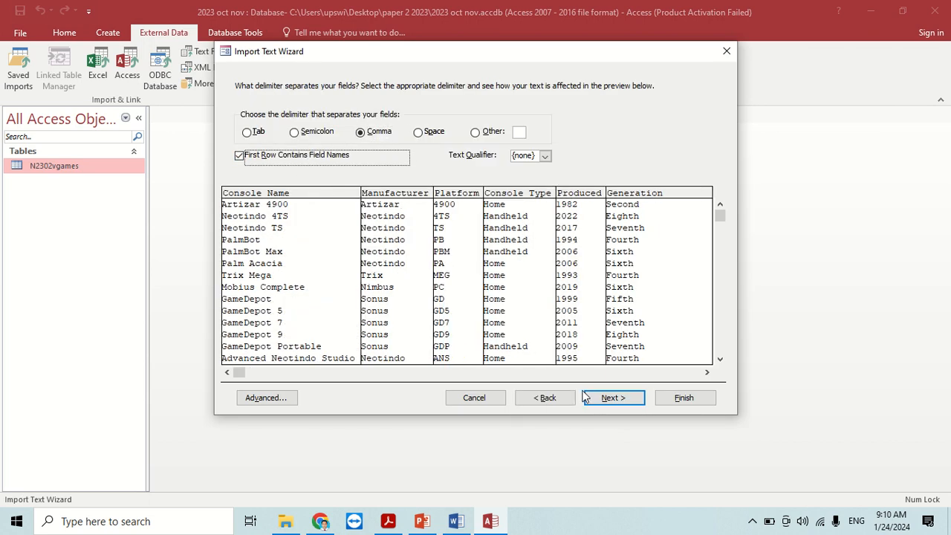
pyautogui.click(613, 401)
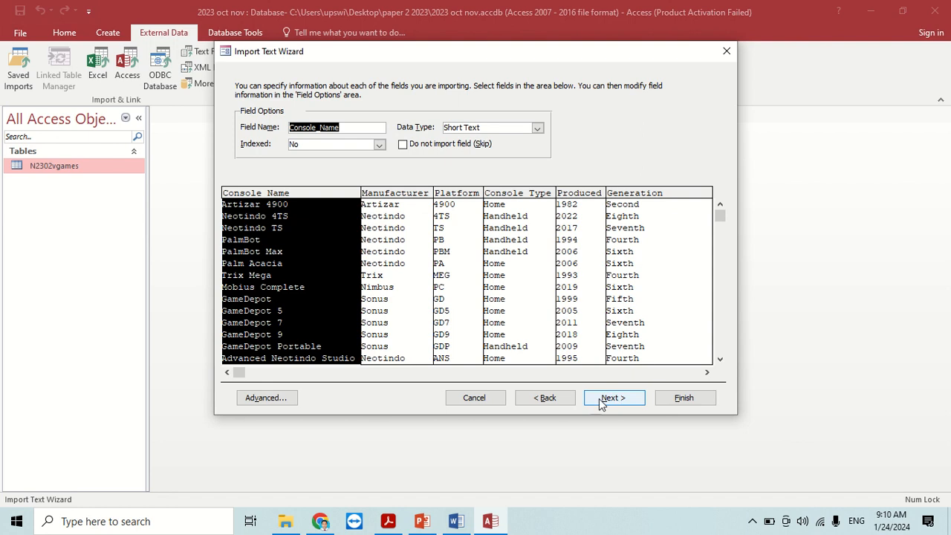
# Review the import options of the Produced and Generation fields and accept the field settings.
pyautogui.click(708, 373)
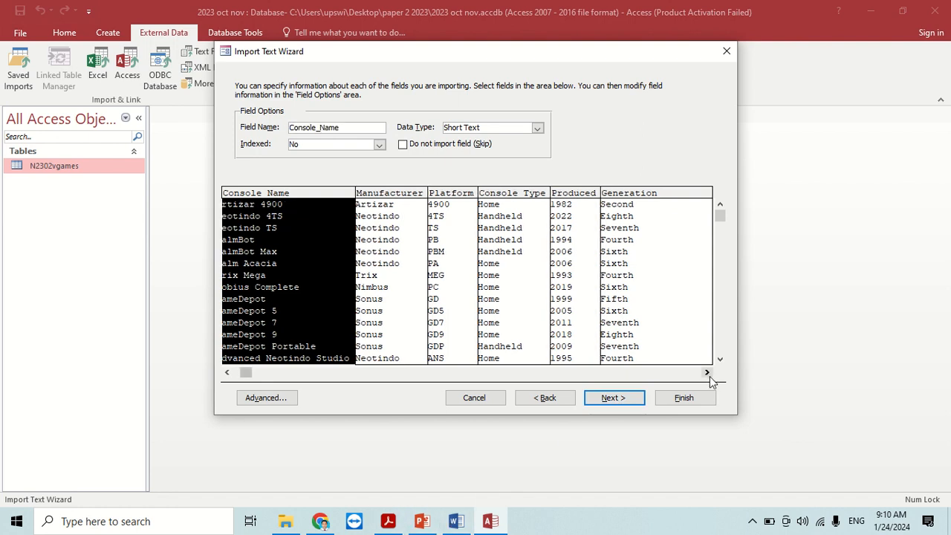
pyautogui.click(533, 210)
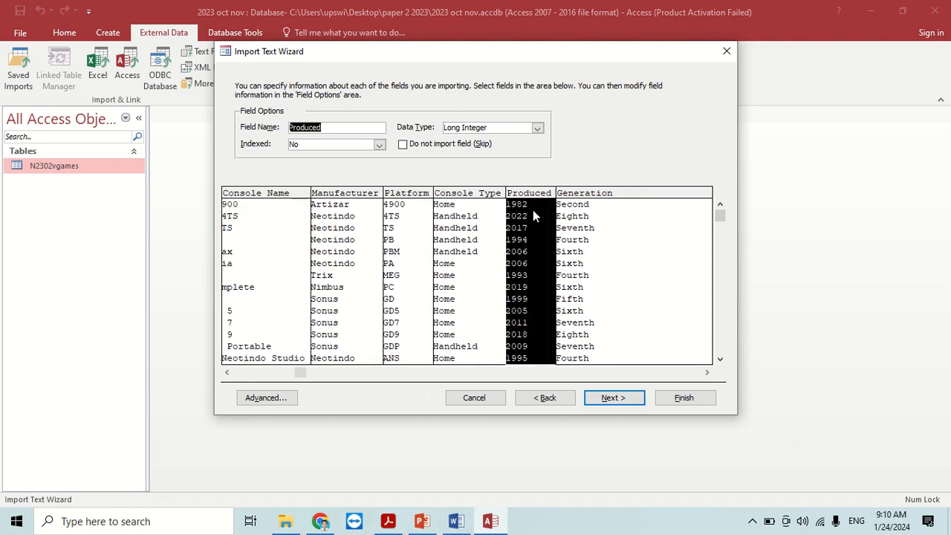
pyautogui.click(601, 199)
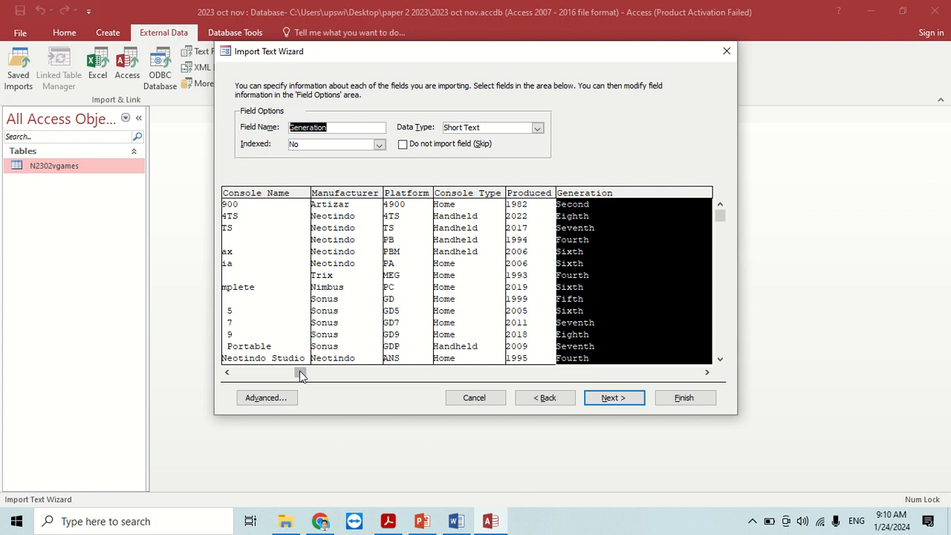
pyautogui.moveTo(299, 371); pyautogui.dragTo(679, 382)
pyautogui.click(621, 397)
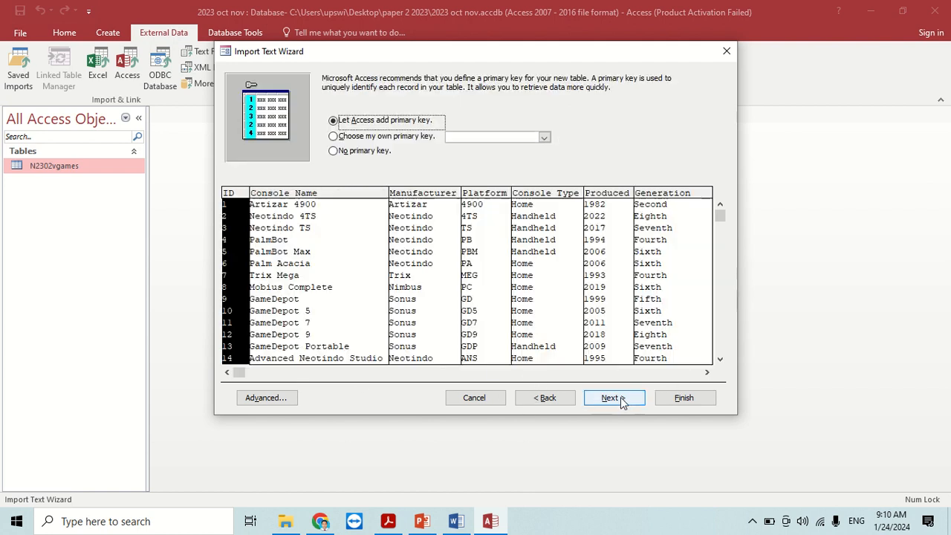
# Check the exam paper's primary key requirement and choose Platform as the new table's own primary key.
pyautogui.click(390, 521)
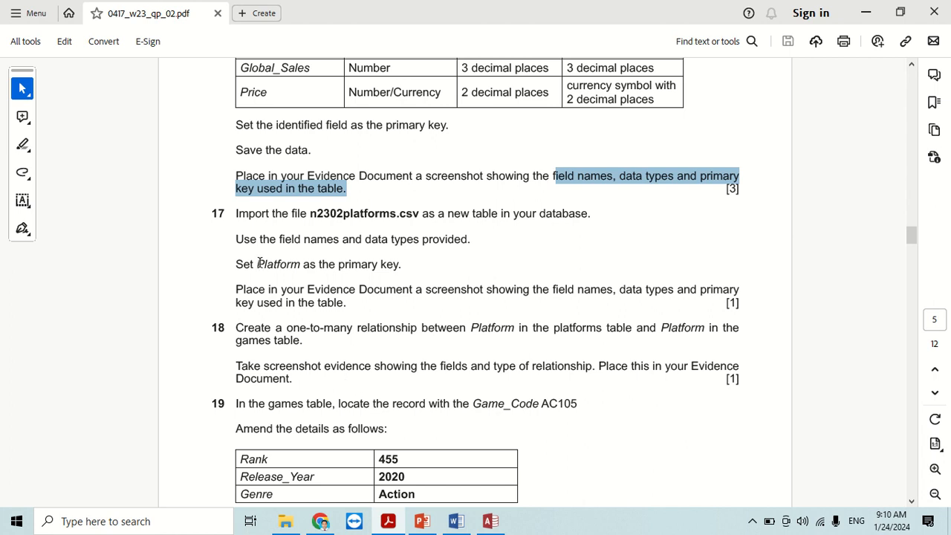
pyautogui.click(401, 524)
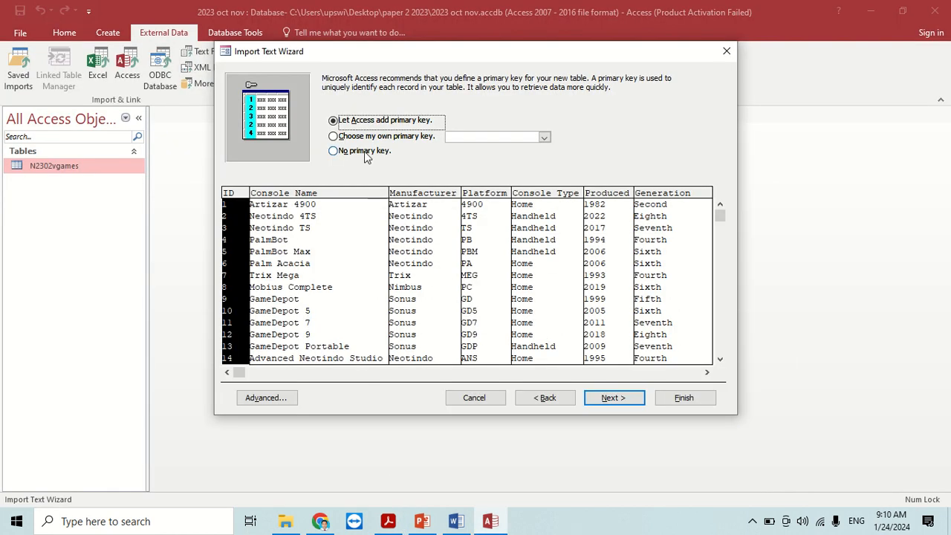
pyautogui.click(381, 140)
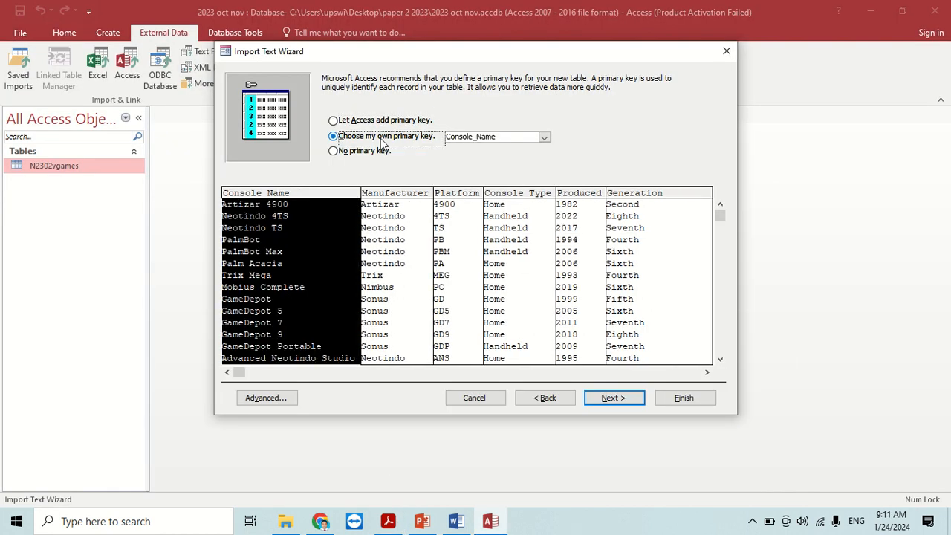
pyautogui.click(461, 194)
# Finish the import into a table named N2302platforms without saving the import steps.
pyautogui.click(602, 402)
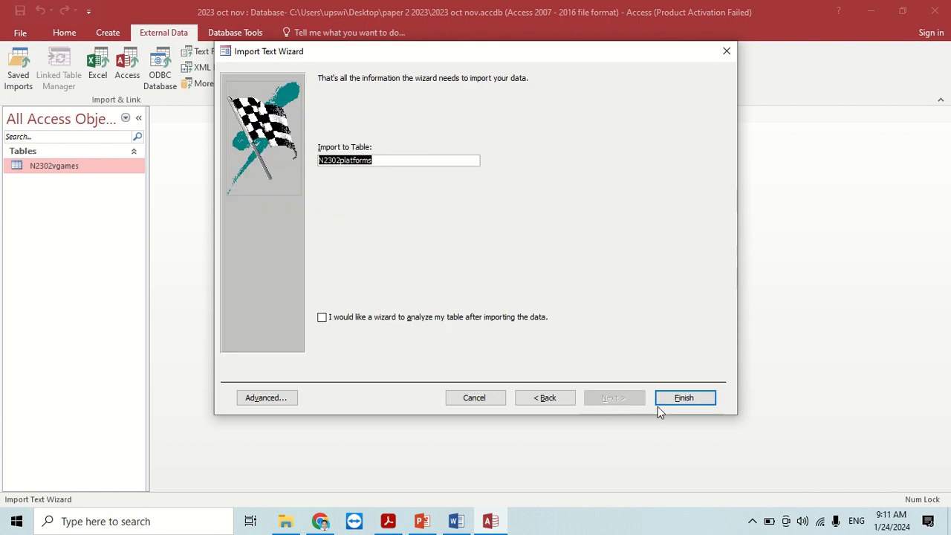
pyautogui.click(682, 399)
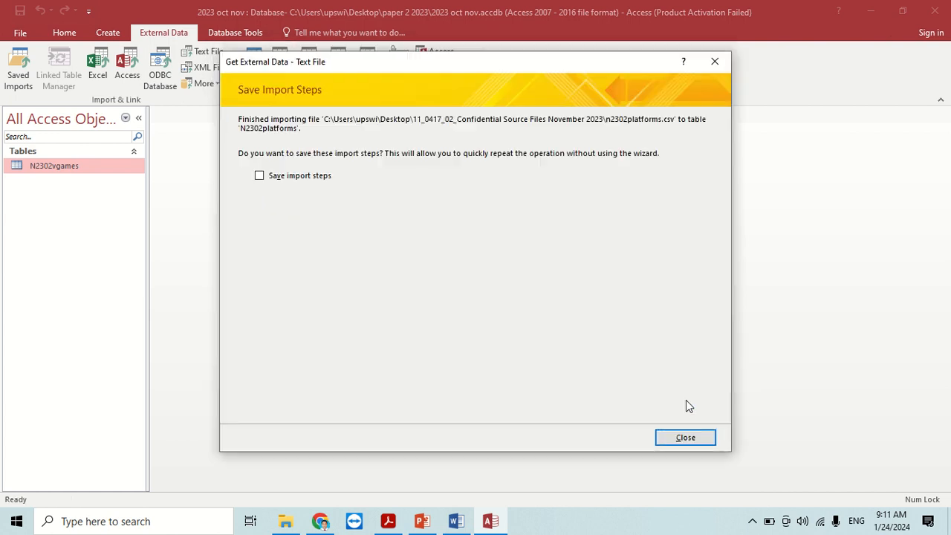
pyautogui.click(688, 438)
# Check the exam paper's evidence requirement for question 17 and open the N2302vgames table in Design view.
pyautogui.hotkey('alt', 'Tab')
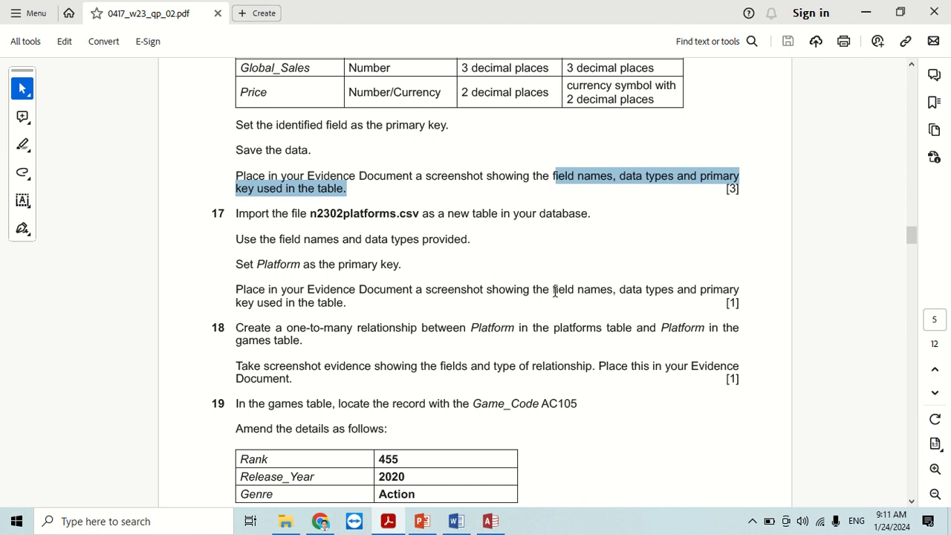
pyautogui.moveTo(555, 291); pyautogui.dragTo(675, 291)
pyautogui.hotkey('alt', 'Tab')
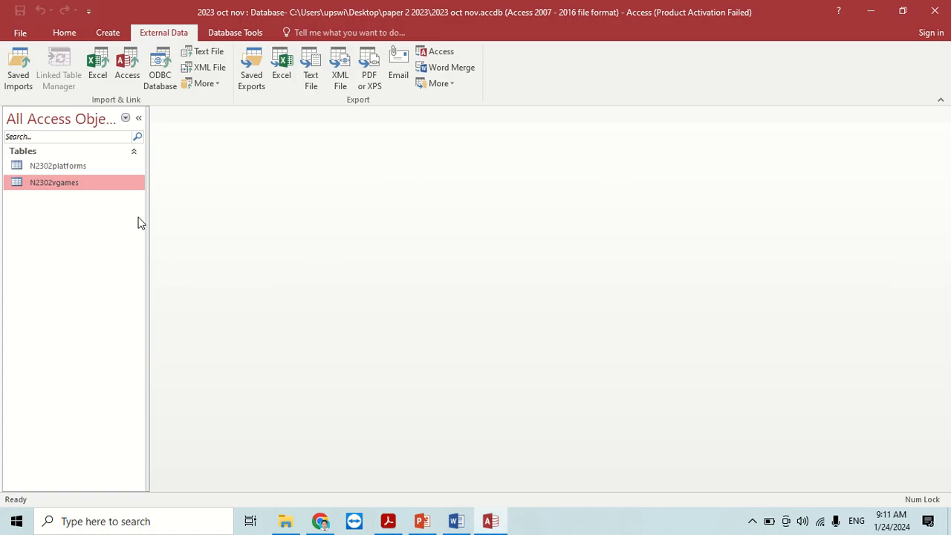
pyautogui.rightClick(110, 177)
pyautogui.click(140, 203)
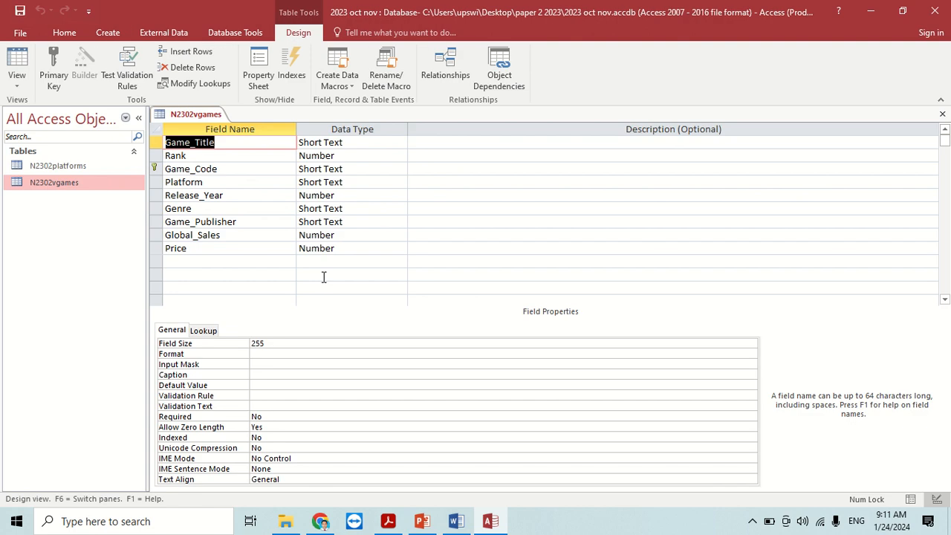
# Capture the field names, data types and primary key of the N2302vgames design and paste the screenshot under Step 17 evidence in Word.
pyautogui.press('shift+super+s')
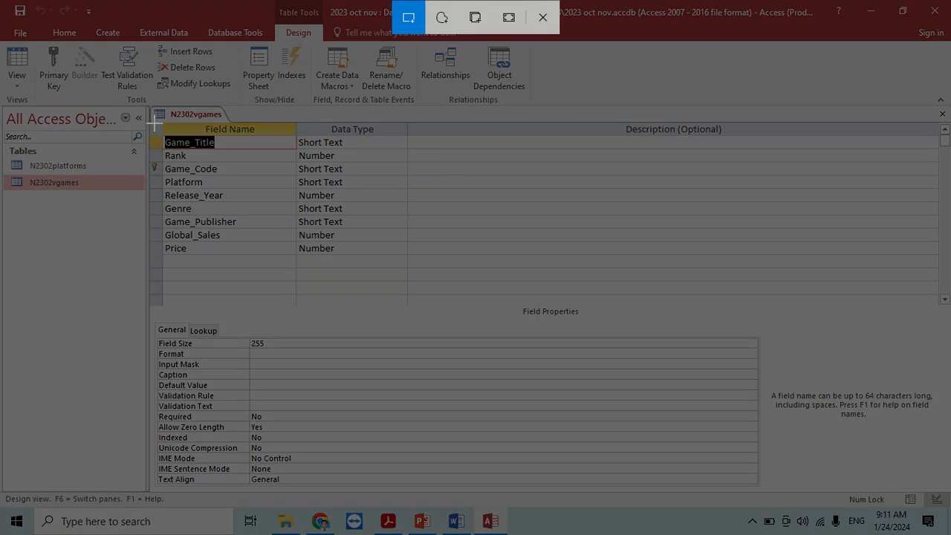
pyautogui.moveTo(150, 122); pyautogui.dragTo(413, 266)
pyautogui.click(455, 522)
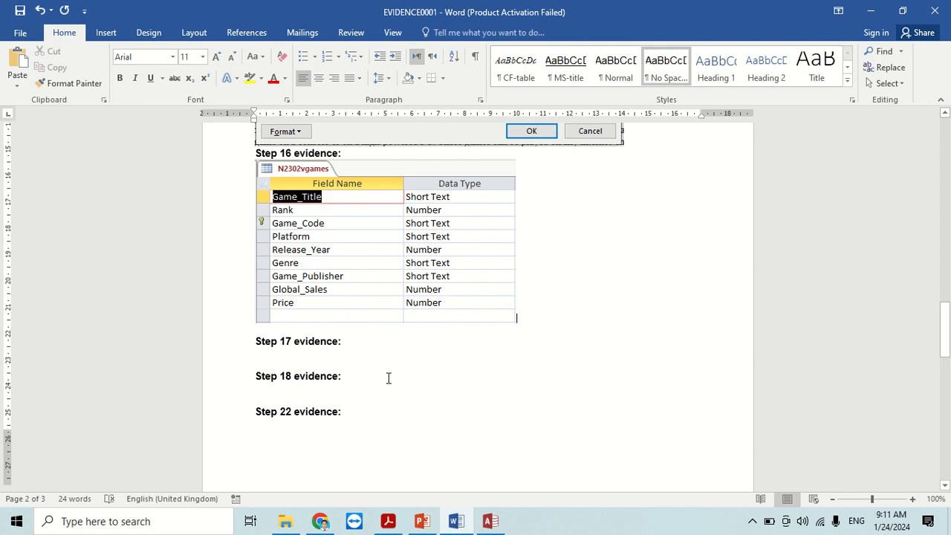
pyautogui.click(17, 69)
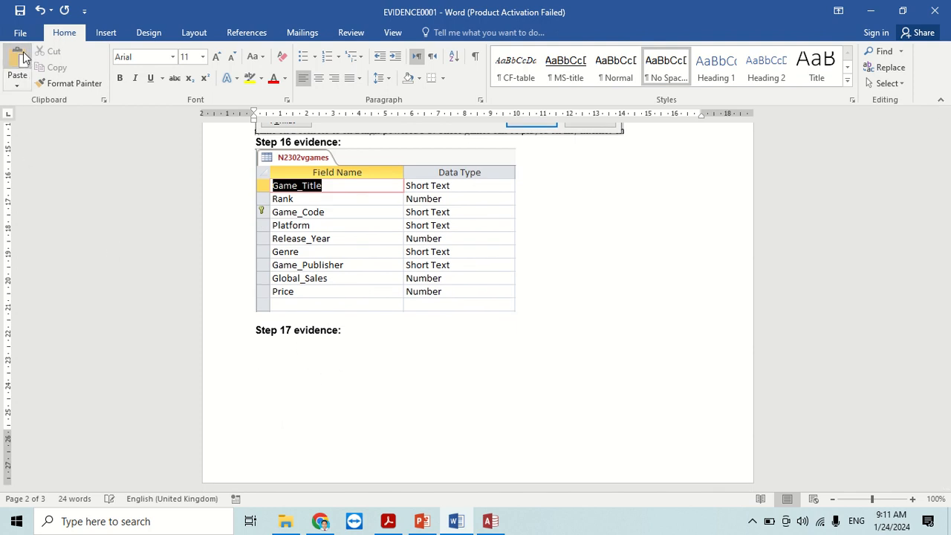
# Examine question 18 in the exam paper PDF for the relationship to create between the two tables.
pyautogui.click(388, 520)
pyautogui.scroll(-2, 480, 386)
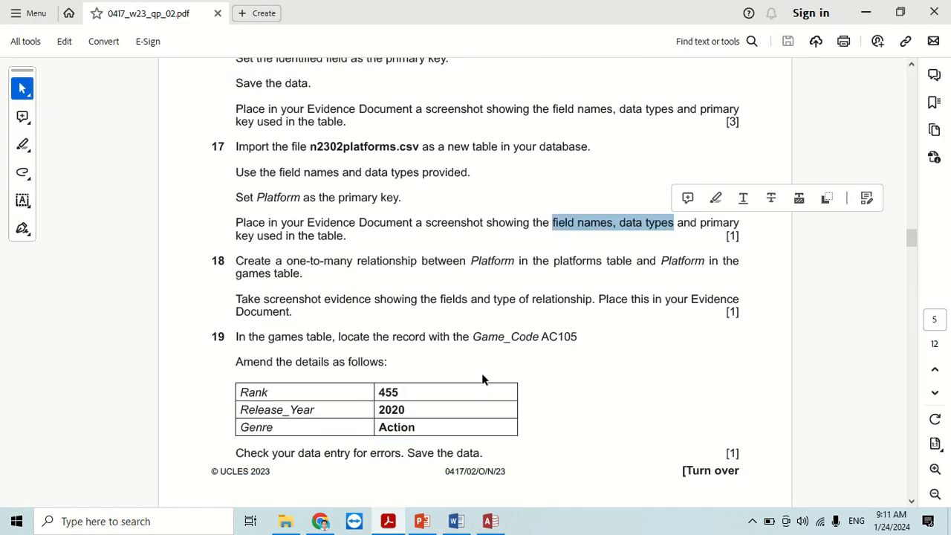
pyautogui.click(384, 298)
pyautogui.moveTo(237, 261); pyautogui.dragTo(306, 278)
# In Access, close the N2302vgames design and add the N2302platforms and N2302vgames tables to the Relationships window.
pyautogui.click(490, 520)
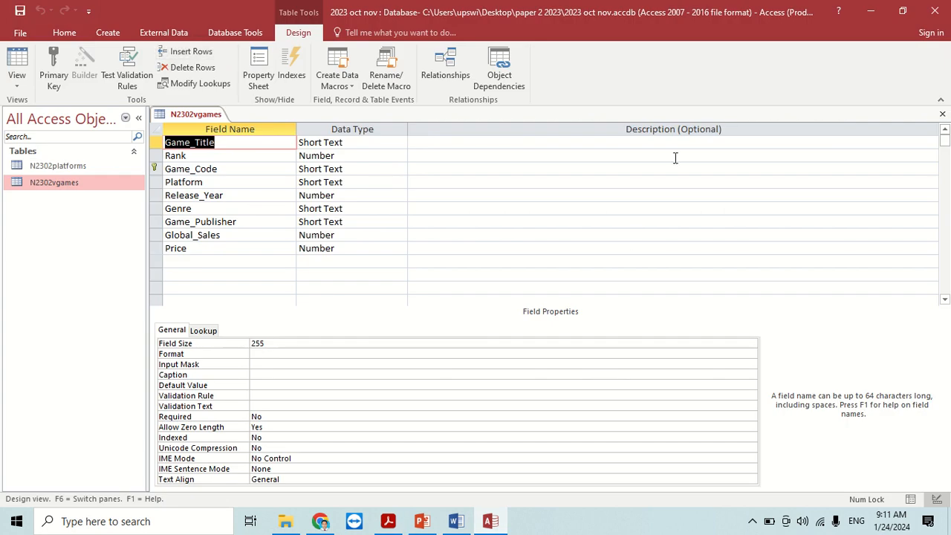
pyautogui.click(942, 115)
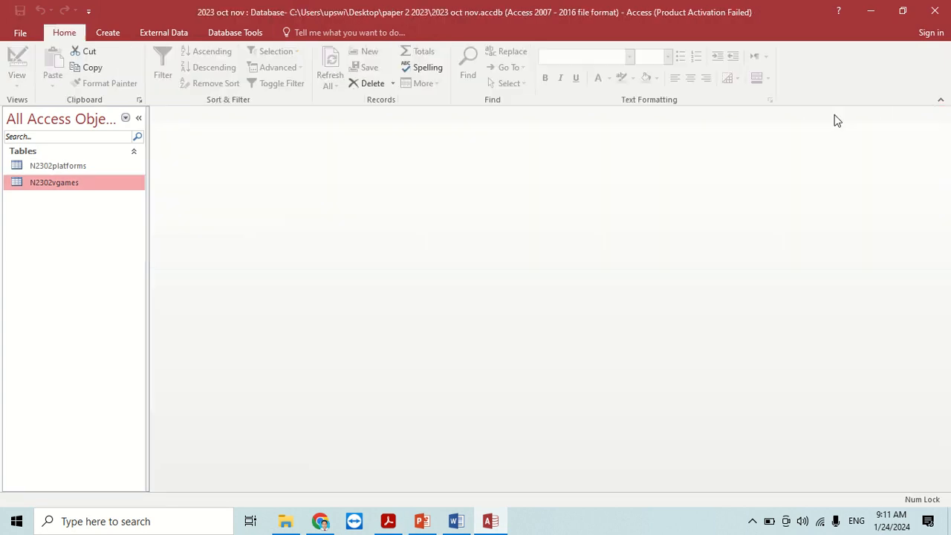
pyautogui.click(216, 35)
pyautogui.click(167, 65)
pyautogui.moveTo(402, 228); pyautogui.dragTo(380, 42)
pyautogui.click(489, 390)
pyautogui.click(557, 391)
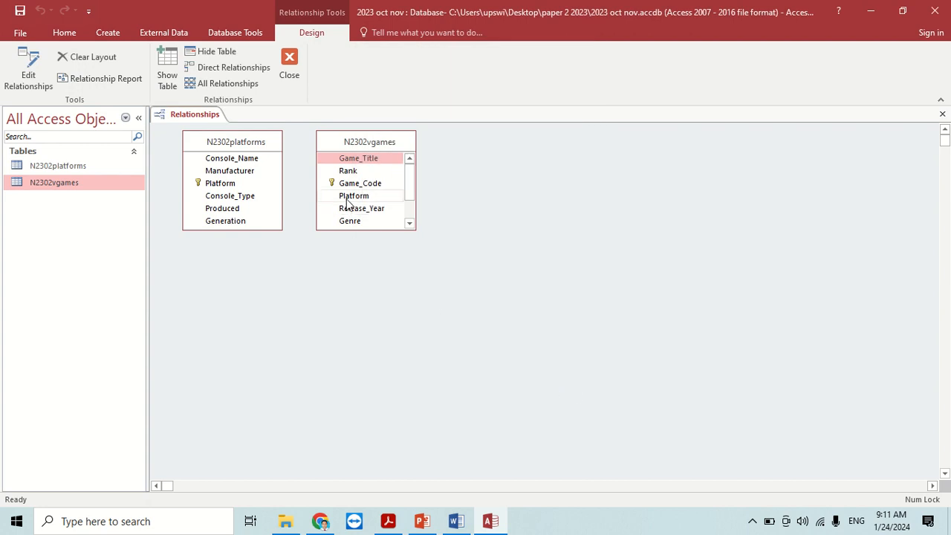
# Create a one-to-many Platform relationship between N2302platforms and N2302vgames with referential integrity enforced, and move the N2302vgames table clear of the join line.
pyautogui.moveTo(347, 195); pyautogui.dragTo(246, 185)
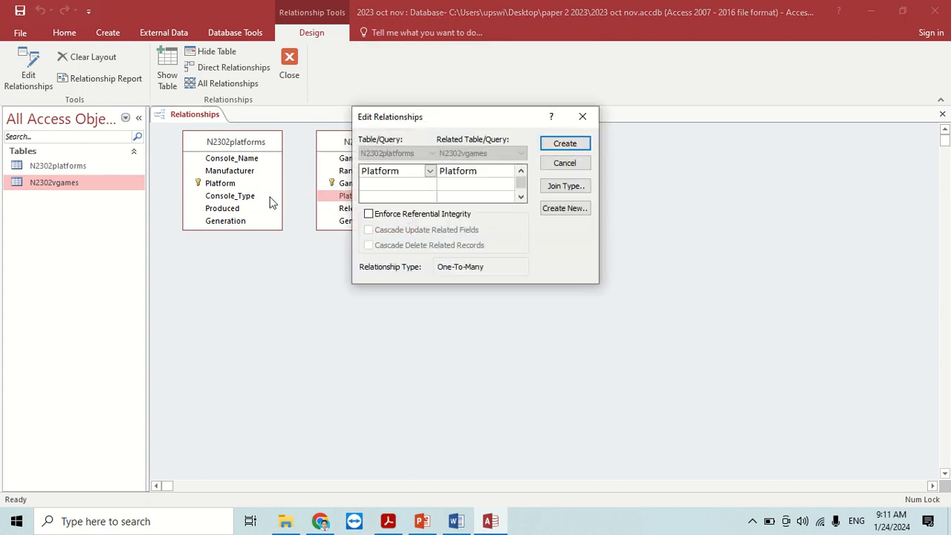
pyautogui.click(368, 215)
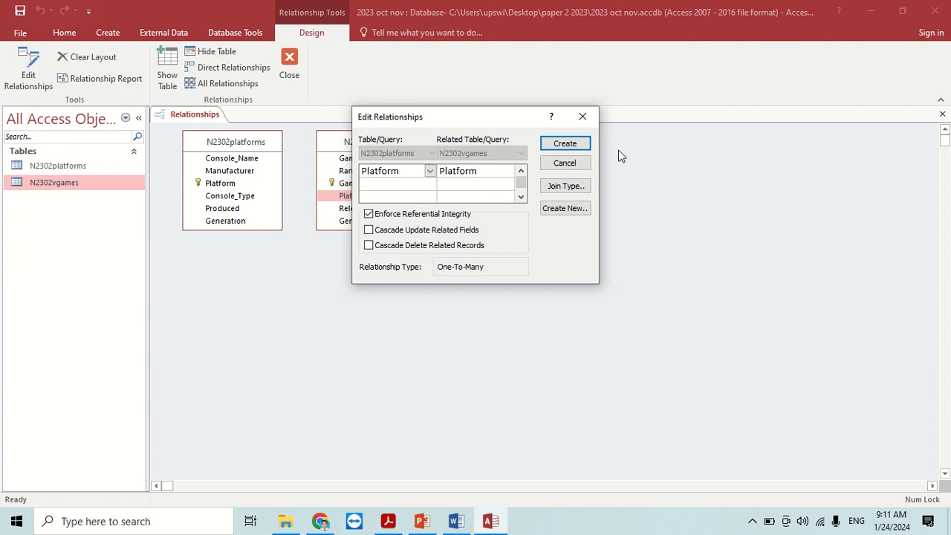
pyautogui.click(585, 145)
pyautogui.moveTo(399, 144); pyautogui.dragTo(427, 206)
# Capture the relationship diagram and paste the screenshot under Step 18 evidence in the Word evidence document.
pyautogui.press('super+shift+s')
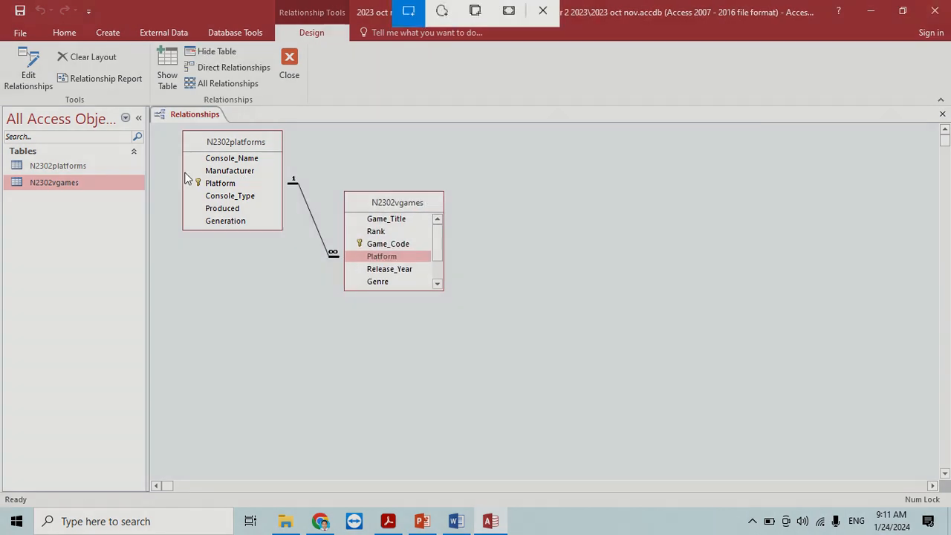
pyautogui.moveTo(148, 106)
pyautogui.mouseDown()
pyautogui.moveTo(441, 221)
pyautogui.moveTo(452, 304)
pyautogui.mouseUp()
pyautogui.click(456, 521)
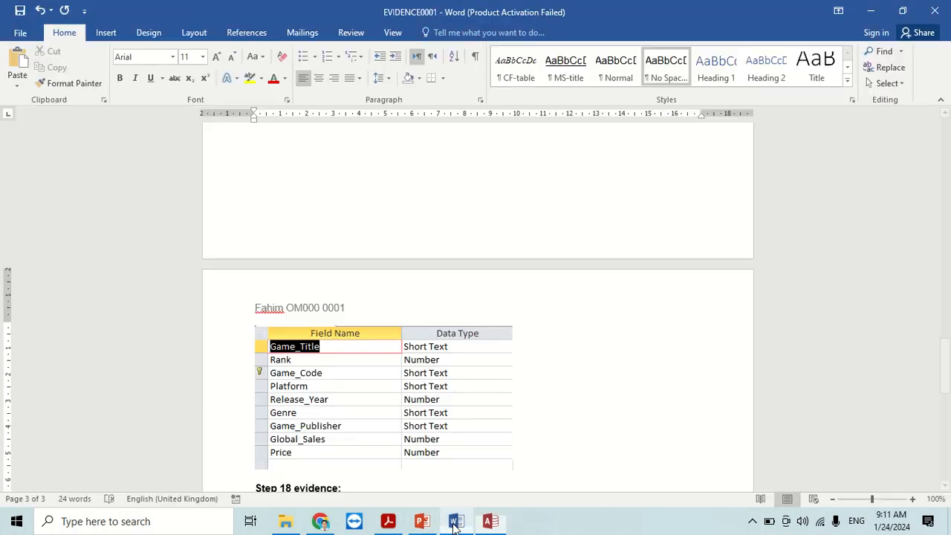
pyautogui.scroll(-3, 319, 446)
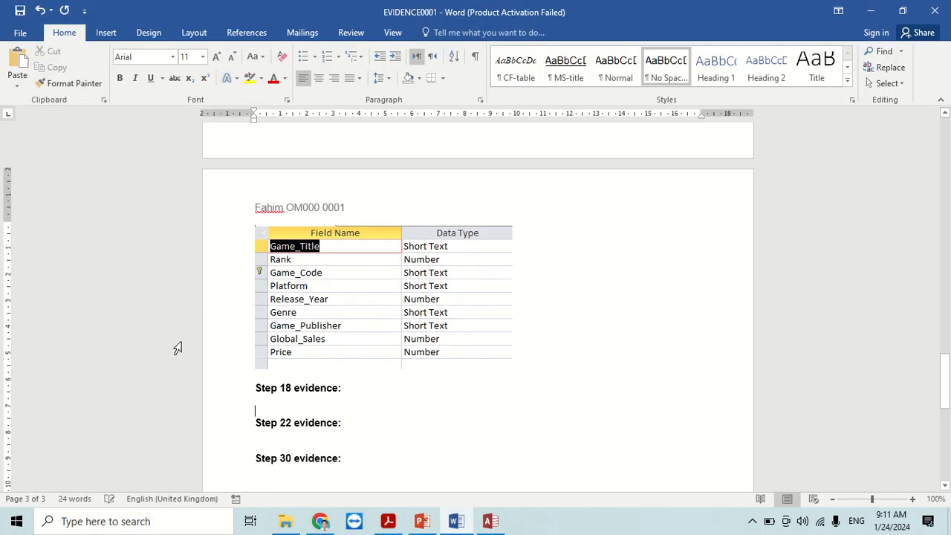
pyautogui.click(17, 64)
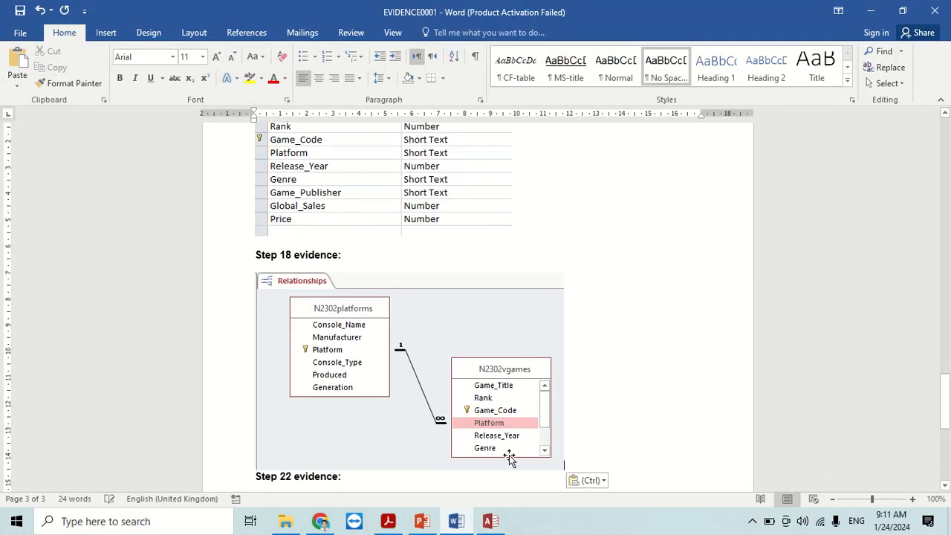
# Check the exam paper PDF for question 18's screenshot requirements and question 19's record amendments.
pyautogui.click(400, 522)
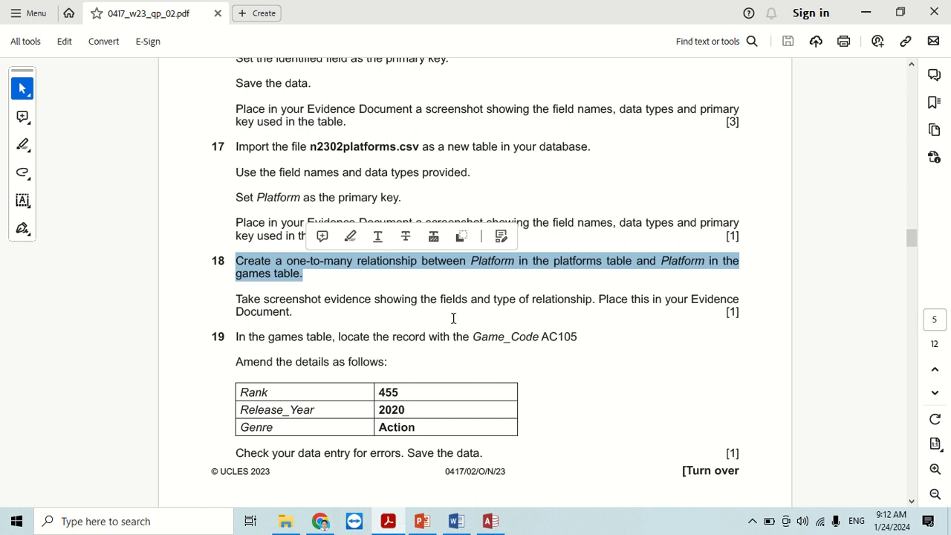
pyautogui.moveTo(297, 298); pyautogui.dragTo(558, 310)
pyautogui.click(436, 301)
pyautogui.scroll(-3, 431, 329)
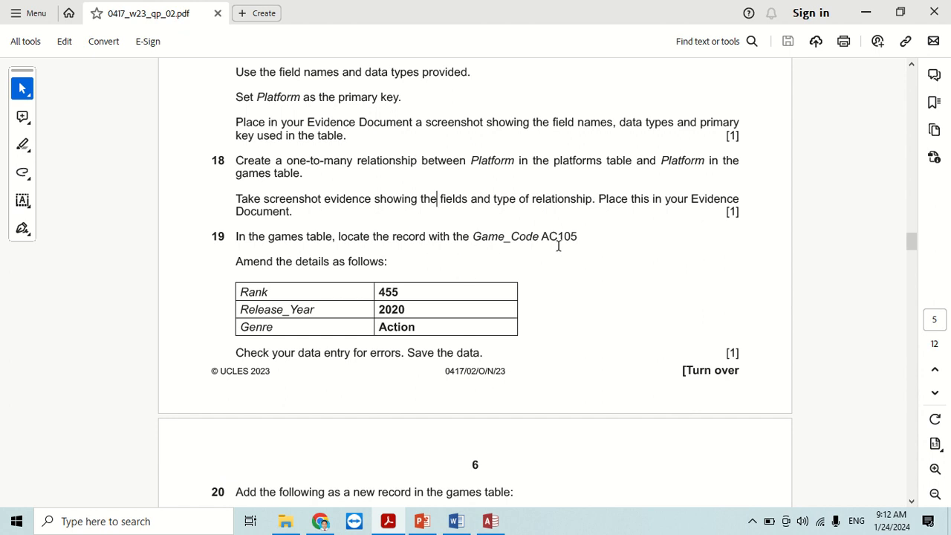
# Return to Access, close the Relationships window and open the N2302vgames table in Datasheet view.
pyautogui.click(490, 521)
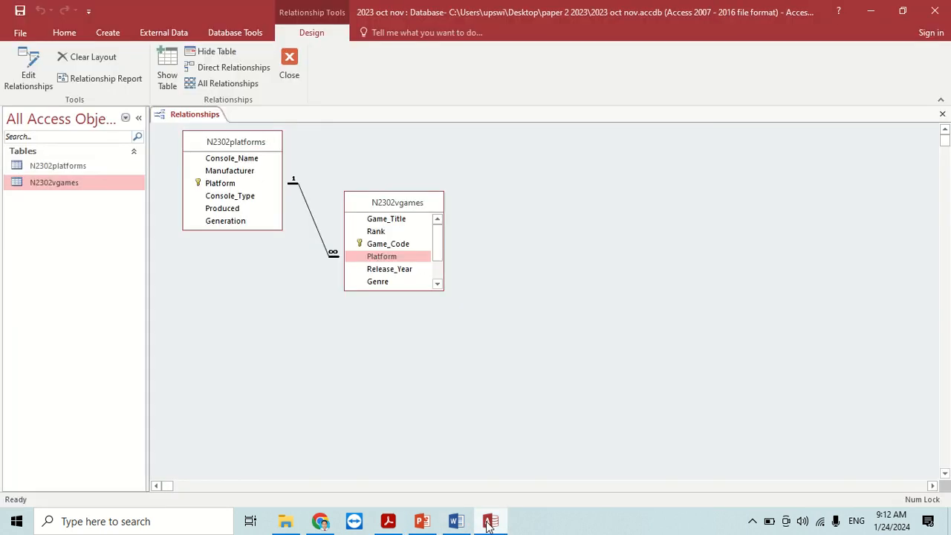
pyautogui.click(942, 114)
pyautogui.click(426, 299)
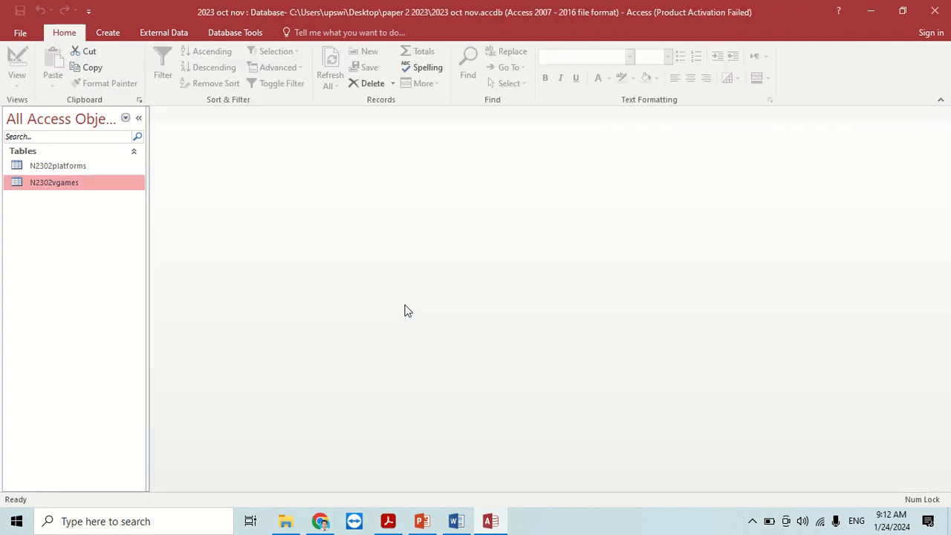
pyautogui.rightClick(89, 189)
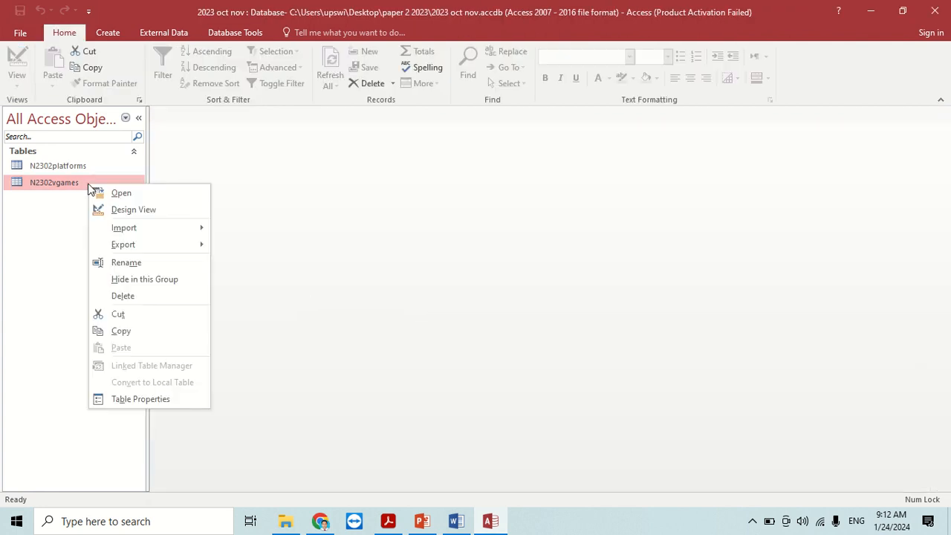
pyautogui.click(331, 261)
pyautogui.click(388, 521)
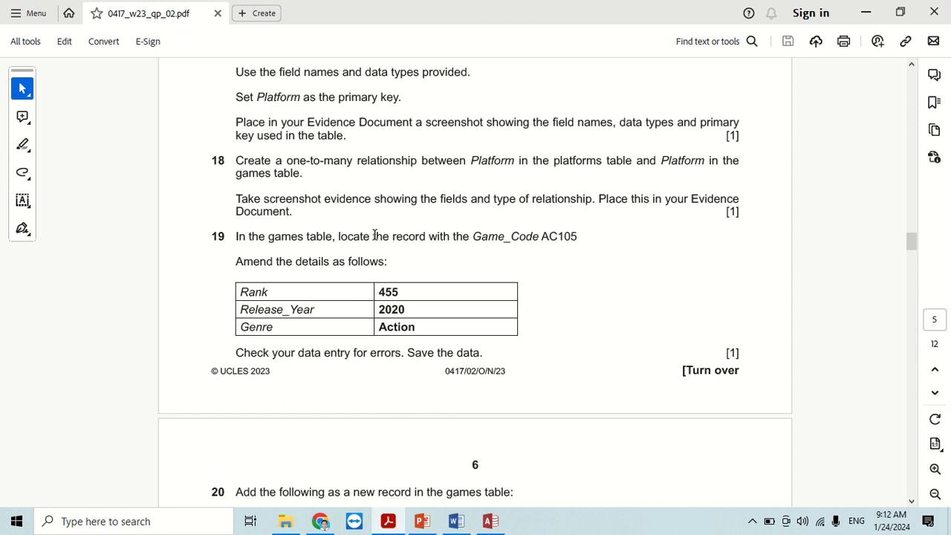
pyautogui.click(491, 521)
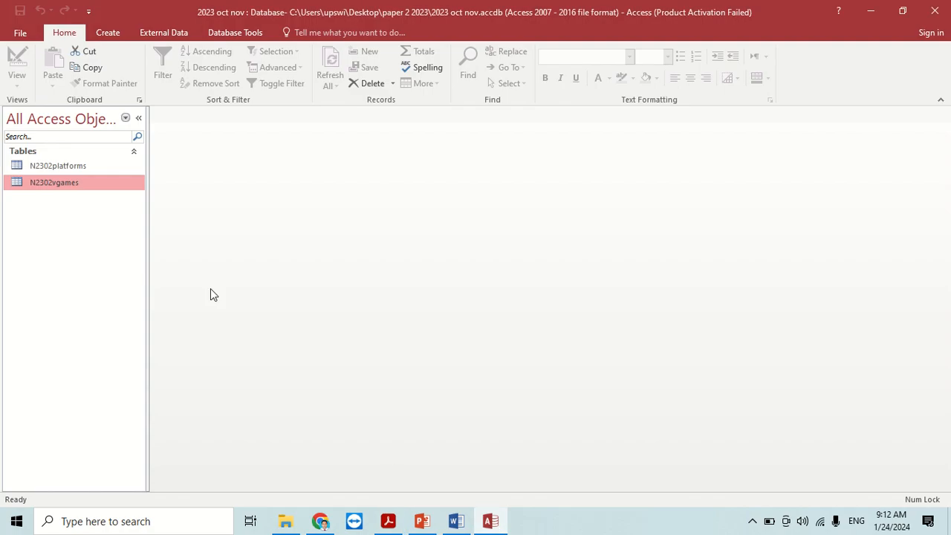
pyautogui.rightClick(119, 188)
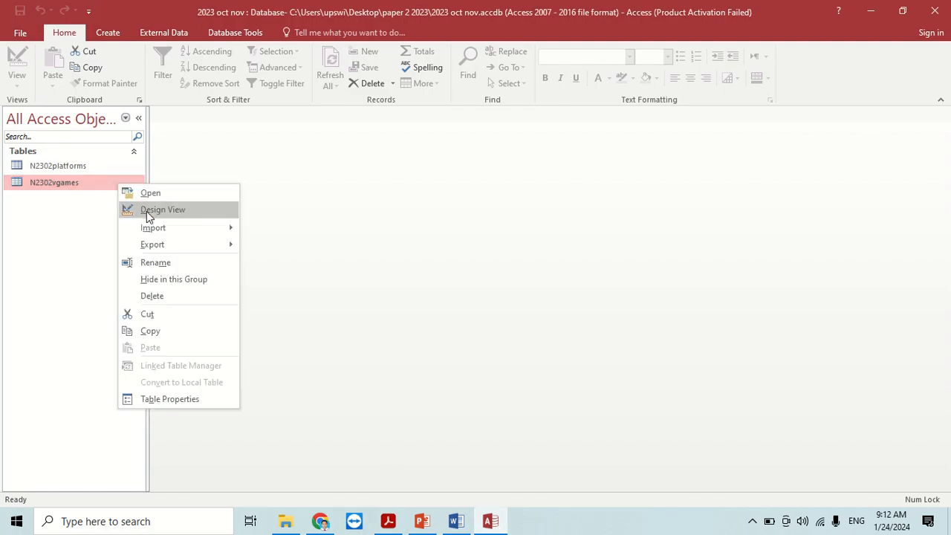
pyautogui.click(153, 194)
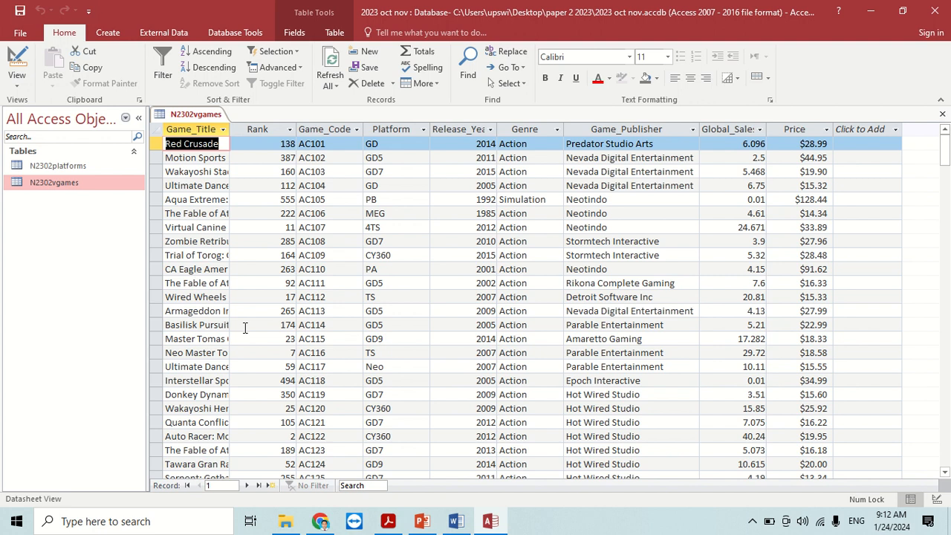
# Confirm the required Game_Code in the exam paper and search the N2302vgames records for AC105.
pyautogui.click(377, 486)
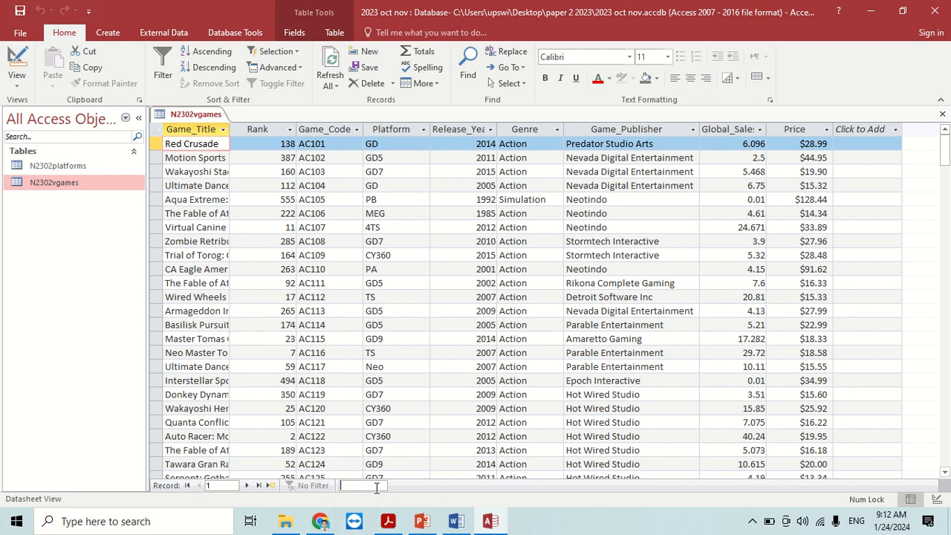
pyautogui.click(388, 521)
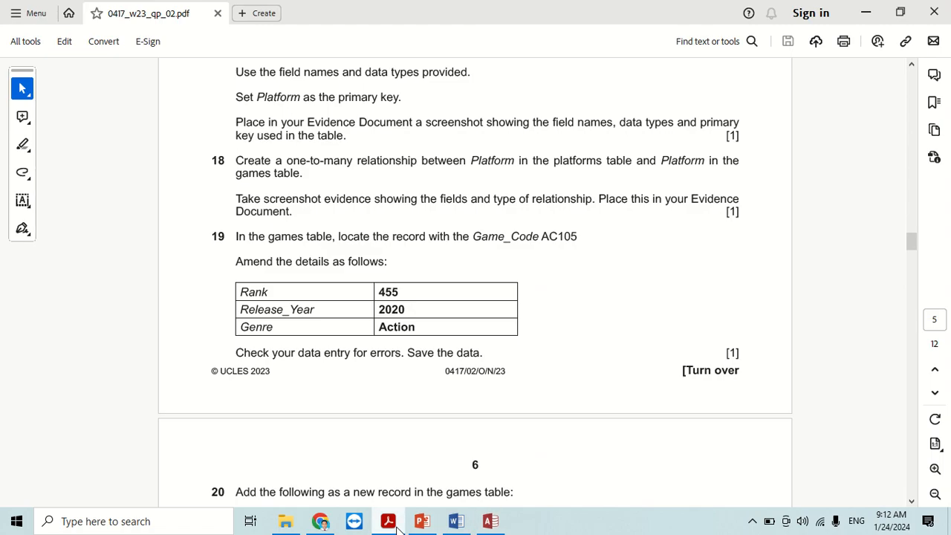
pyautogui.click(397, 526)
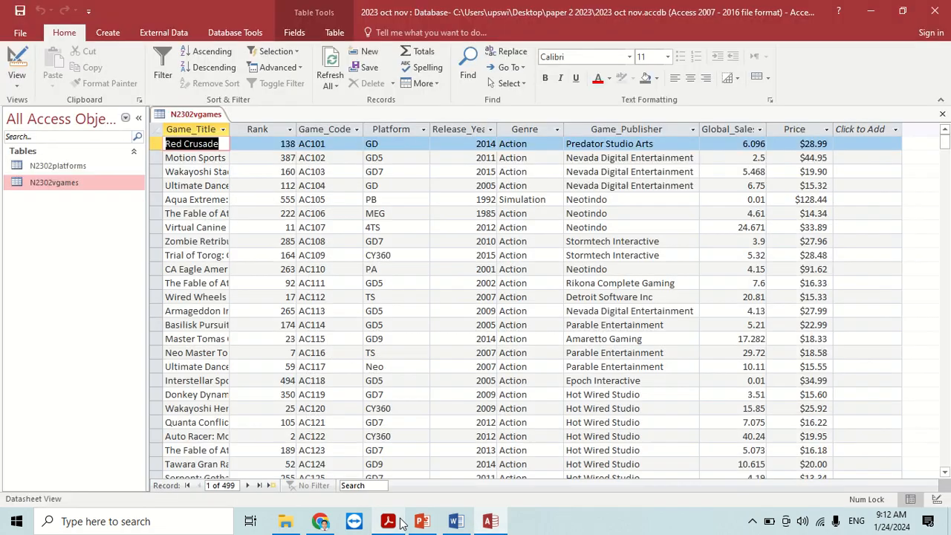
pyautogui.click(371, 486)
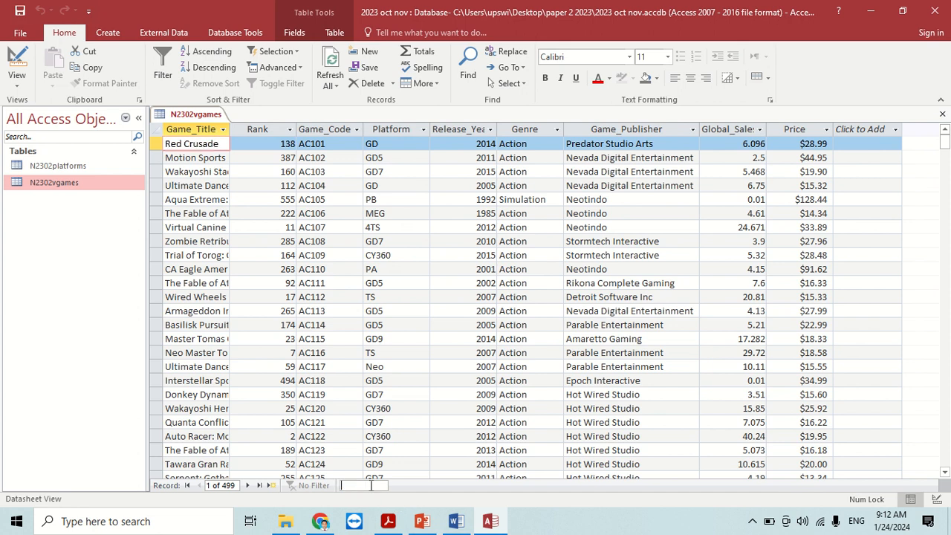
pyautogui.press('capslock')
pyautogui.write('AC10')
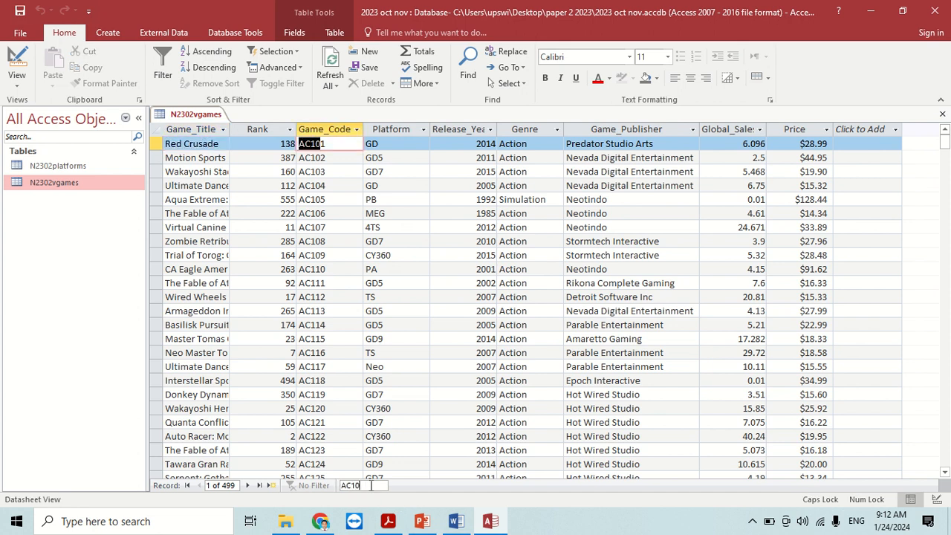
pyautogui.write('5')
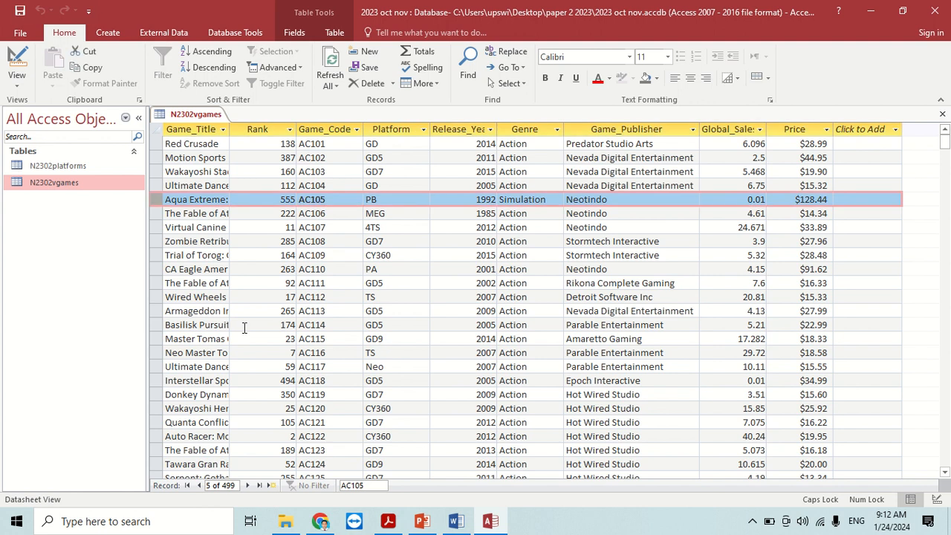
# Set the Rank of the AC105 record to 455, as given in question 19 of the exam paper.
pyautogui.hotkey('alt', 'Tab')
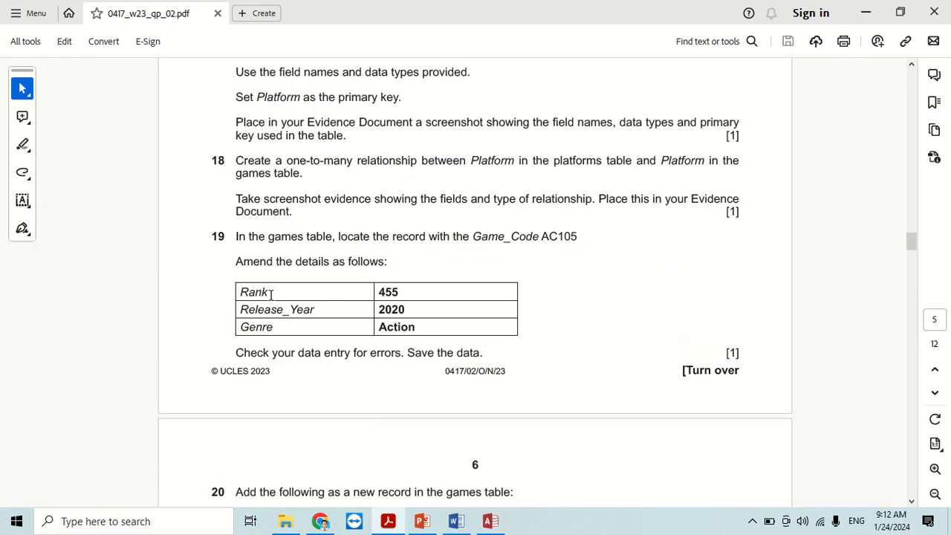
pyautogui.hotkey('alt', 'Tab')
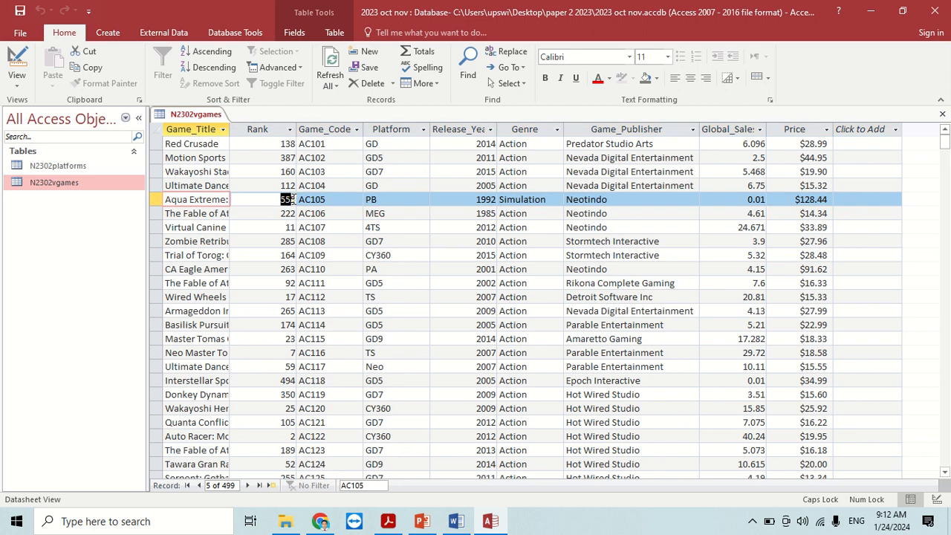
pyautogui.moveTo(292, 199); pyautogui.dragTo(296, 199)
pyautogui.hotkey('alt', 'Tab')
pyautogui.hotkey('alt', 'Tab')
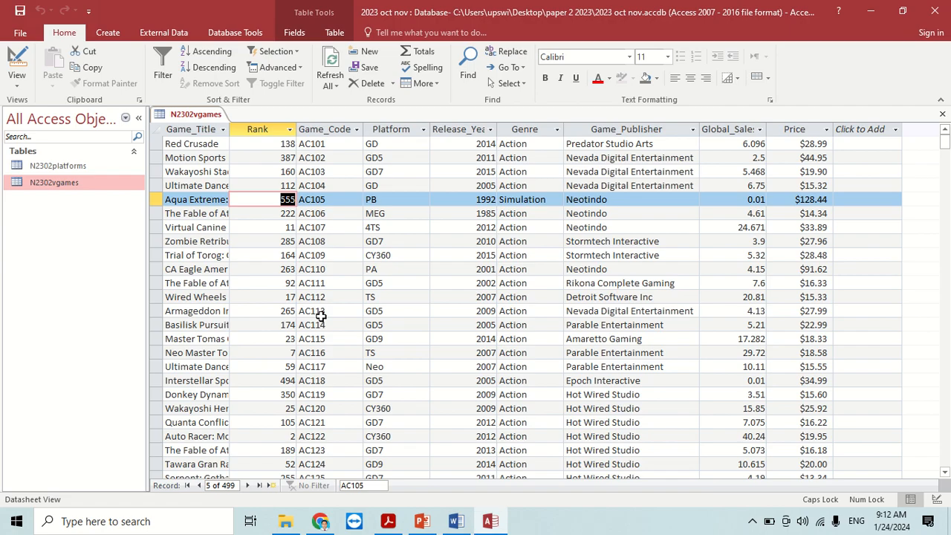
pyautogui.write('45')
pyautogui.hotkey('alt', 'Tab')
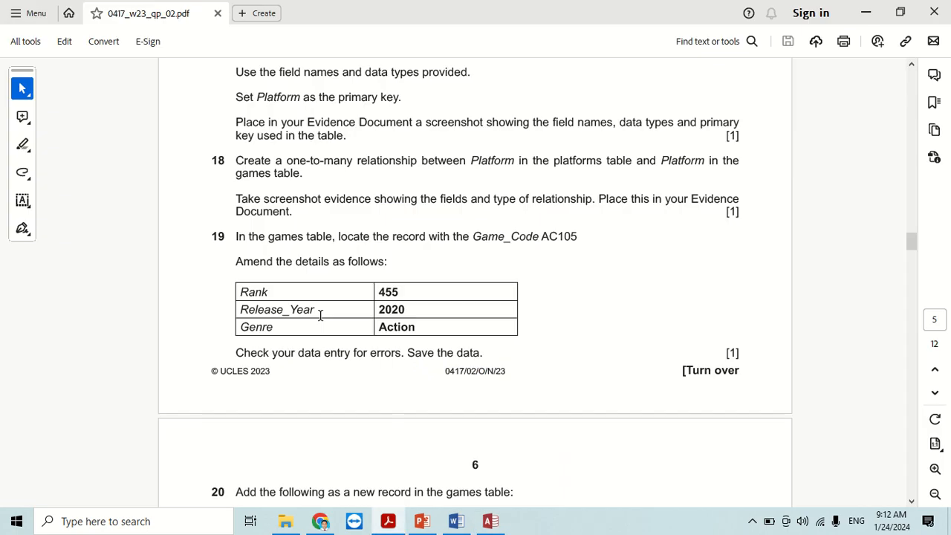
pyautogui.hotkey('alt', 'Tab')
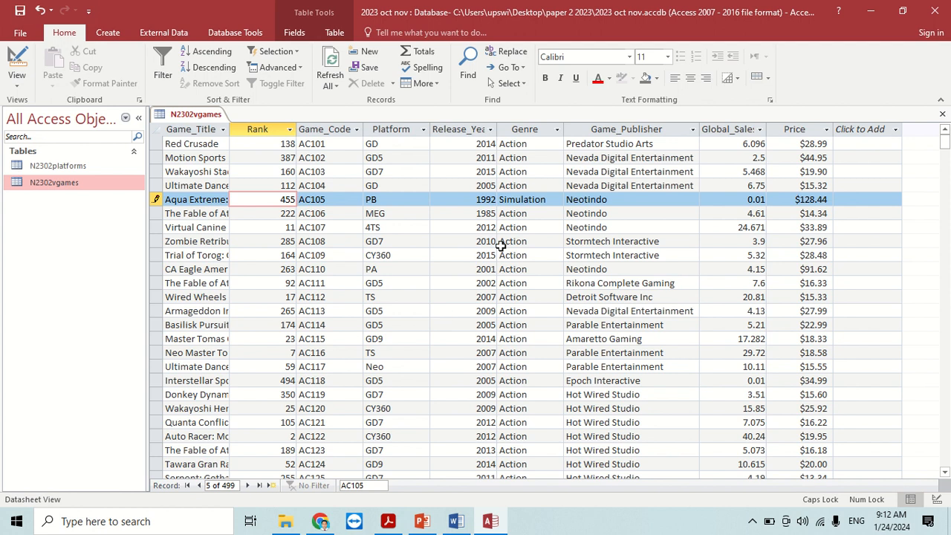
# Set the AC105 record's Release_Year to 2020 and its Genre to Action, and commit the record.
pyautogui.moveTo(476, 199); pyautogui.dragTo(499, 199)
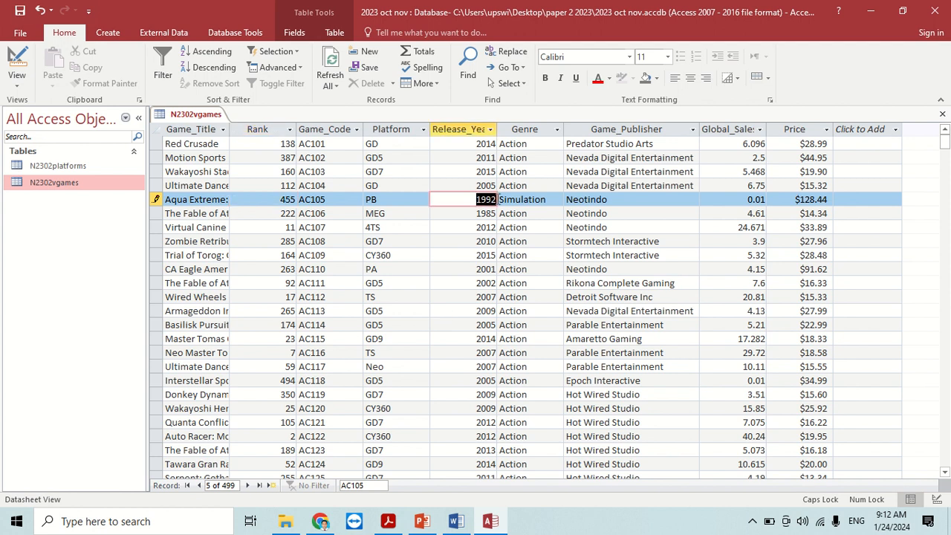
pyautogui.write('2020')
pyautogui.hotkey('alt', 'Tab')
pyautogui.hotkey('alt', 'Tab')
pyautogui.moveTo(557, 200); pyautogui.dragTo(505, 200)
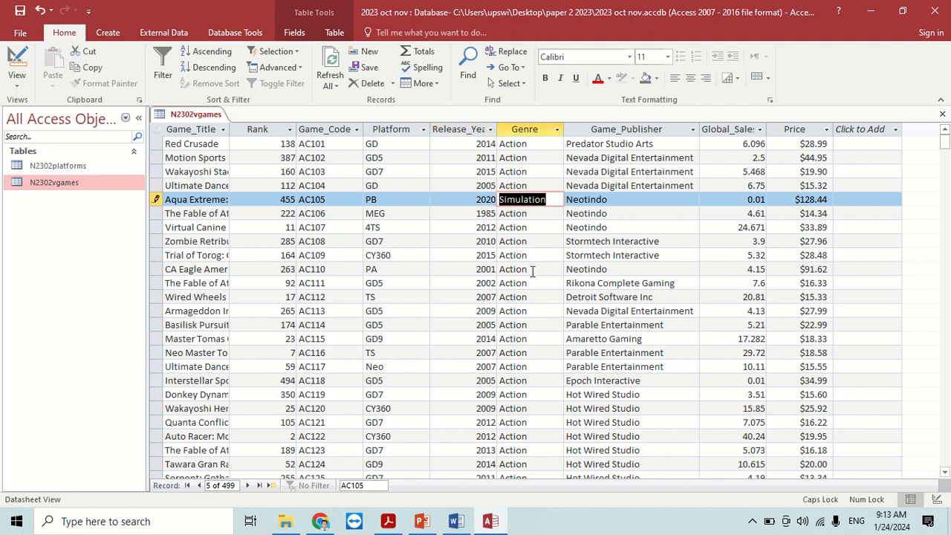
pyautogui.write('AC')
pyautogui.press('capslock')
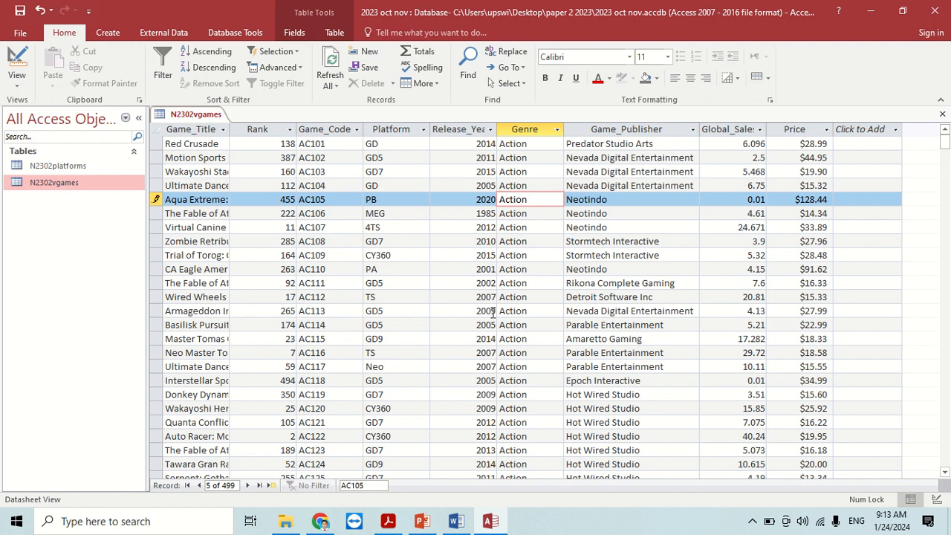
pyautogui.click(448, 325)
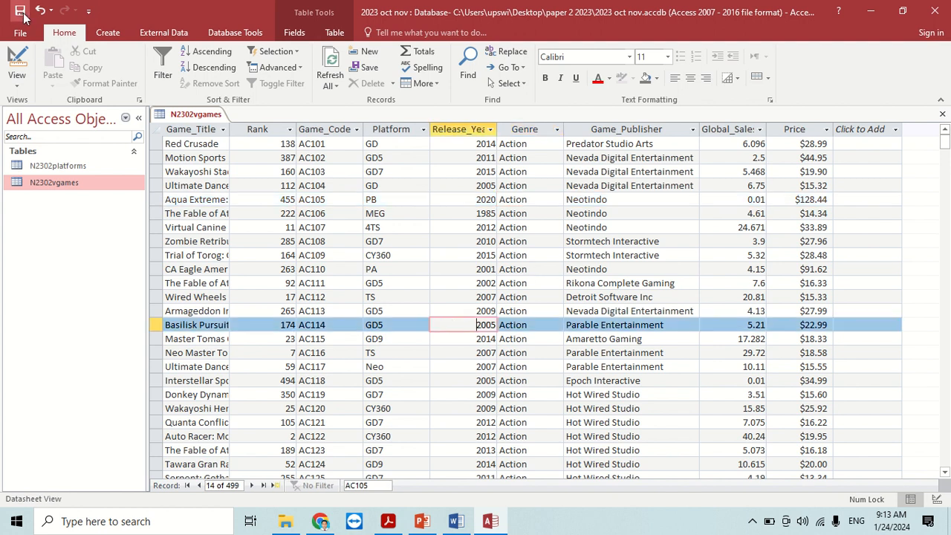
# Read question 20 in the exam paper PDF and start a new record in the N2302vgames table in Access.
pyautogui.hotkey('alt', 'Tab')
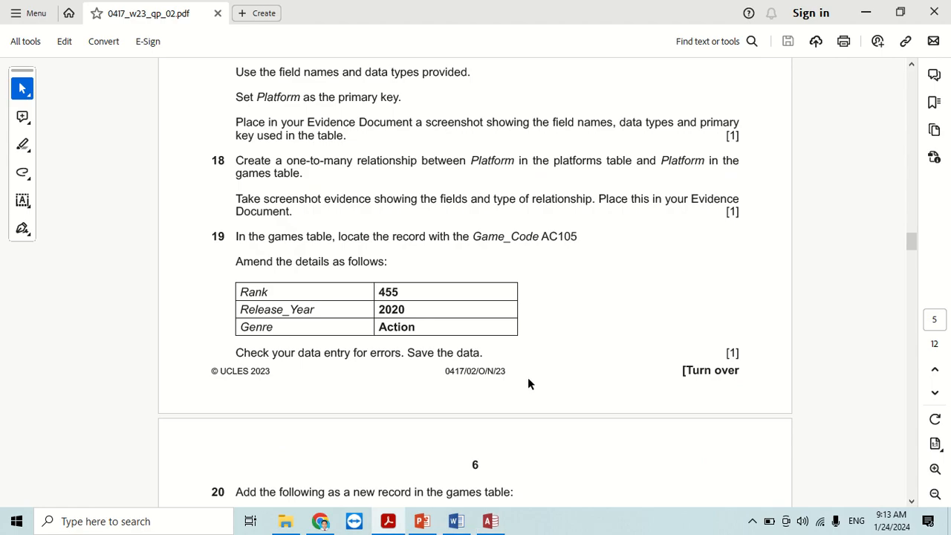
pyautogui.scroll(-6, 528, 384)
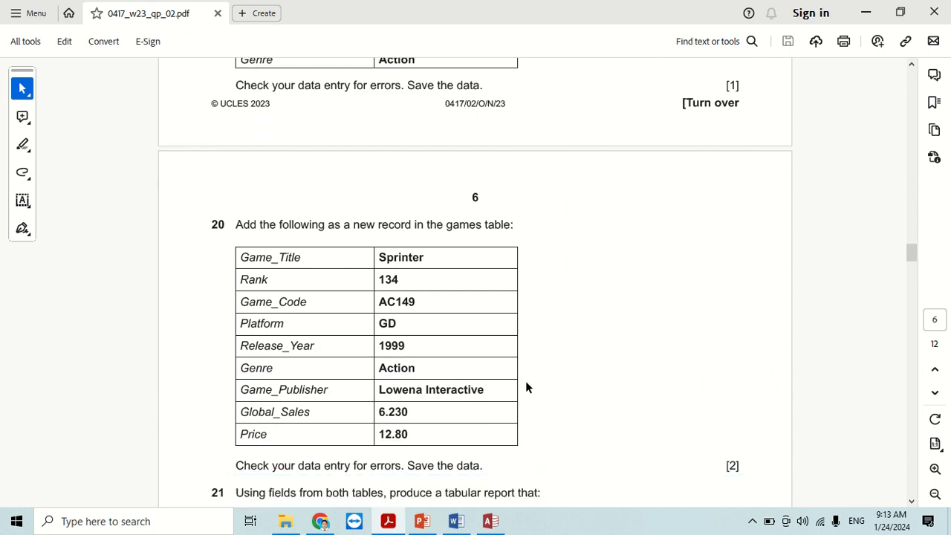
pyautogui.hotkey('alt', 'Tab')
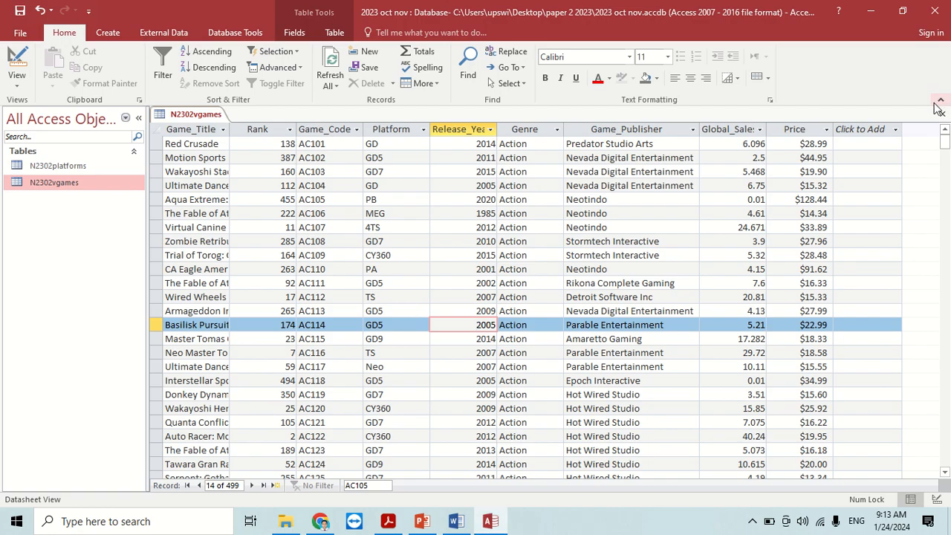
pyautogui.hotkey('alt', 'Tab')
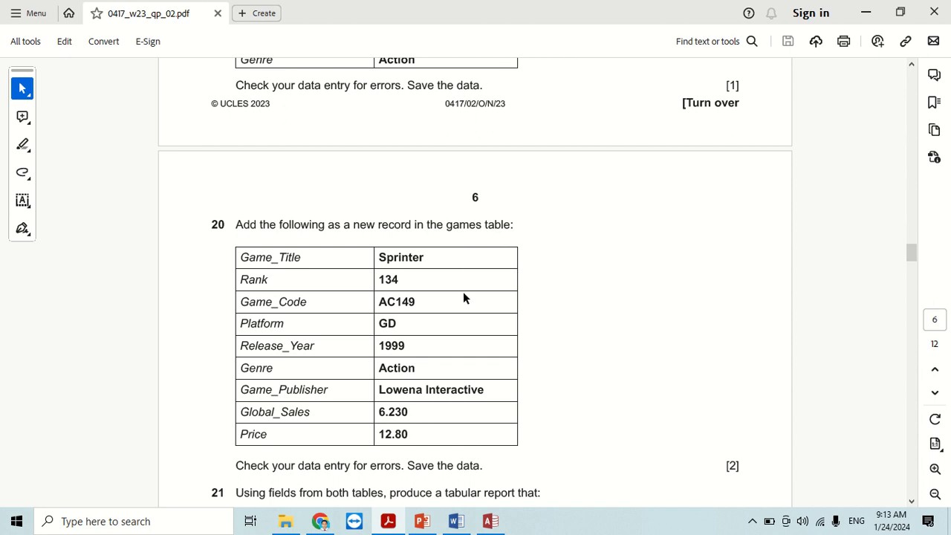
pyautogui.hotkey('alt', 'Tab')
pyautogui.click(276, 487)
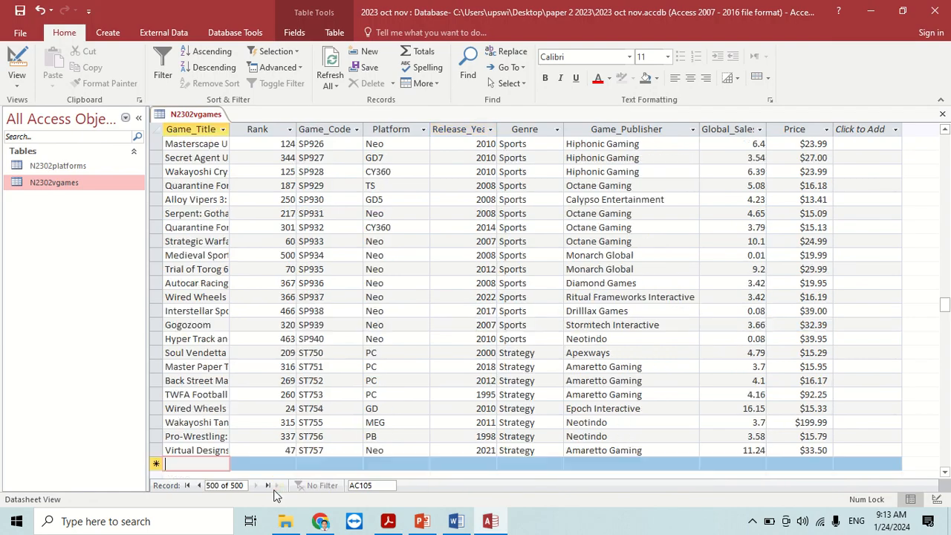
# Enter Sprinter as the new record's Game_Title and 134 as its Rank, following question 20 in the exam paper.
pyautogui.hotkey('alt', 'Tab')
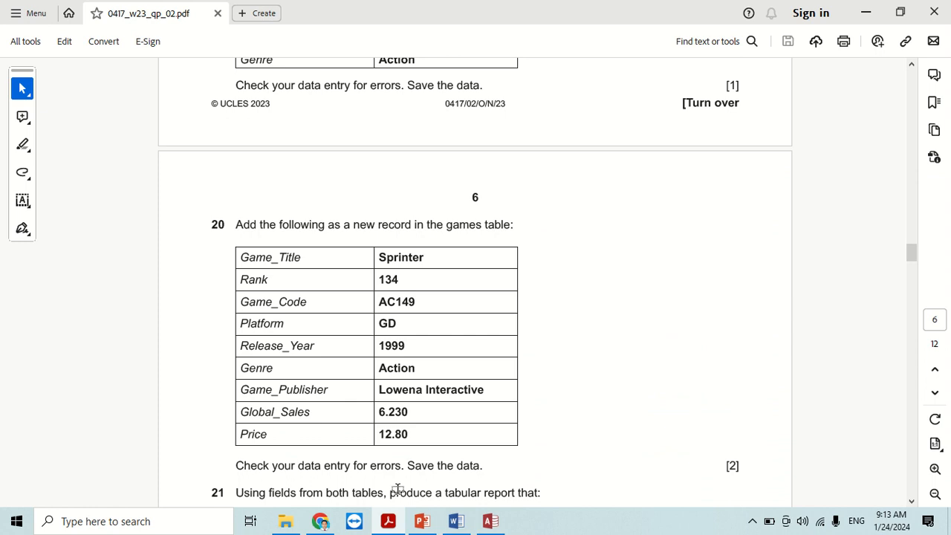
pyautogui.hotkey('alt', 'Tab')
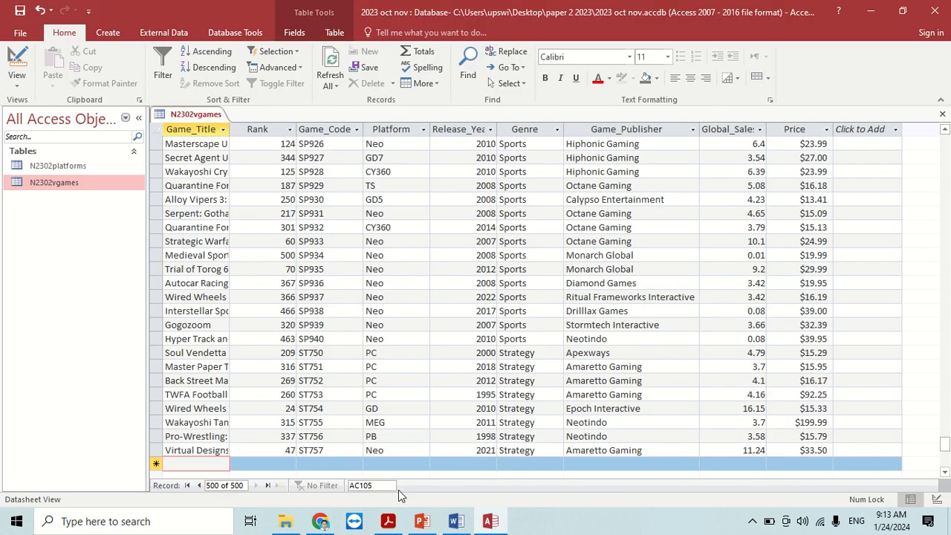
pyautogui.write('Spri')
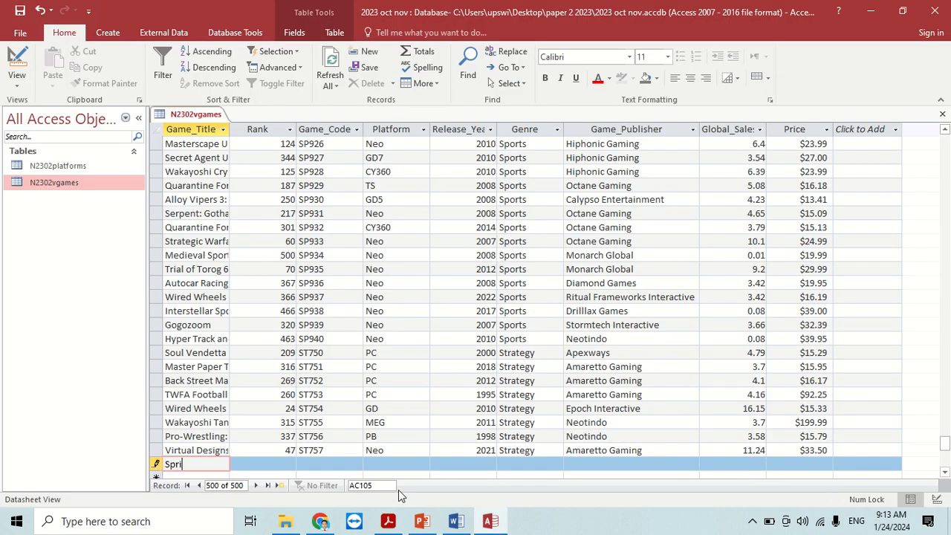
pyautogui.write('nter')
pyautogui.hotkey('alt', 'Tab')
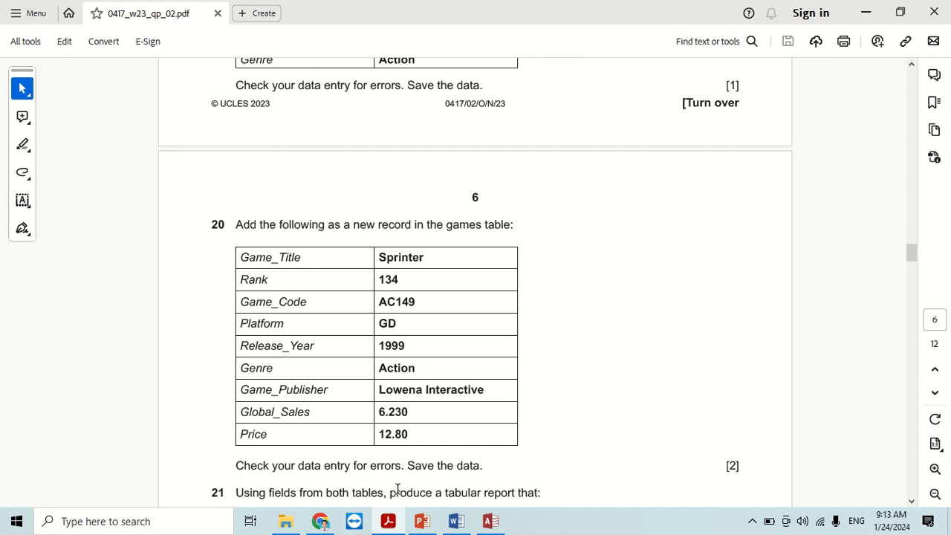
pyautogui.hotkey('alt', 'Tab')
pyautogui.click(266, 465)
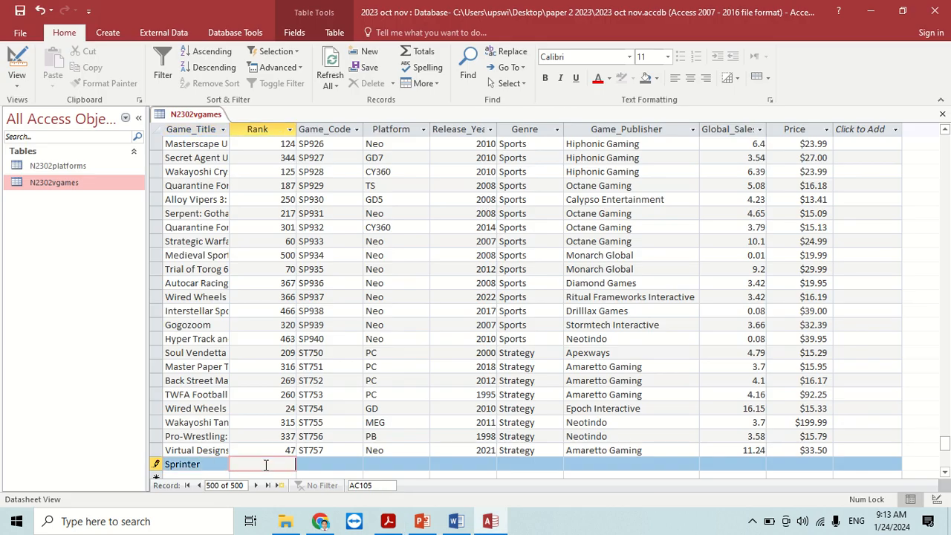
pyautogui.write('134')
pyautogui.press('Tab')
# Enter AC149 as the Sprinter record's Game_Code and GD as its Platform, checking both in the exam paper.
pyautogui.hotkey('alt', 'Tab')
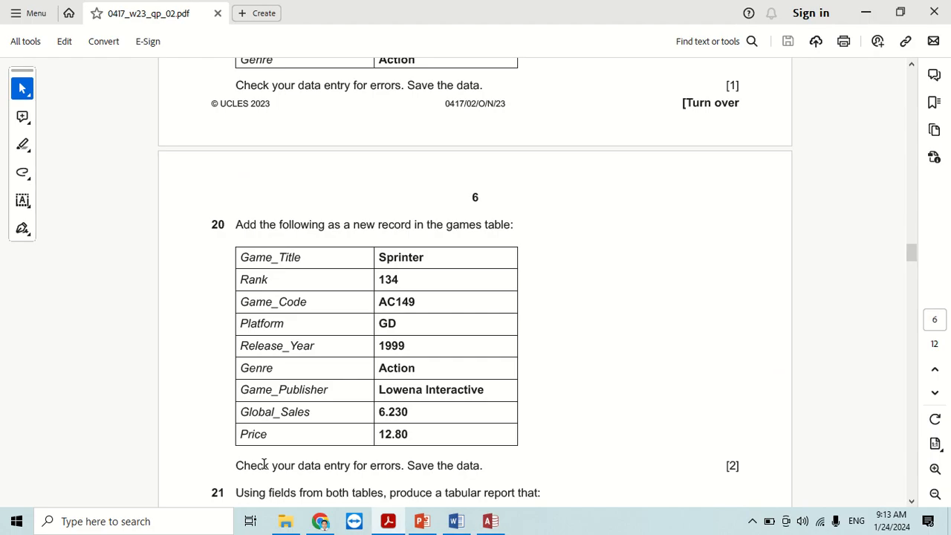
pyautogui.hotkey('alt', 'Tab')
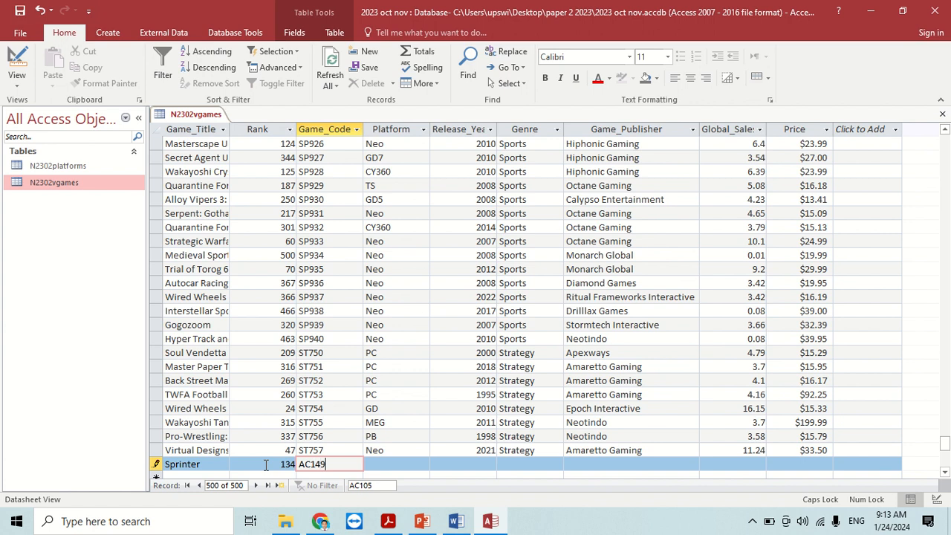
pyautogui.write('AC149')
pyautogui.press('Tab')
pyautogui.hotkey('alt', 'Tab')
pyautogui.hotkey('alt', 'Tab')
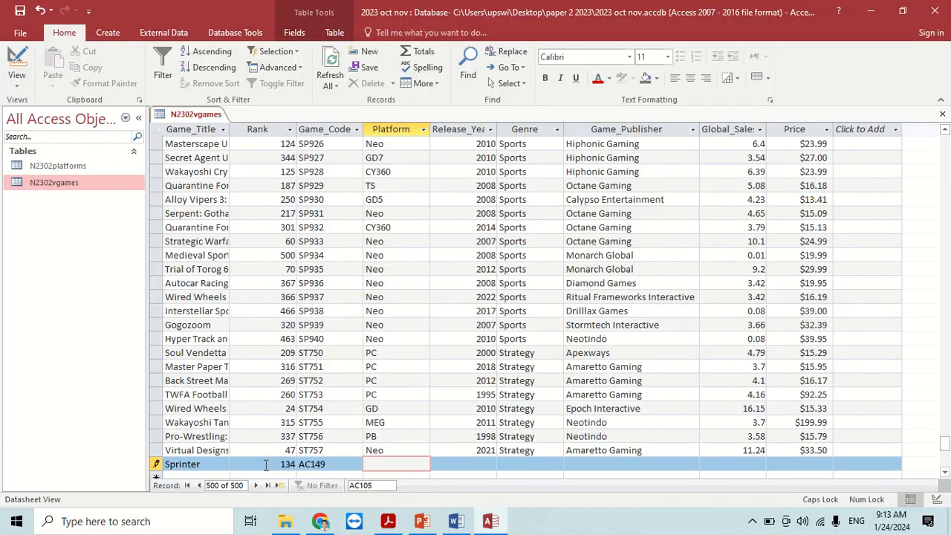
pyautogui.press('Tab')
# Enter 1999 as the Sprinter record's Release_Year and Action as its Genre, checking both in the exam paper.
pyautogui.hotkey('alt', 'Tab')
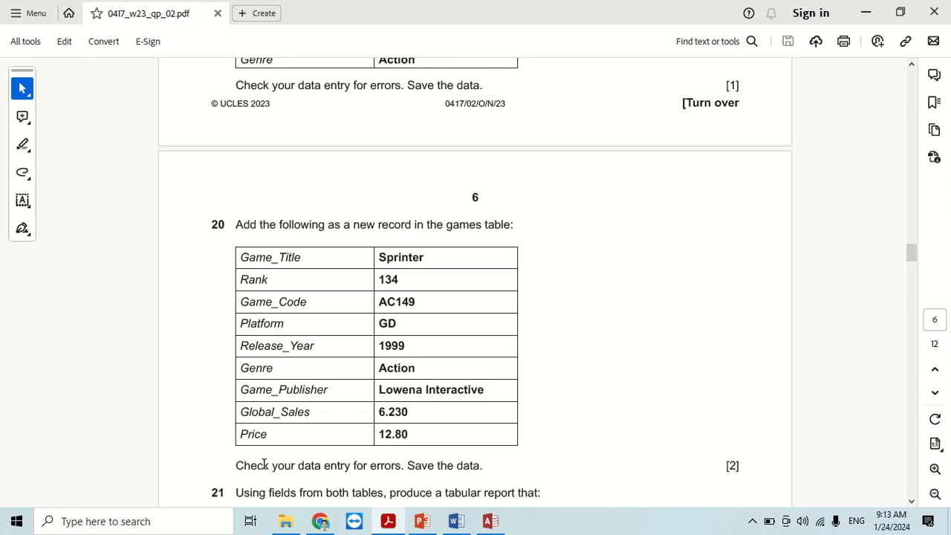
pyautogui.hotkey('alt', 'Tab')
pyautogui.write('1999')
pyautogui.press('Tab')
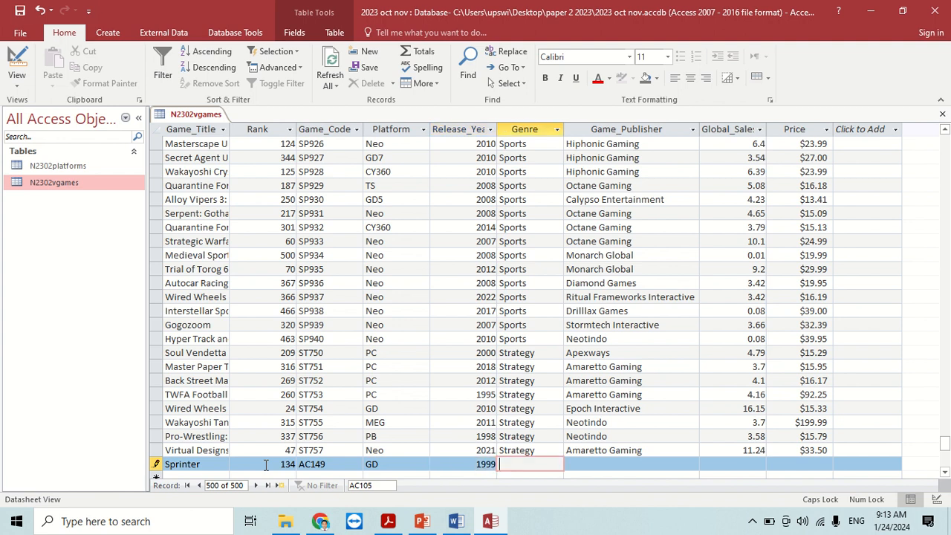
pyautogui.hotkey('alt', 'Tab')
pyautogui.hotkey('alt', 'Tab')
pyautogui.write('A')
pyautogui.press('capslock')
pyautogui.write('ction')
pyautogui.press('Tab')
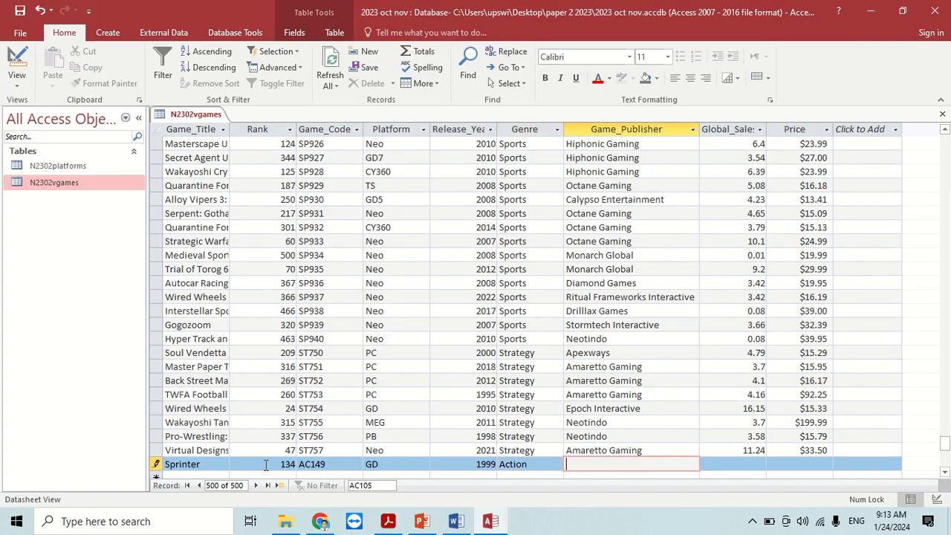
# Check the publisher in the exam paper and enter lowena interactive as the Sprinter record's Game_Publisher.
pyautogui.press('capslock')
pyautogui.hotkey('alt', 'Tab')
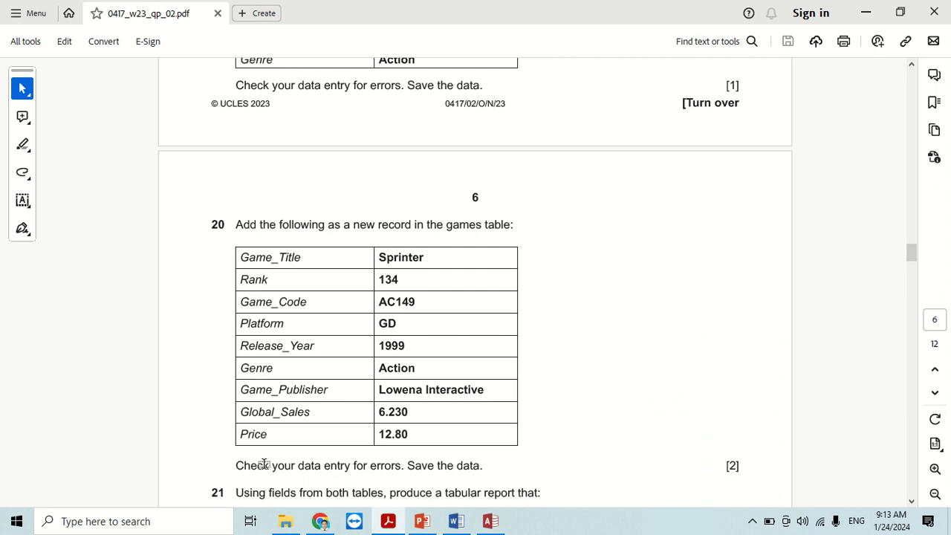
pyautogui.hotkey('alt', 'Tab')
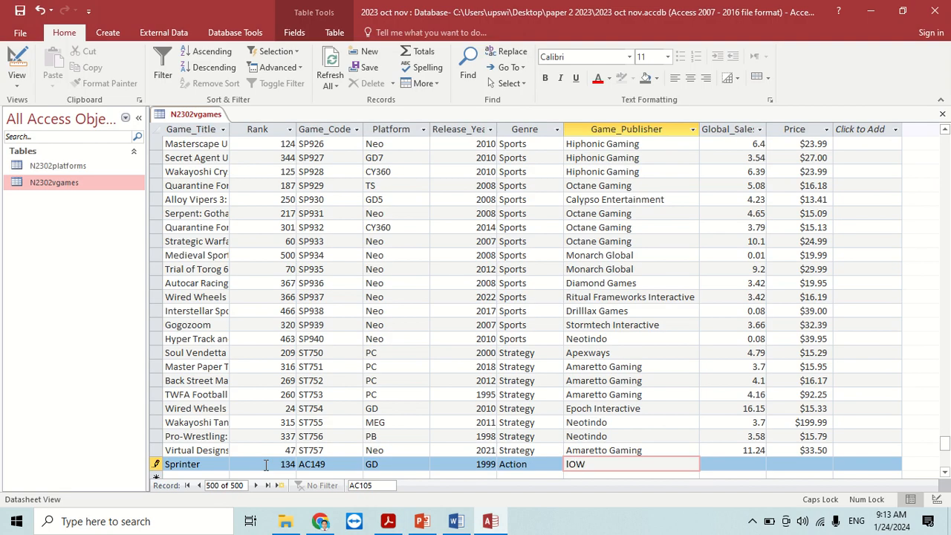
pyautogui.write('I')
pyautogui.press('capslock')
pyautogui.write('owena')
pyautogui.hotkey('alt', 'Tab')
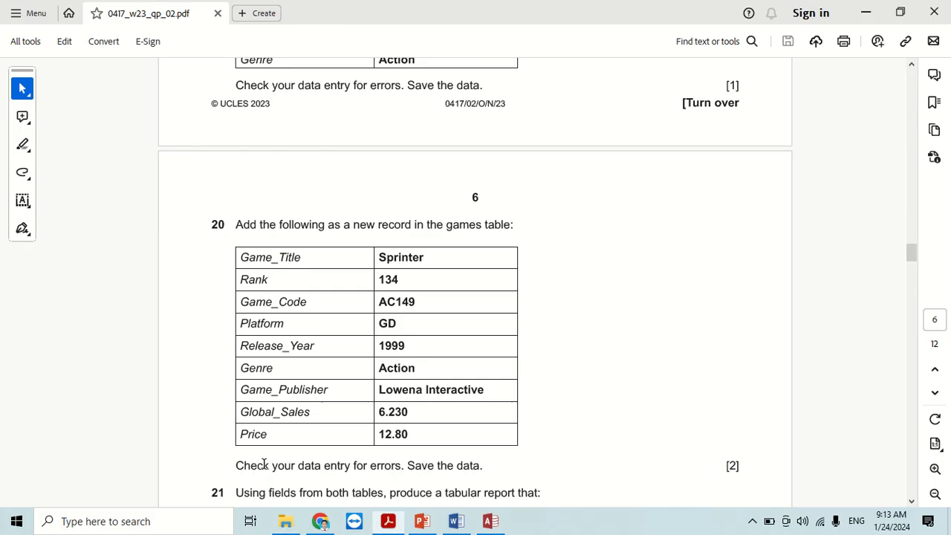
pyautogui.hotkey('alt', 'Tab')
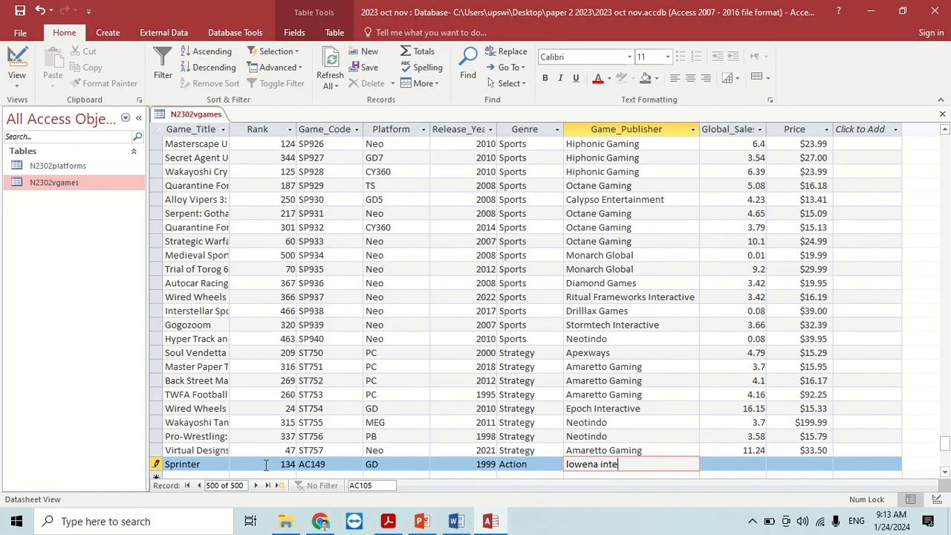
pyautogui.press('Tab')
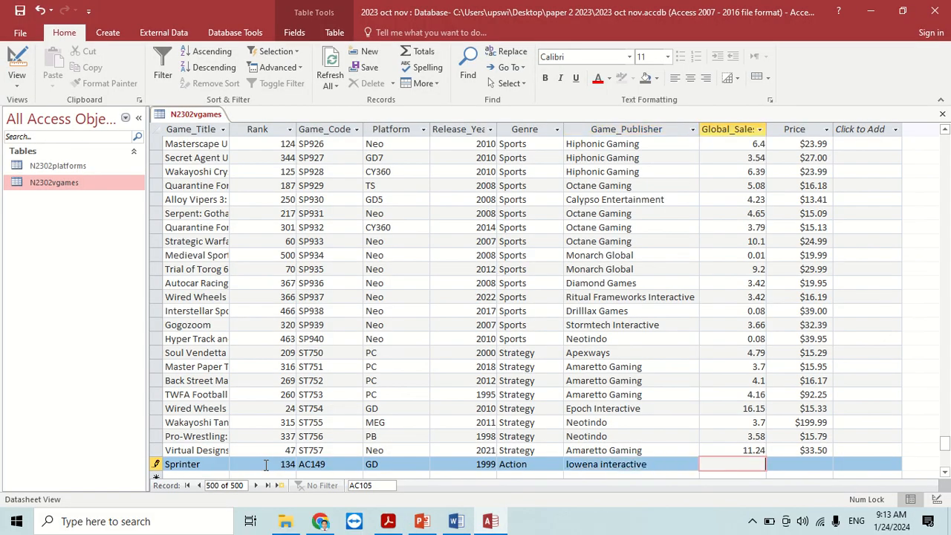
# Enter 6.230 as the Sprinter record's Global_Sales and 12.80 as its Price, and commit the record.
pyautogui.hotkey('alt', 'Tab')
pyautogui.hotkey('alt', 'Tab')
pyautogui.write('6.230')
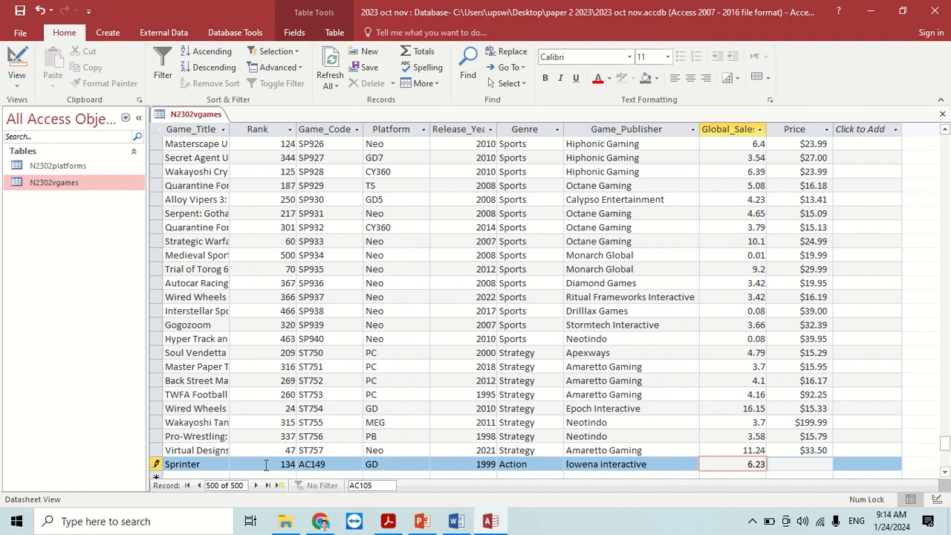
pyautogui.press('Tab')
pyautogui.hotkey('alt', 'Tab')
pyautogui.hotkey('alt', 'Tab')
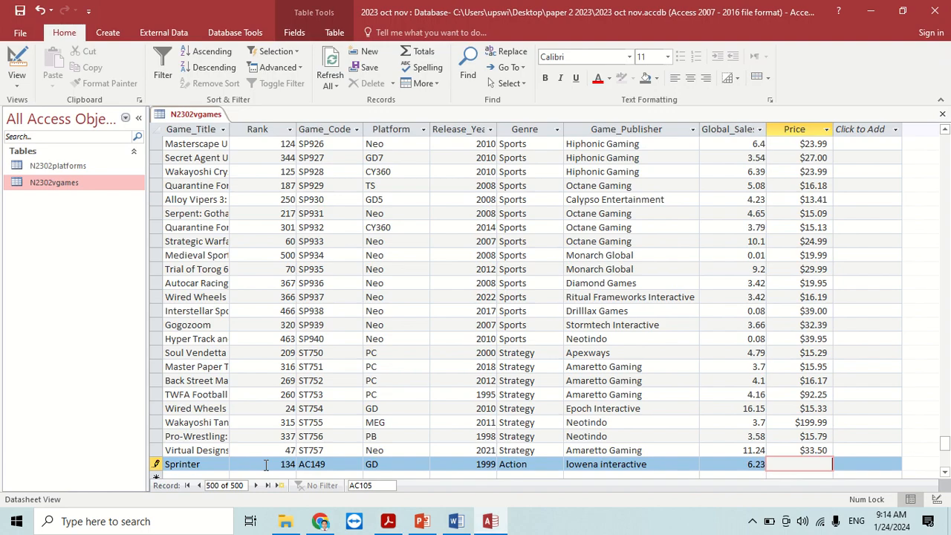
pyautogui.write('12.80')
pyautogui.click(858, 410)
# Check question 20's save instruction in the exam paper, and save and close the N2302vgames table.
pyautogui.hotkey('alt', 'Tab')
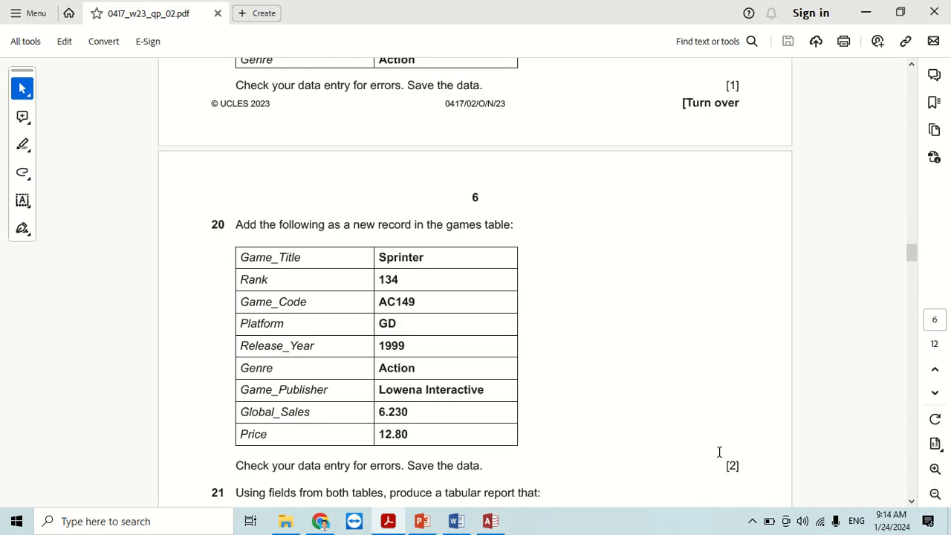
pyautogui.scroll(-3, 562, 419)
pyautogui.hotkey('alt', 'Tab')
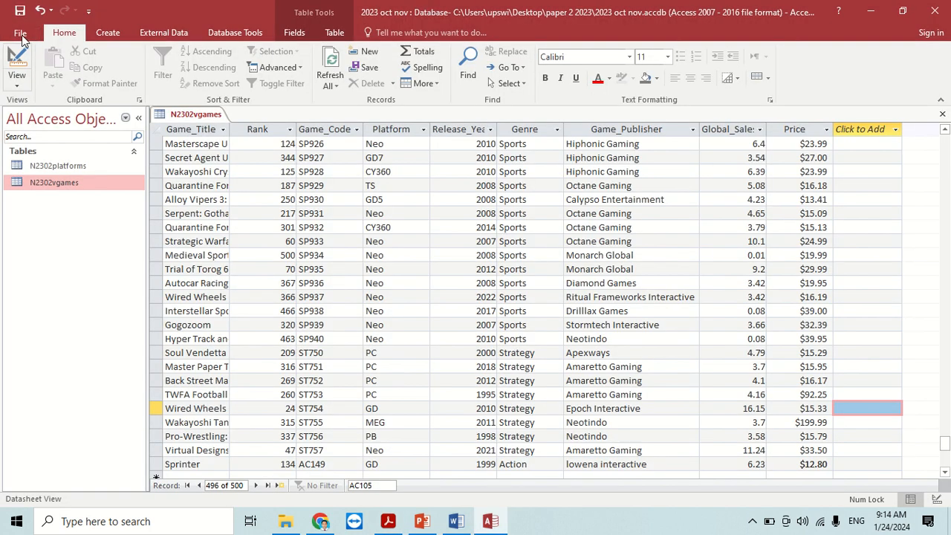
pyautogui.click(20, 12)
pyautogui.click(942, 114)
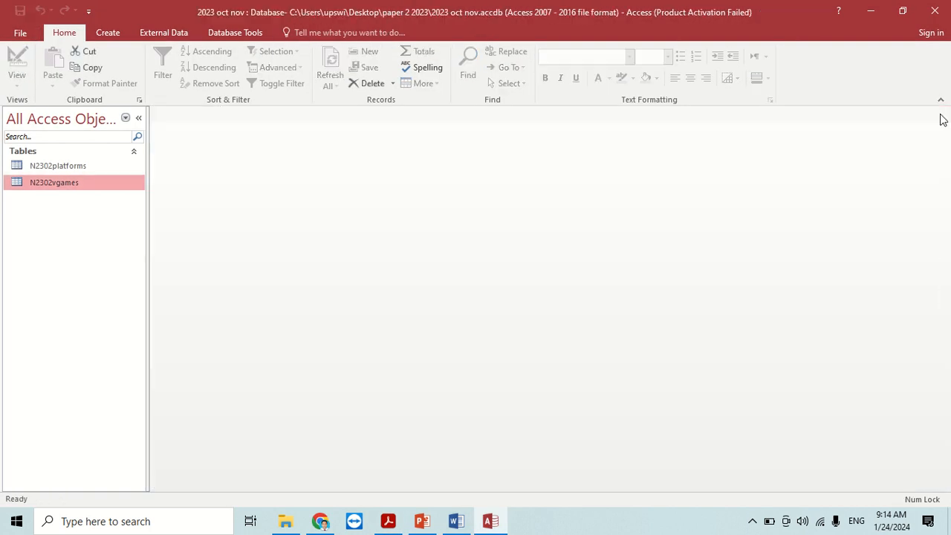
# Read question 21 in the exam paper and start a simple query with all fields from N2302vgames and N2302platforms.
pyautogui.hotkey('alt', 'Tab')
pyautogui.scroll(-5, 245, 412)
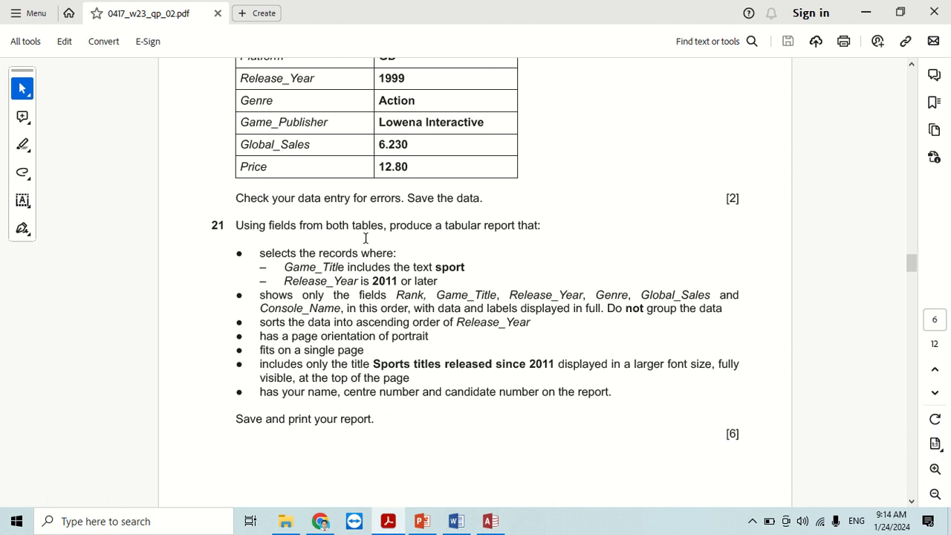
pyautogui.hotkey('alt', 'Tab')
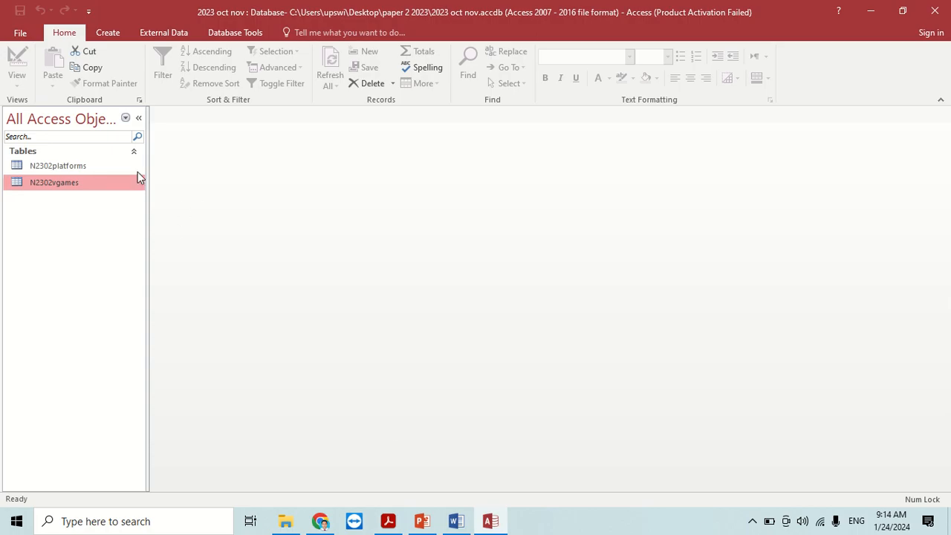
pyautogui.click(110, 32)
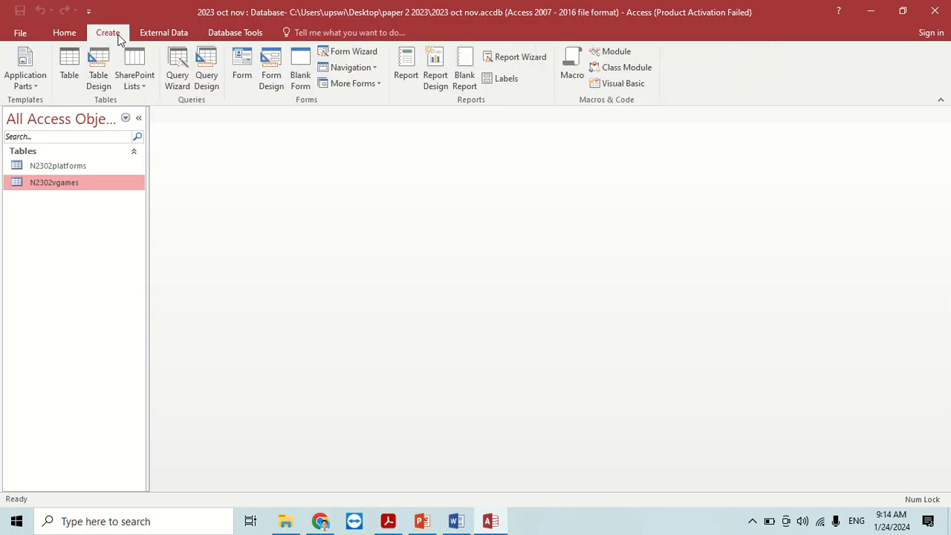
pyautogui.click(179, 77)
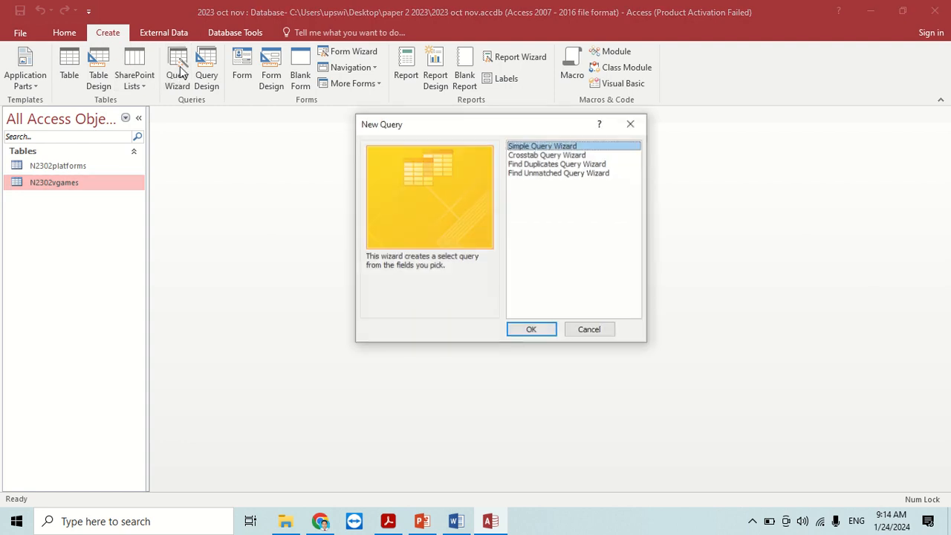
pyautogui.click(531, 331)
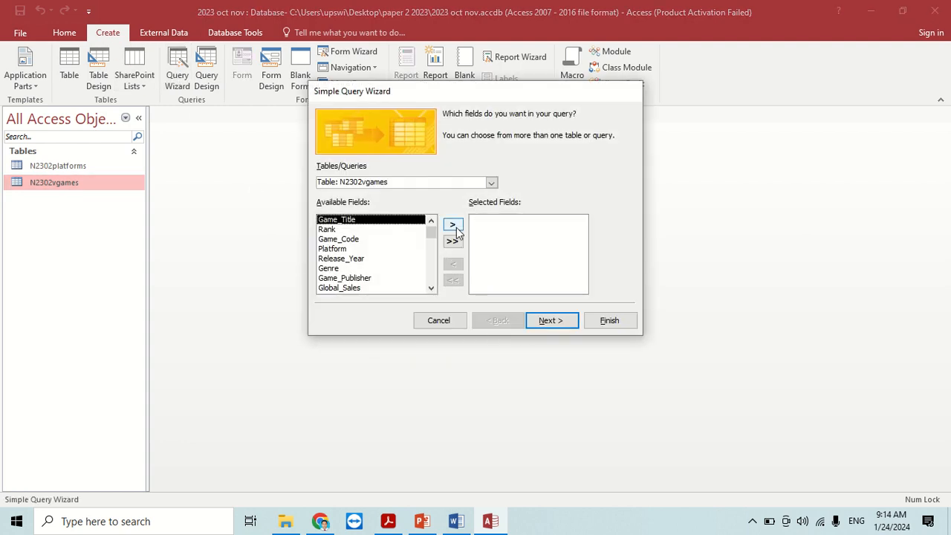
pyautogui.click(453, 240)
pyautogui.click(490, 181)
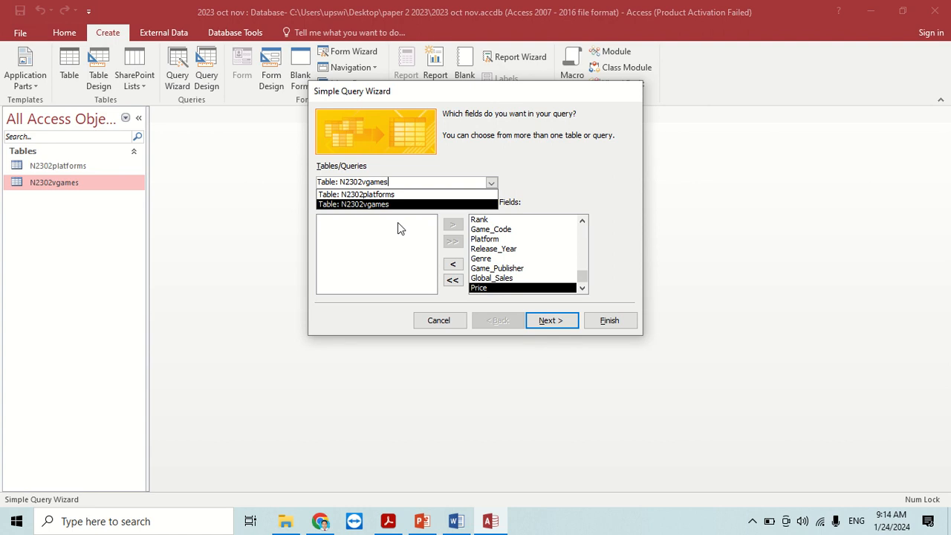
pyautogui.click(371, 194)
pyautogui.click(453, 241)
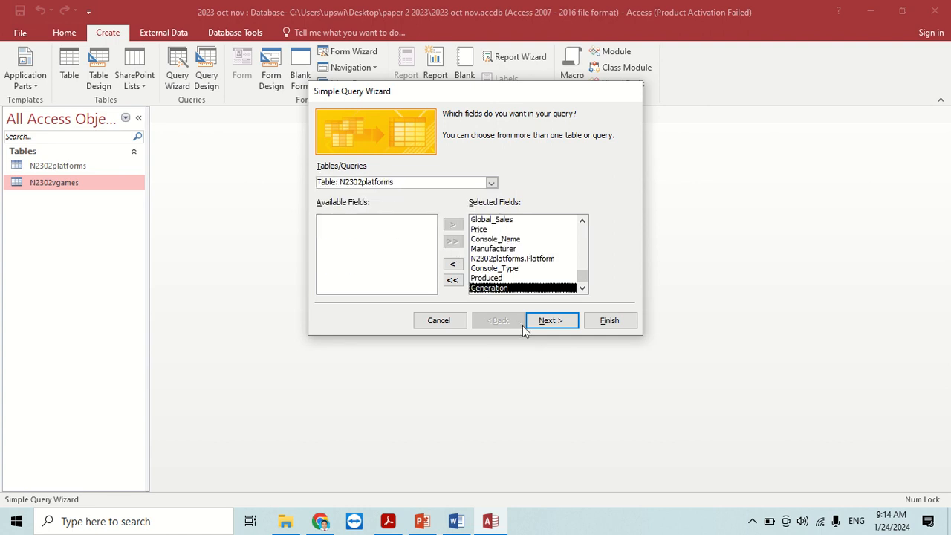
# Title the query 21, checking the question number in the exam paper, and finish it with its design opened for modification.
pyautogui.click(548, 323)
pyautogui.click(547, 323)
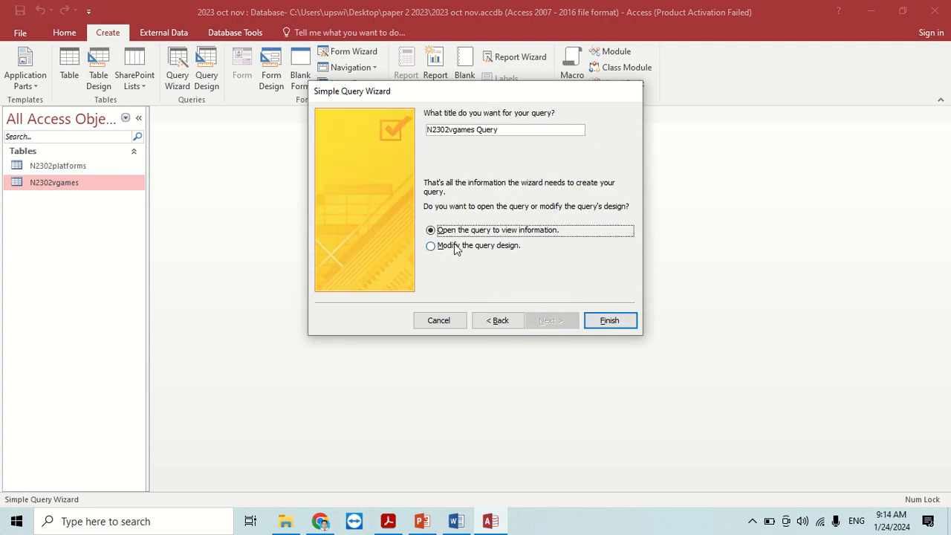
pyautogui.moveTo(507, 130); pyautogui.dragTo(400, 131)
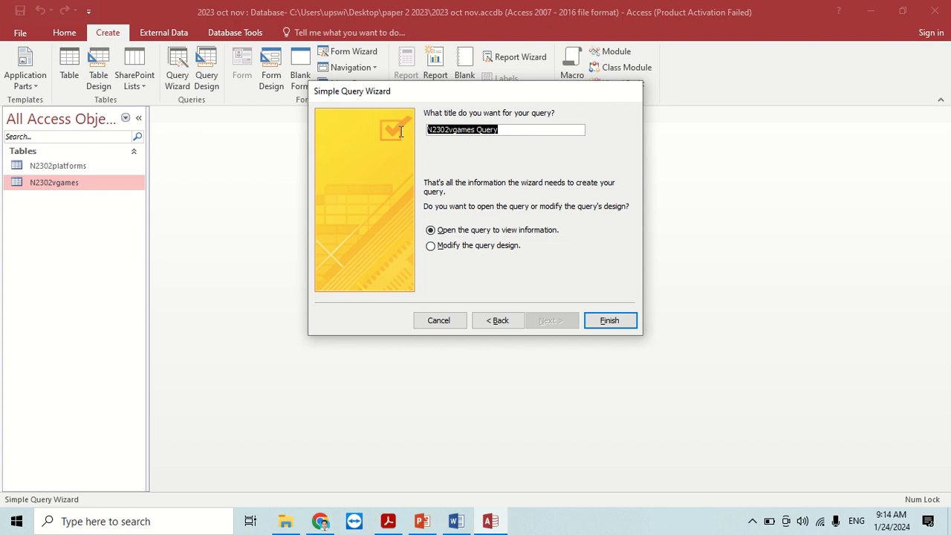
pyautogui.hotkey('alt', 'Tab')
pyautogui.hotkey('alt', 'Tab')
pyautogui.write('21')
pyautogui.click(430, 246)
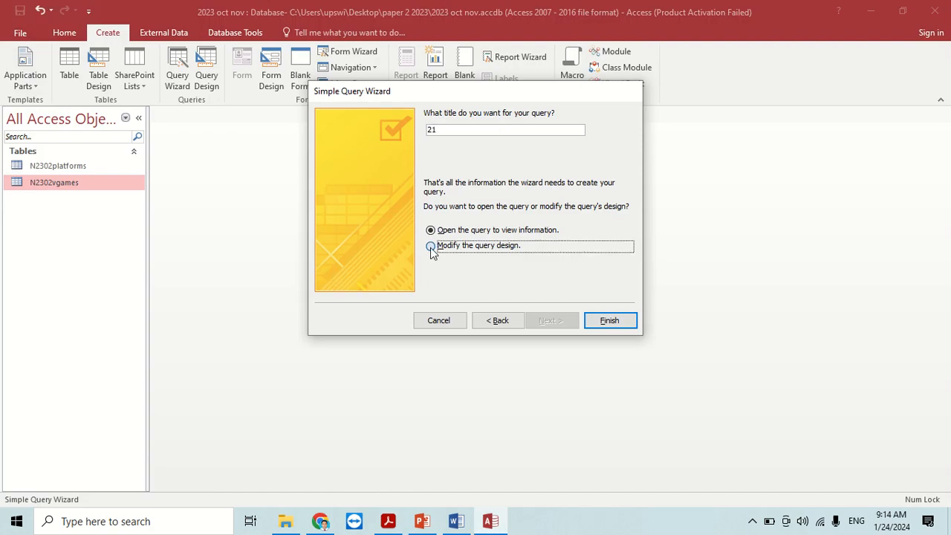
pyautogui.click(607, 320)
# Check question 21's selection conditions in the exam paper and enter *sport* as the Game_Title criterion.
pyautogui.hotkey('alt', 'Tab')
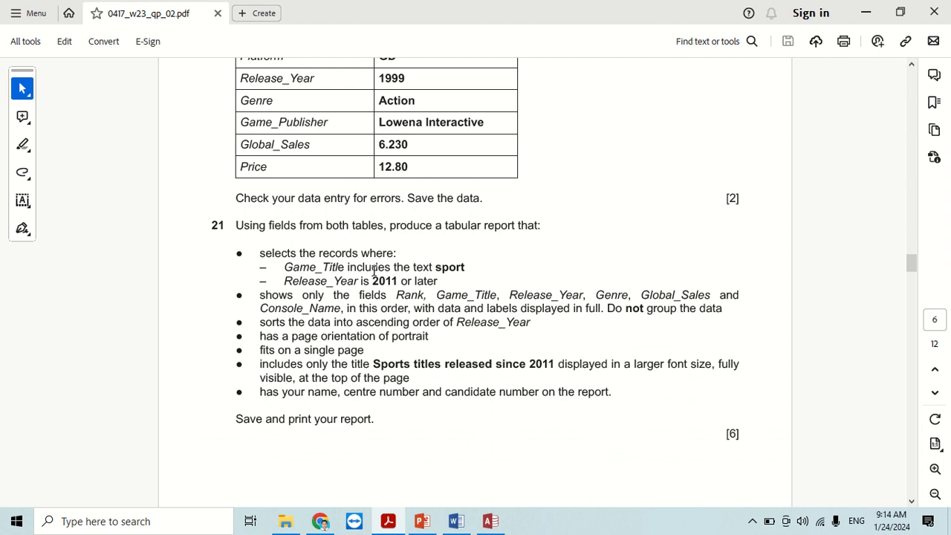
pyautogui.hotkey('alt', 'Tab')
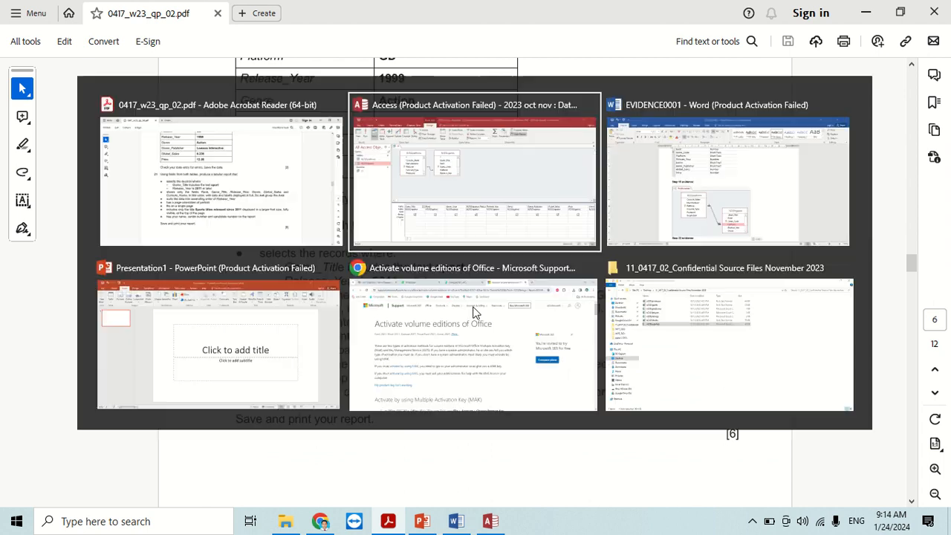
pyautogui.click(259, 394)
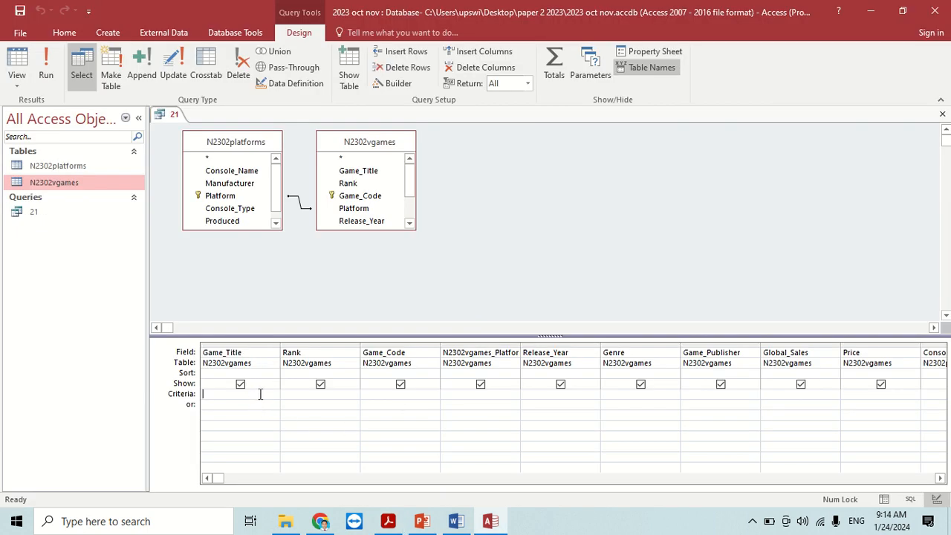
pyautogui.write('*sport*')
# Enter >=2011 as the query's Release_Year criterion, checking the year condition in the exam paper.
pyautogui.hotkey('alt', 'Tab')
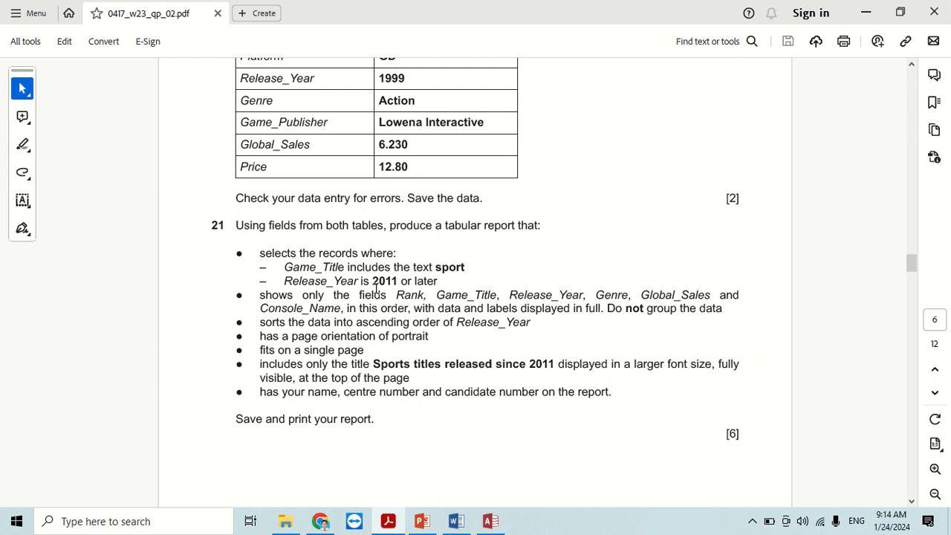
pyautogui.hotkey('alt', 'Tab')
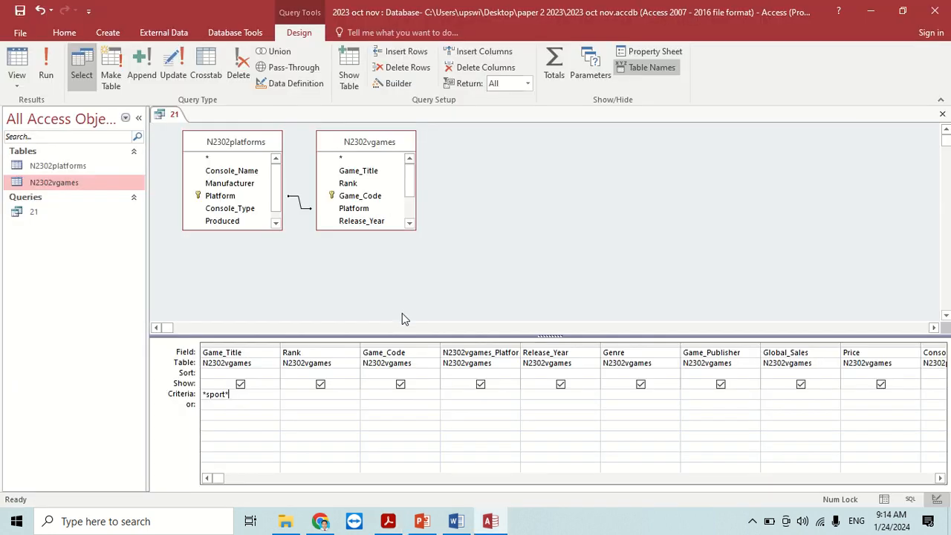
pyautogui.click(563, 398)
pyautogui.write('>=20')
pyautogui.hotkey('alt', 'Tab')
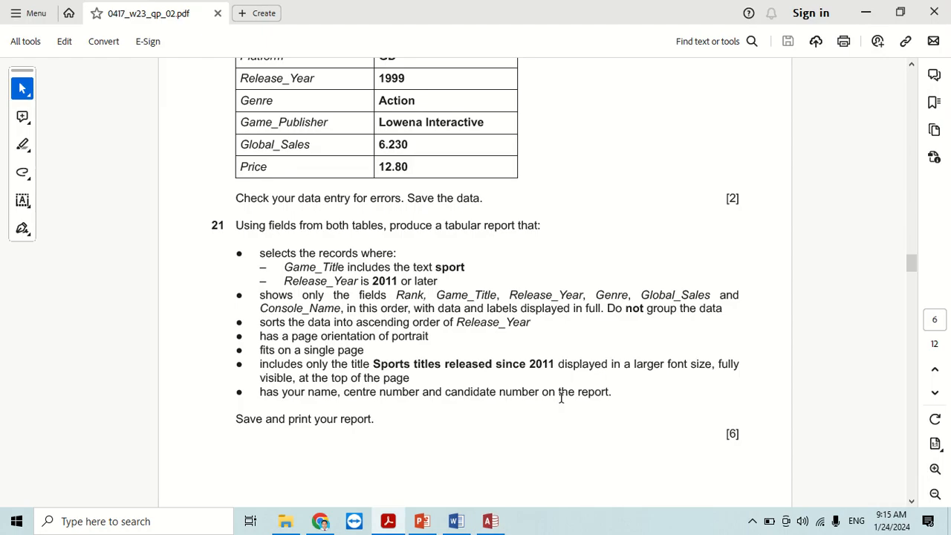
pyautogui.hotkey('alt', 'Tab')
pyautogui.write('1')
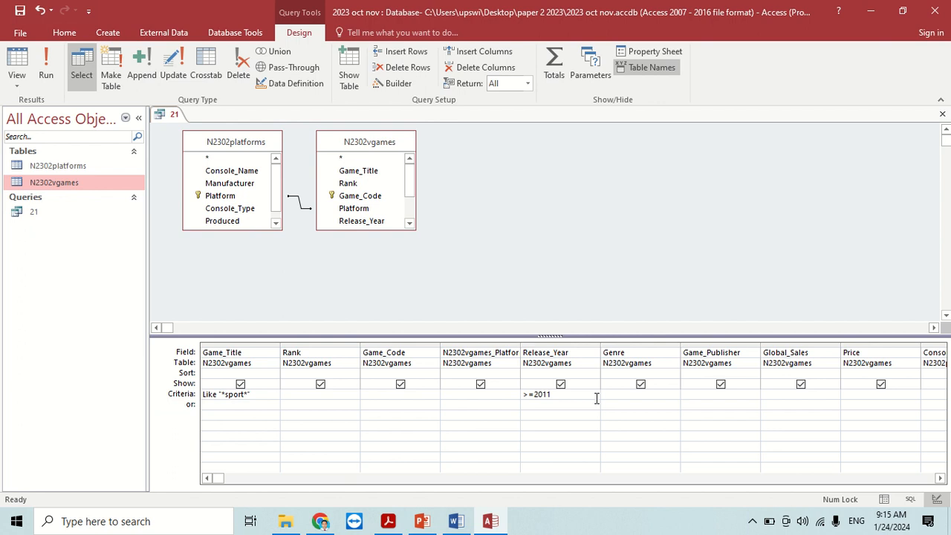
# Check question 21 in the exam paper, run the query and widen the Game_Title column to show its titles in full.
pyautogui.hotkey('alt', 'Tab')
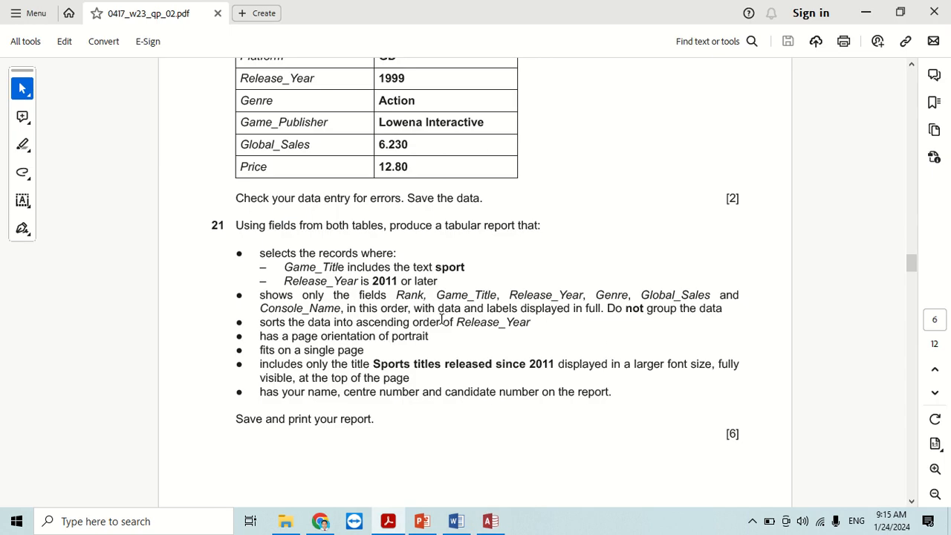
pyautogui.hotkey('alt', 'Tab')
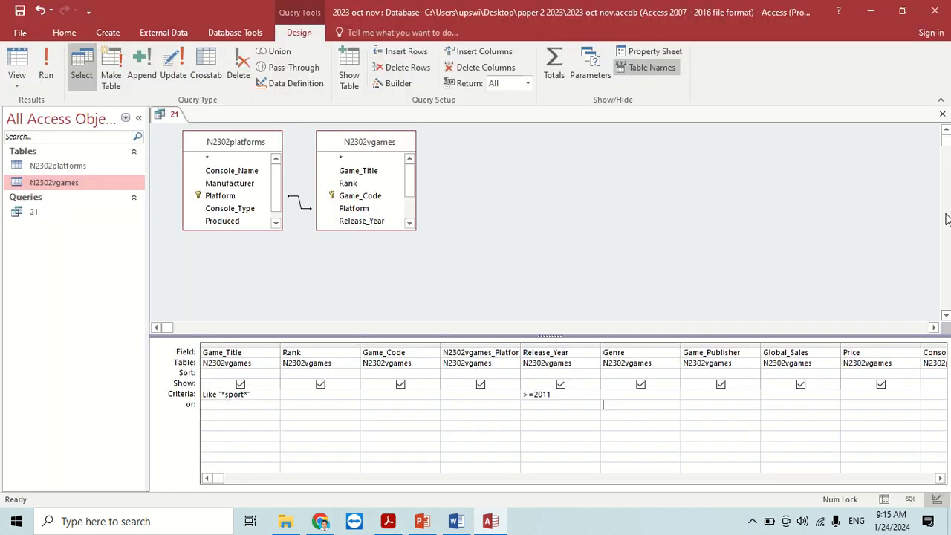
pyautogui.click(42, 65)
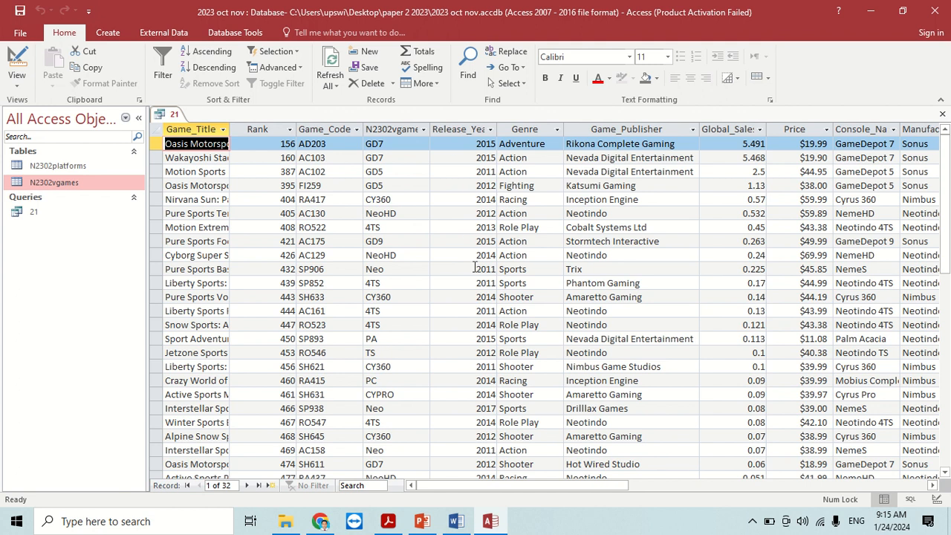
pyautogui.doubleClick(230, 131)
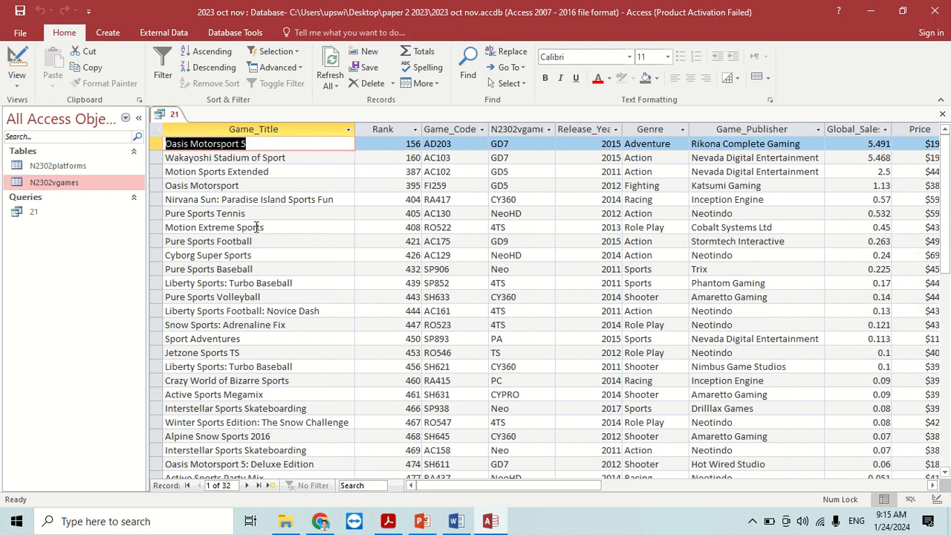
# Return to the query's design and hide Game_Code from the output, checking the required fields in the exam paper.
pyautogui.hotkey('alt', 'Tab')
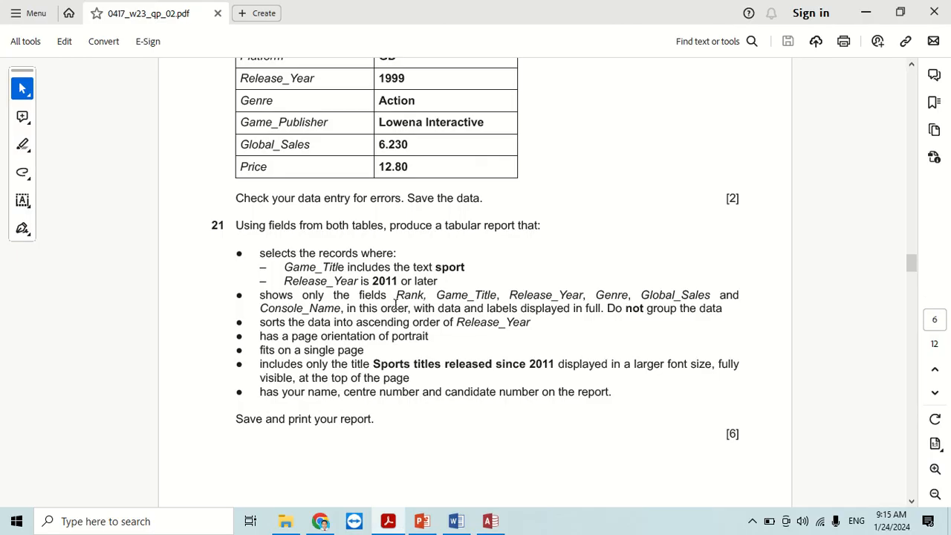
pyautogui.hotkey('alt', 'Tab')
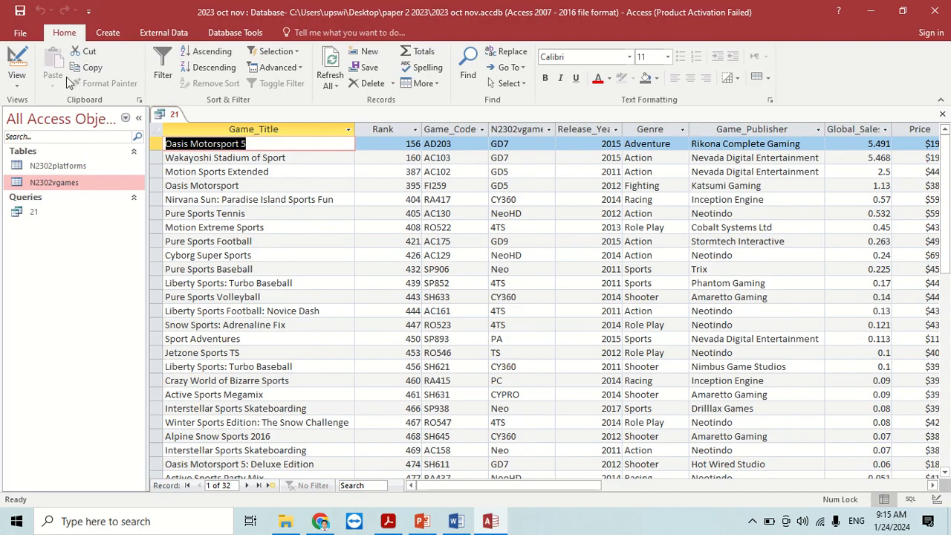
pyautogui.click(23, 63)
pyautogui.hotkey('alt', 'Tab')
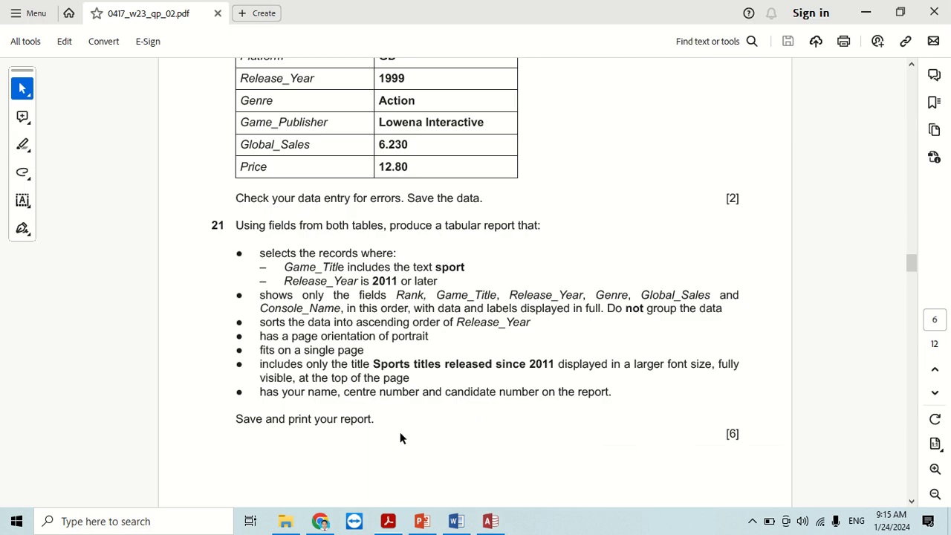
pyautogui.hotkey('alt', 'Tab')
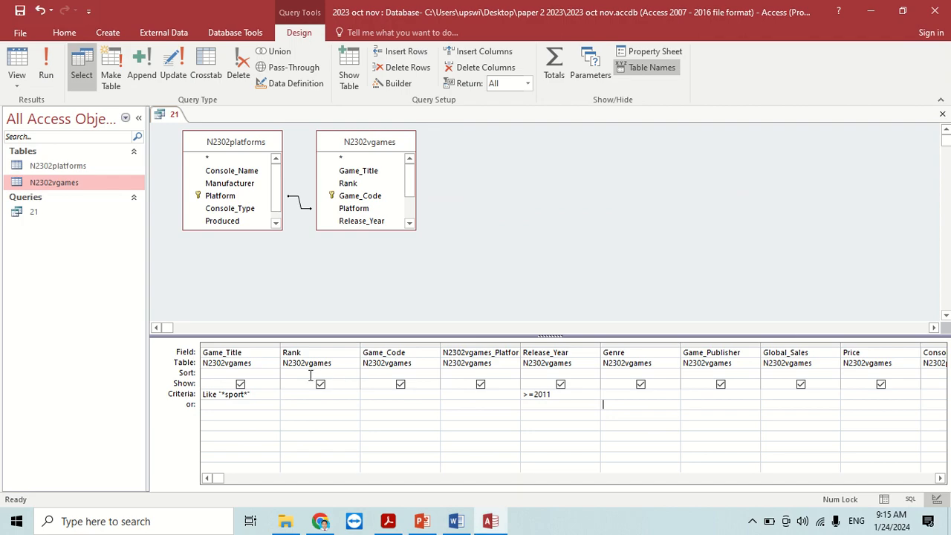
pyautogui.hotkey('alt', 'Tab')
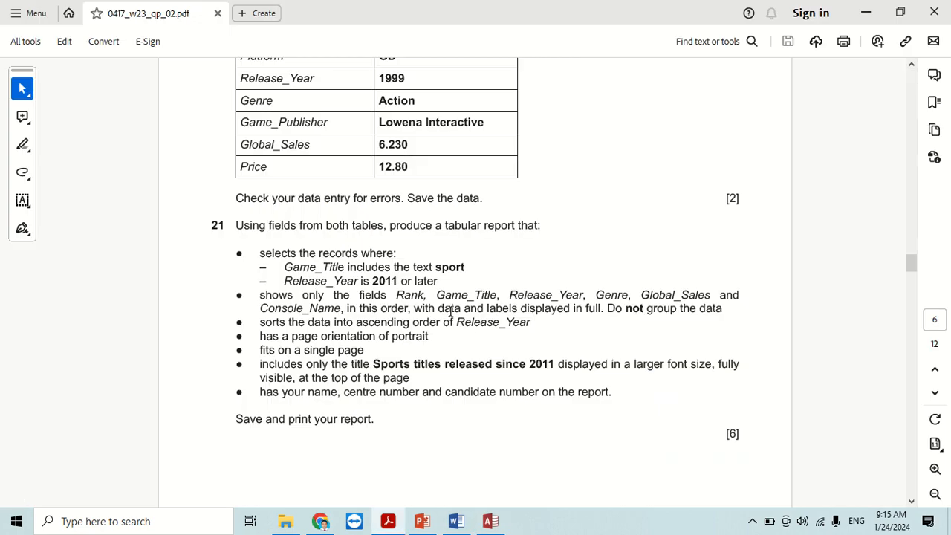
pyautogui.hotkey('alt', 'Tab')
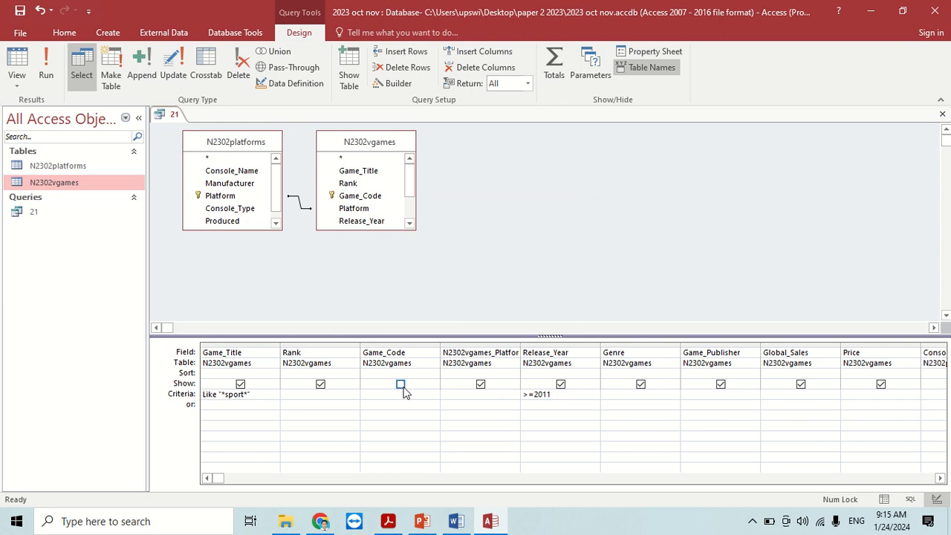
# Hide N2302vgames_Platform and Game_Publisher from the query output, checking each against the field list in question 21.
pyautogui.hotkey('alt', 'Tab')
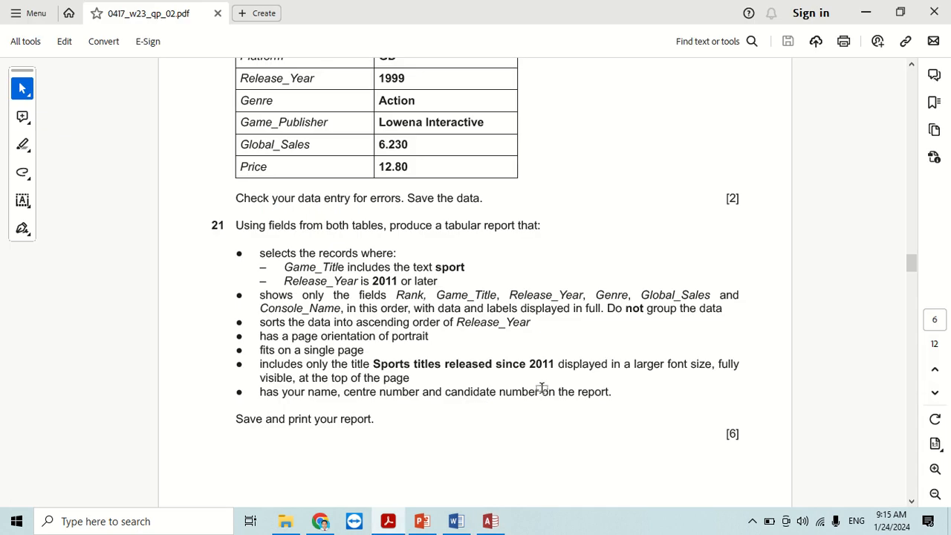
pyautogui.hotkey('alt', 'Tab')
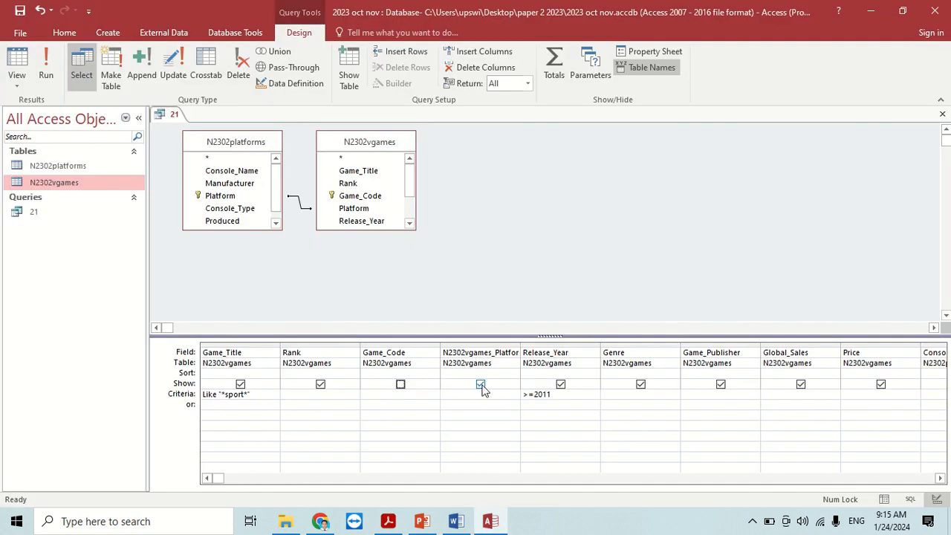
pyautogui.click(480, 384)
pyautogui.hotkey('alt', 'Tab')
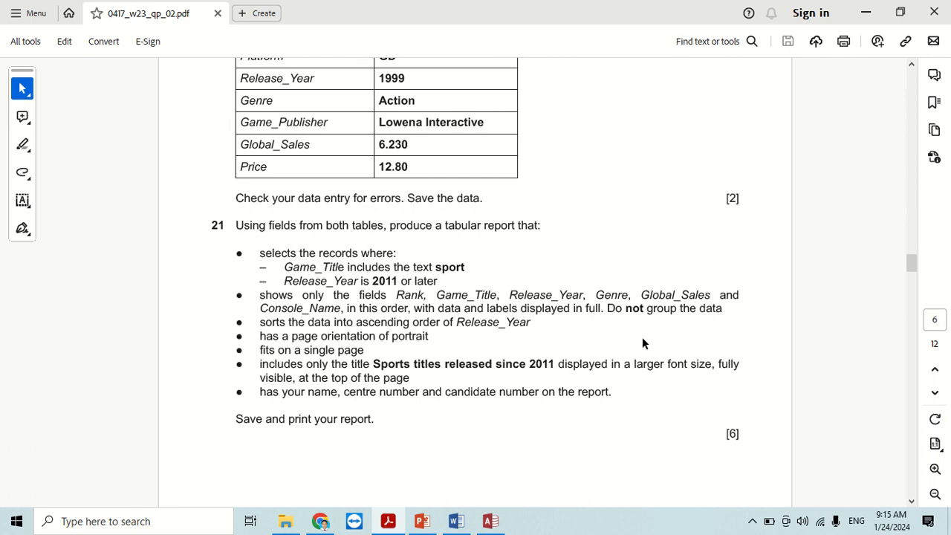
pyautogui.hotkey('alt', 'Tab')
pyautogui.hotkey('alt', 'Tab')
pyautogui.hotkey('alt', 'Tab')
pyautogui.click(720, 384)
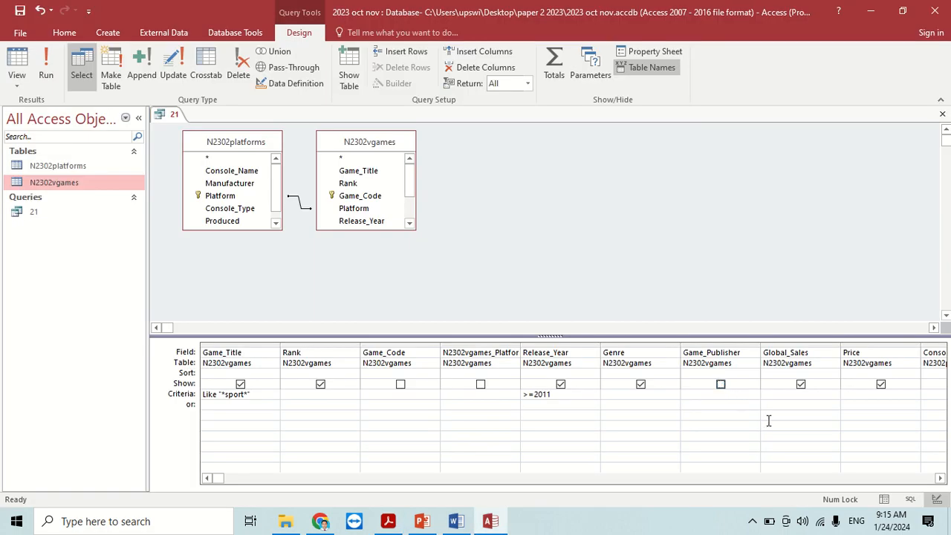
# Hide Price and Manufacturer from the query output, checking the field list in question 21 of the exam paper.
pyautogui.hotkey('alt', 'Tab')
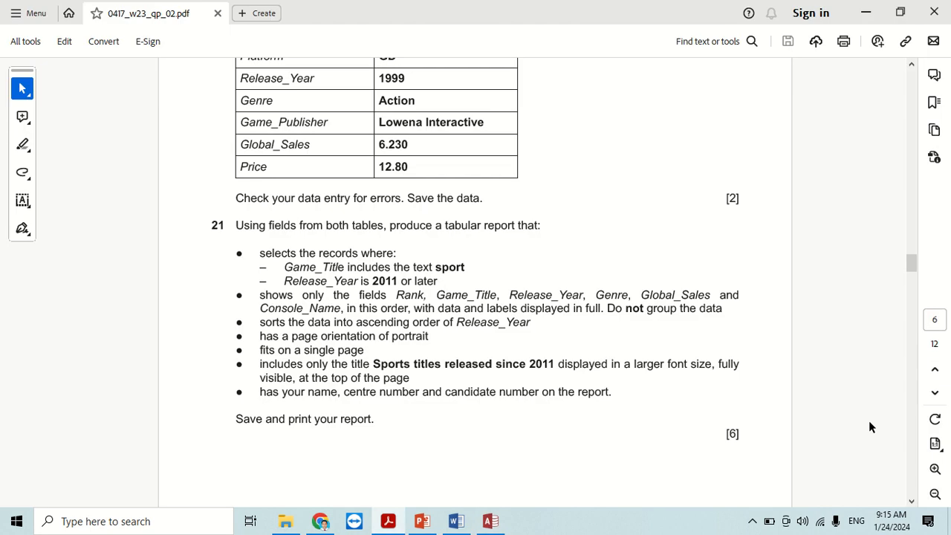
pyautogui.hotkey('alt', 'Tab')
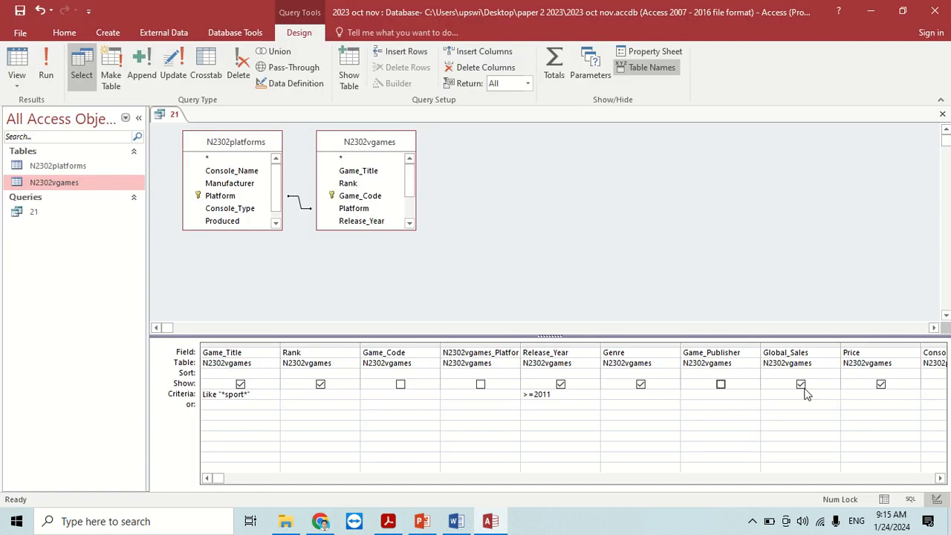
pyautogui.click(880, 384)
pyautogui.click(941, 479)
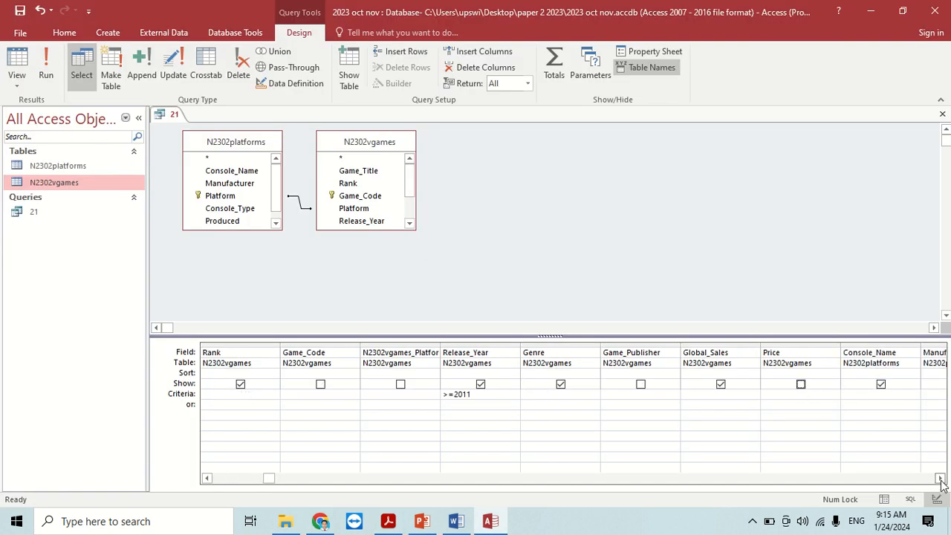
pyautogui.click(941, 479)
pyautogui.hotkey('alt', 'Tab')
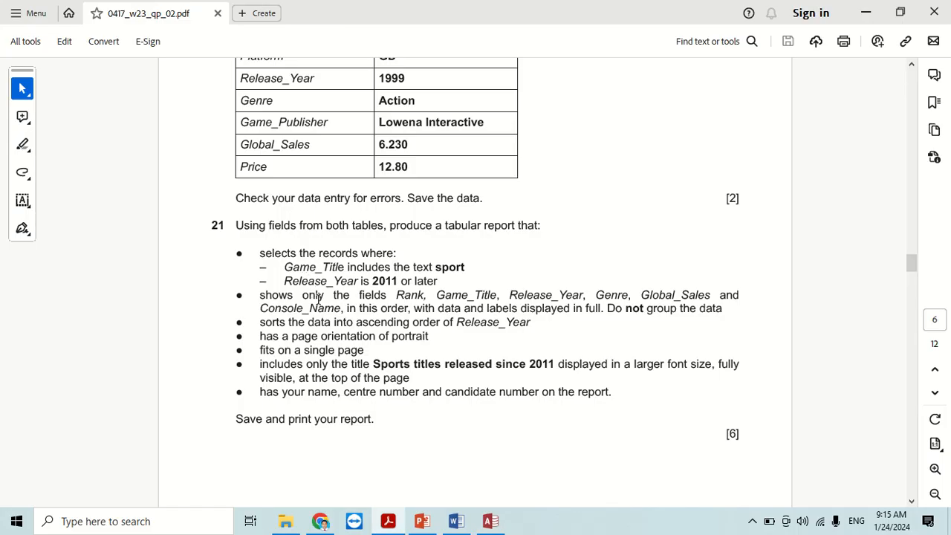
pyautogui.hotkey('alt', 'Tab')
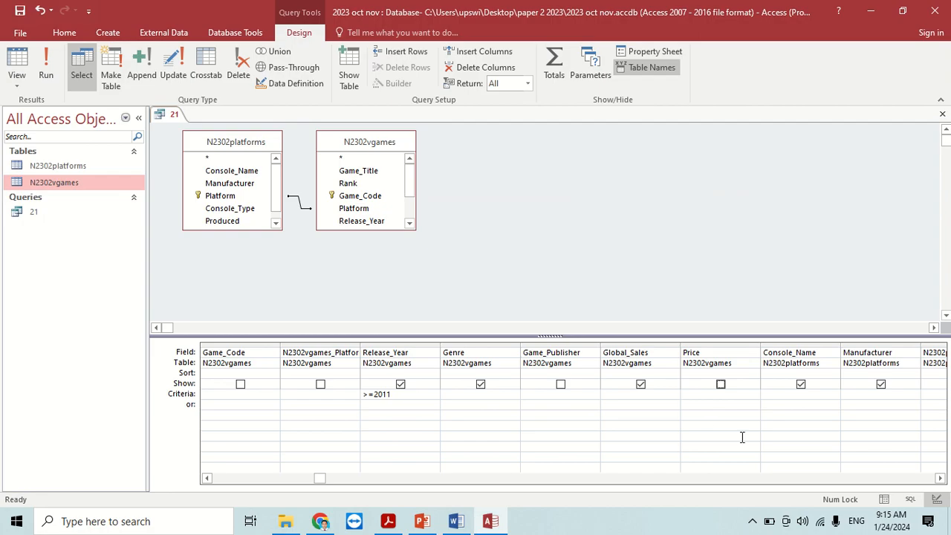
pyautogui.click(881, 384)
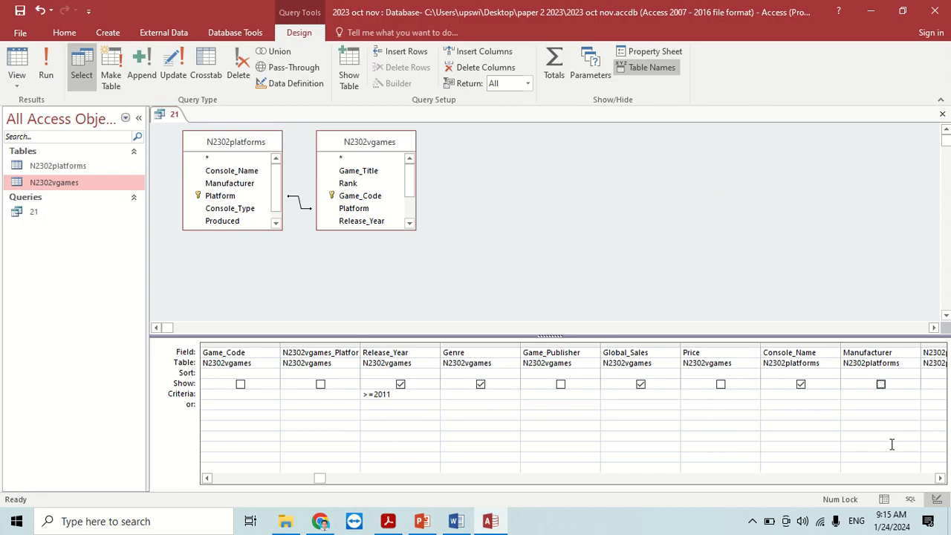
# Hide the platforms table's Platform, Console_Type, Produced and Generation fields from the query output.
pyautogui.click(940, 479)
pyautogui.click(940, 479)
pyautogui.click(940, 479)
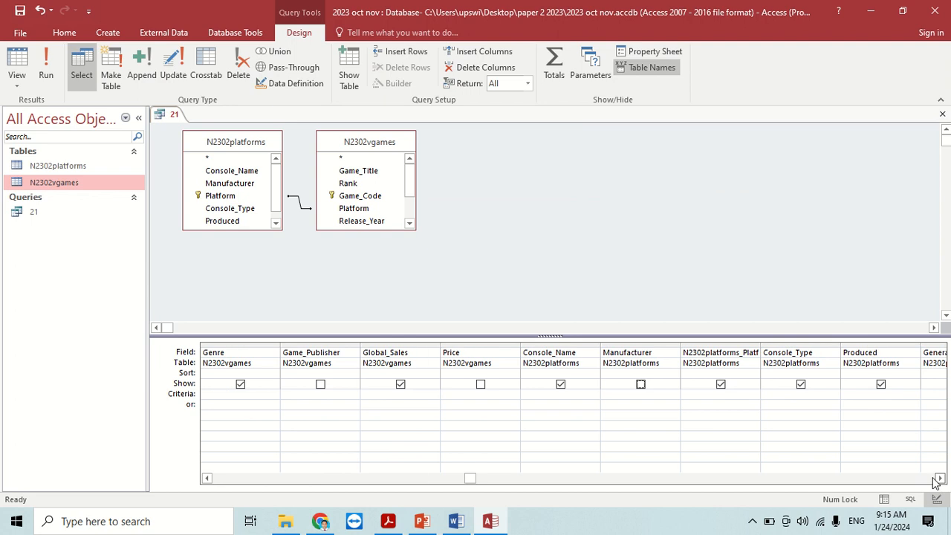
pyautogui.click(721, 384)
pyautogui.click(720, 384)
pyautogui.click(801, 384)
pyautogui.click(881, 384)
pyautogui.click(940, 479)
pyautogui.click(940, 479)
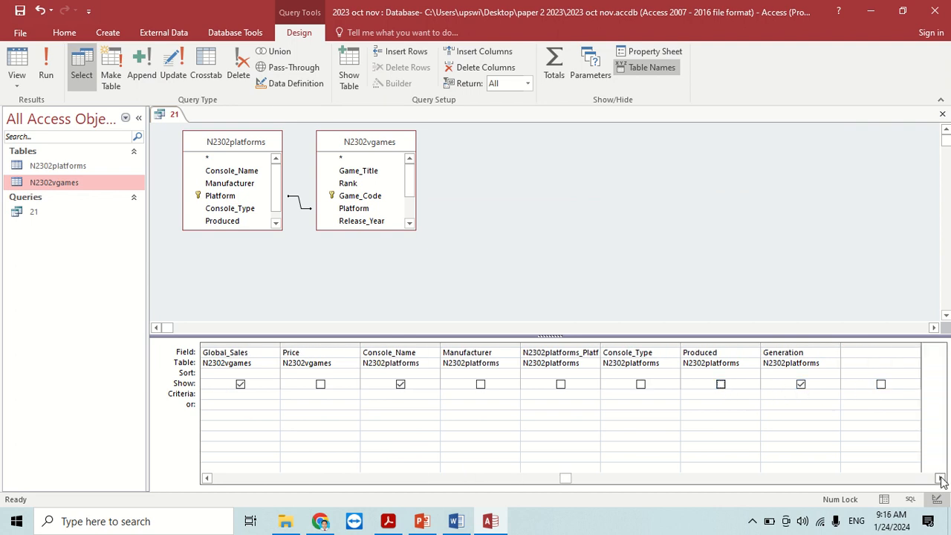
pyautogui.click(801, 384)
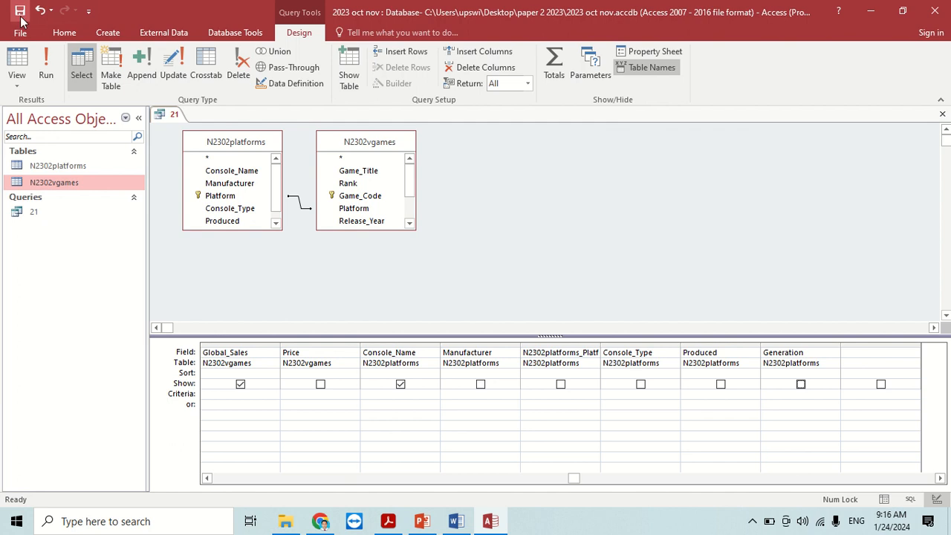
# Run the query and read question 21's requirements on full data display, grouping and sort order in the exam paper.
pyautogui.click(46, 68)
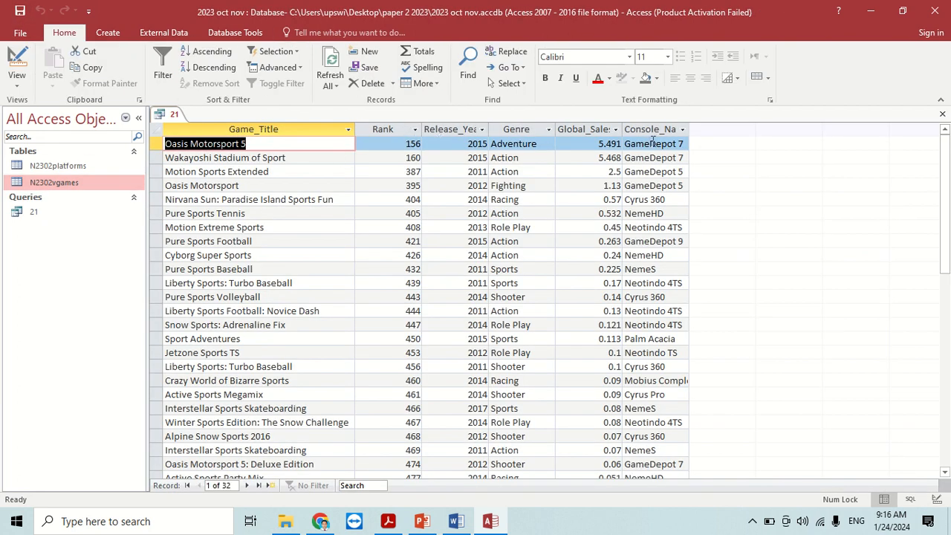
pyautogui.hotkey('alt', 'Tab')
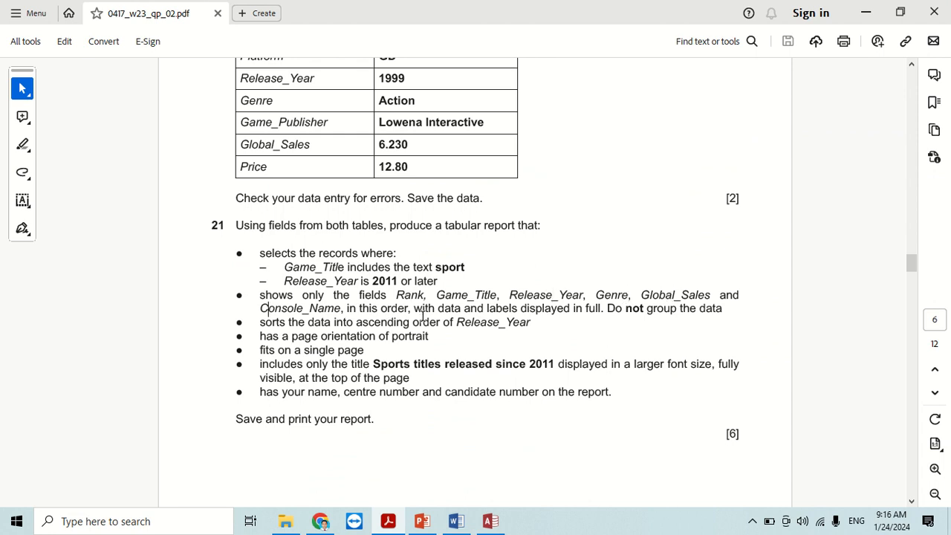
pyautogui.moveTo(414, 310); pyautogui.dragTo(695, 315)
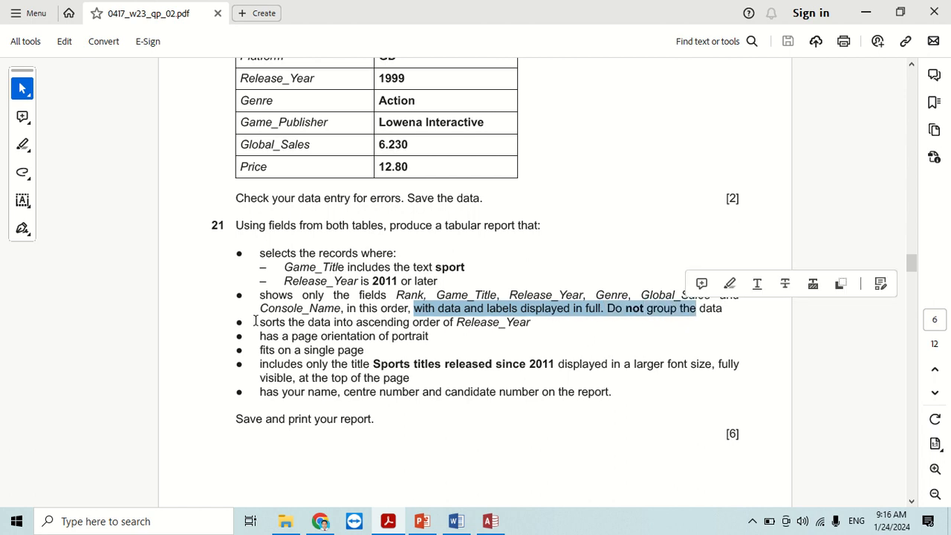
pyautogui.moveTo(256, 320); pyautogui.dragTo(543, 327)
pyautogui.click(475, 327)
pyautogui.hotkey('alt', 'Tab')
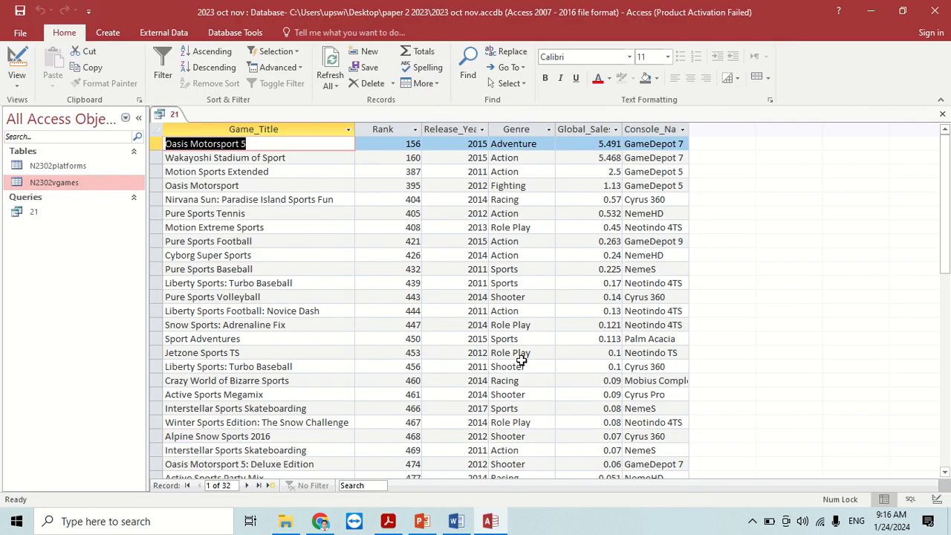
# Sort Release_Year ascending in the query's design, checking it against the exam paper, and save and close query 21.
pyautogui.click(29, 71)
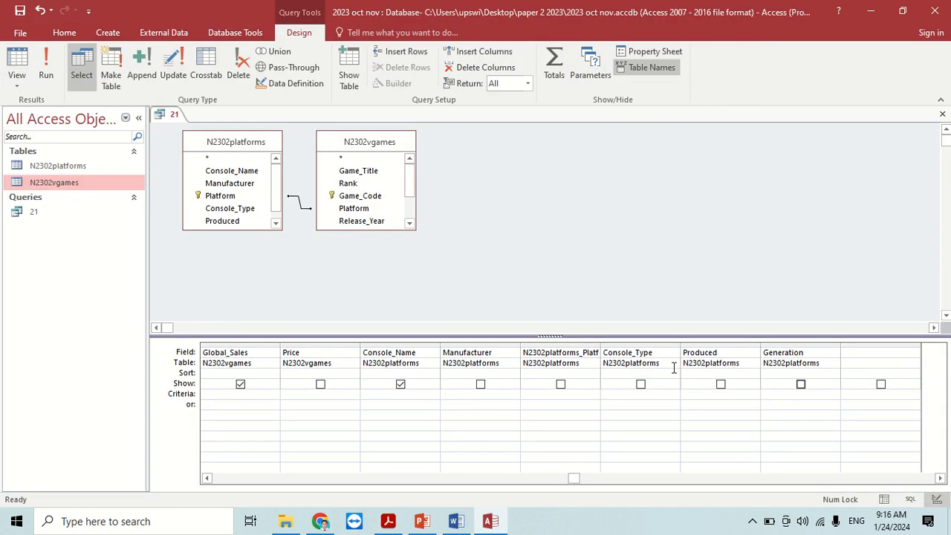
pyautogui.moveTo(581, 482); pyautogui.dragTo(208, 477)
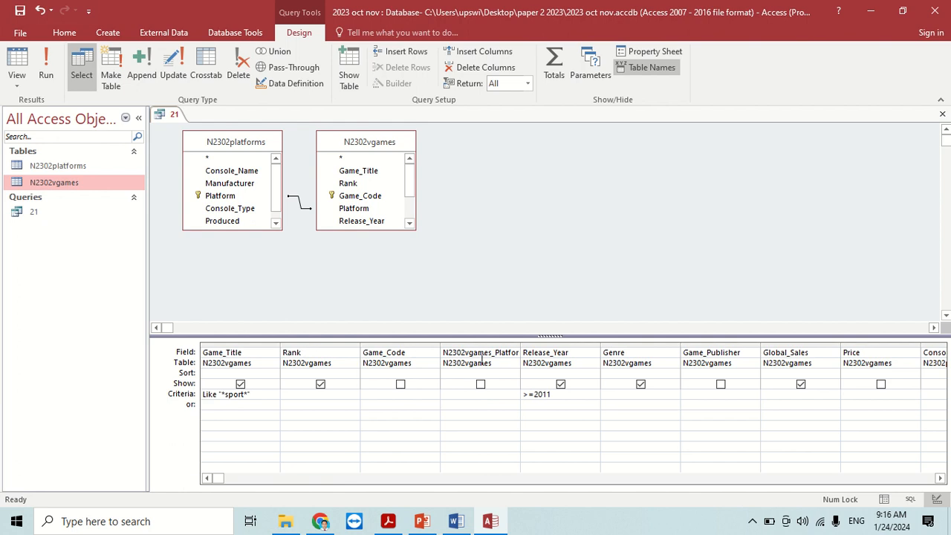
pyautogui.click(593, 374)
pyautogui.click(538, 381)
pyautogui.hotkey('alt', 'Tab')
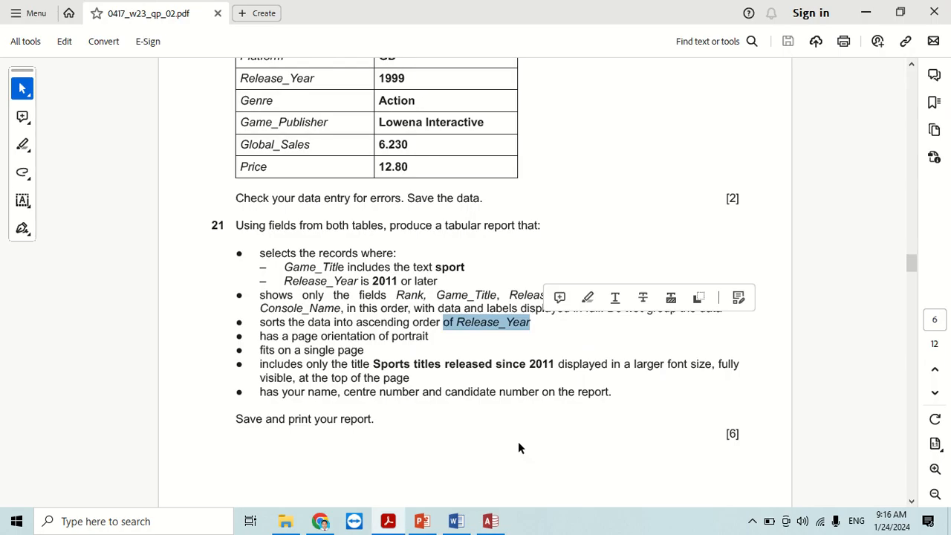
pyautogui.hotkey('alt', 'Tab')
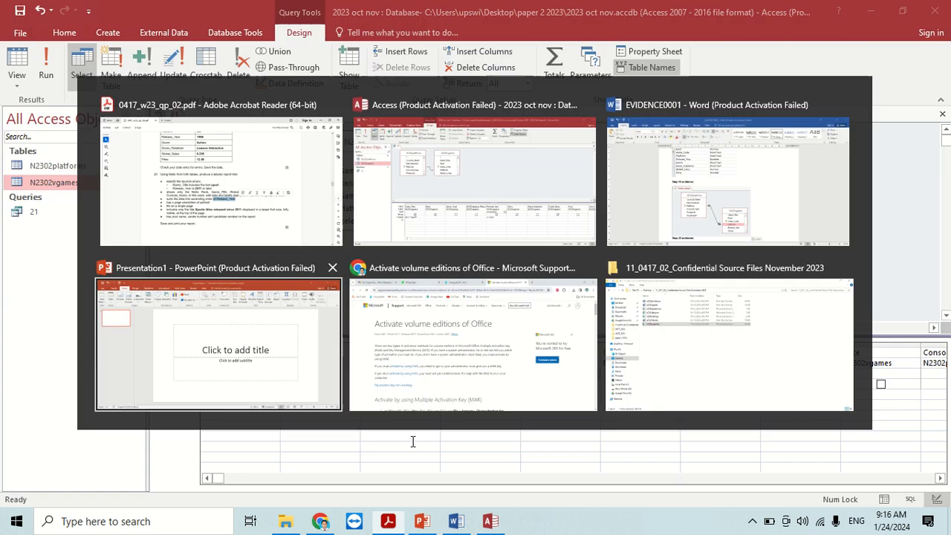
pyautogui.click(20, 10)
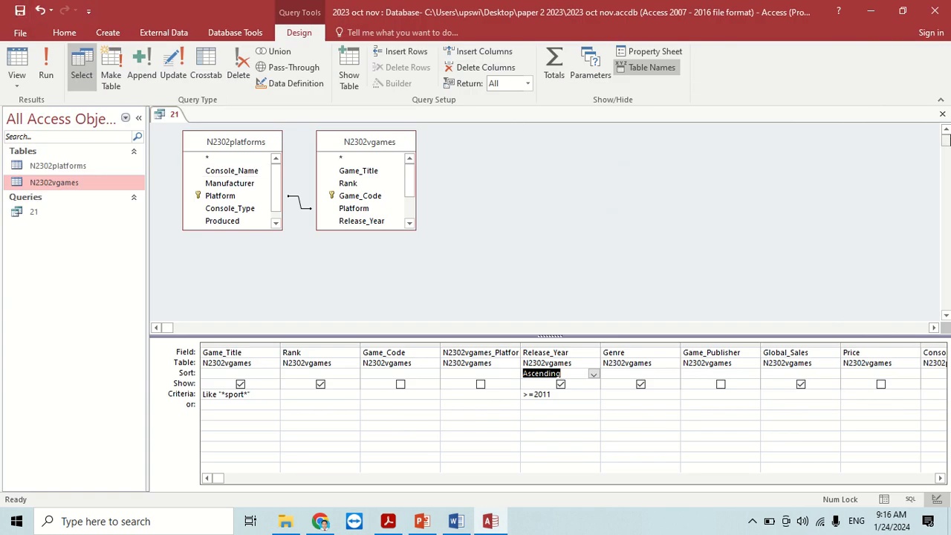
pyautogui.click(942, 114)
# Start a Report Wizard report based on query 21 and add Rank and Game_Title, following the exam paper's field order.
pyautogui.click(93, 218)
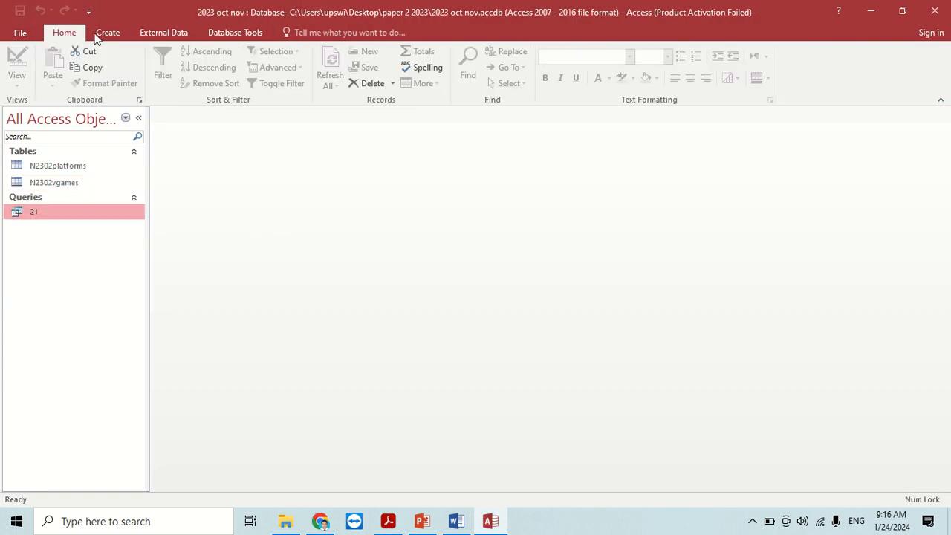
pyautogui.click(106, 33)
pyautogui.click(515, 57)
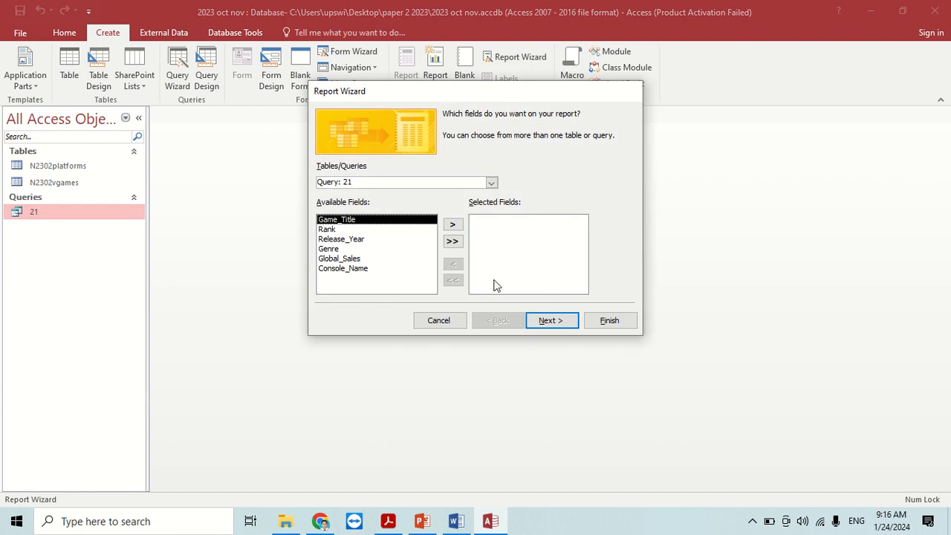
pyautogui.hotkey('alt', 'Tab')
pyautogui.hotkey('alt', 'Tab')
pyautogui.click(345, 230)
pyautogui.click(452, 225)
pyautogui.hotkey('alt', 'Tab')
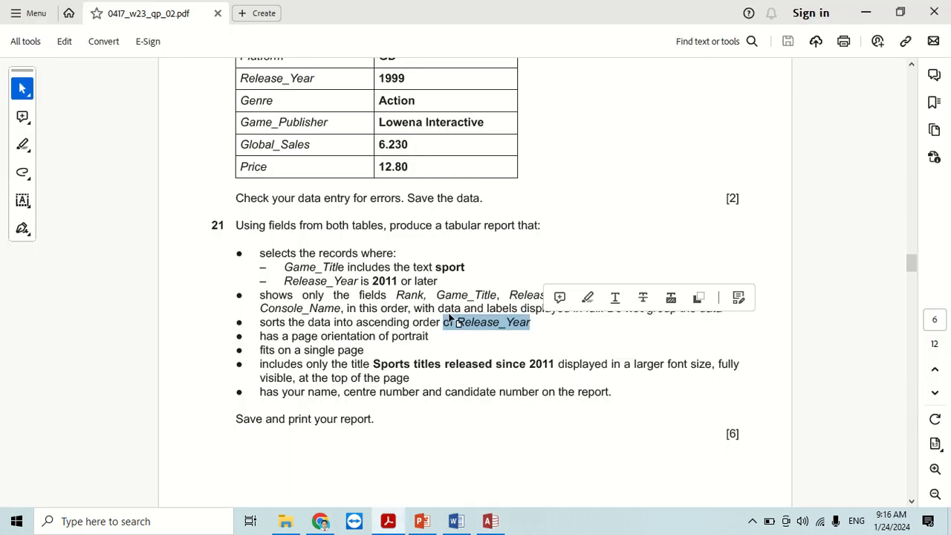
pyautogui.hotkey('alt', 'Tab')
pyautogui.click(413, 220)
pyautogui.click(452, 225)
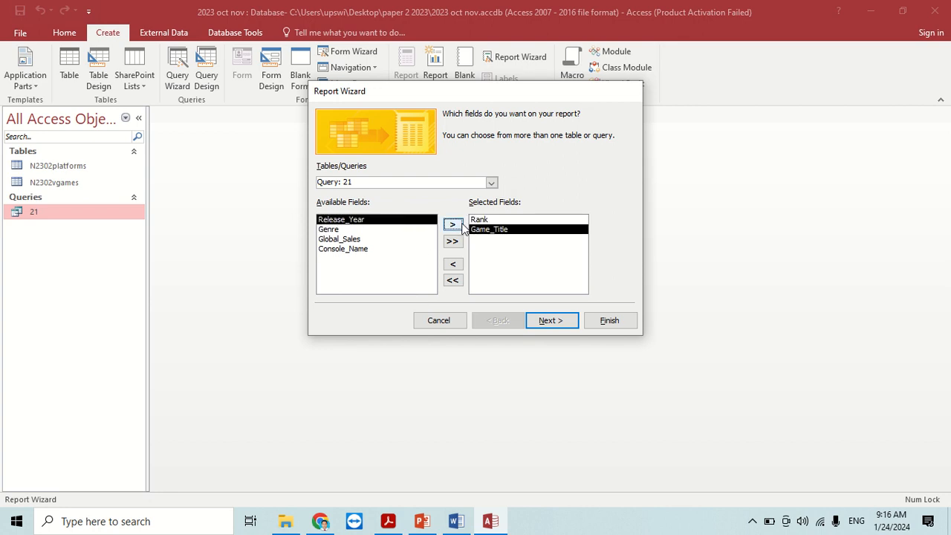
# Add Release_Year, Genre, Global_Sales and Console_Name to the report's selected fields in the order given in question 21.
pyautogui.hotkey('alt', 'Tab')
pyautogui.click(594, 336)
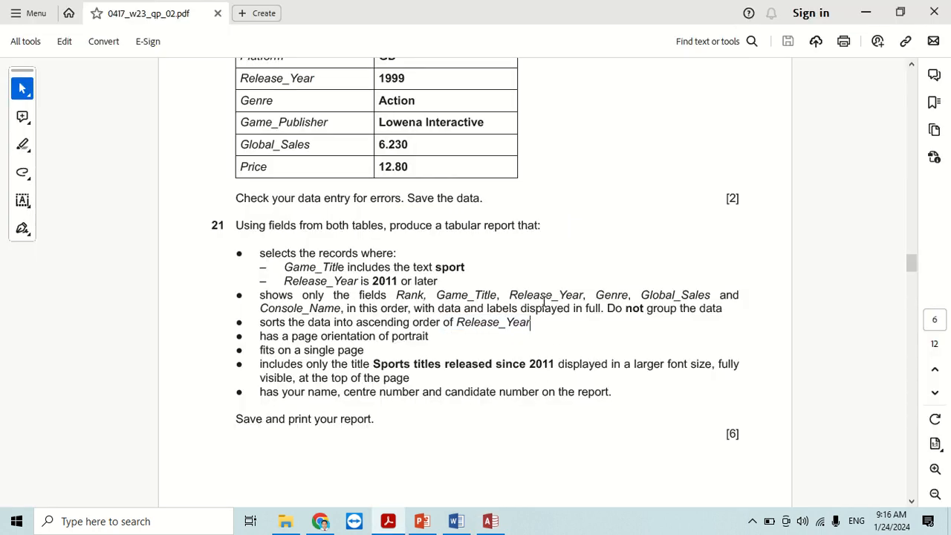
pyautogui.hotkey('alt', 'Tab')
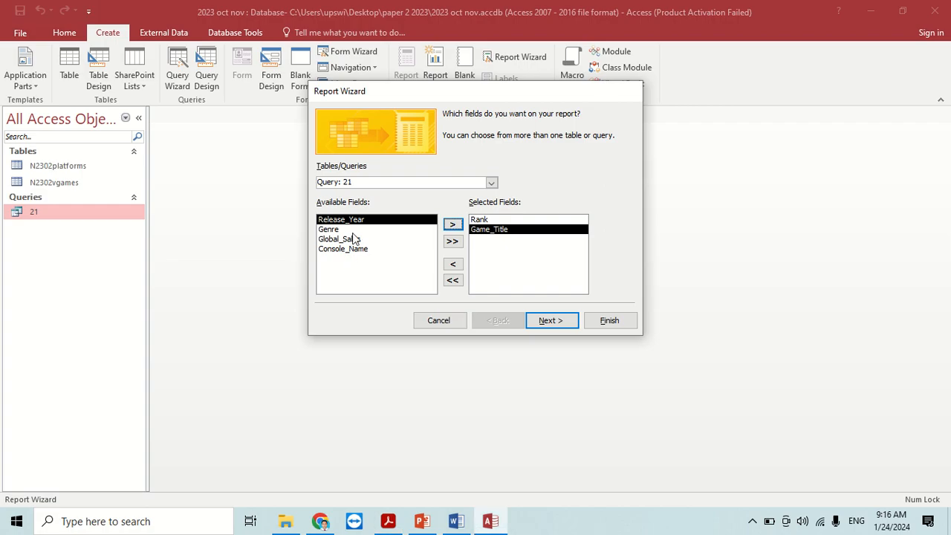
pyautogui.click(452, 224)
pyautogui.hotkey('alt', 'Tab')
pyautogui.hotkey('alt', 'Tab')
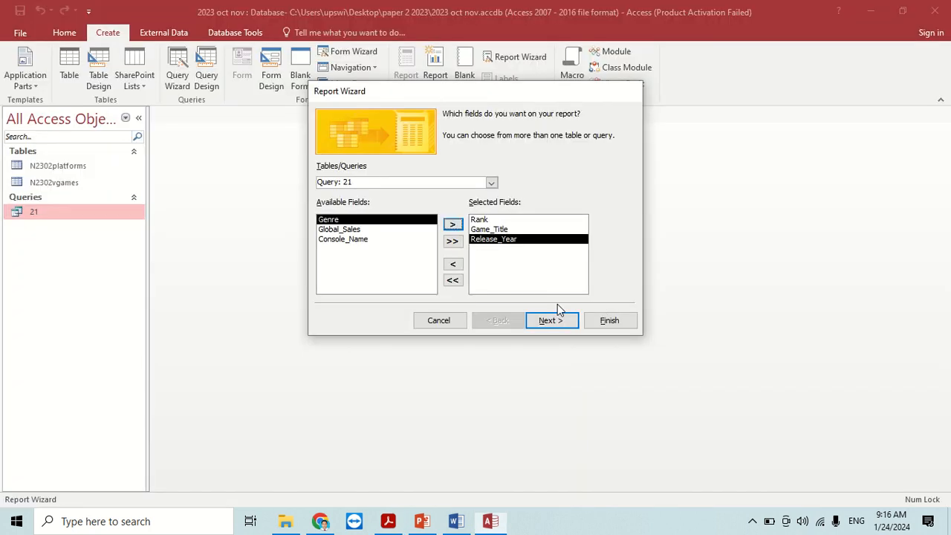
pyautogui.hotkey('alt', 'Tab')
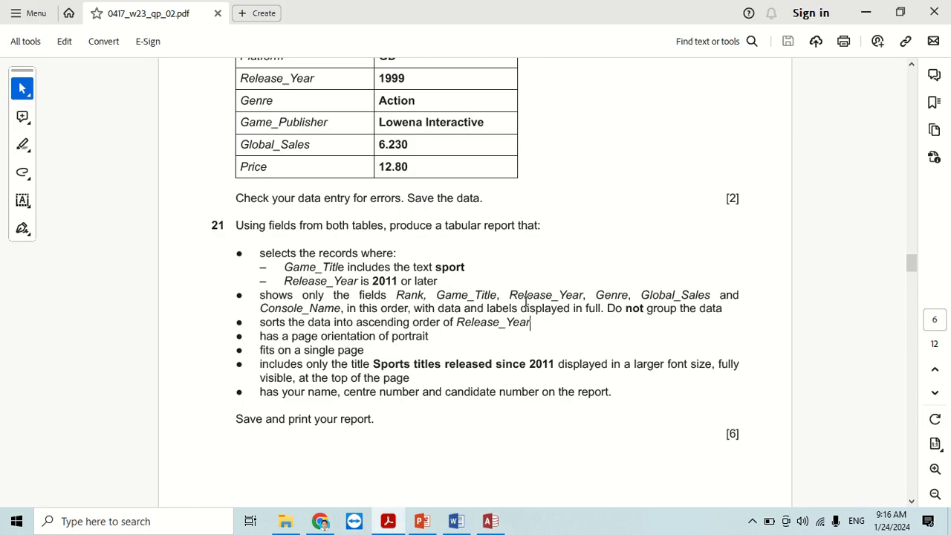
pyautogui.hotkey('alt', 'Tab')
pyautogui.click(453, 224)
pyautogui.click(454, 224)
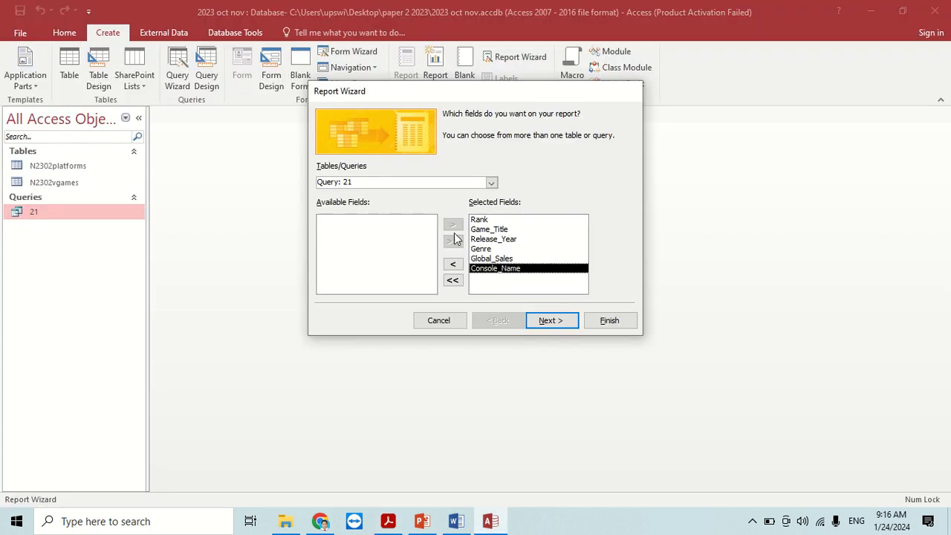
pyautogui.hotkey('alt', 'Tab')
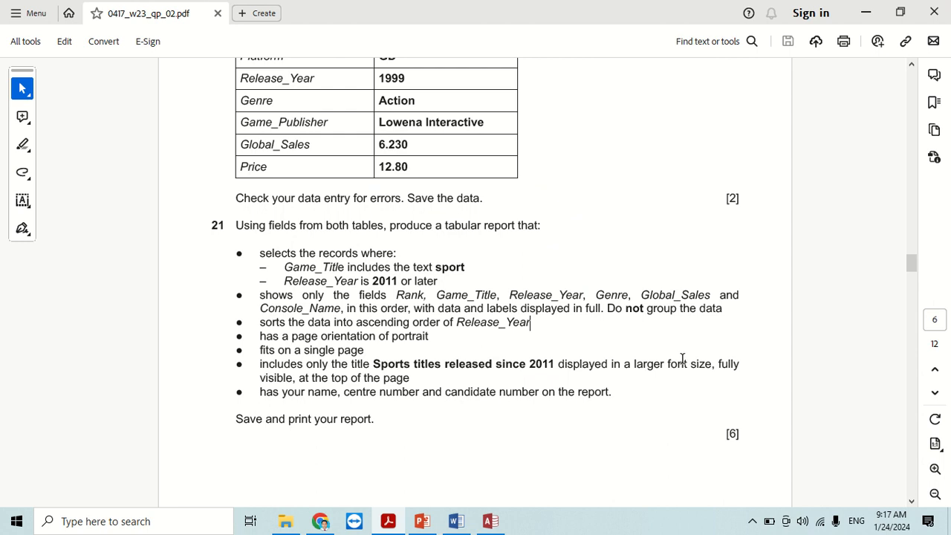
pyautogui.hotkey('alt', 'Tab')
# Accept the view by N2302vgames without grouping or wizard sorting, and keep the Tabular layout in Portrait orientation.
pyautogui.click(550, 324)
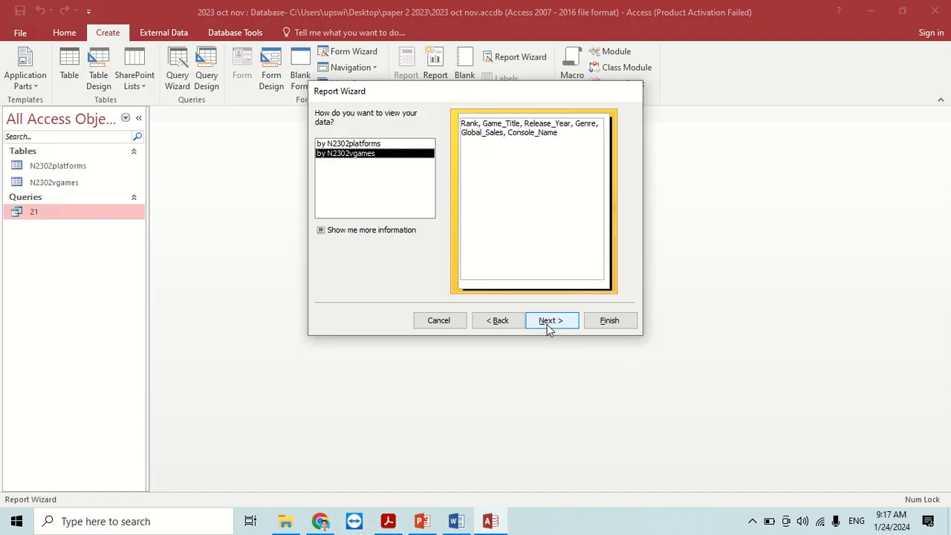
pyautogui.click(547, 324)
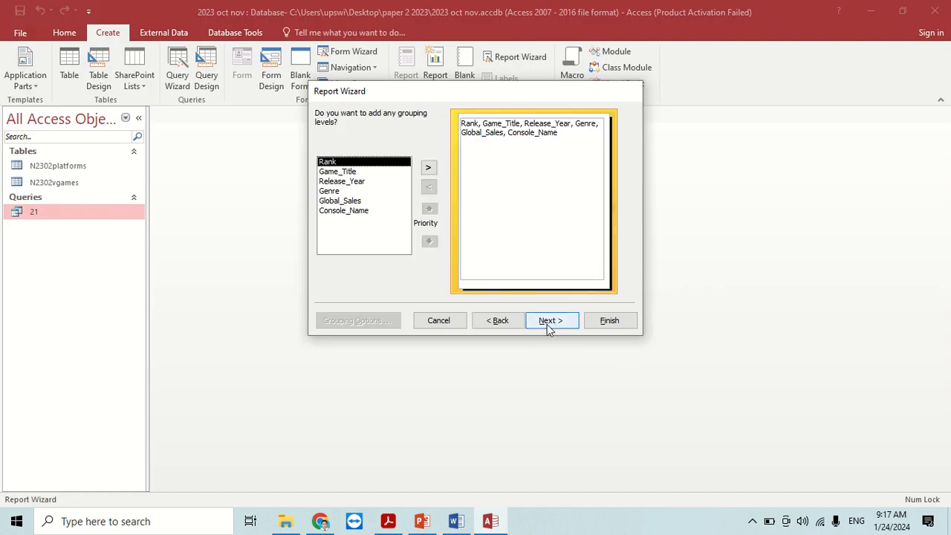
pyautogui.click(547, 324)
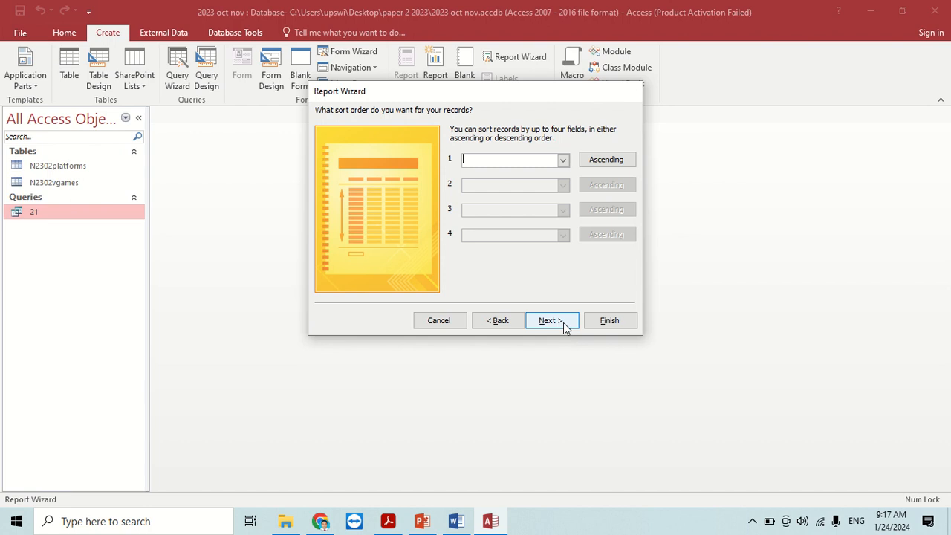
pyautogui.click(564, 327)
pyautogui.hotkey('alt', 'Tab')
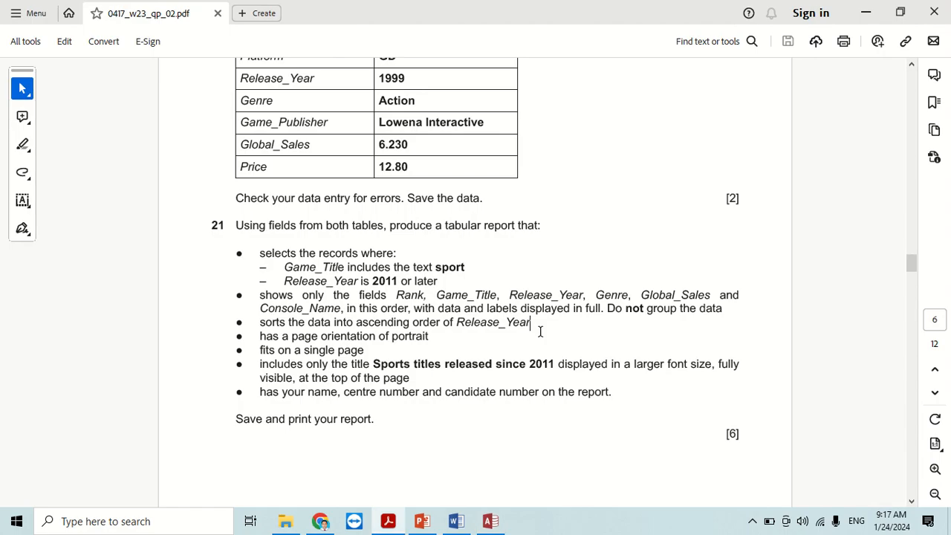
pyautogui.hotkey('alt', 'Tab')
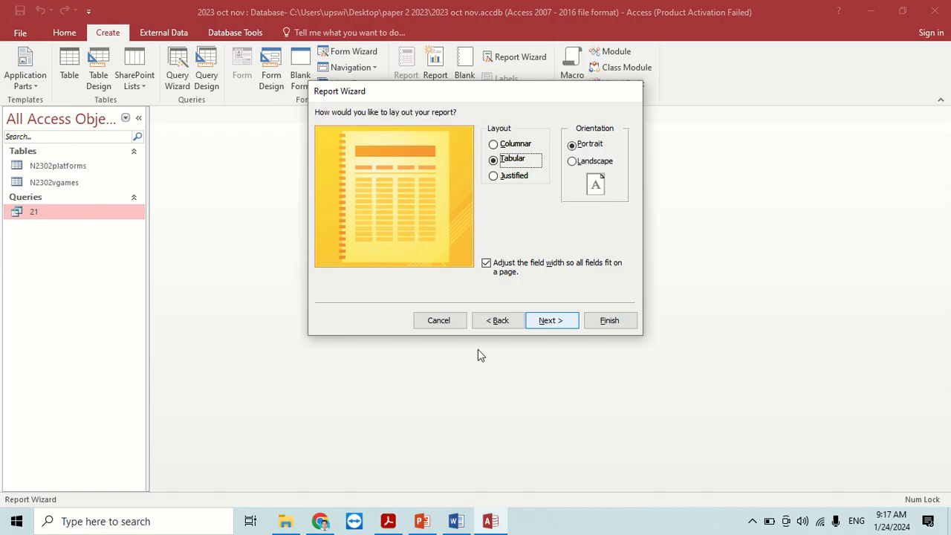
pyautogui.click(550, 320)
# Copy the title "Sports titles released since 2011" from the exam paper and set it as the report's title.
pyautogui.hotkey('alt', 'Tab')
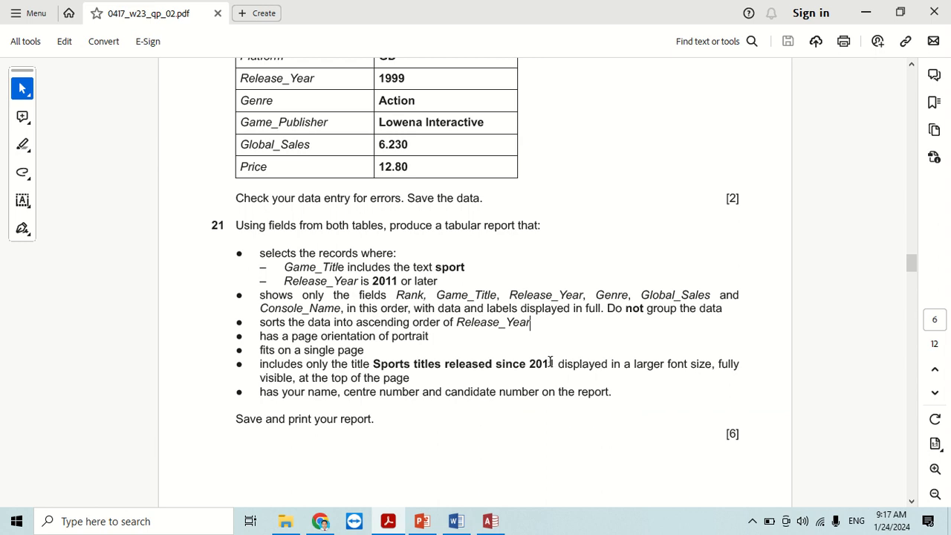
pyautogui.moveTo(556, 363); pyautogui.dragTo(386, 369)
pyautogui.hotkey('ctrl', 'c')
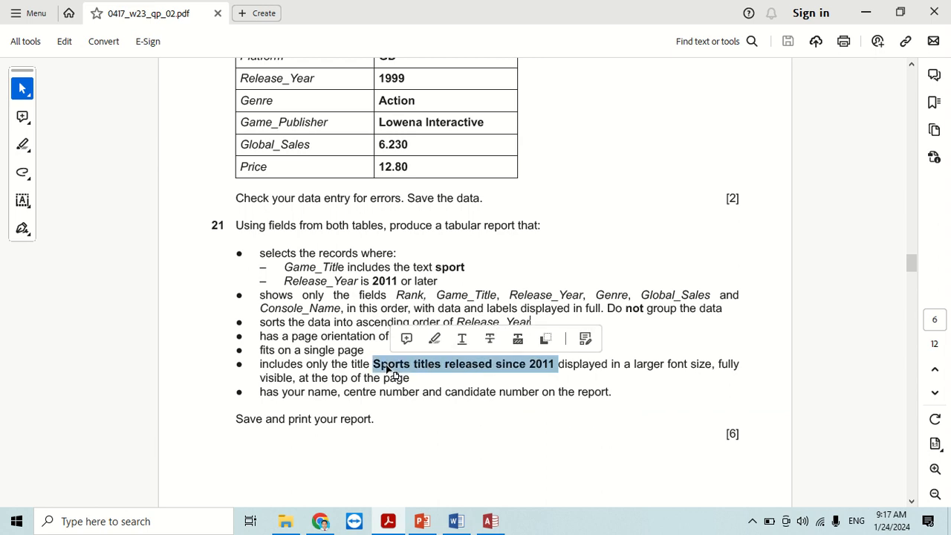
pyautogui.hotkey('alt', 'Tab')
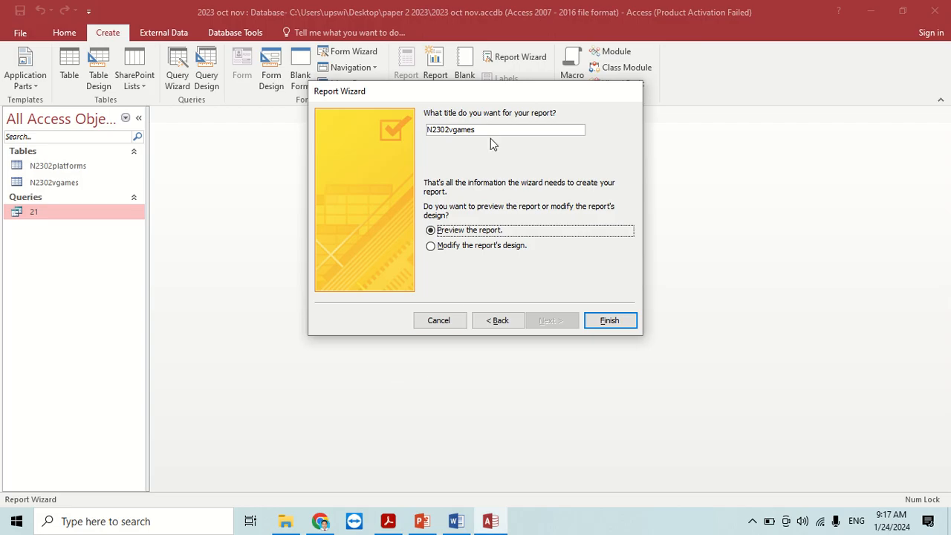
pyautogui.moveTo(483, 131); pyautogui.dragTo(391, 124)
pyautogui.hotkey('ctrl', 'v')
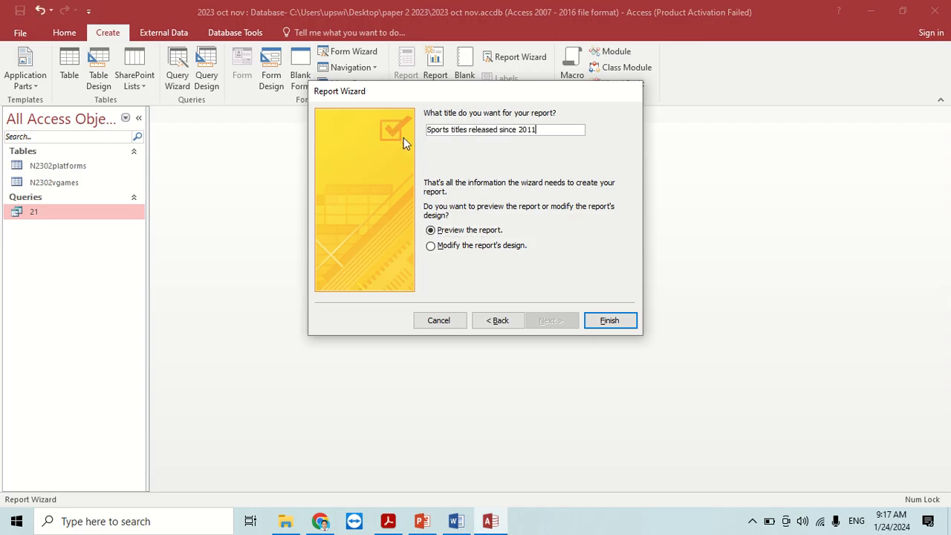
# Check the title against the exam paper, then finish the report wizard and open the report in Layout View.
pyautogui.hotkey('alt', 'Tab')
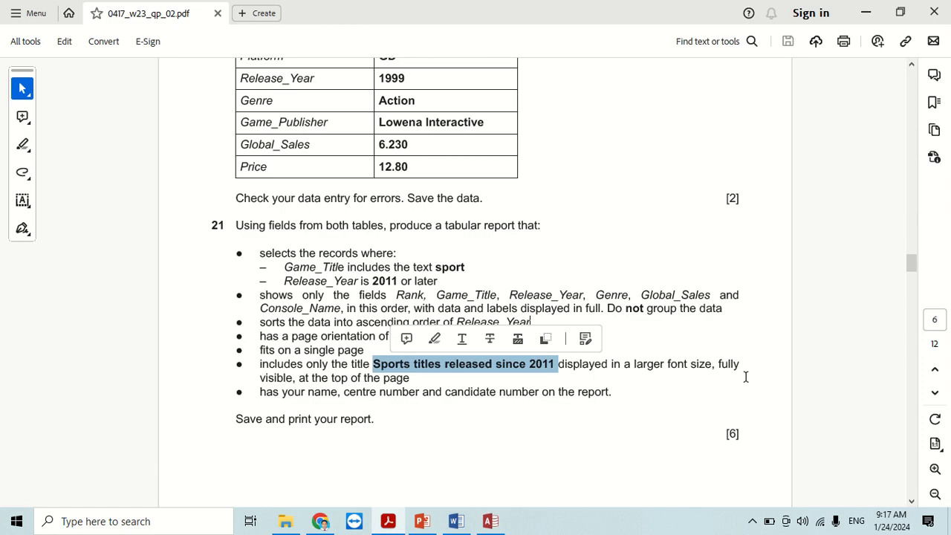
pyautogui.hotkey('alt', 'Tab')
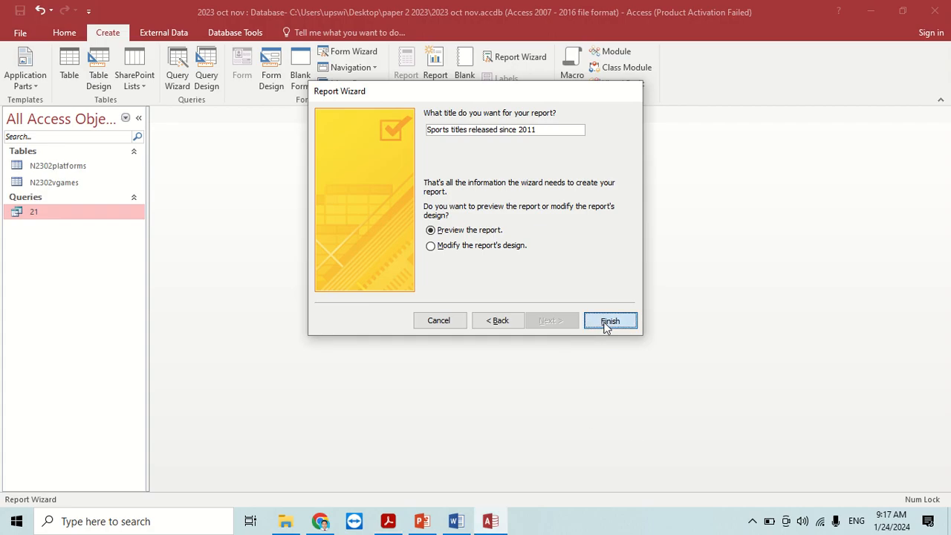
pyautogui.click(608, 322)
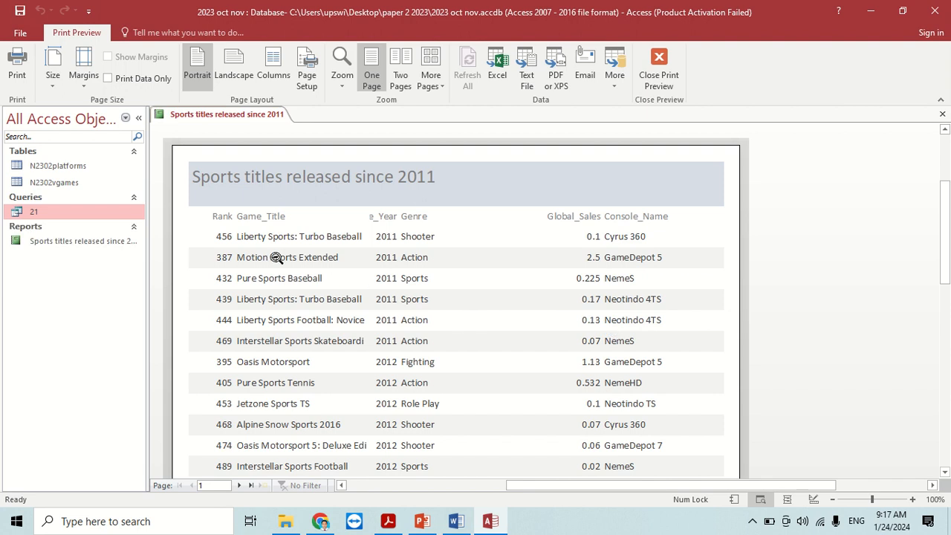
pyautogui.rightClick(222, 116)
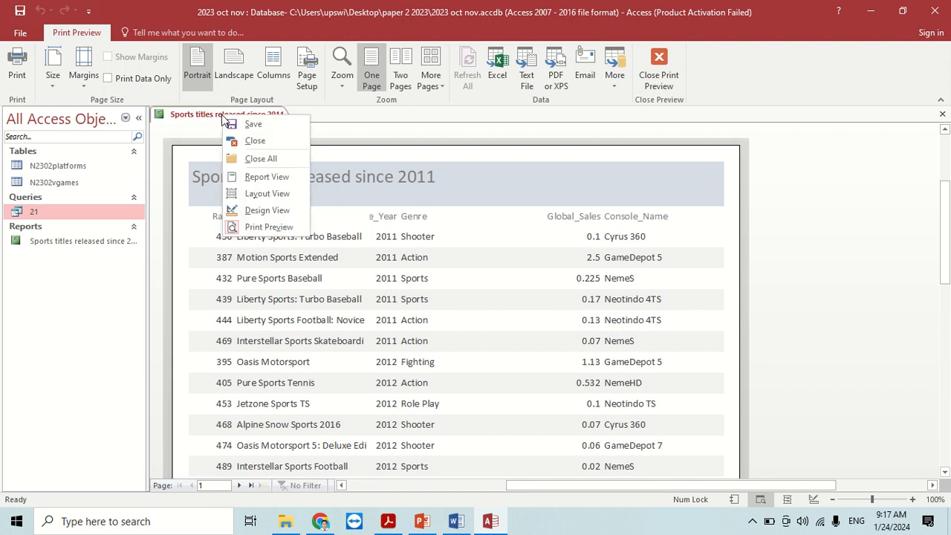
pyautogui.click(267, 193)
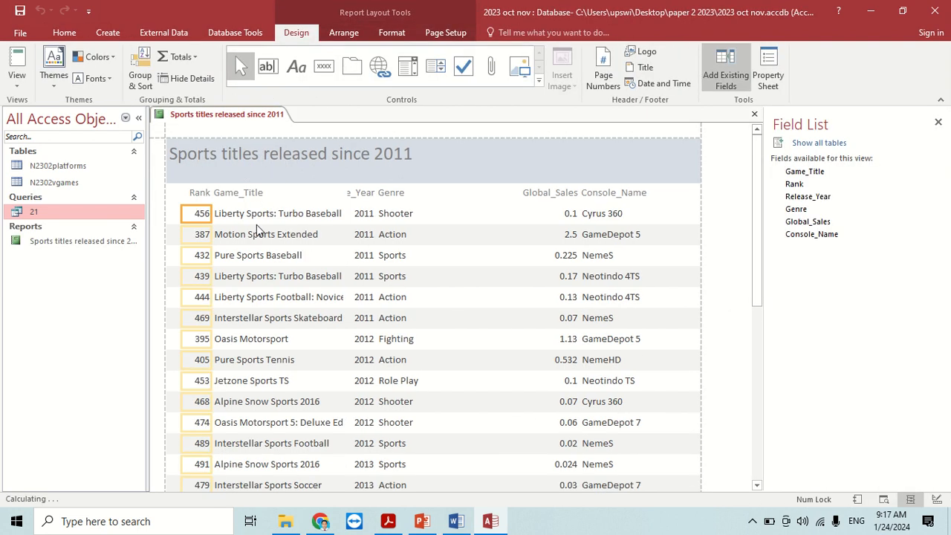
# Narrow the Genre column from its left edge to make room for the Release_Year column.
pyautogui.click(396, 194)
pyautogui.click(399, 214)
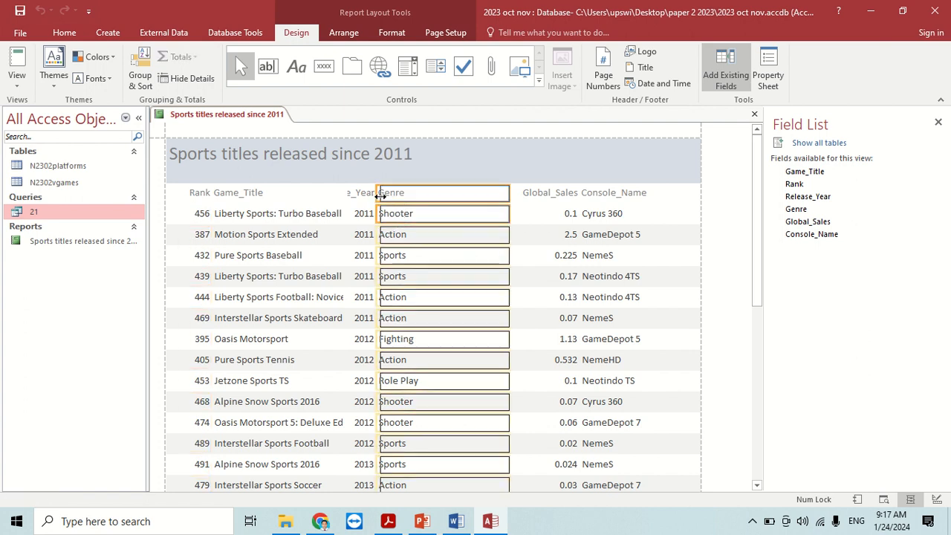
pyautogui.moveTo(509, 203); pyautogui.dragTo(436, 203)
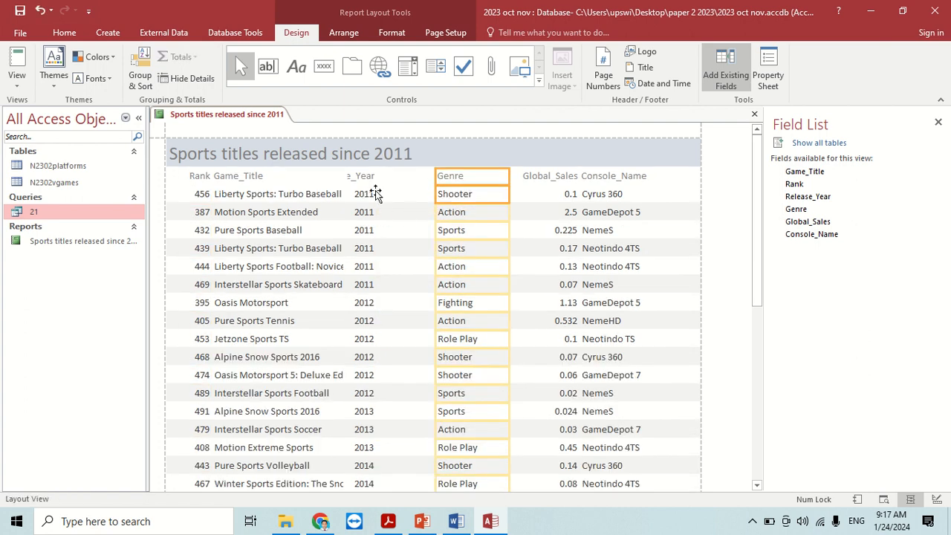
# Extend the Release_Year column towards Genre to fit its full label, and trim its left edge to free space beside Game_Title.
pyautogui.click(364, 178)
pyautogui.click(366, 197)
pyautogui.moveTo(377, 192); pyautogui.dragTo(431, 191)
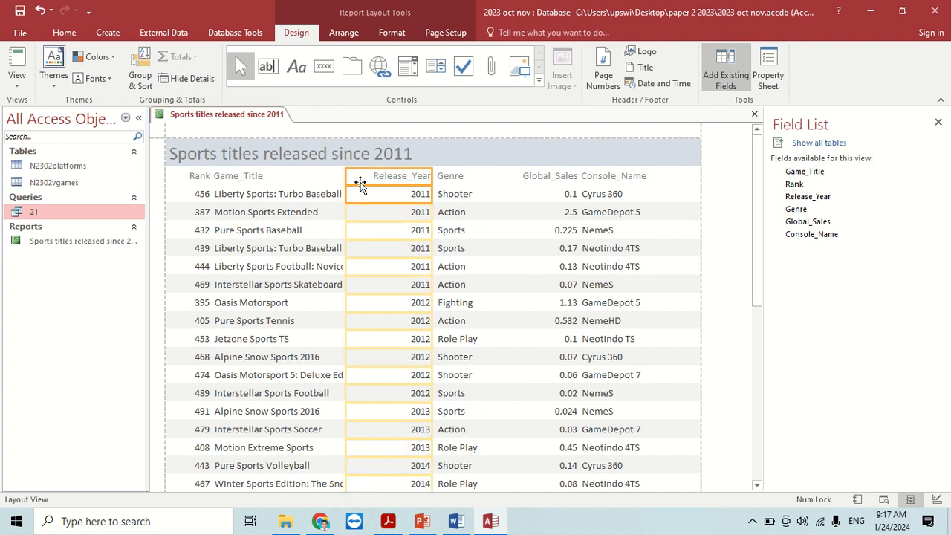
pyautogui.moveTo(348, 176); pyautogui.dragTo(363, 179)
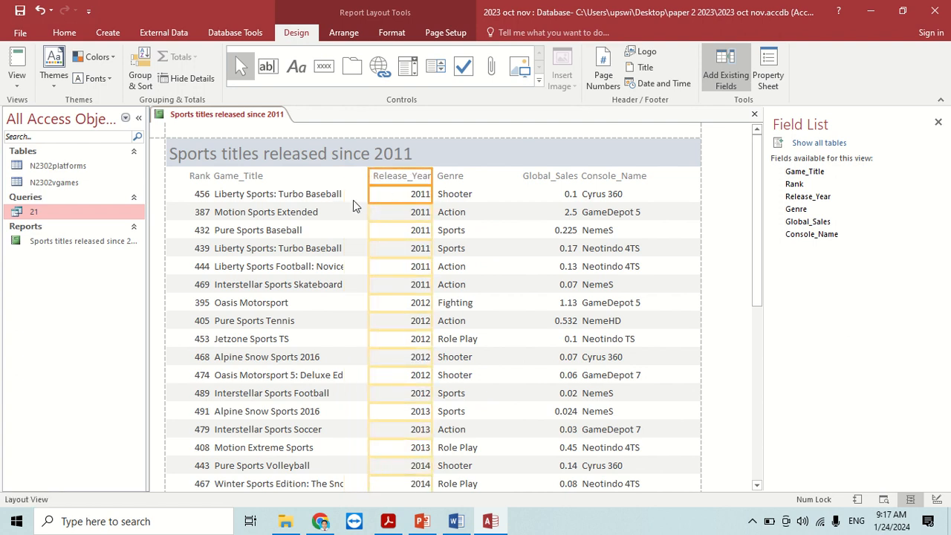
# Widen the Game_Title column, label and data together, up to the Release_Year column.
pyautogui.click(280, 185)
pyautogui.click(283, 194)
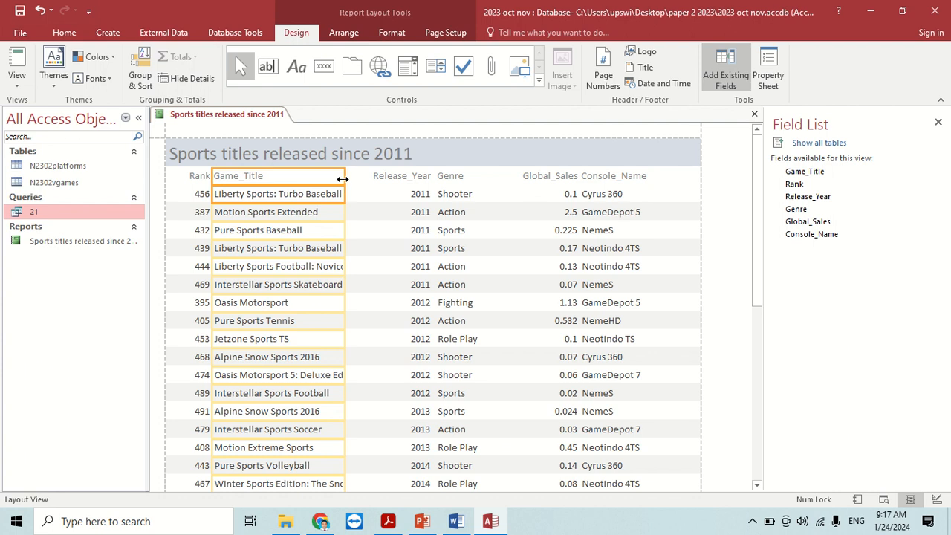
pyautogui.moveTo(344, 179); pyautogui.dragTo(369, 182)
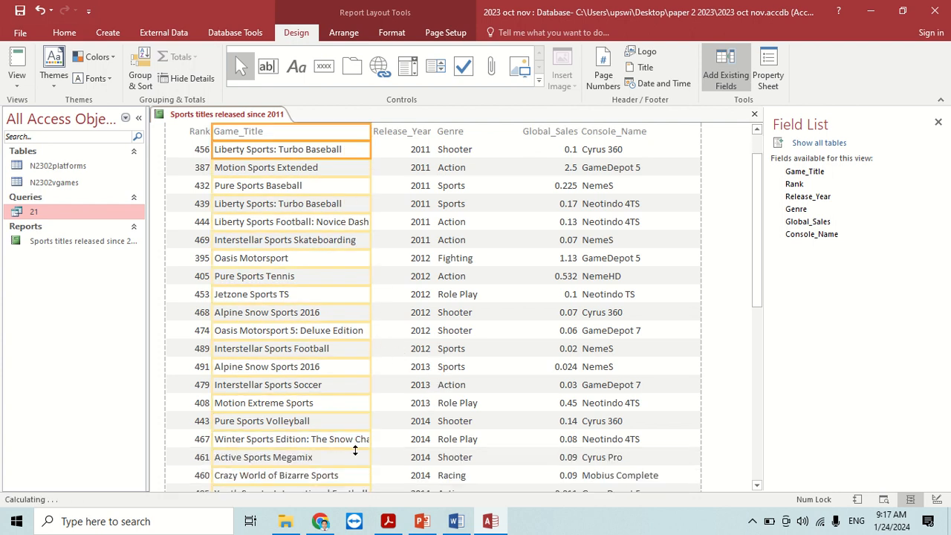
# Narrow the Genre column further from its left edge, leaving just enough width for its values.
pyautogui.click(462, 193)
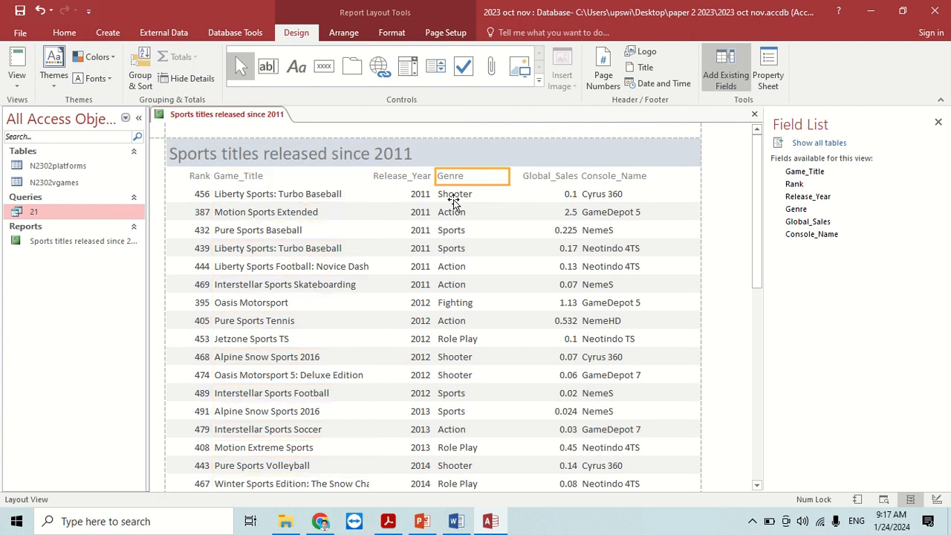
pyautogui.moveTo(508, 176); pyautogui.dragTo(522, 177)
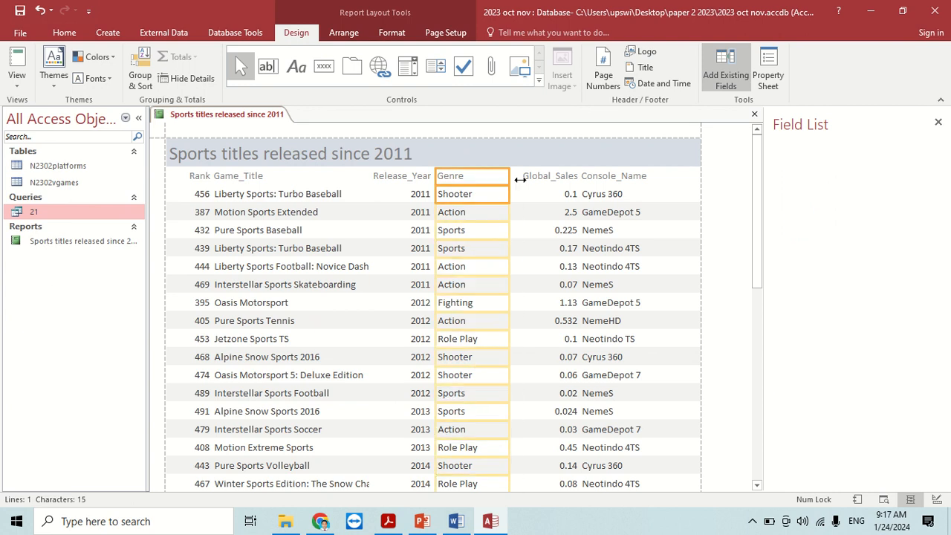
pyautogui.moveTo(437, 179); pyautogui.dragTo(466, 179)
# Shift the Release_Year column up against Genre by moving both its edges, keeping room for the full label.
pyautogui.click(409, 178)
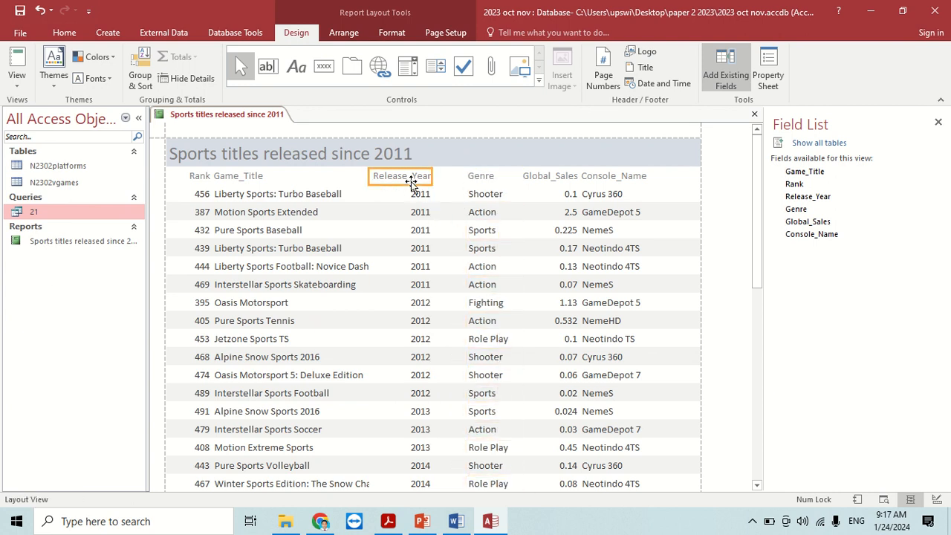
pyautogui.moveTo(433, 175); pyautogui.dragTo(462, 177)
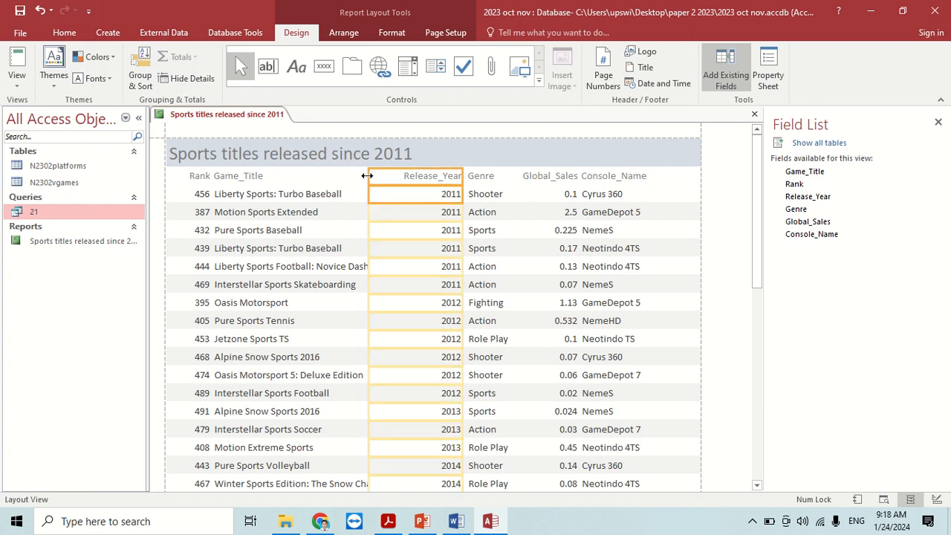
pyautogui.moveTo(369, 176); pyautogui.dragTo(399, 177)
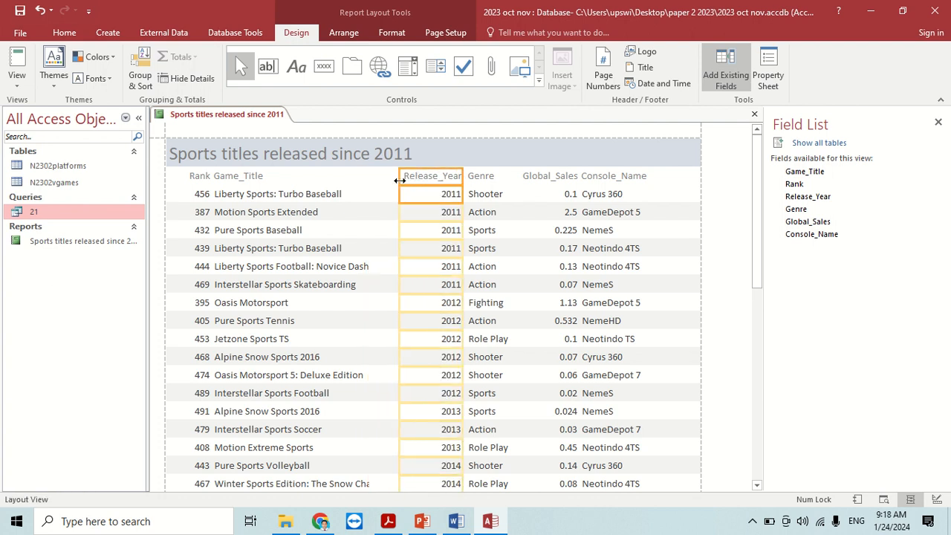
# Widen the Game_Title column again up to Release_Year and check that the report's records display in full.
pyautogui.click(306, 180)
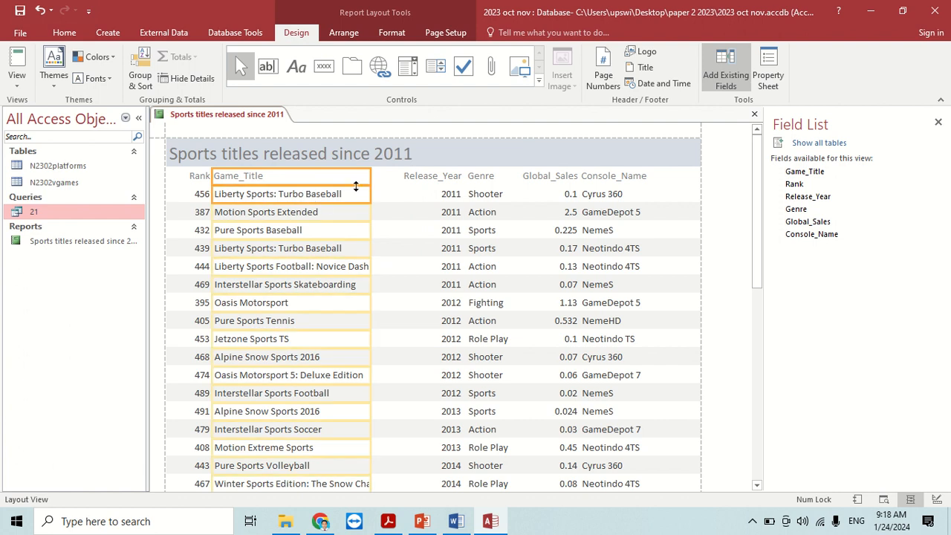
pyautogui.moveTo(370, 178); pyautogui.dragTo(401, 184)
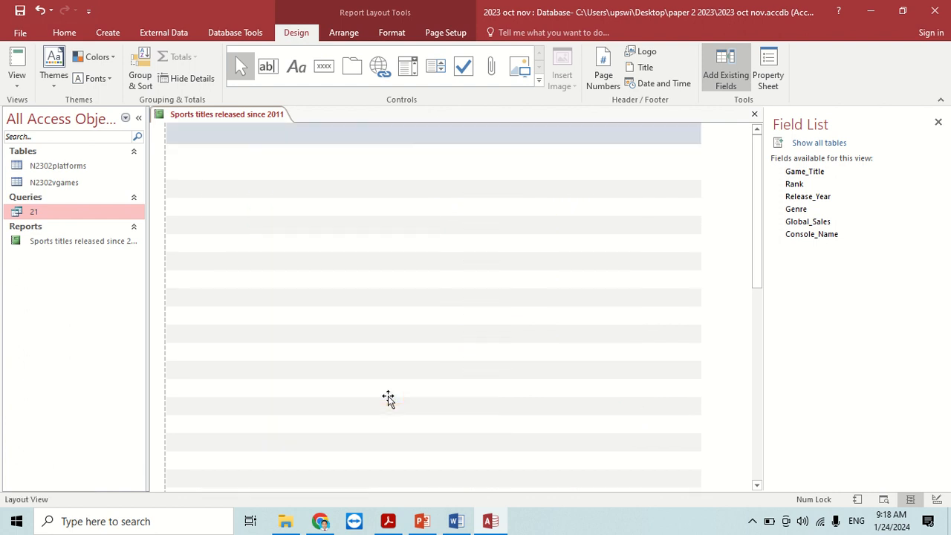
pyautogui.scroll(-2, 386, 399)
pyautogui.scroll(2, 386, 448)
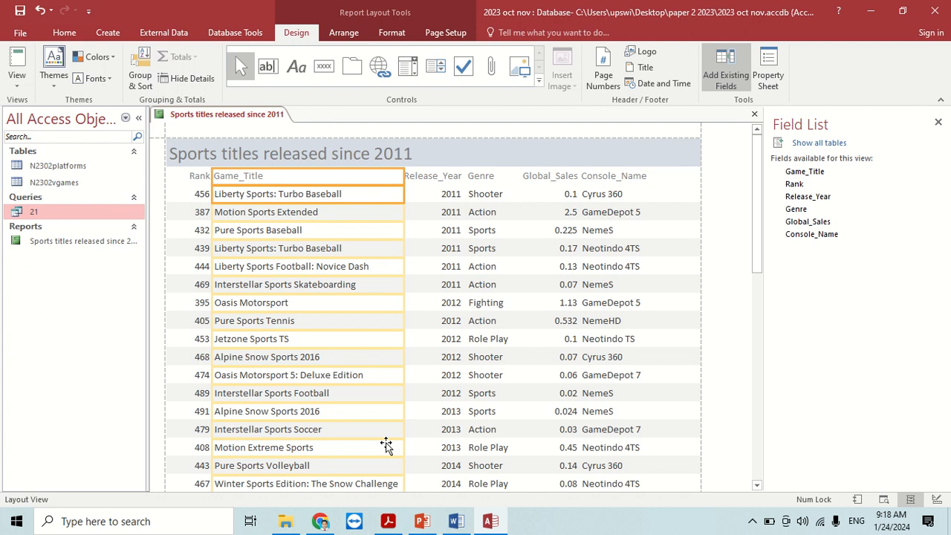
pyautogui.scroll(-3, 387, 444)
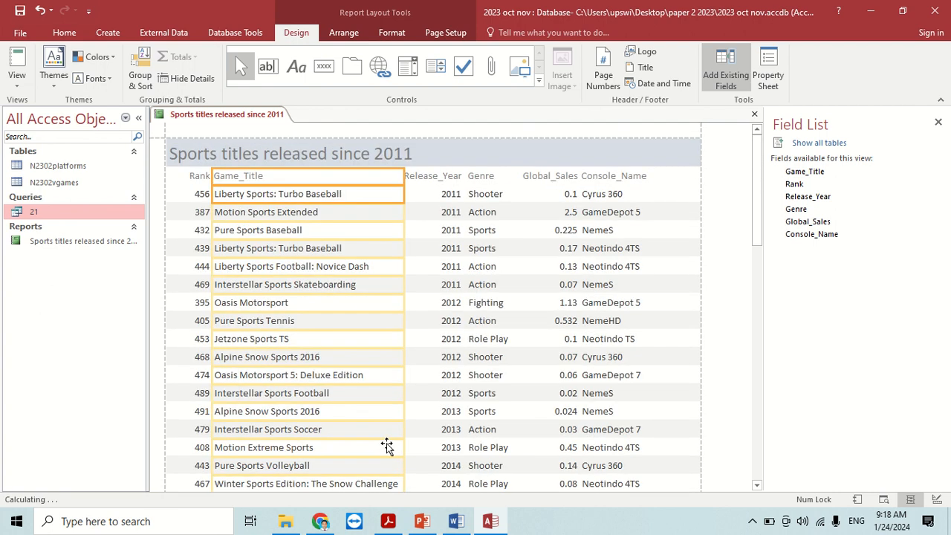
pyautogui.click(201, 172)
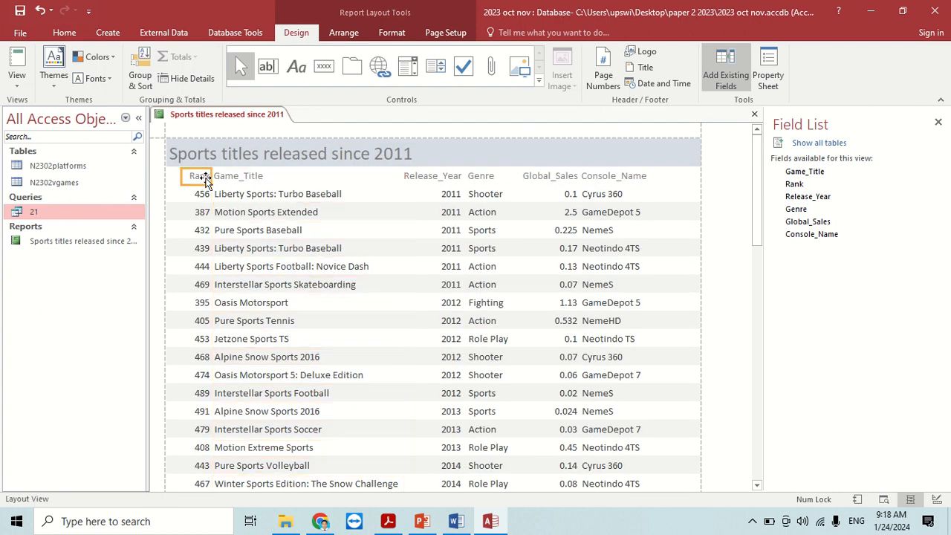
pyautogui.scroll(-2, 325, 405)
pyautogui.scroll(-5, 324, 409)
pyautogui.scroll(7, 341, 424)
# Following the exam paper's identification requirement, add a page footer label in Design View with the candidate's name, centre number and candidate number.
pyautogui.hotkey('alt', 'Tab')
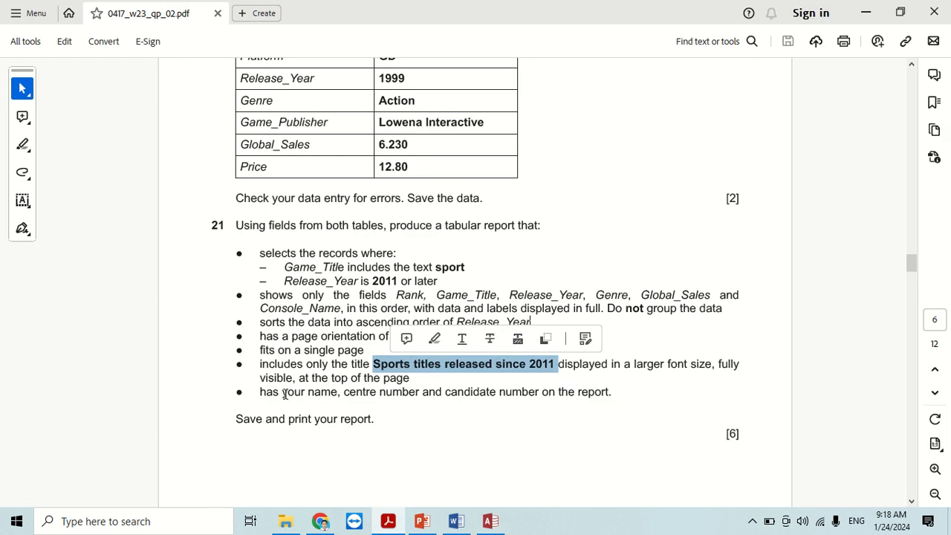
pyautogui.moveTo(265, 392); pyautogui.dragTo(609, 401)
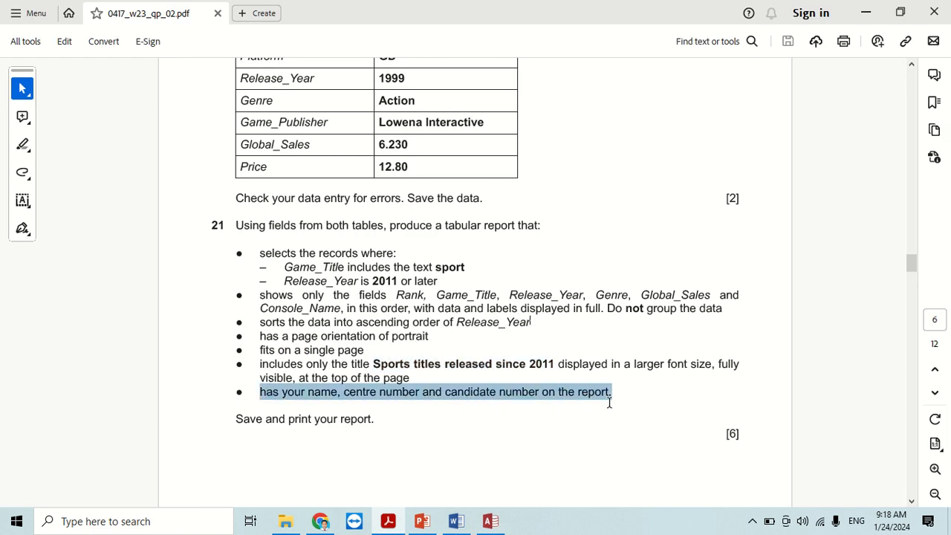
pyautogui.hotkey('alt', 'Tab')
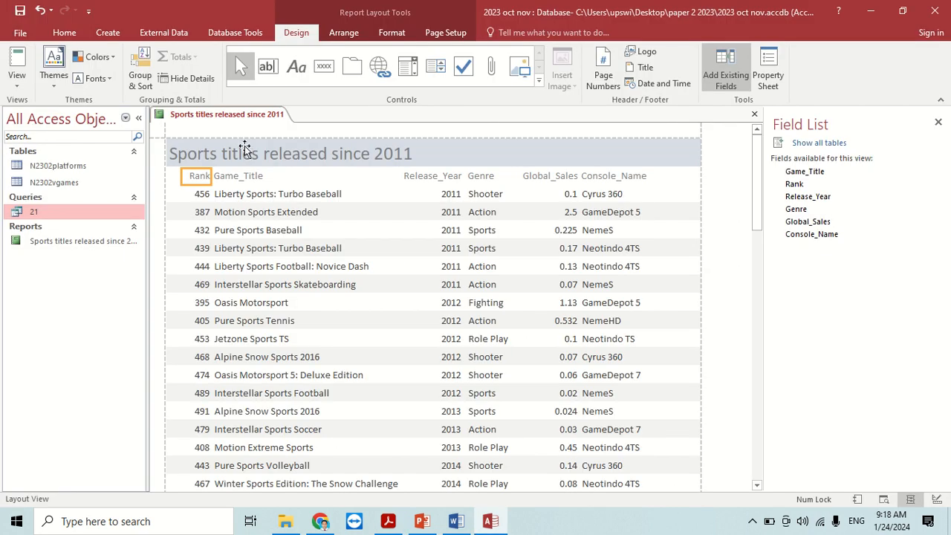
pyautogui.rightClick(247, 123)
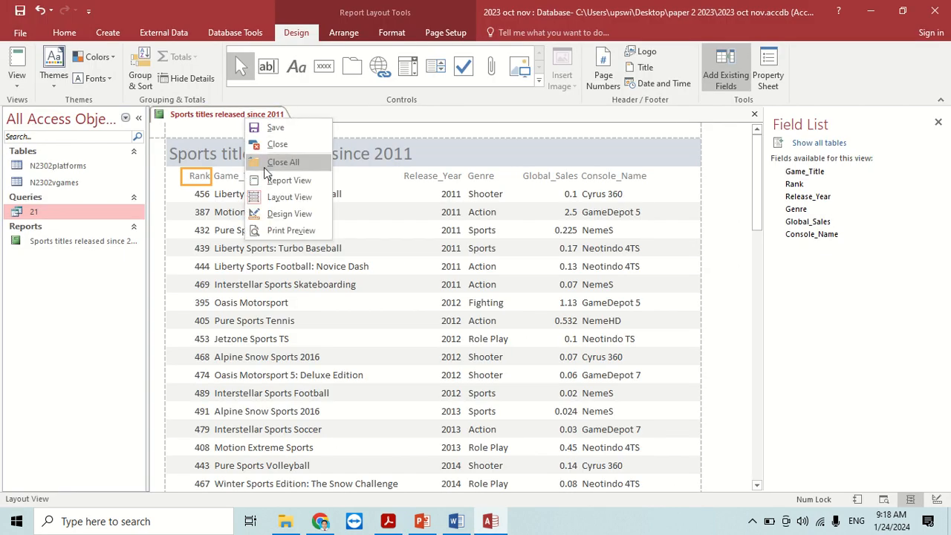
pyautogui.click(280, 214)
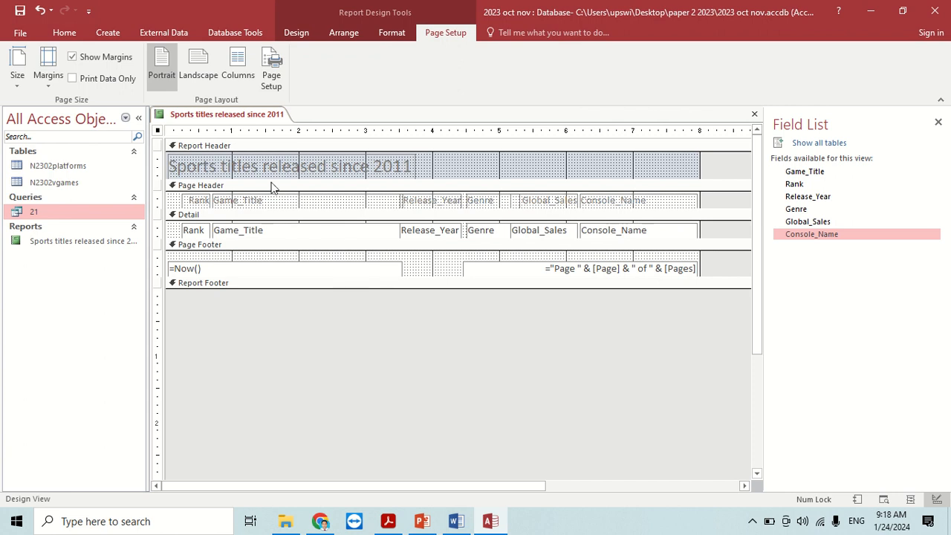
pyautogui.click(296, 32)
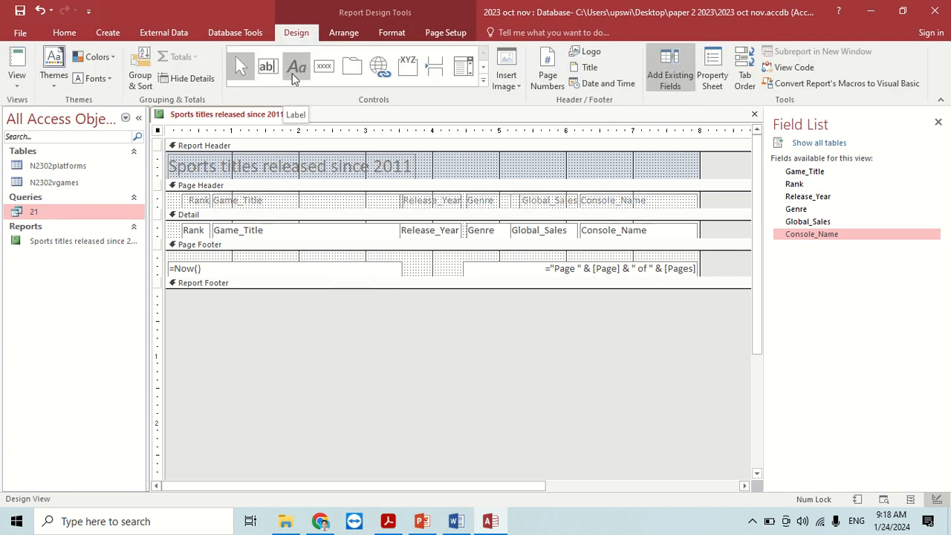
pyautogui.click(295, 78)
pyautogui.moveTo(308, 256); pyautogui.dragTo(463, 274)
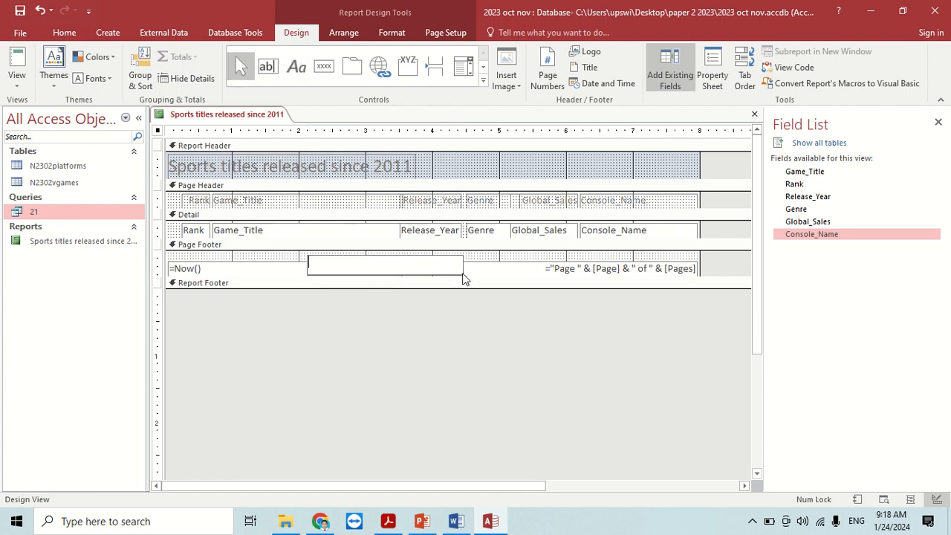
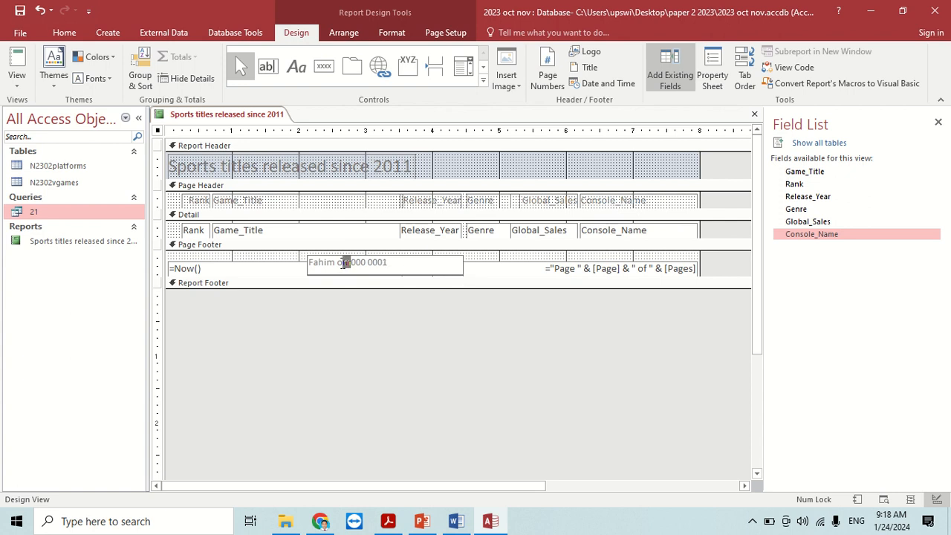
pyautogui.write('DM')
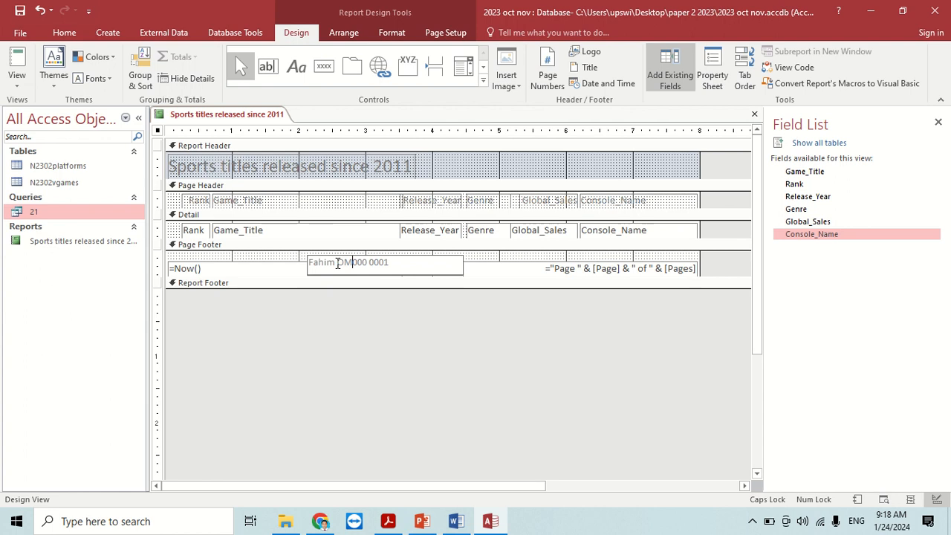
pyautogui.click(509, 257)
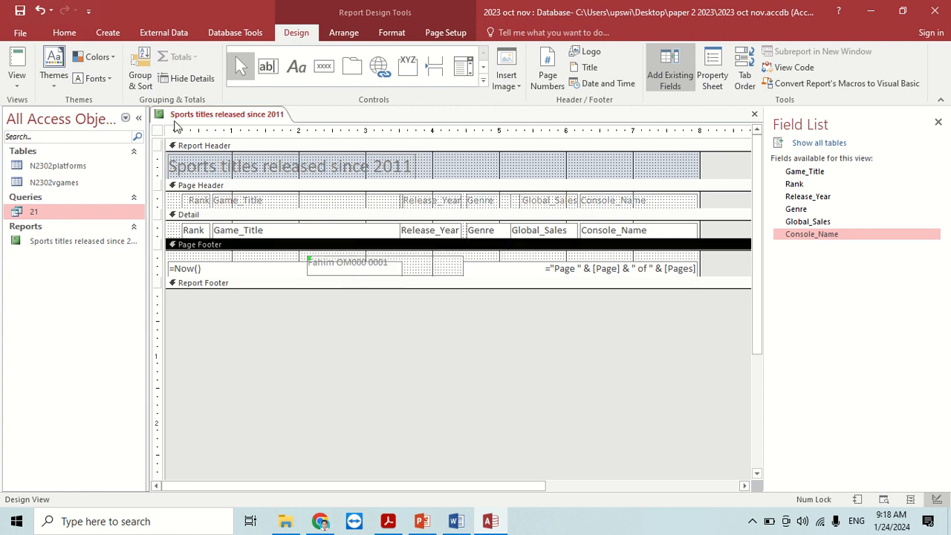
# Open the report in Print Preview and check the page from its title down to the footer label.
pyautogui.rightClick(186, 115)
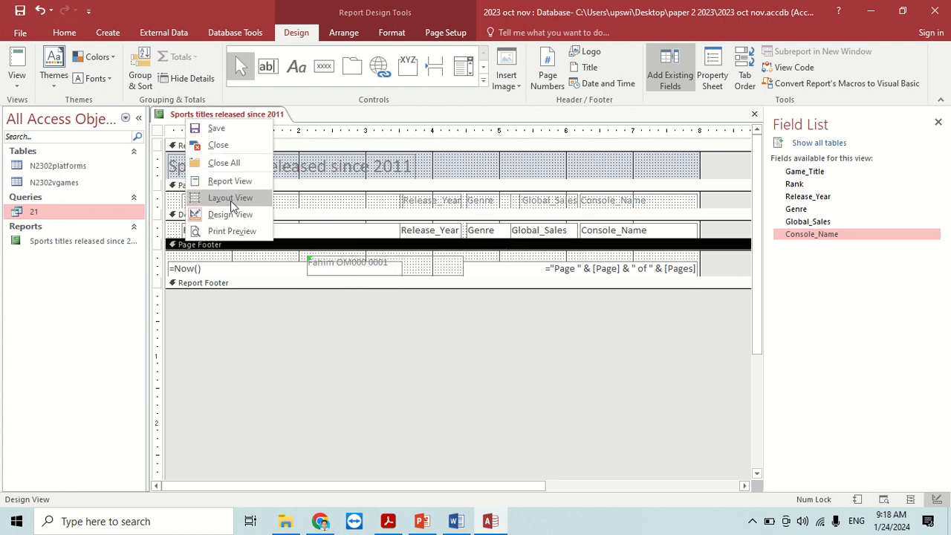
pyautogui.click(227, 231)
pyautogui.scroll(-10, 514, 304)
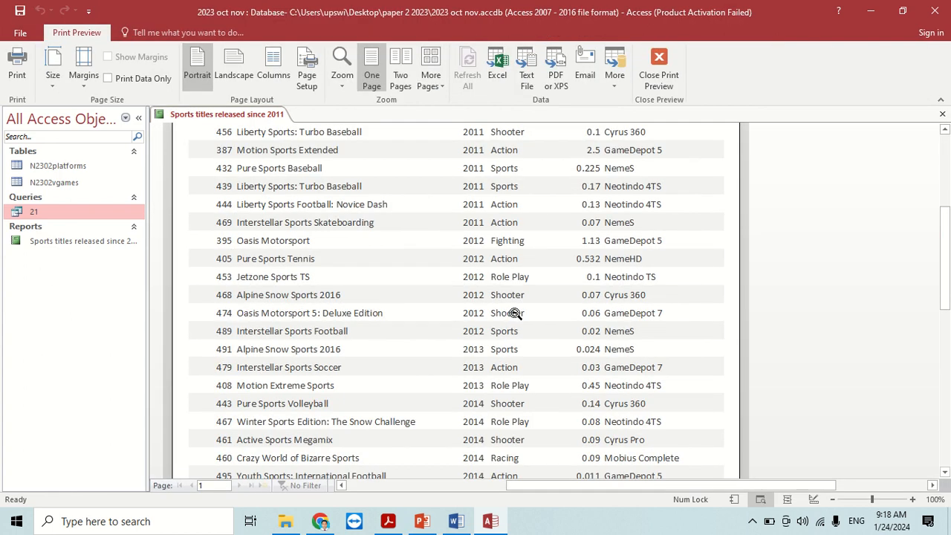
pyautogui.scroll(10, 520, 335)
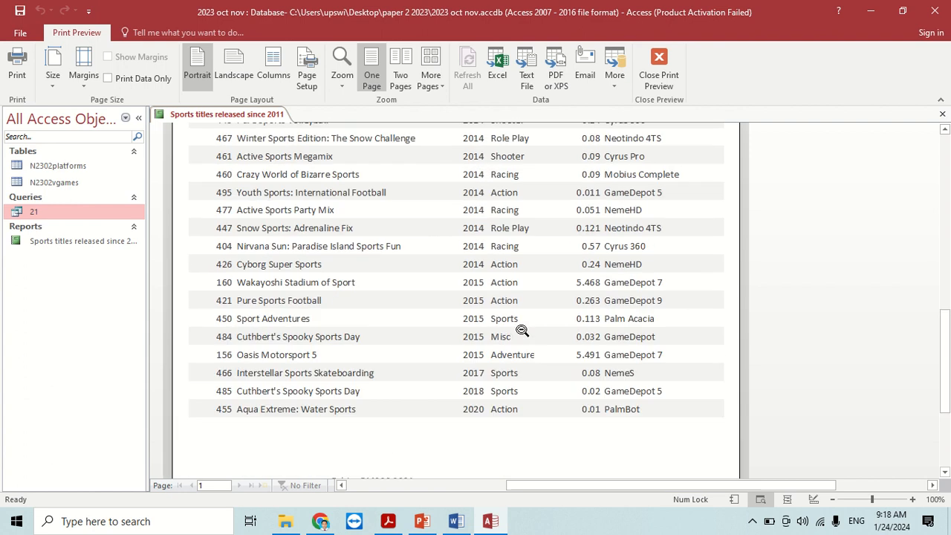
pyautogui.click(522, 330)
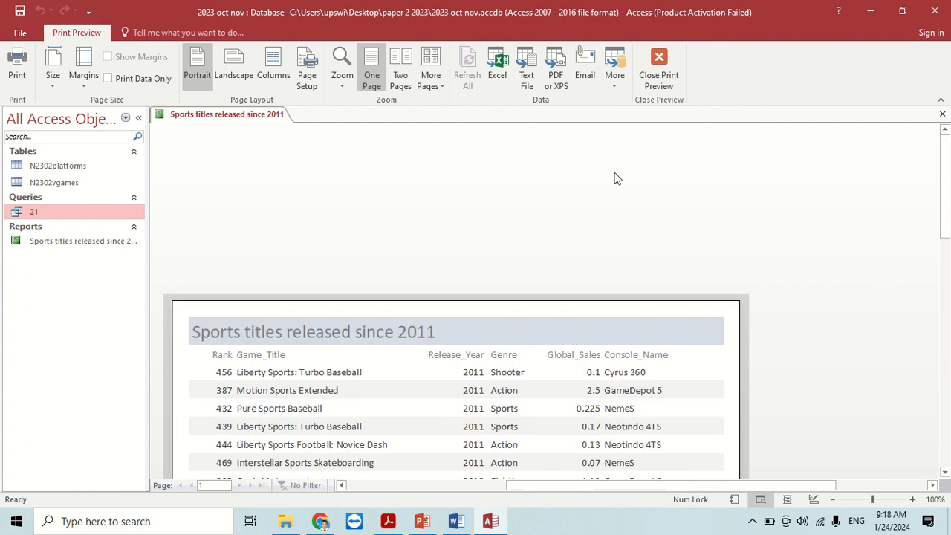
# Leave the print preview, then save and close the Sports titles released since 2011 report.
pyautogui.click(658, 70)
pyautogui.click(20, 10)
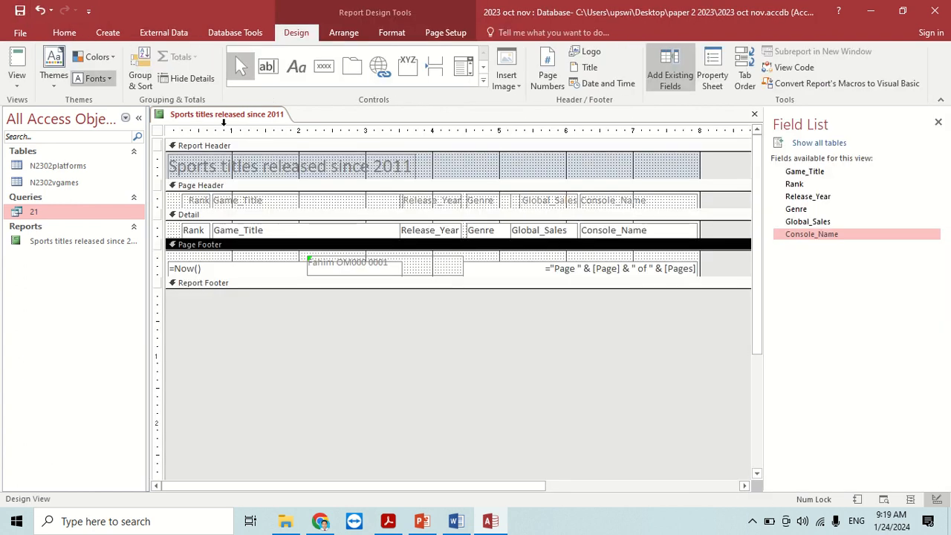
pyautogui.click(754, 114)
# Switch to the exam paper PDF and read the requirements of question 22 for the next tabular report.
pyautogui.click(387, 521)
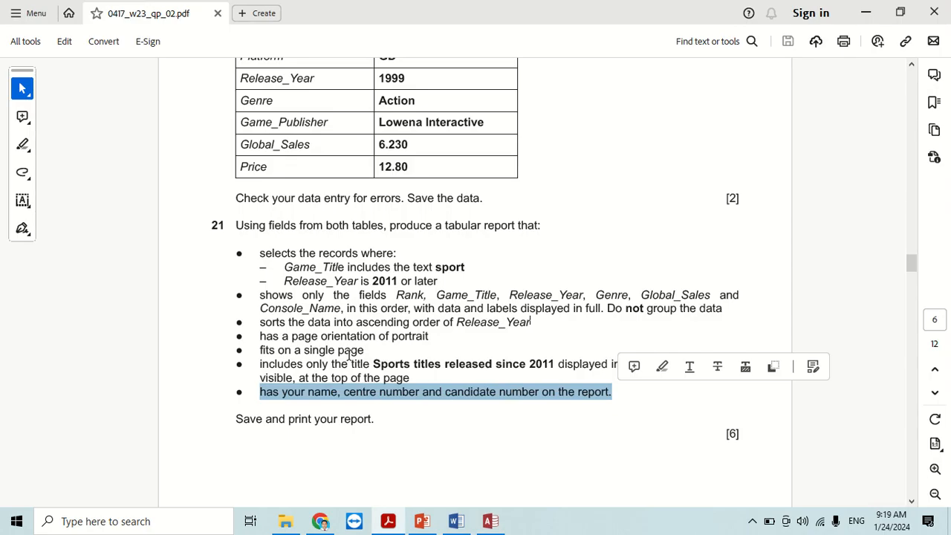
pyautogui.scroll(-3, 349, 355)
pyautogui.moveTo(236, 288); pyautogui.dragTo(403, 293)
pyautogui.click(399, 304)
pyautogui.scroll(-10, 400, 311)
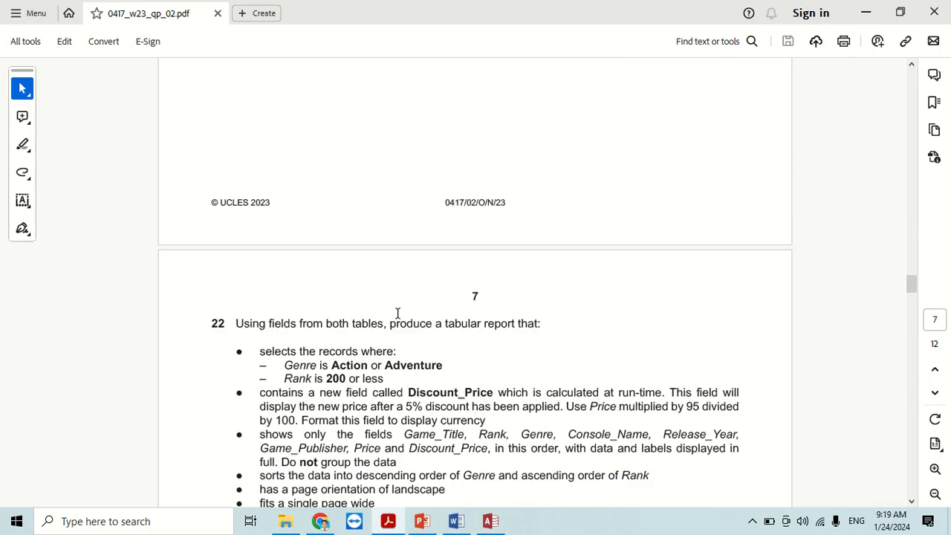
pyautogui.scroll(2, 399, 312)
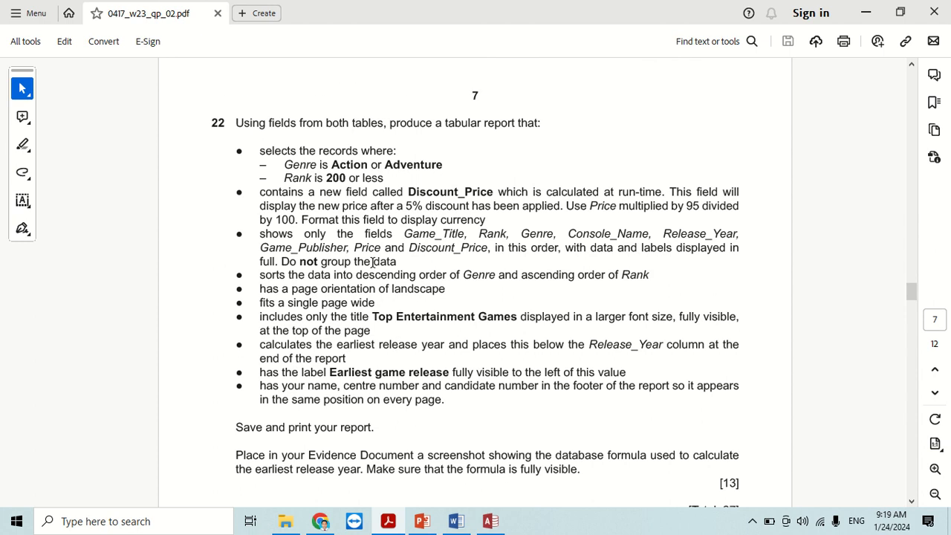
pyautogui.moveTo(235, 124); pyautogui.dragTo(525, 126)
# Back in Access, start a Simple Query Wizard query with all fields from the N2302platforms and N2302vgames tables.
pyautogui.hotkey('alt', 'Tab')
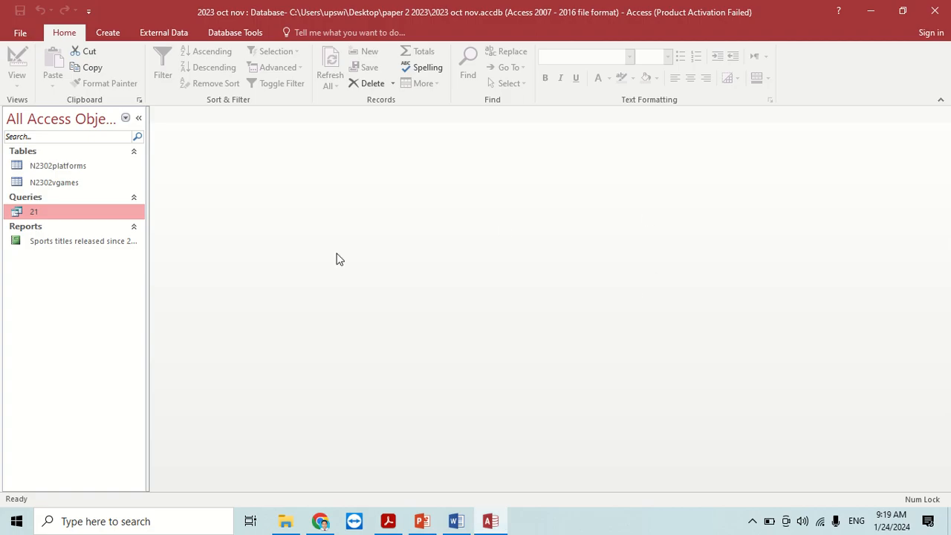
pyautogui.click(127, 35)
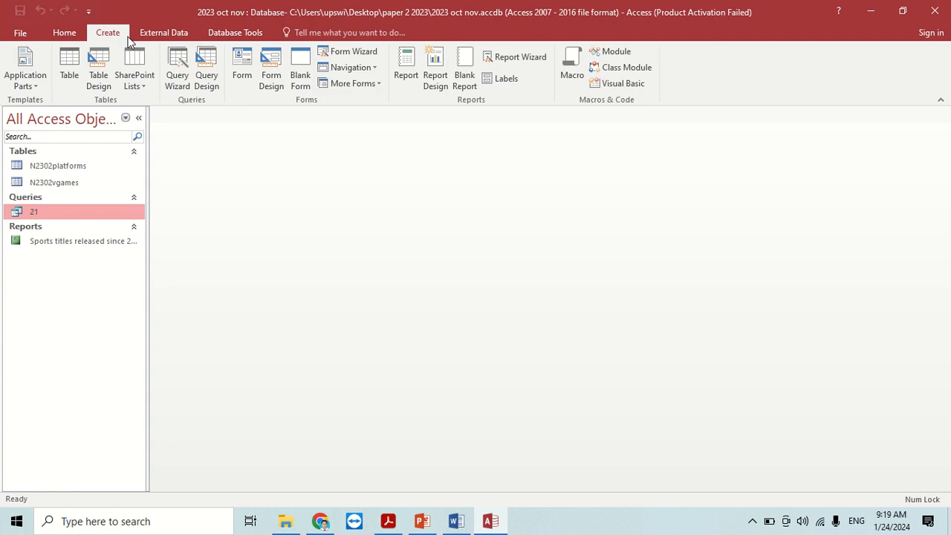
pyautogui.click(178, 68)
pyautogui.click(531, 330)
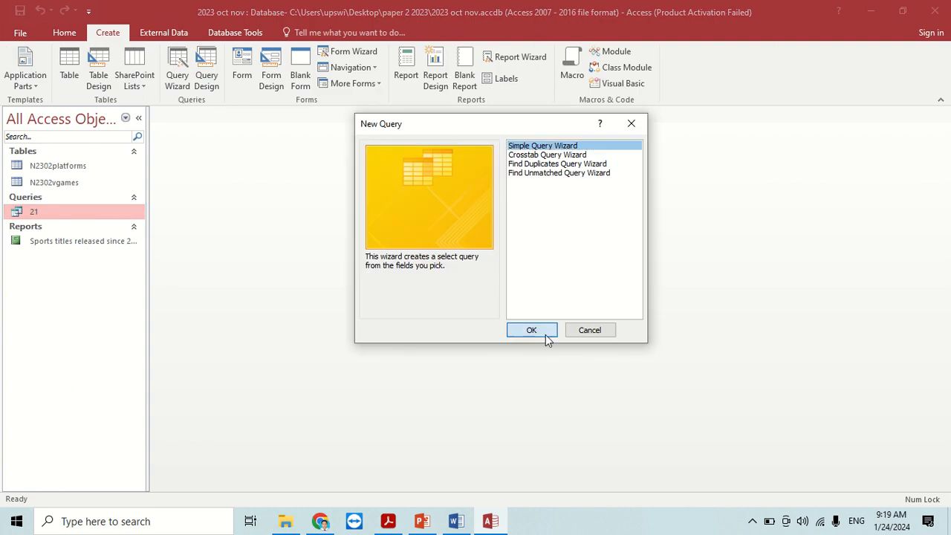
pyautogui.click(490, 183)
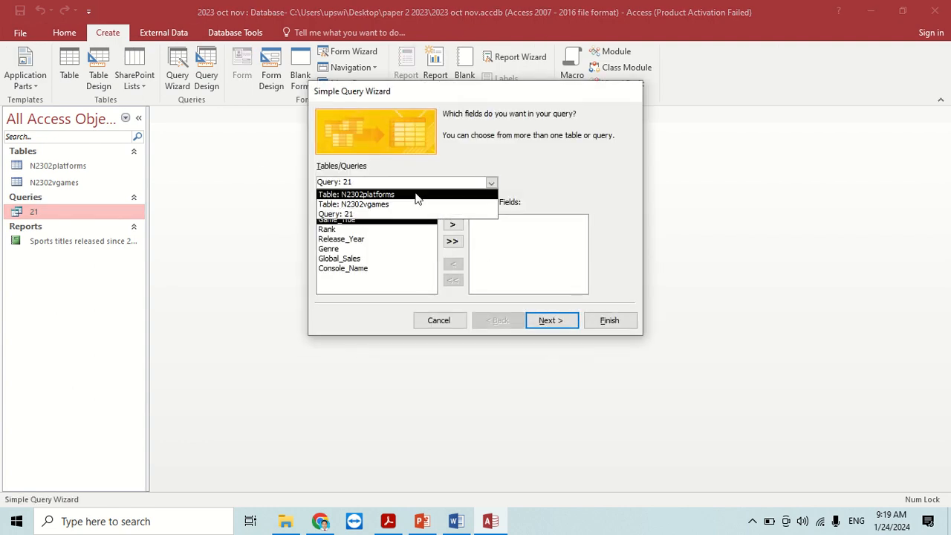
pyautogui.click(418, 194)
pyautogui.click(452, 241)
pyautogui.click(491, 183)
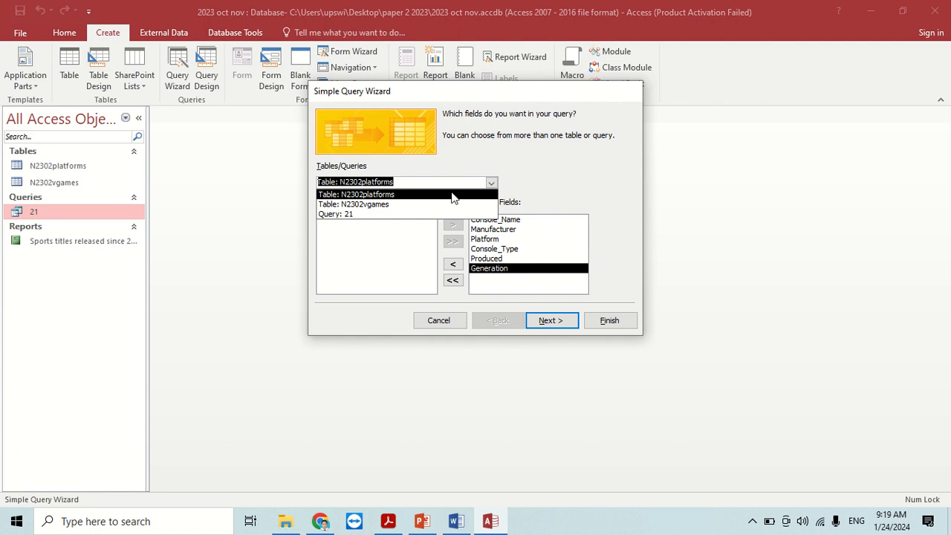
pyautogui.click(380, 204)
pyautogui.click(452, 242)
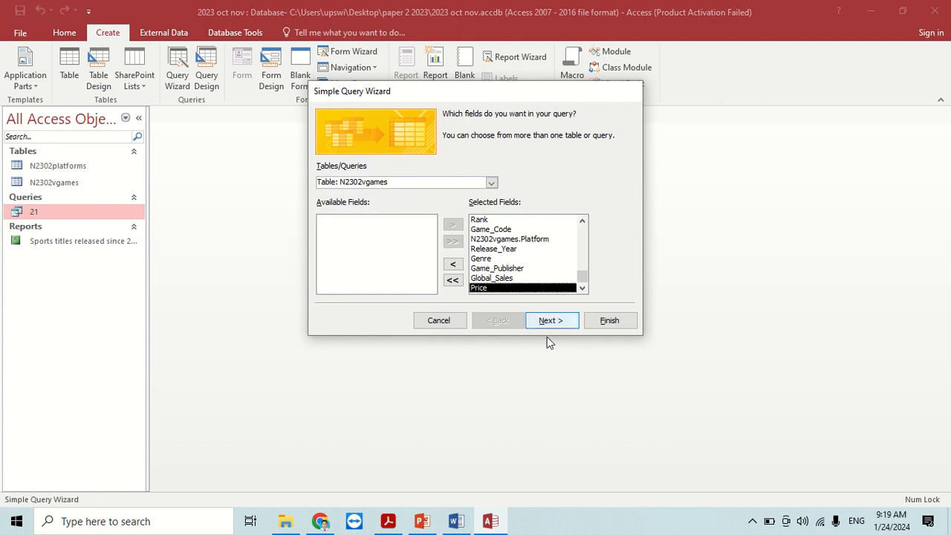
# Finish the wizard as a detail query titled 22, choosing to modify the query design.
pyautogui.click(551, 320)
pyautogui.click(551, 320)
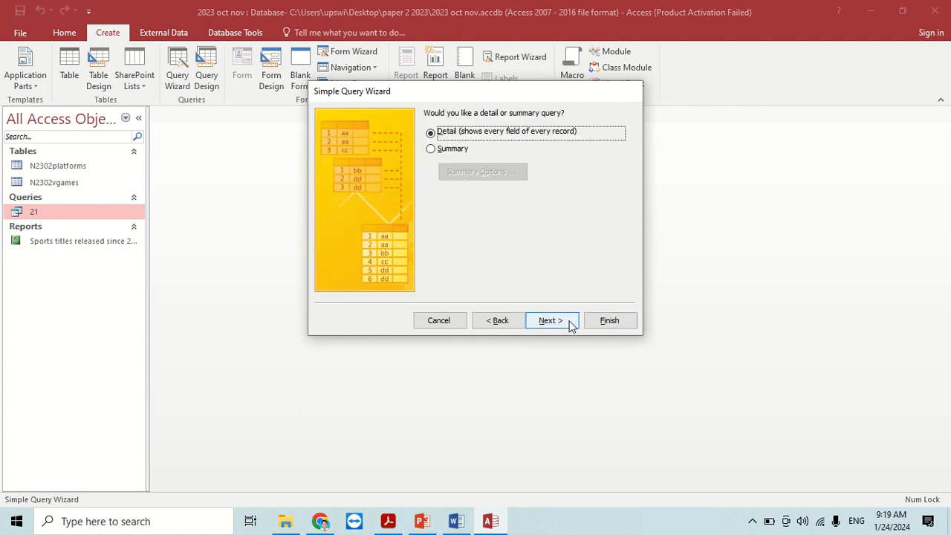
pyautogui.click(468, 246)
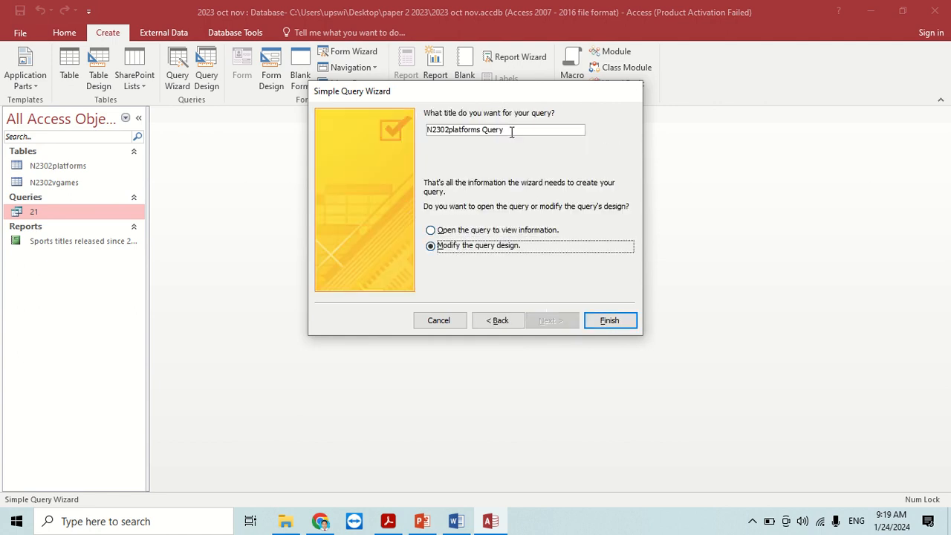
pyautogui.moveTo(511, 132); pyautogui.dragTo(379, 130)
pyautogui.write('22')
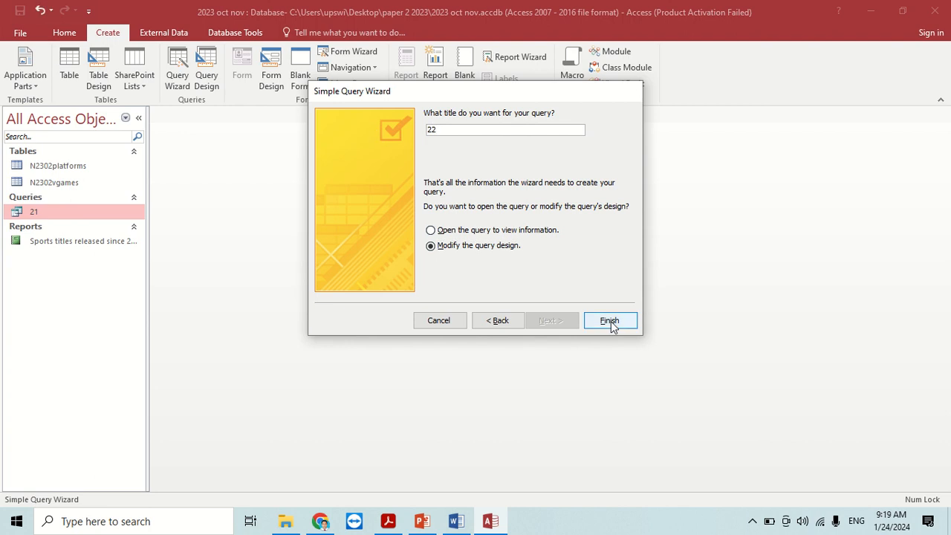
pyautogui.click(609, 320)
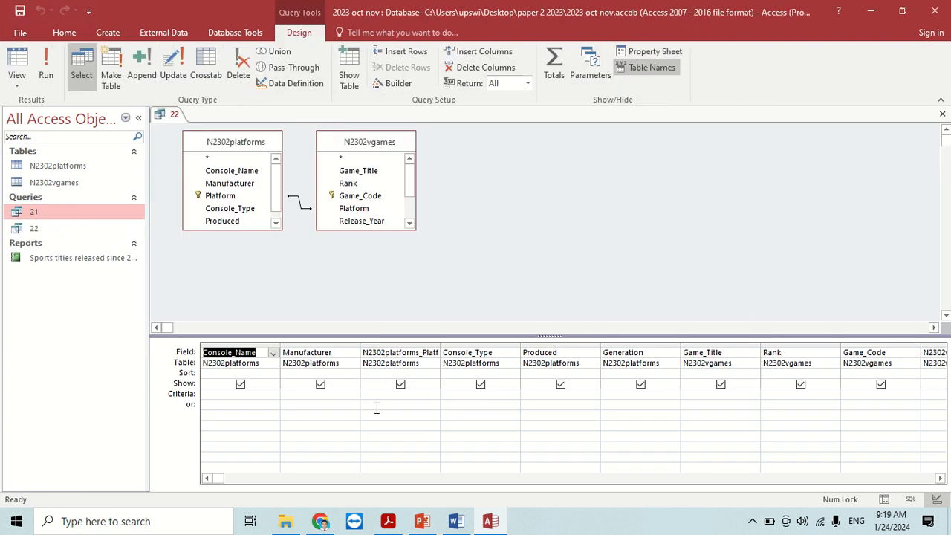
# Following question 22 in the exam paper, set the Genre criterion of the query to Action or adventure.
pyautogui.click(388, 521)
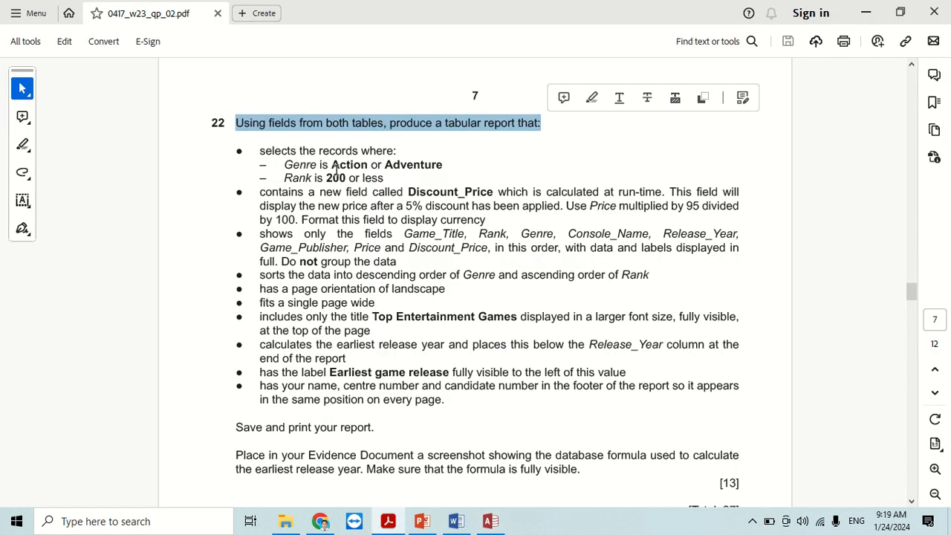
pyautogui.hotkey('alt', 'Tab')
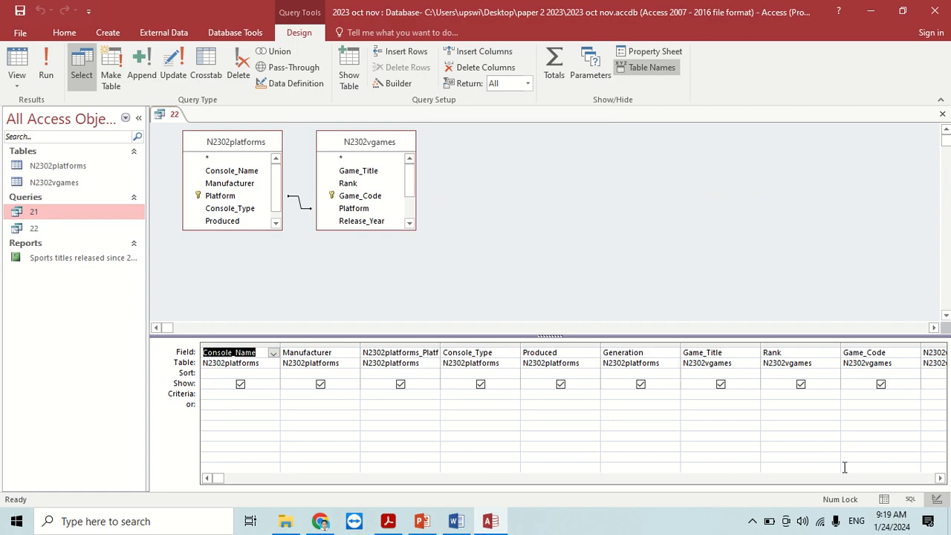
pyautogui.click(939, 478)
pyautogui.click(939, 478)
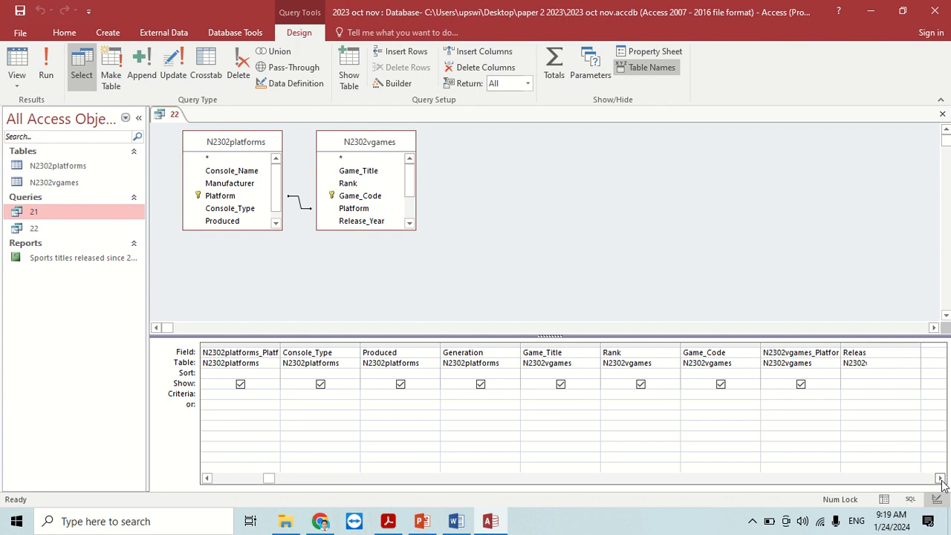
pyautogui.click(940, 479)
pyautogui.click(939, 479)
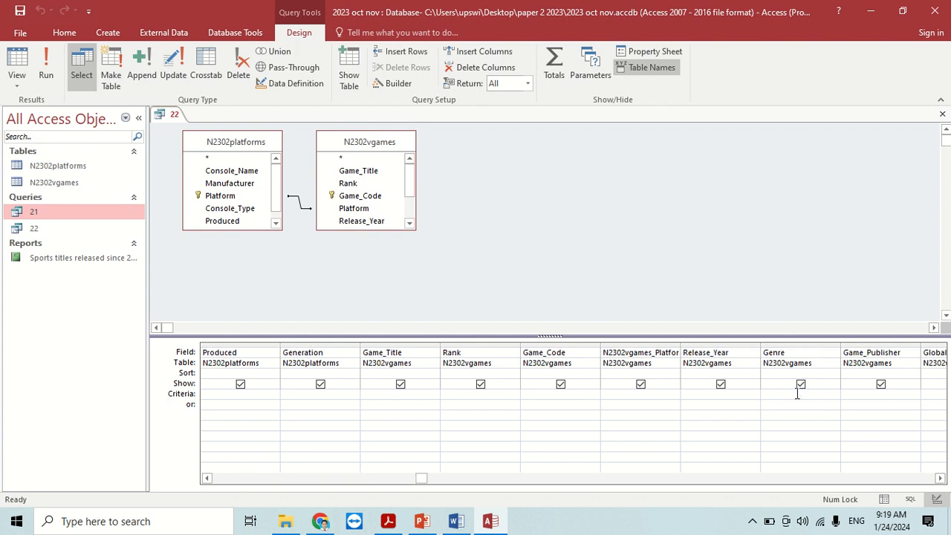
pyautogui.press('capslock')
pyautogui.write('A')
pyautogui.press('capslock')
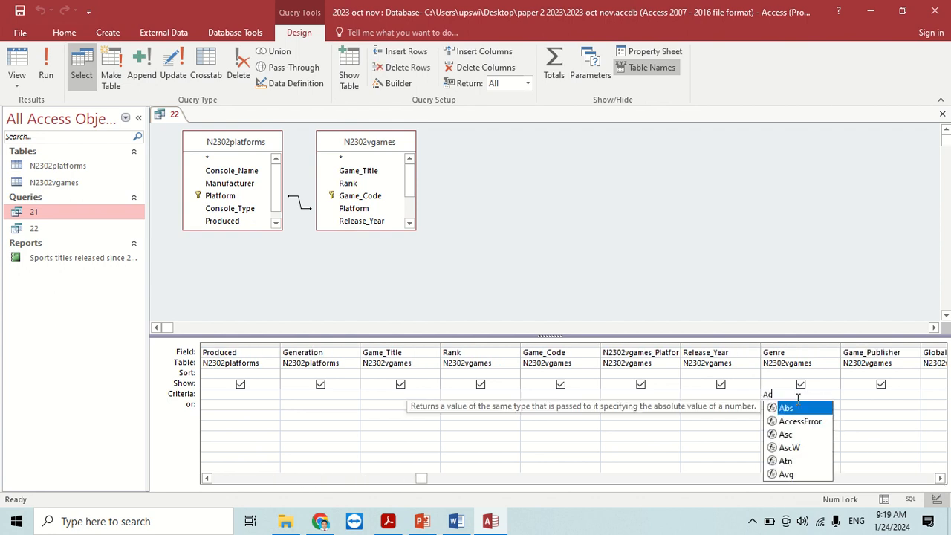
pyautogui.write('ction or')
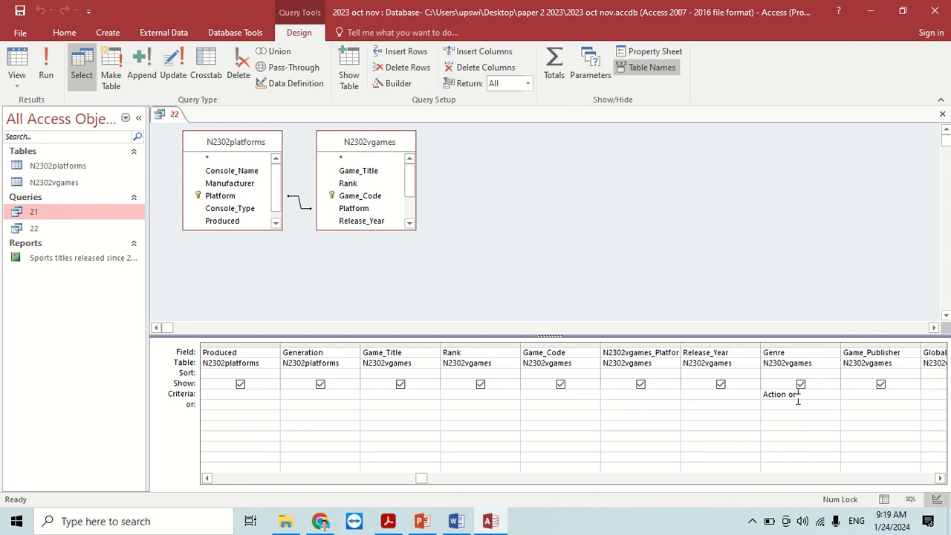
pyautogui.write('dventure')
# Check the rank condition in the exam paper and set the Rank criterion to <=200.
pyautogui.hotkey('alt', 'Tab')
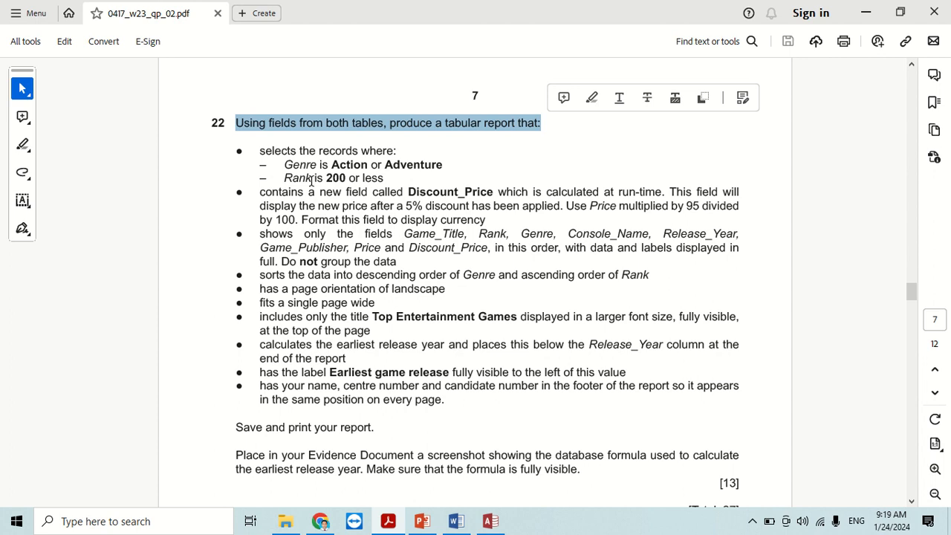
pyautogui.hotkey('alt', 'Tab')
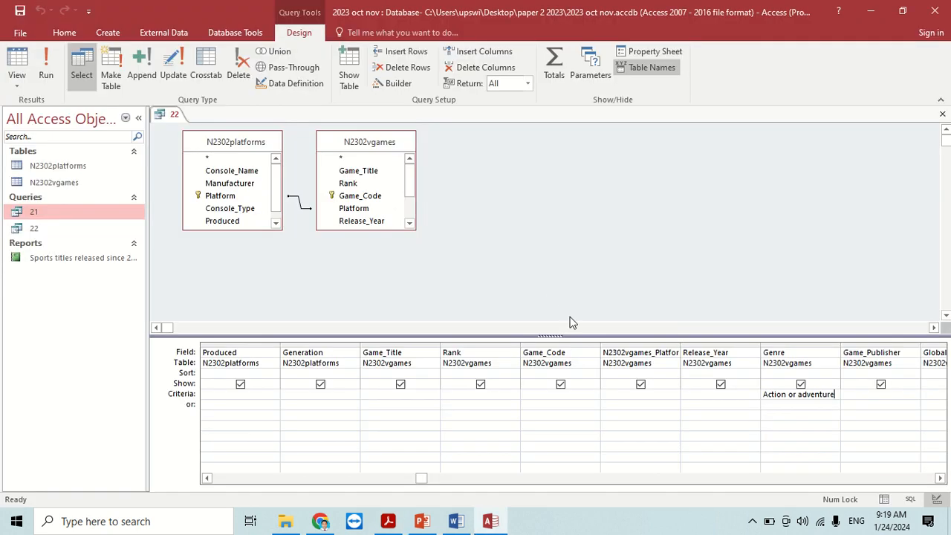
pyautogui.click(481, 395)
pyautogui.write('<=2')
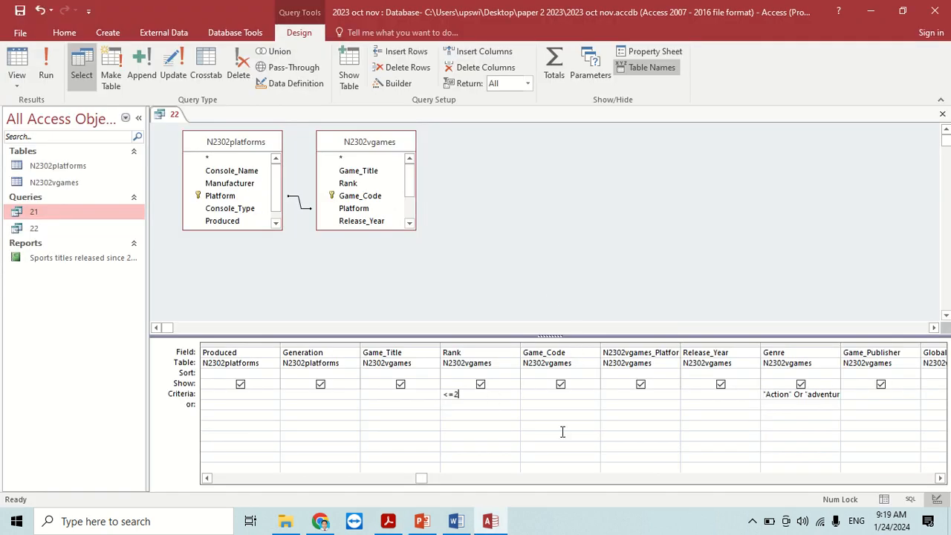
pyautogui.write('00')
# Run the query and check the Genre and Rank columns against the criteria.
pyautogui.click(46, 75)
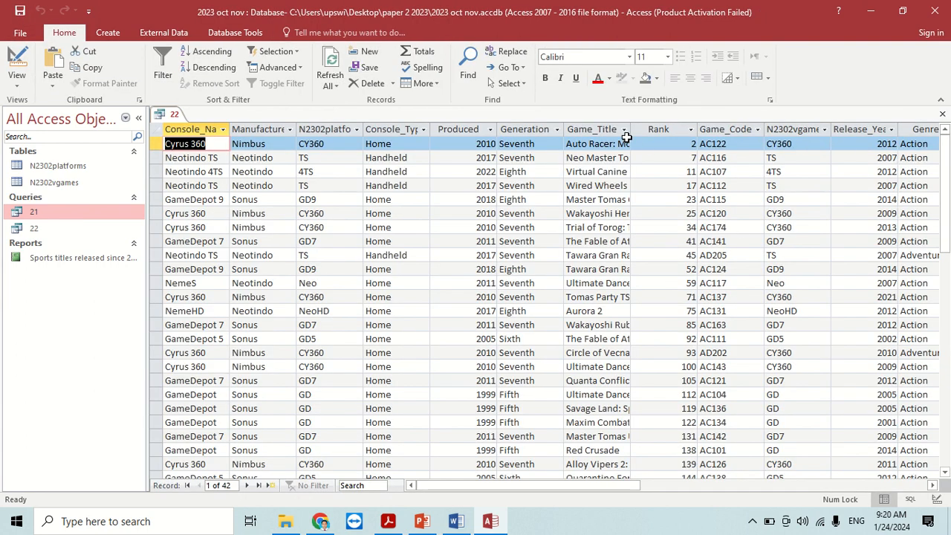
pyautogui.click(928, 131)
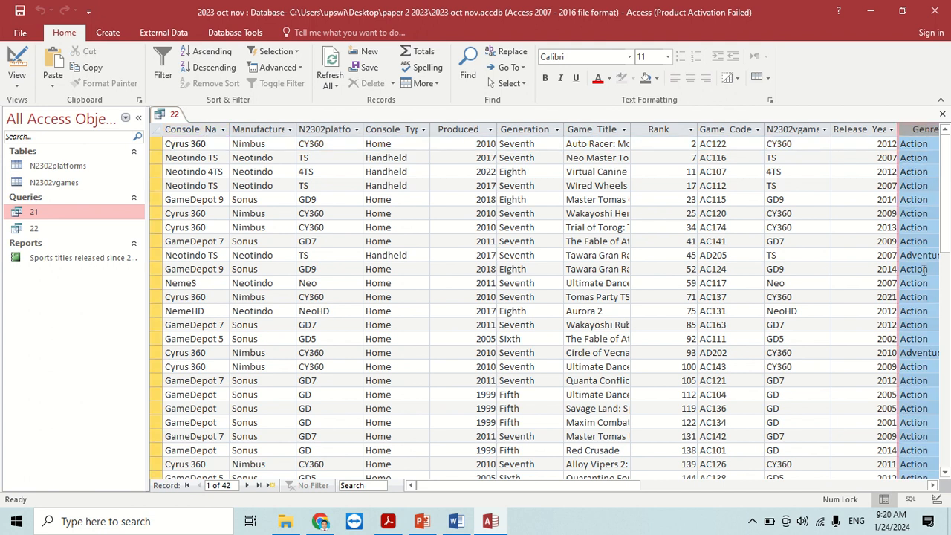
pyautogui.click(664, 129)
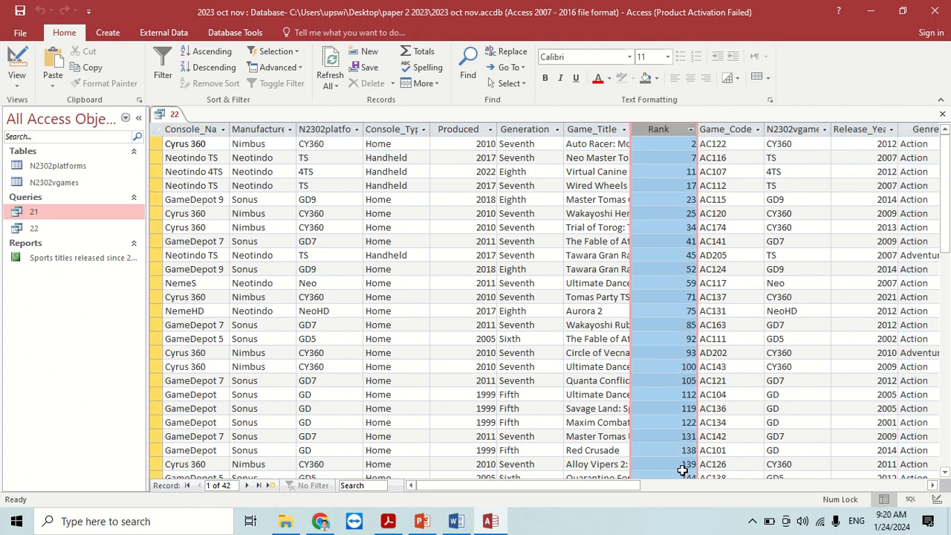
pyautogui.scroll(-5, 661, 361)
pyautogui.scroll(3, 661, 391)
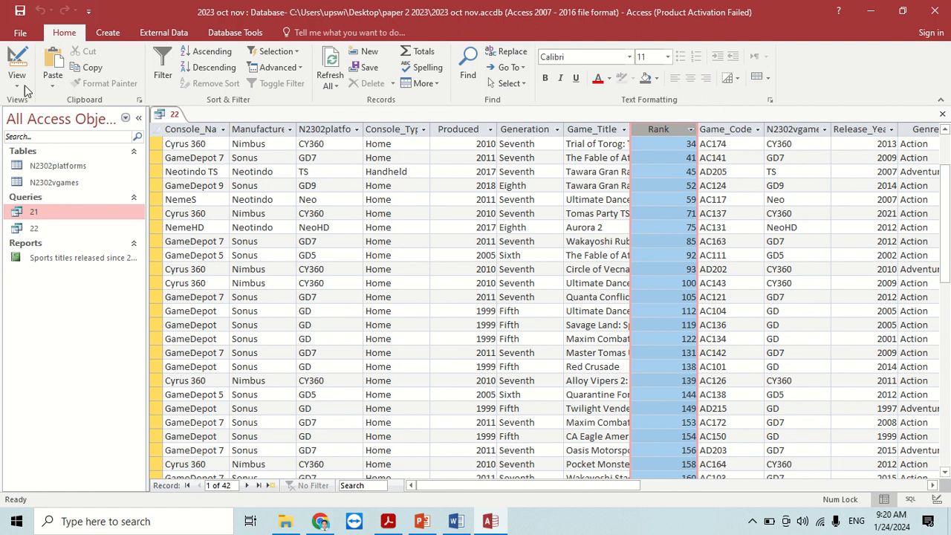
# Return to the query design, check the new field's name in the exam paper, and open the Expression Builder for the empty column after Price.
pyautogui.click(16, 63)
pyautogui.hotkey('alt', 'Tab')
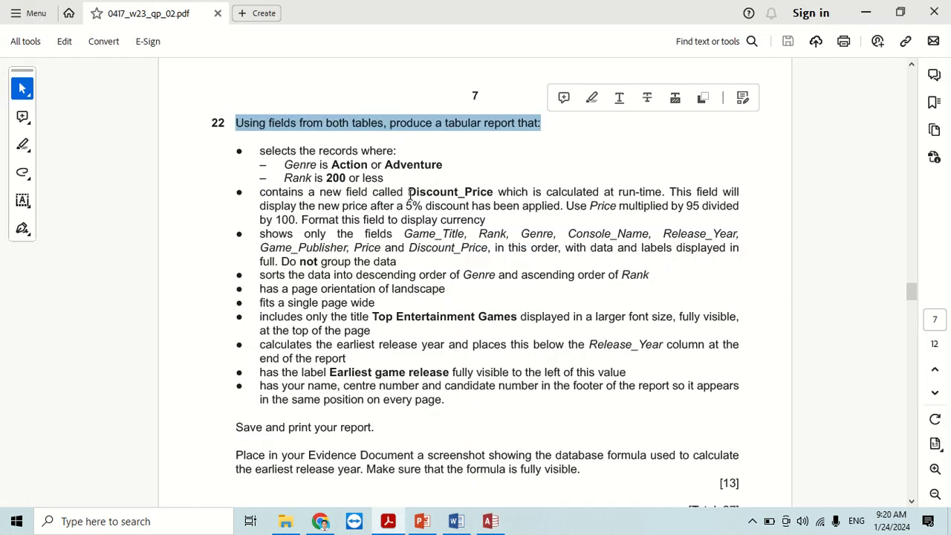
pyautogui.moveTo(407, 194); pyautogui.dragTo(496, 194)
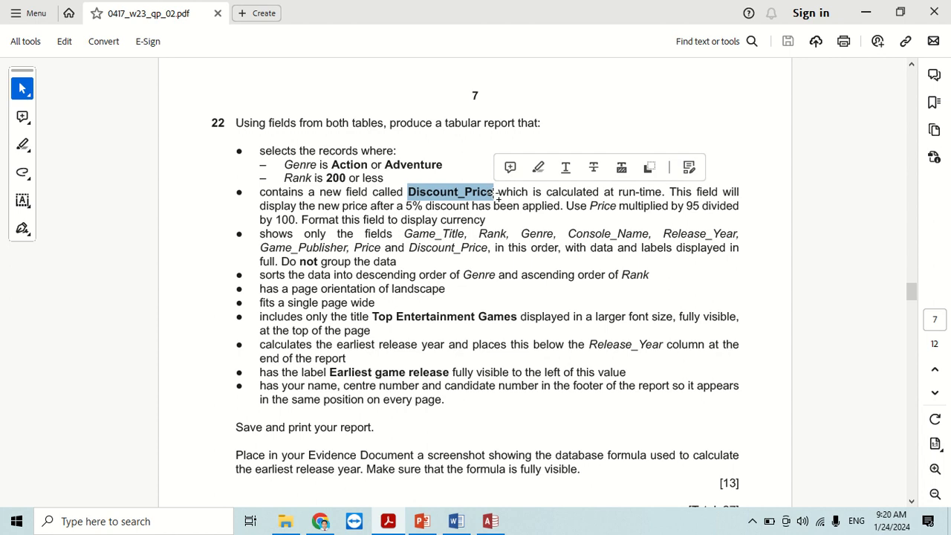
pyautogui.hotkey('alt', 'Tab')
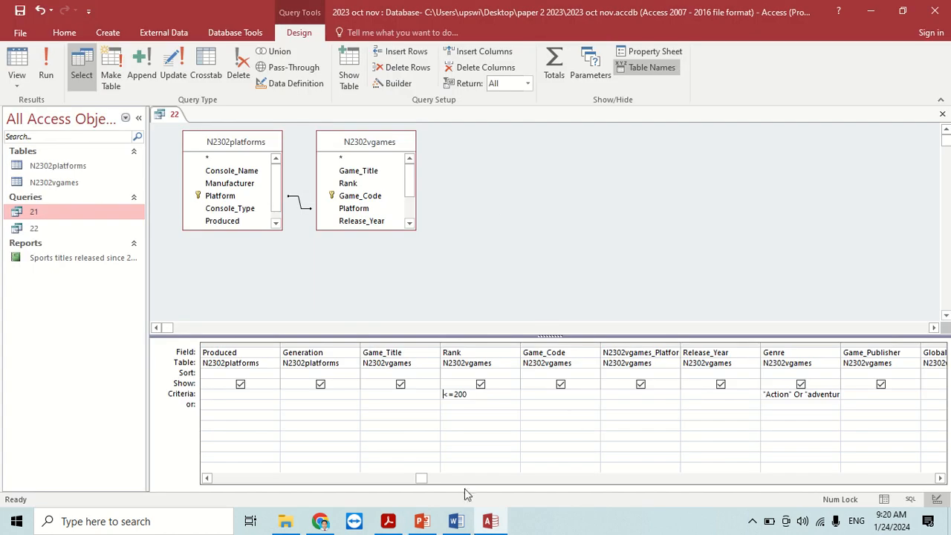
pyautogui.moveTo(427, 479); pyautogui.dragTo(814, 502)
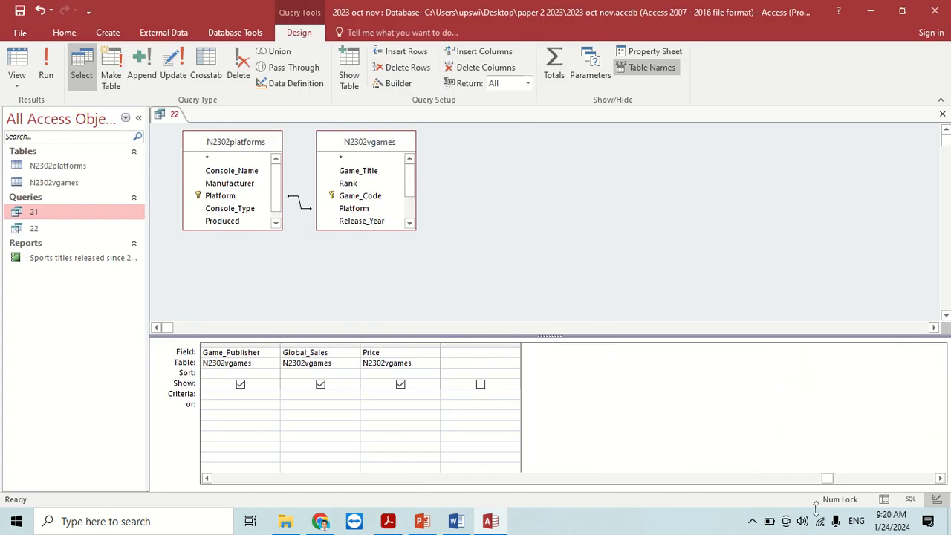
pyautogui.click(460, 352)
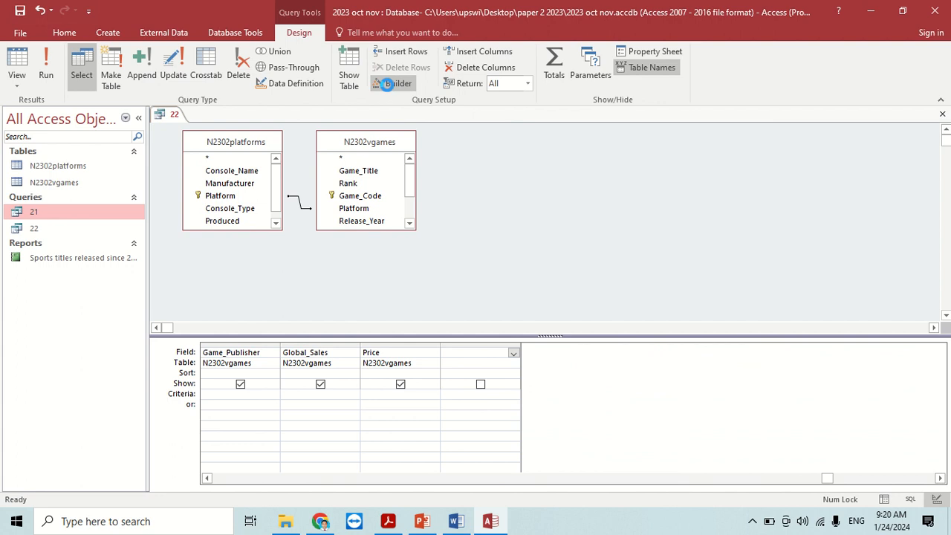
pyautogui.click(393, 84)
# Read in the exam paper how Discount_Price must be calculated and return to the Expression Builder.
pyautogui.hotkey('alt', 'Tab')
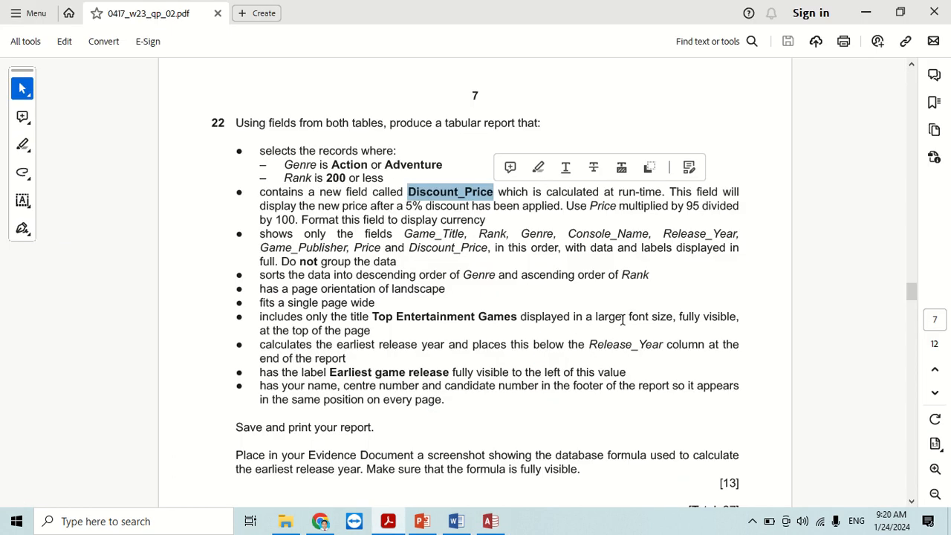
pyautogui.moveTo(669, 195)
pyautogui.mouseDown()
pyautogui.moveTo(710, 194)
pyautogui.moveTo(291, 221)
pyautogui.moveTo(300, 209)
pyautogui.moveTo(407, 205)
pyautogui.moveTo(708, 213)
pyautogui.mouseUp()
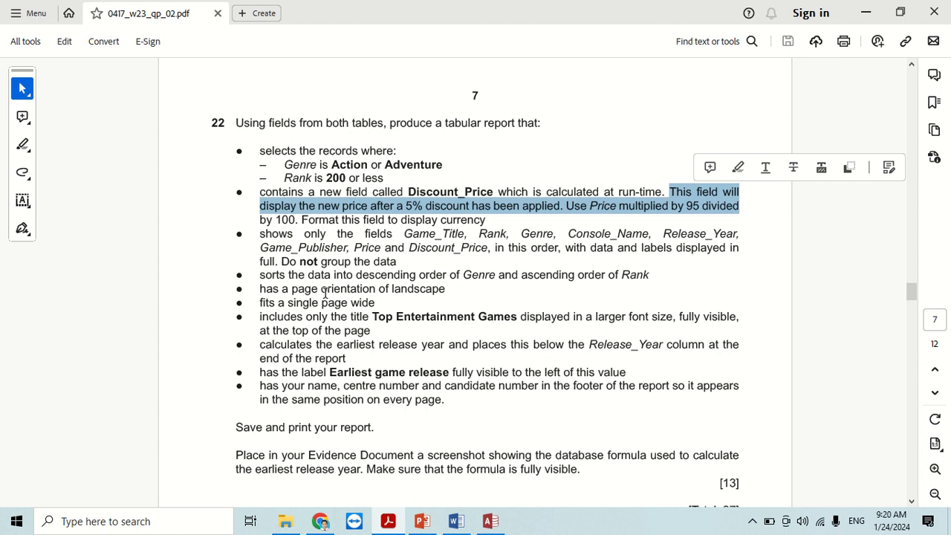
pyautogui.hotkey('alt', 'Tab')
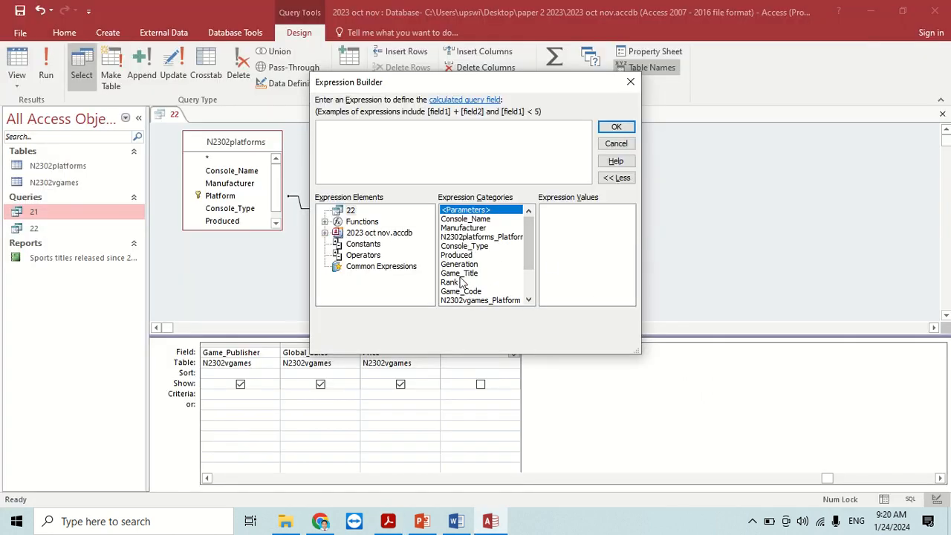
# Build the expression ([Price]*95)/100 for the new calculated field, checking the formula in the exam paper.
pyautogui.scroll(-2, 461, 286)
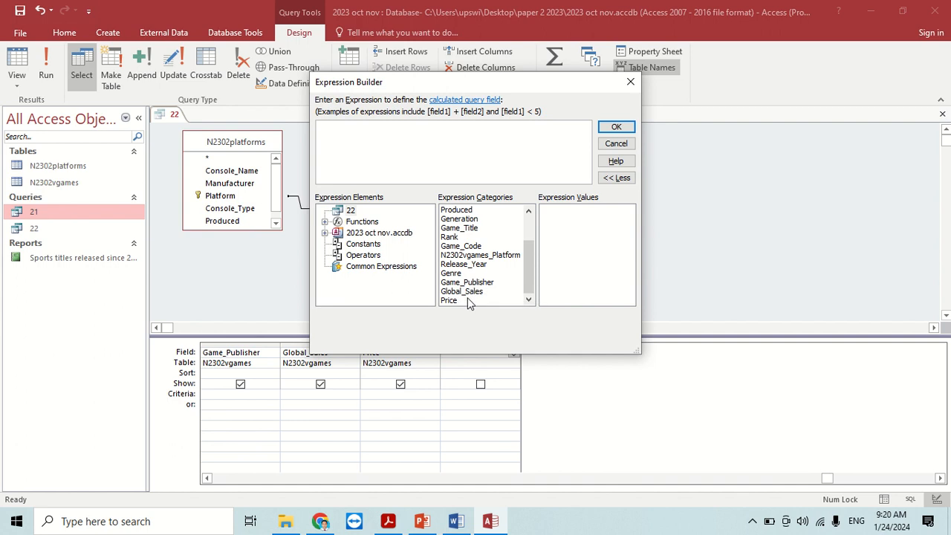
pyautogui.doubleClick(459, 301)
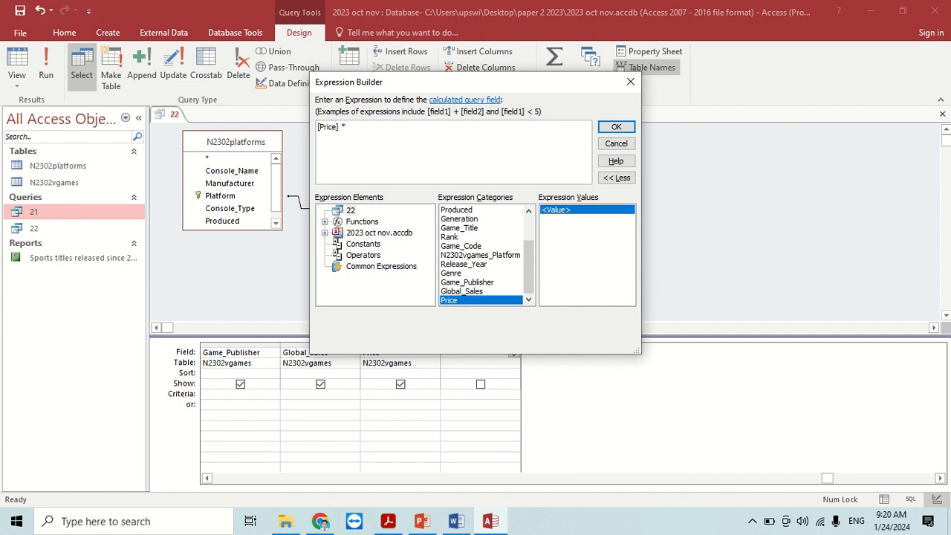
pyautogui.hotkey('alt', 'Tab')
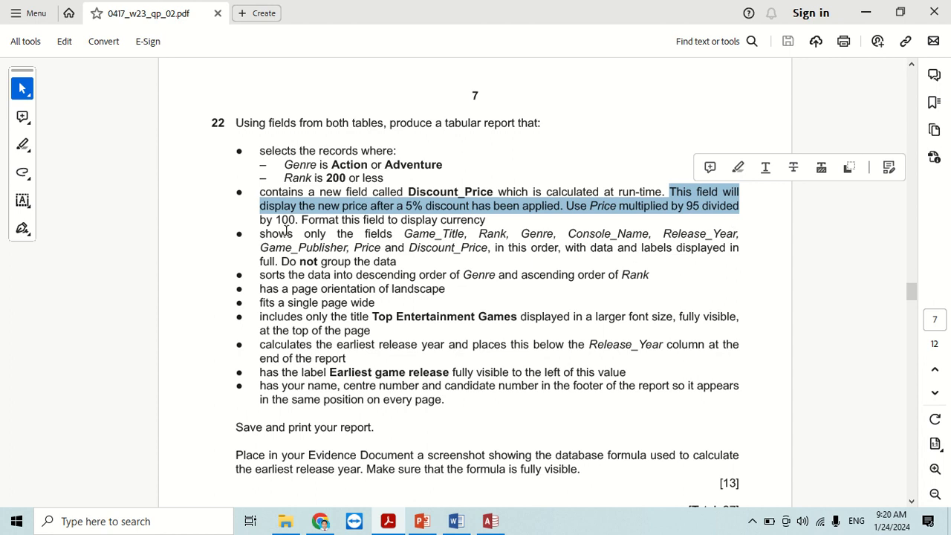
pyautogui.hotkey('alt', 'Tab')
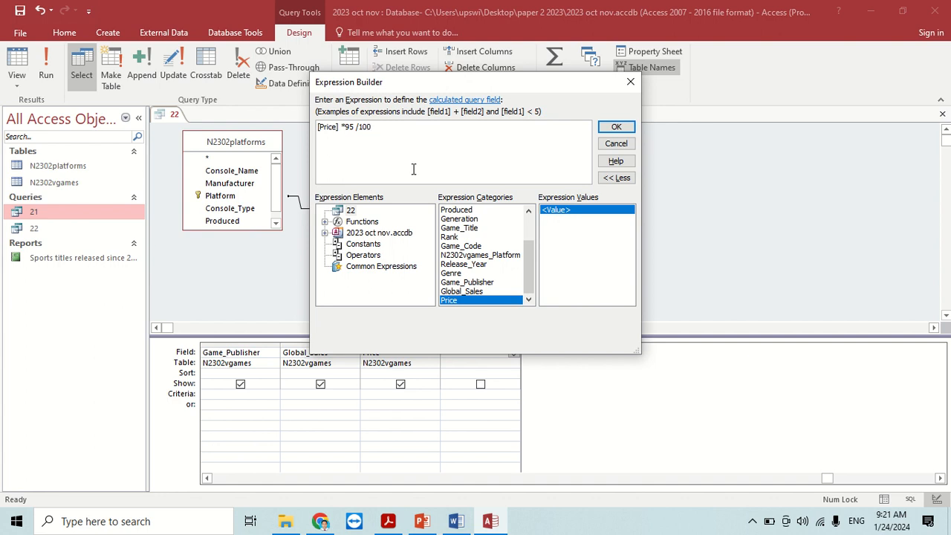
pyautogui.click(354, 126)
pyautogui.write(')')
pyautogui.write('(')
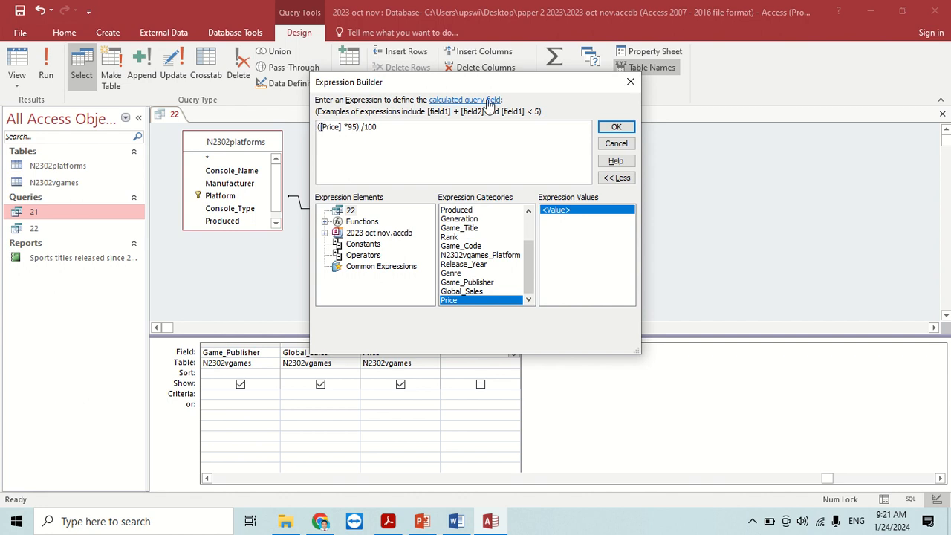
pyautogui.click(616, 127)
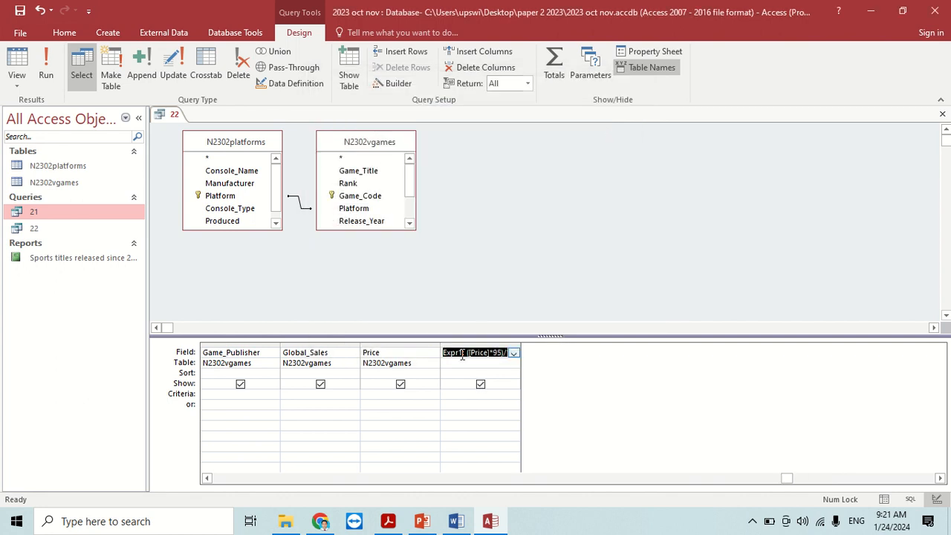
# Name the calculated field Discount_Price, run the query and view the new column's values.
pyautogui.moveTo(462, 352); pyautogui.dragTo(431, 350)
pyautogui.write('Discount_Price: ([P')
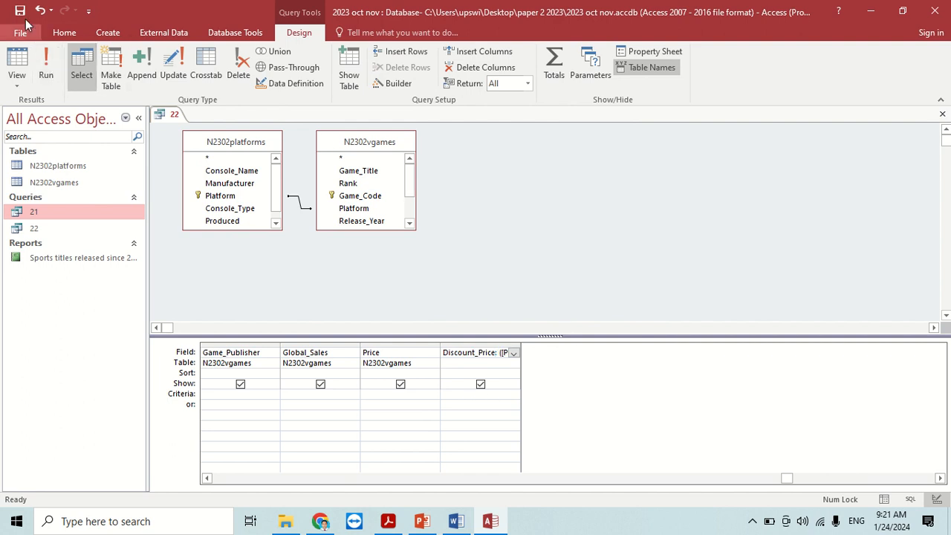
pyautogui.click(46, 69)
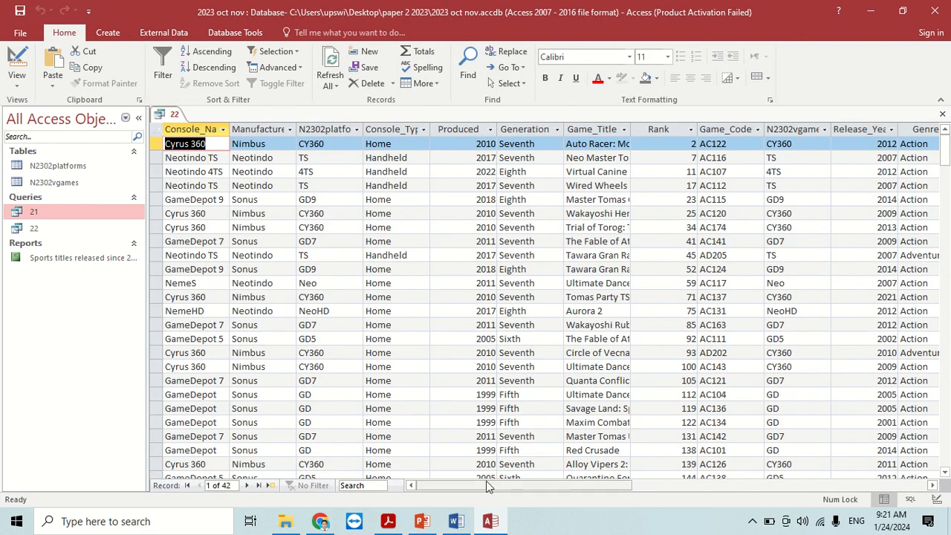
pyautogui.moveTo(490, 485); pyautogui.dragTo(721, 501)
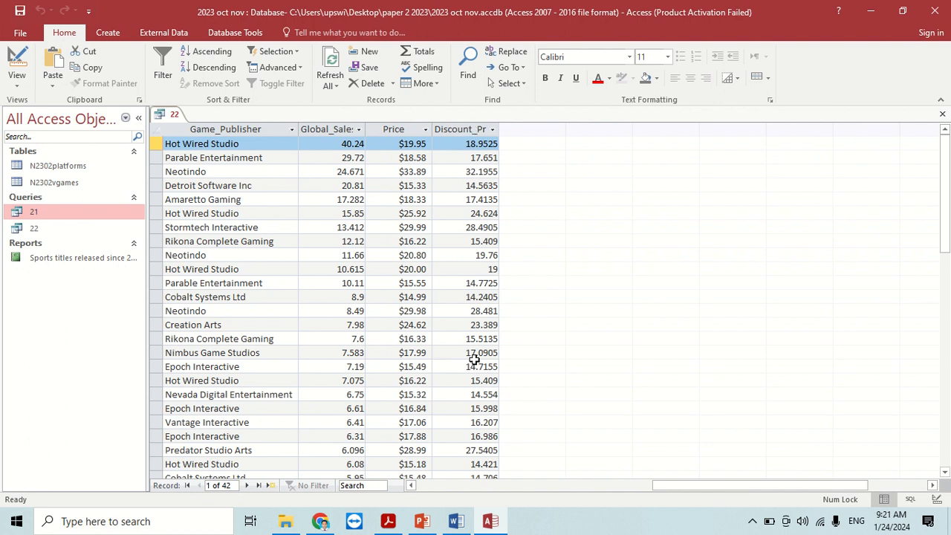
# Check the required format in the exam paper and set the Discount_Price field's Format to Currency in the query design.
pyautogui.hotkey('alt', 'Tab')
pyautogui.click(392, 523)
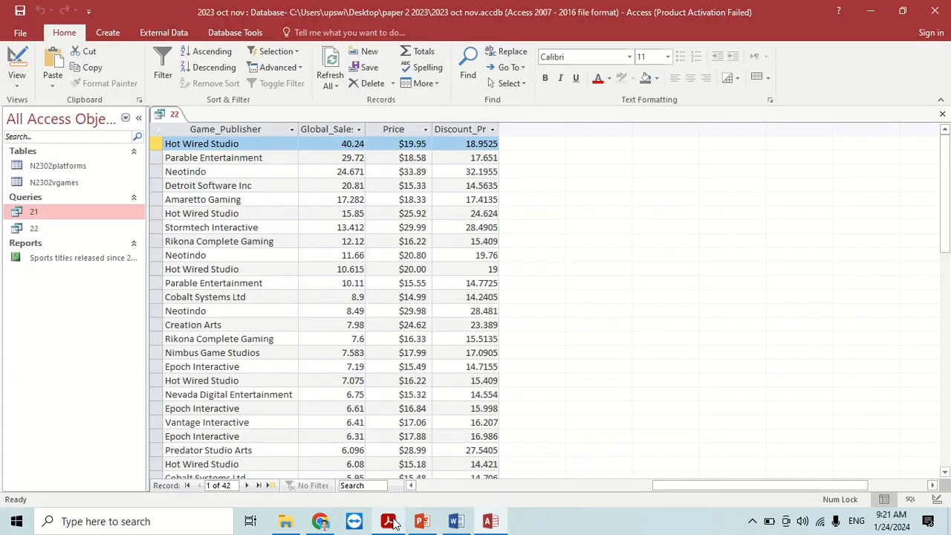
pyautogui.click(391, 522)
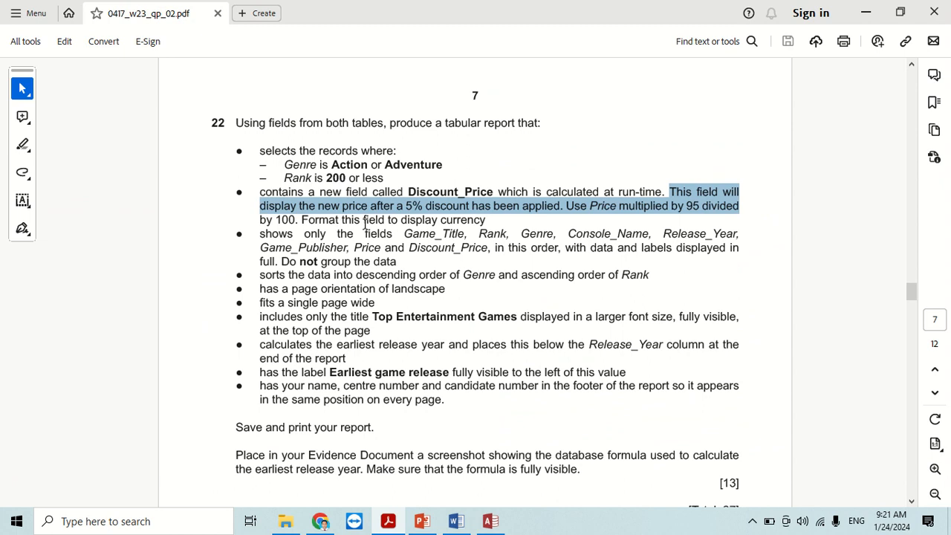
pyautogui.hotkey('alt', 'Tab')
pyautogui.click(454, 132)
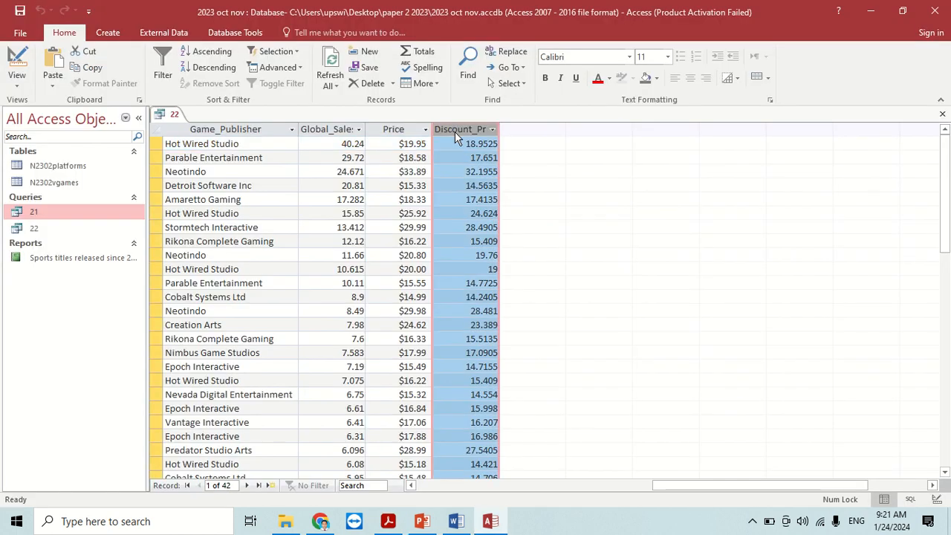
pyautogui.click(25, 65)
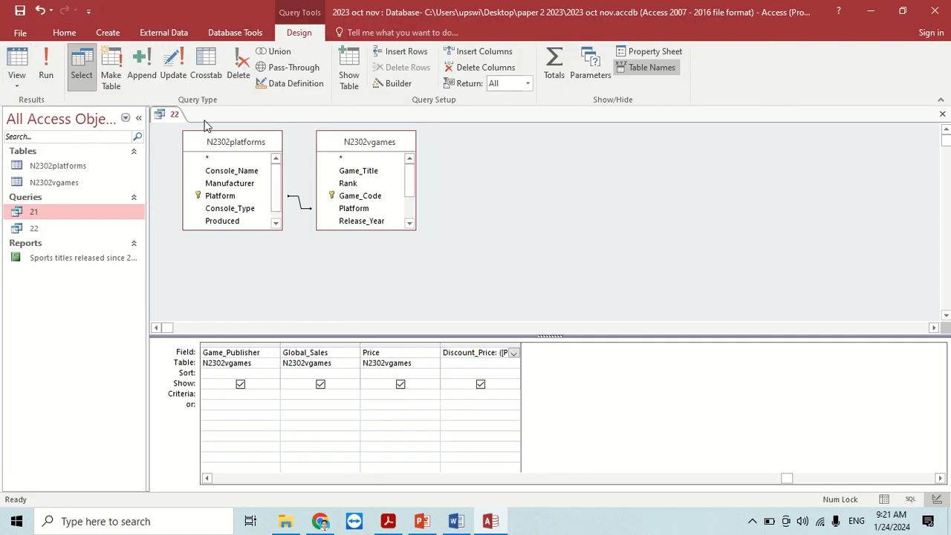
pyautogui.click(655, 52)
pyautogui.click(937, 180)
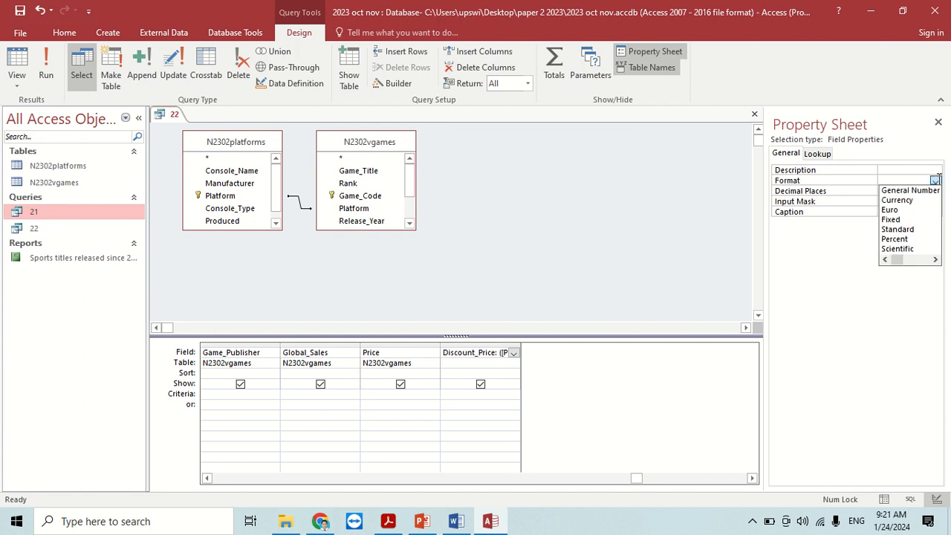
pyautogui.click(900, 202)
# Look up the currency decimal places in the exam paper's Task 3 instructions and set Discount_Price's Decimal Places to 2.
pyautogui.hotkey('alt', 'Tab')
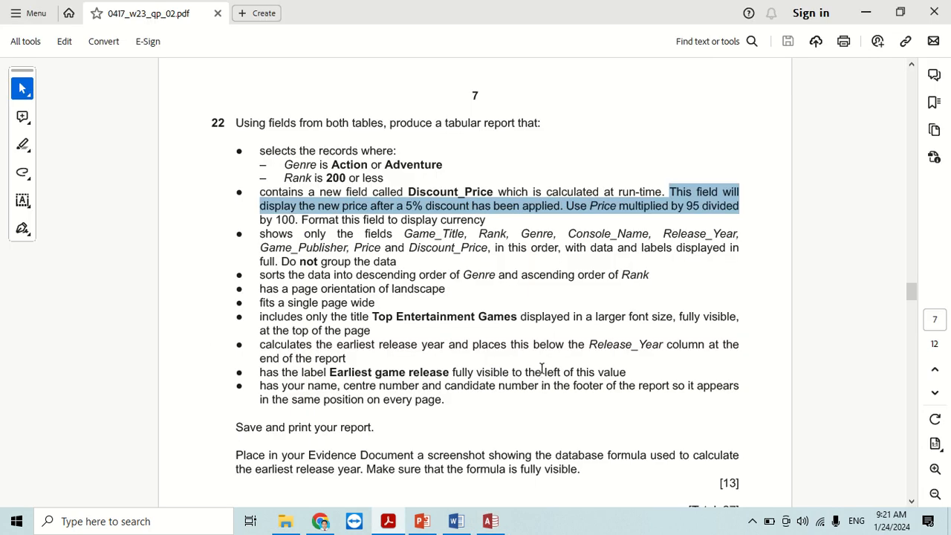
pyautogui.scroll(13, 542, 357)
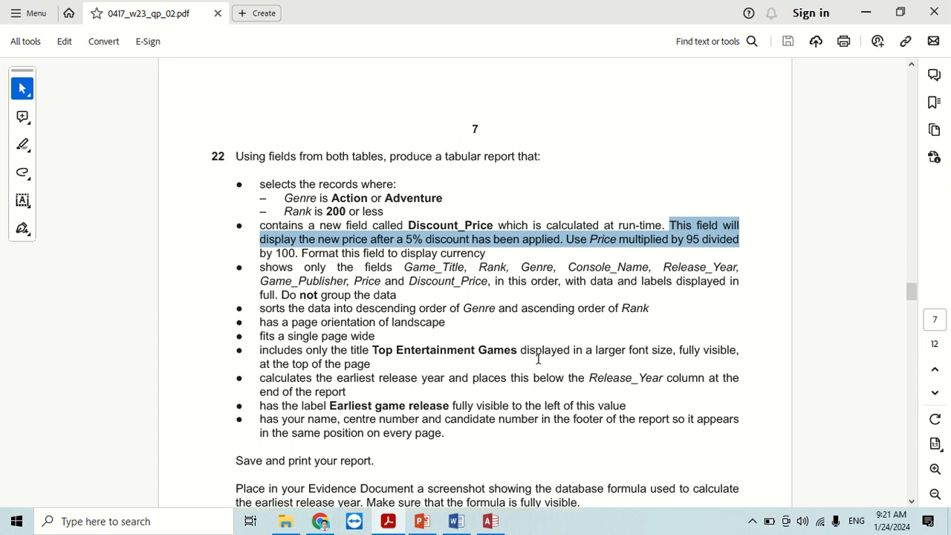
pyautogui.scroll(13, 538, 357)
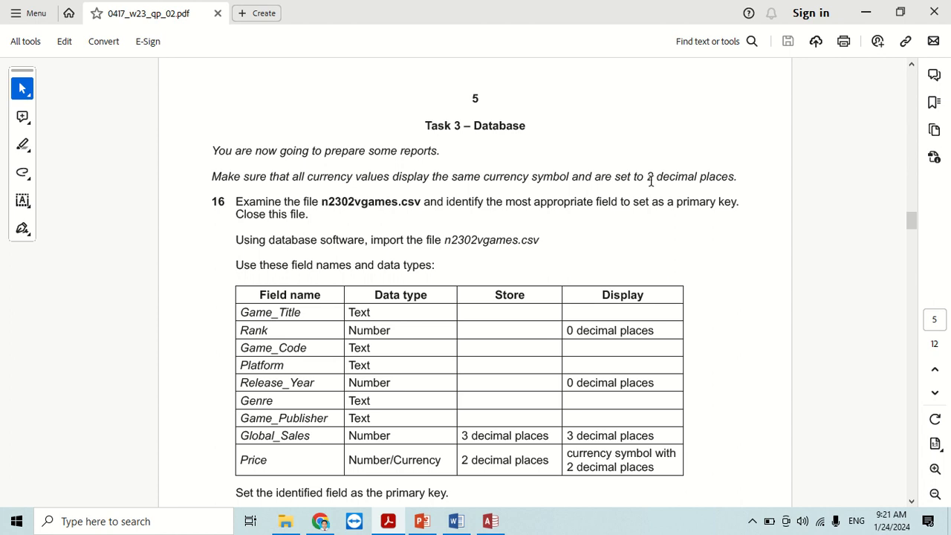
pyautogui.scroll(-20, 636, 298)
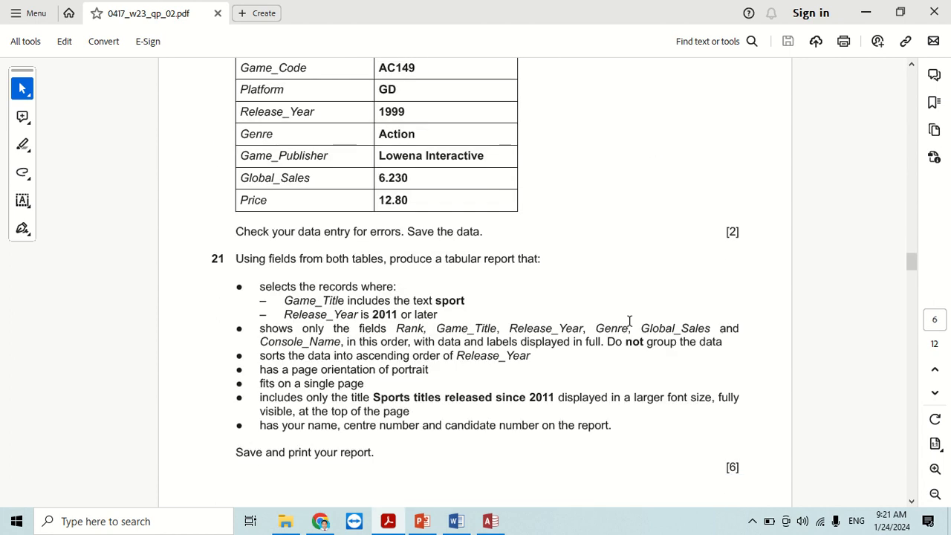
pyautogui.scroll(-5, 632, 324)
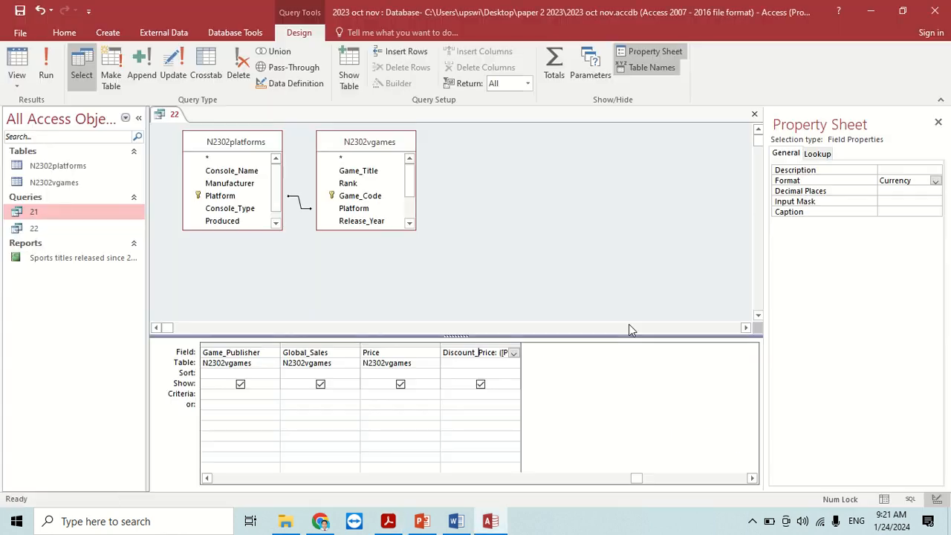
pyautogui.hotkey('alt', 'Tab')
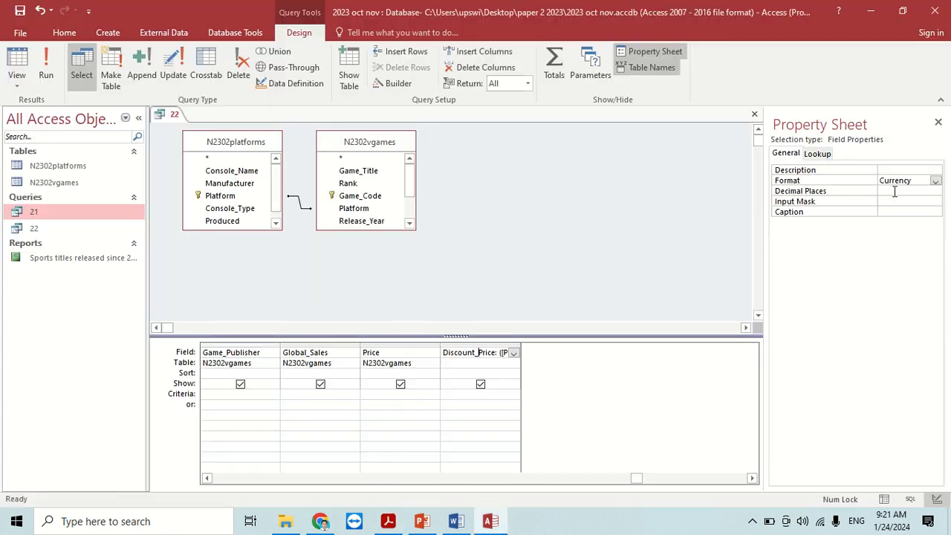
pyautogui.click(895, 191)
pyautogui.click(935, 191)
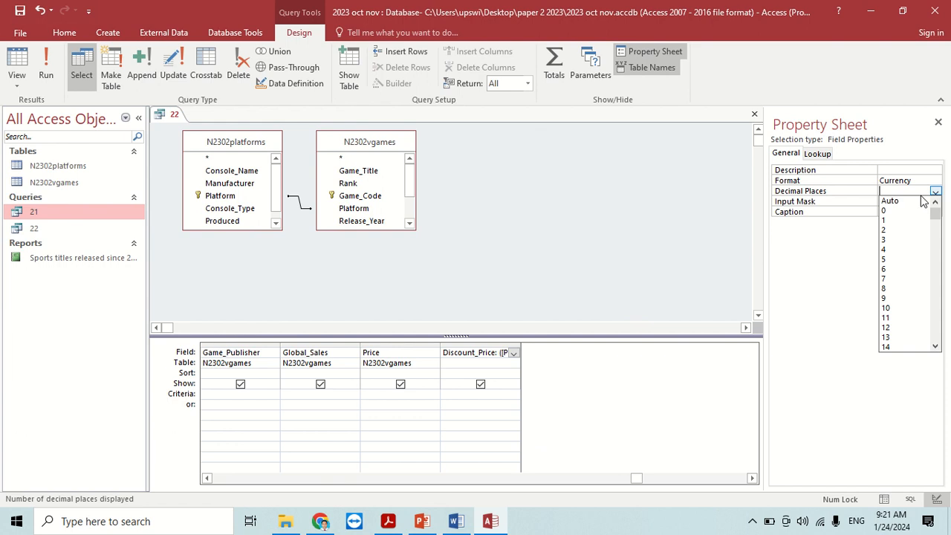
pyautogui.click(890, 230)
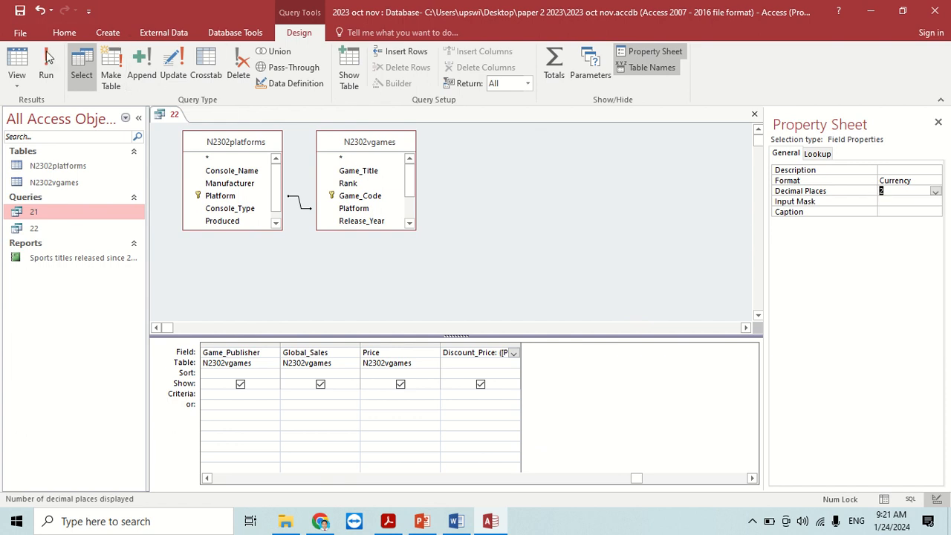
# Run the query, consult the next requirements in the exam paper and return to the query design.
pyautogui.click(46, 75)
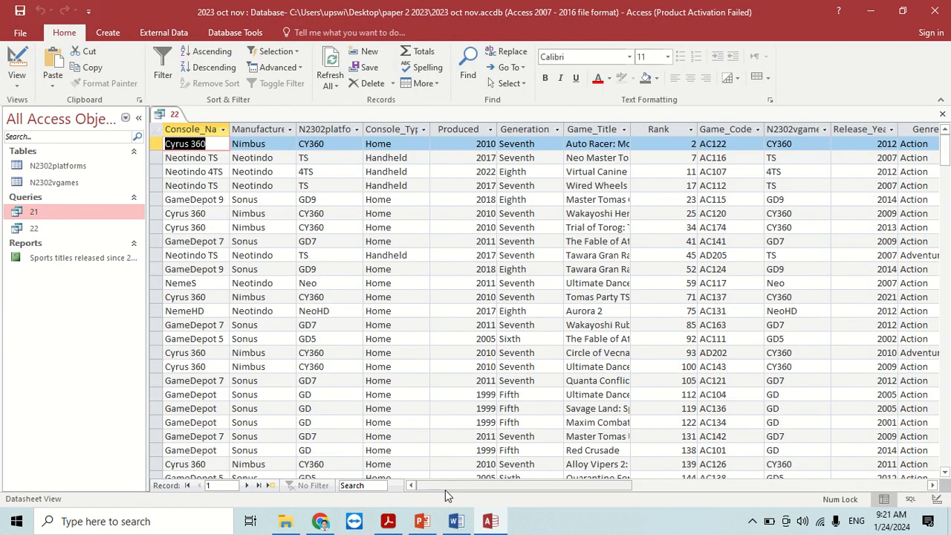
pyautogui.moveTo(444, 490)
pyautogui.mouseDown()
pyautogui.moveTo(608, 492)
pyautogui.moveTo(432, 490)
pyautogui.mouseUp()
pyautogui.click(388, 521)
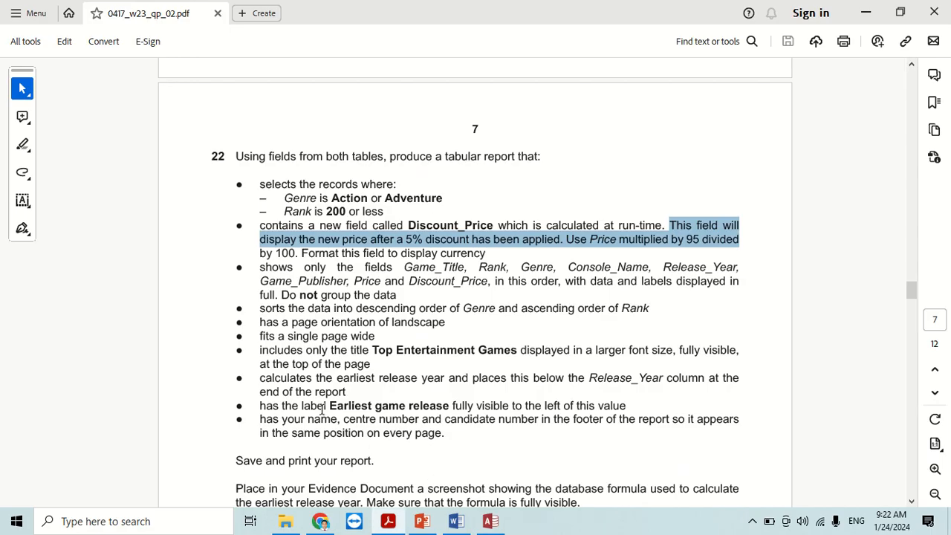
pyautogui.hotkey('alt', 'Tab')
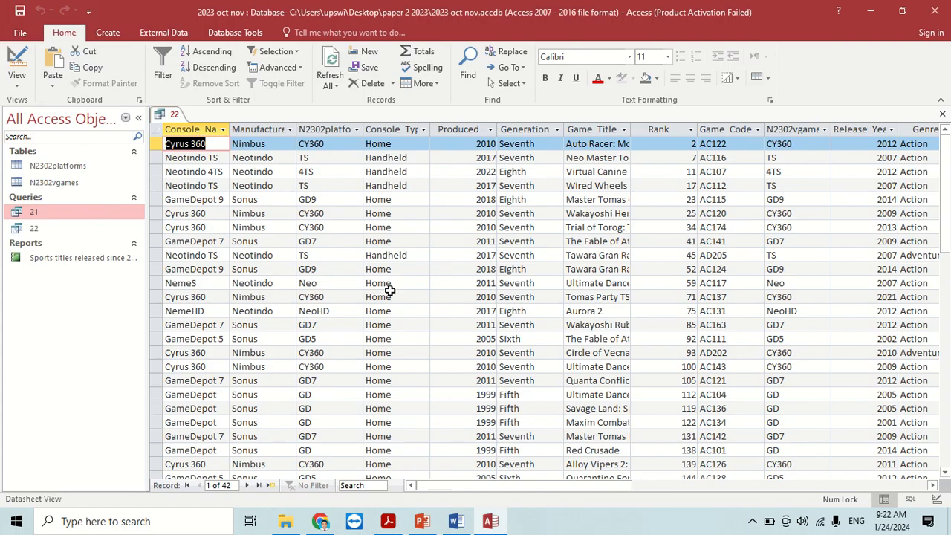
pyautogui.click(16, 68)
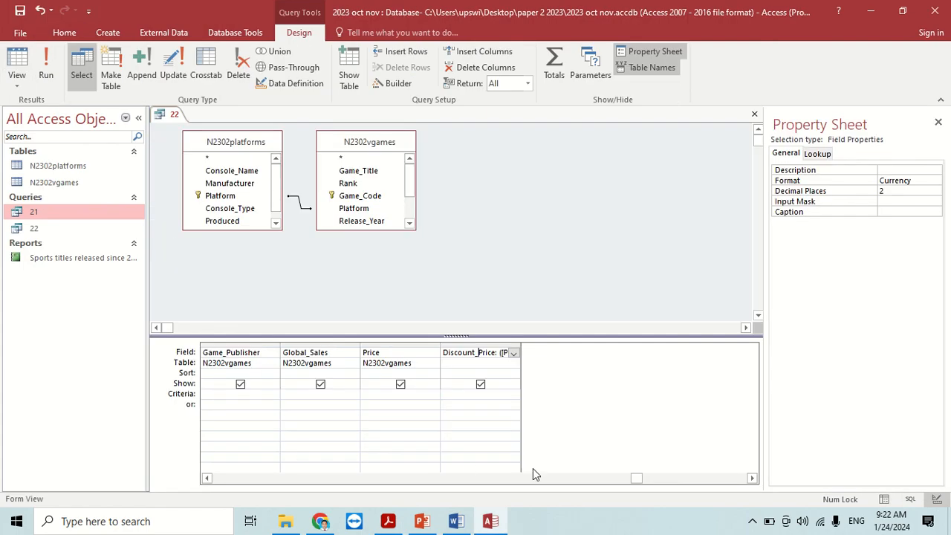
# Check in the exam paper which fields the report must show, and exclude Console_Name from the query's output.
pyautogui.moveTo(632, 479); pyautogui.dragTo(205, 488)
pyautogui.hotkey('alt', 'Tab')
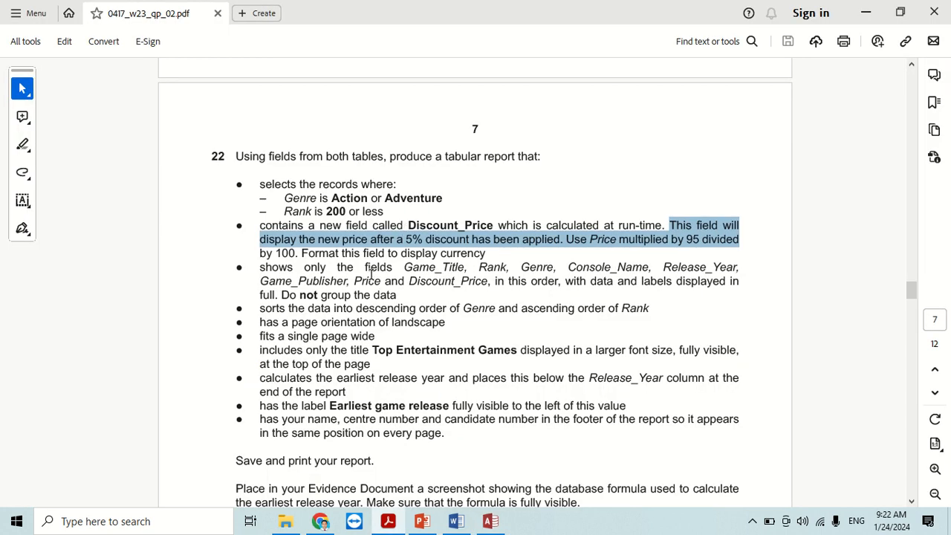
pyautogui.hotkey('alt', 'Tab')
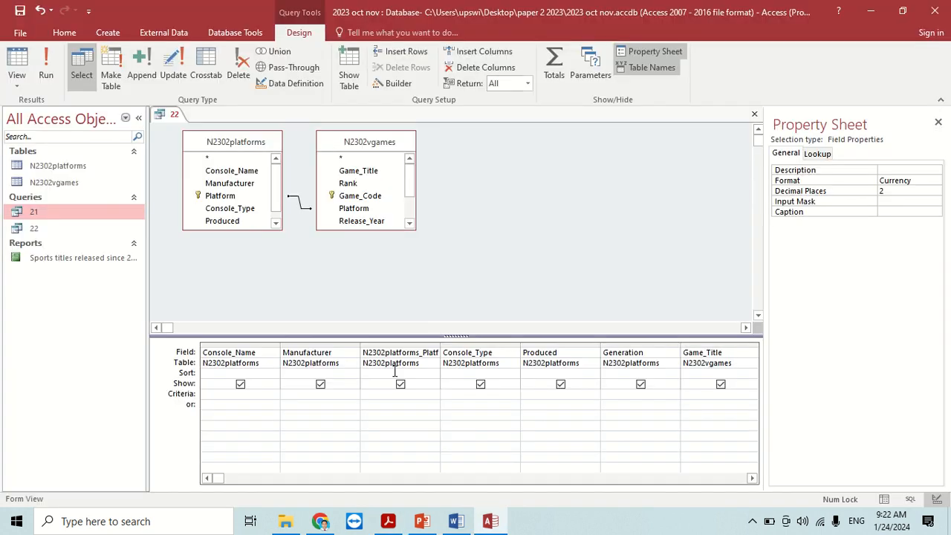
pyautogui.click(240, 384)
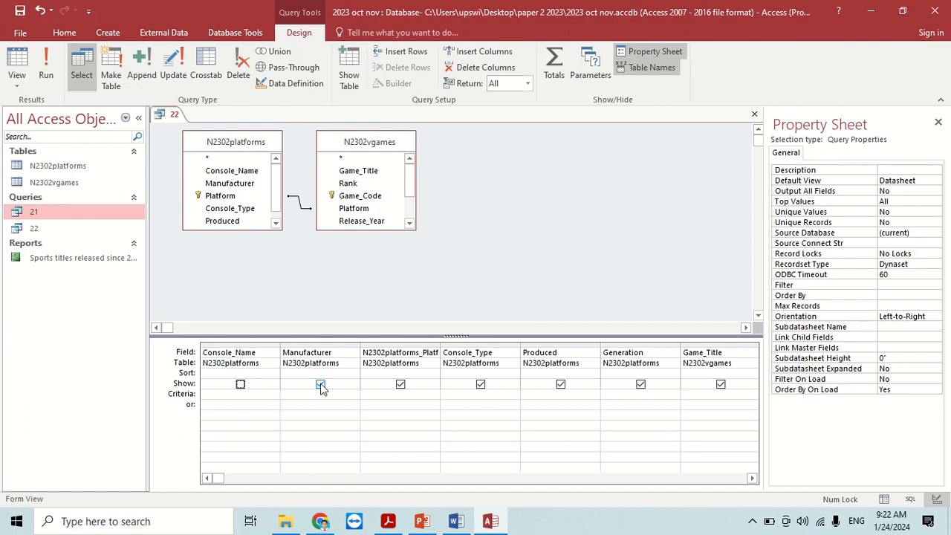
pyautogui.hotkey('alt', 'Tab')
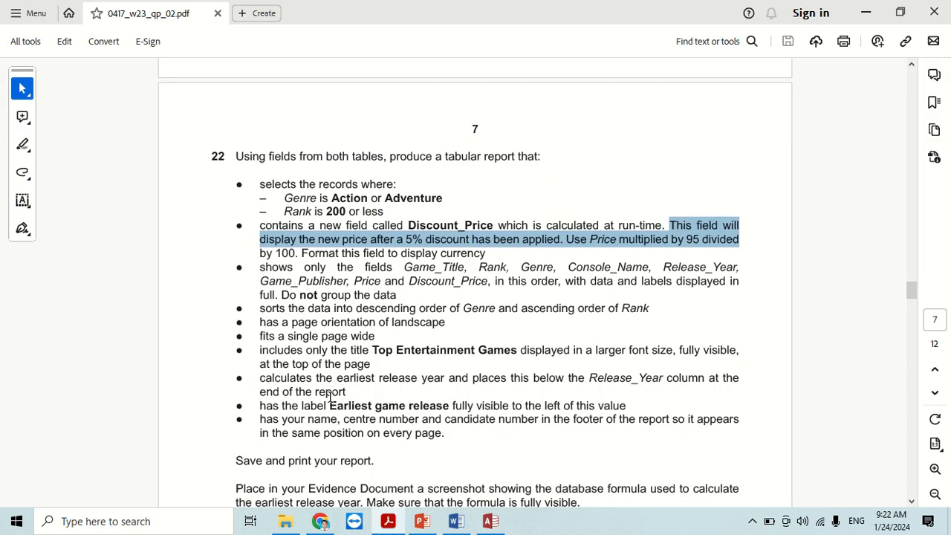
pyautogui.hotkey('alt', 'Tab')
# Exclude Manufacturer, N2302platforms_Platform, Console_Type, Produced, Generation and Game_Title from the query's output.
pyautogui.click(320, 384)
pyautogui.click(401, 385)
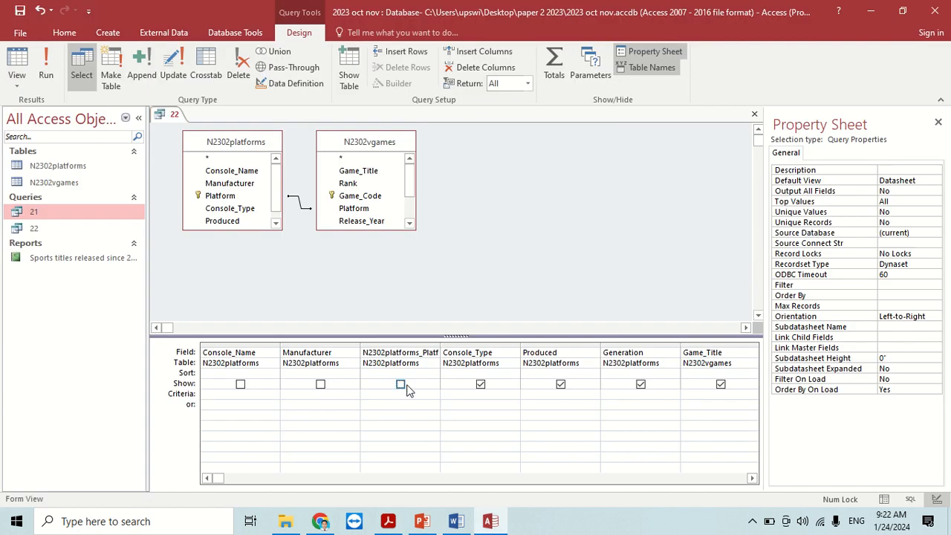
pyautogui.click(480, 384)
pyautogui.click(560, 385)
pyautogui.click(642, 385)
pyautogui.click(723, 389)
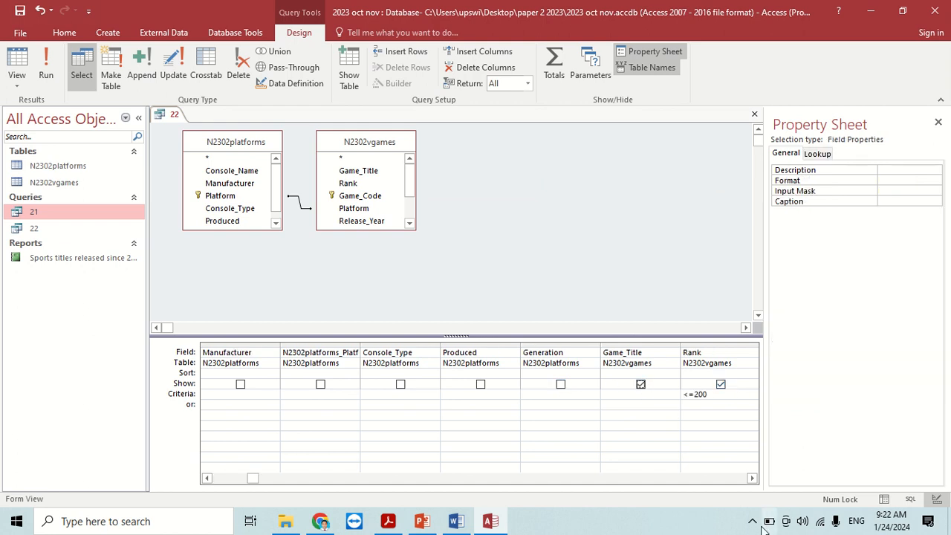
pyautogui.click(641, 384)
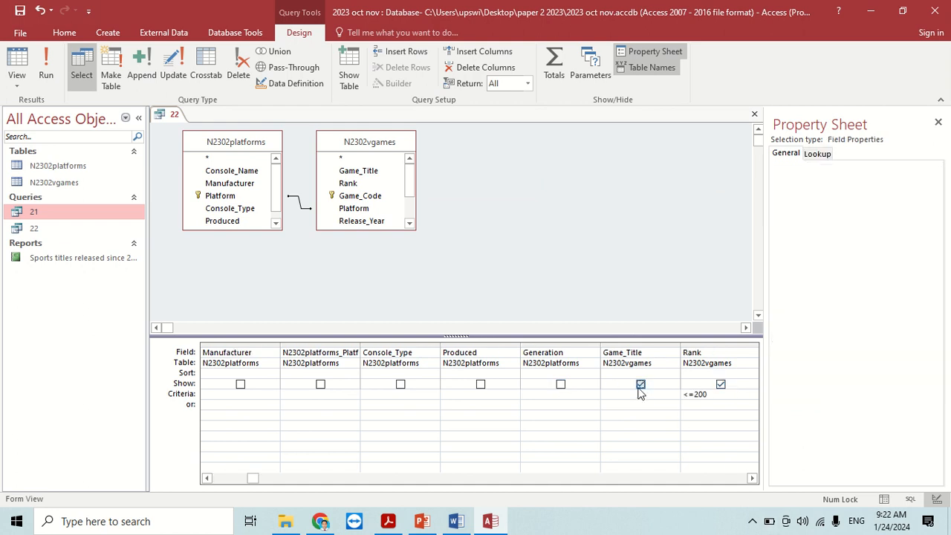
# Review the remaining fields in the query grid through to Discount_Price to see which are included in the output.
pyautogui.click(751, 478)
pyautogui.click(751, 479)
pyautogui.click(751, 478)
pyautogui.click(751, 478)
pyautogui.click(751, 478)
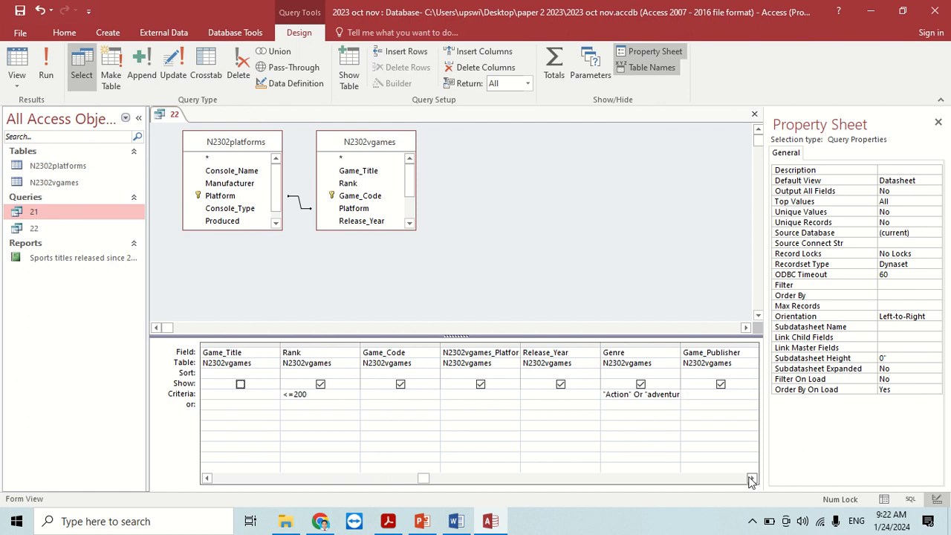
pyautogui.click(751, 478)
pyautogui.click(751, 478)
pyautogui.click(751, 479)
pyautogui.click(751, 478)
pyautogui.click(751, 478)
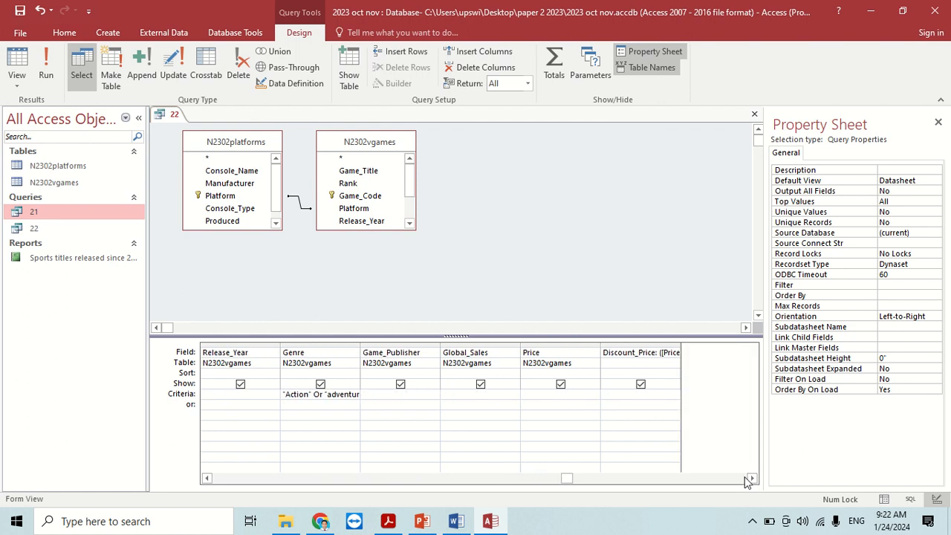
# Include Game_Title in the query's output again.
pyautogui.click(207, 479)
pyautogui.click(208, 479)
pyautogui.click(207, 479)
pyautogui.click(207, 479)
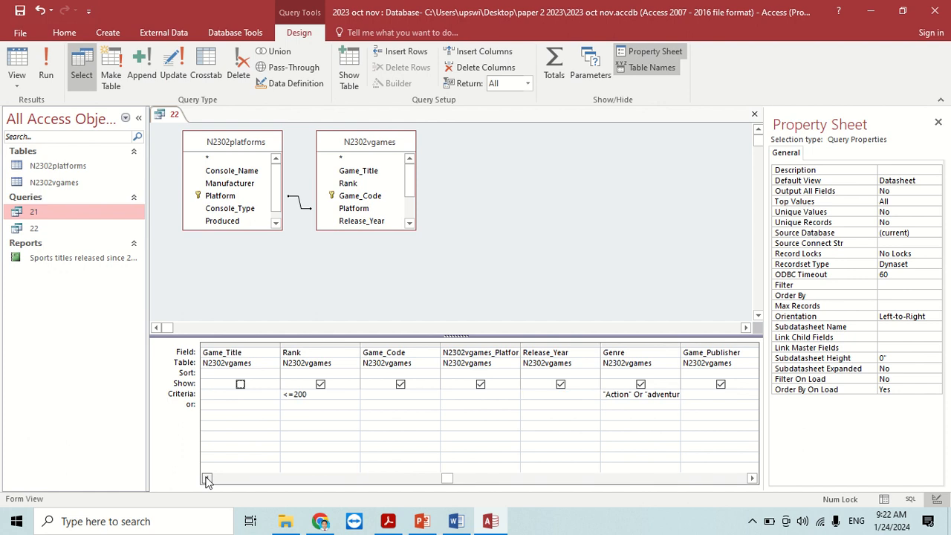
pyautogui.click(207, 479)
pyautogui.click(240, 384)
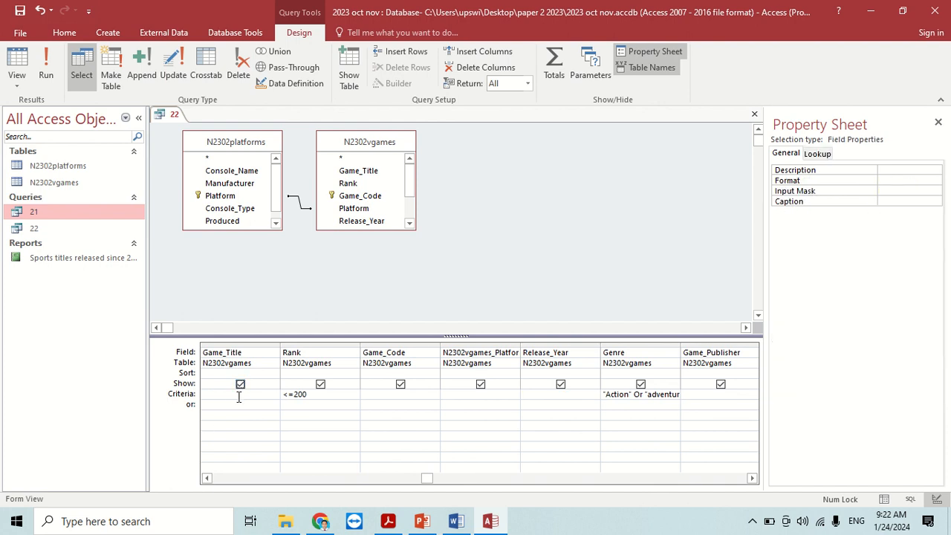
# Compare the N2302vgames fields in the query grid with the field list required by question 22 of the exam paper.
pyautogui.hotkey('alt', 'Tab')
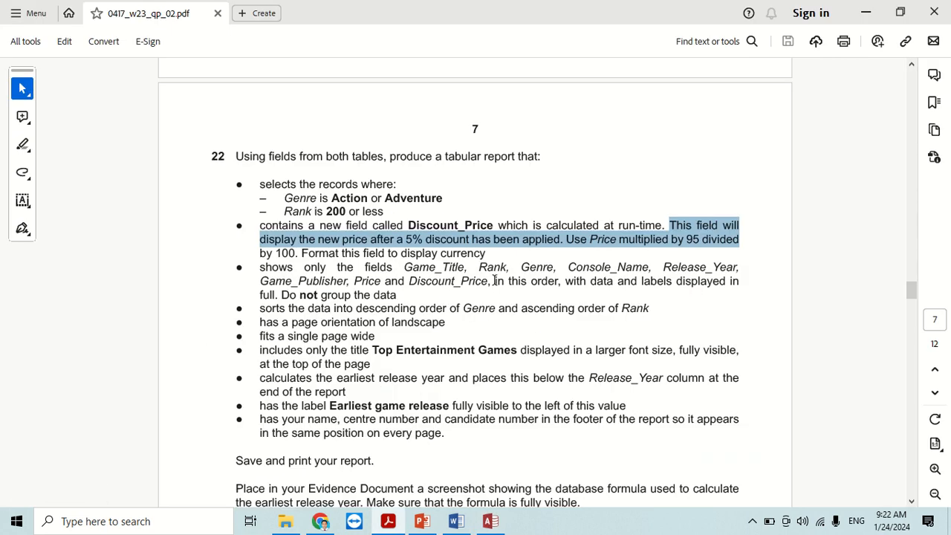
pyautogui.hotkey('alt', 'Tab')
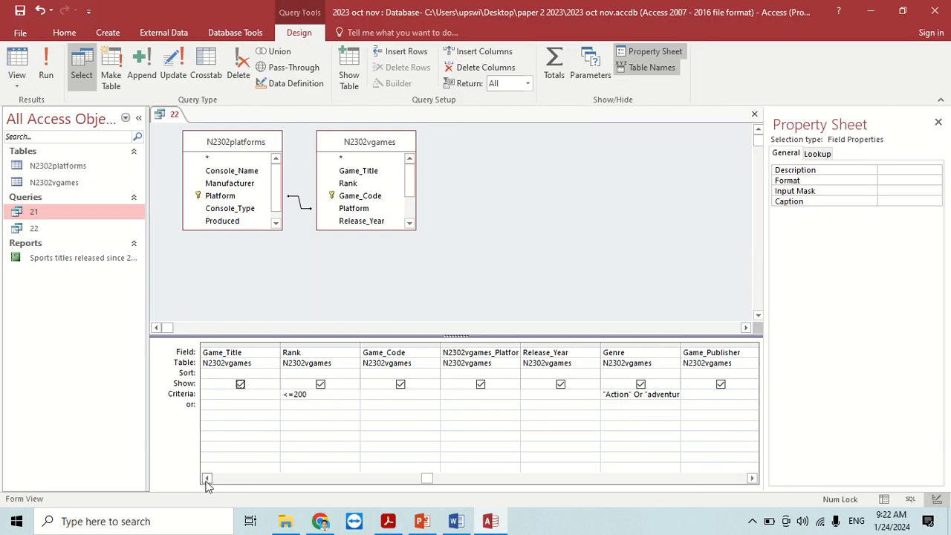
pyautogui.hotkey('alt', 'Tab')
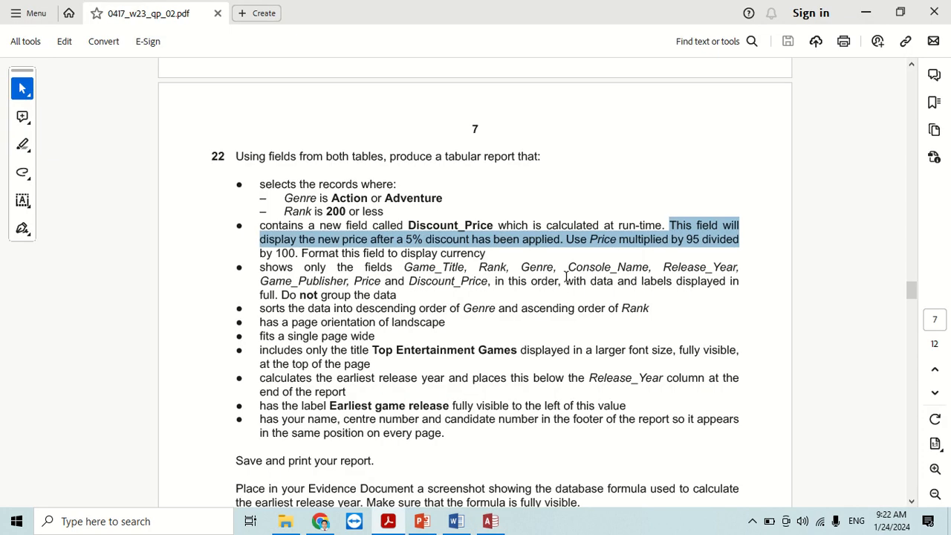
pyautogui.hotkey('alt', 'Tab')
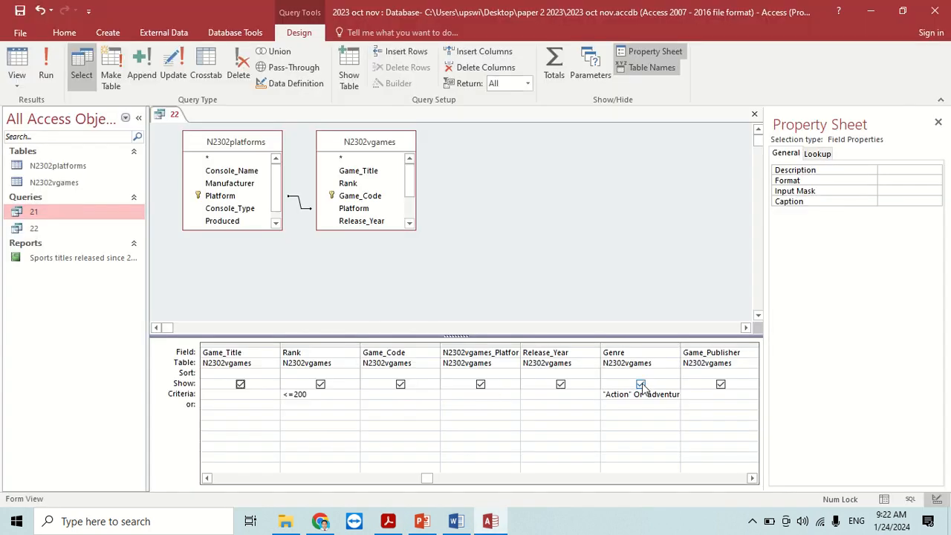
pyautogui.hotkey('alt', 'Tab')
pyautogui.hotkey('alt', 'Tab')
pyautogui.hscroll(1, 642, 408)
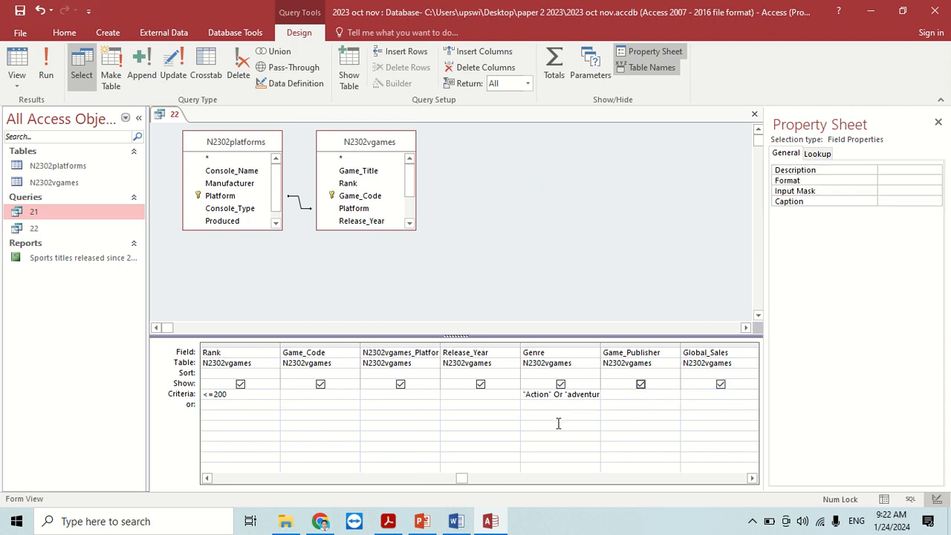
# Exclude Game_Publisher, Release_Year, N2302vgames_Platform and Game_Code from the query's output.
pyautogui.click(640, 384)
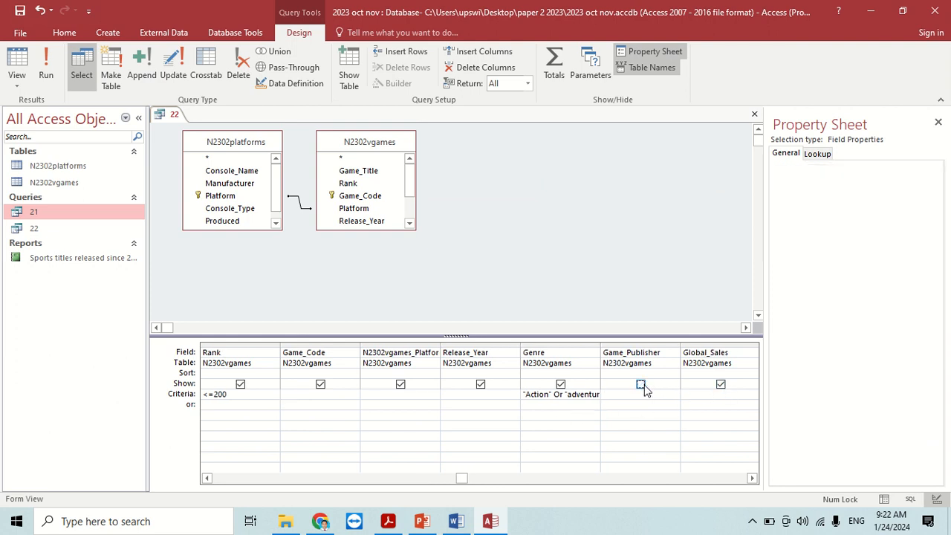
pyautogui.click(480, 384)
pyautogui.click(400, 384)
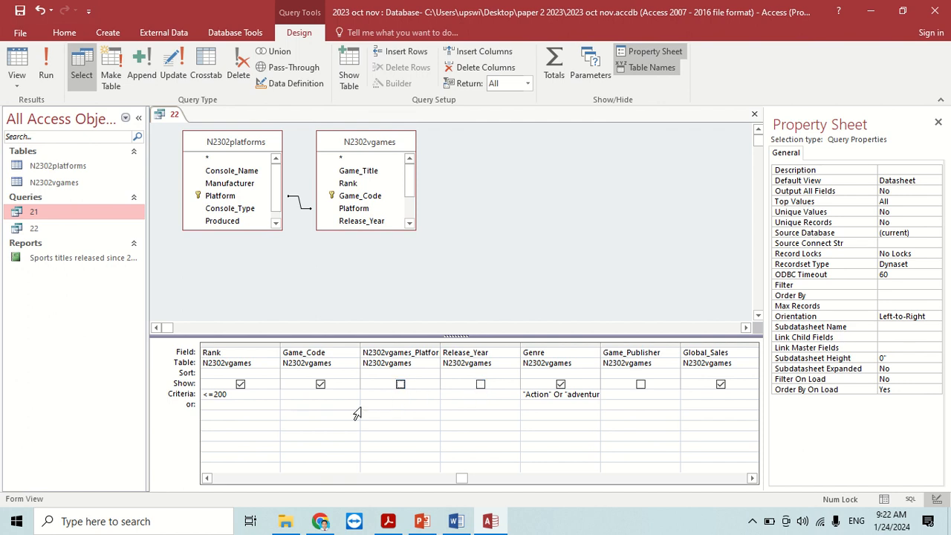
pyautogui.click(320, 384)
# Recheck the required fields in the exam paper and include Game_Publisher in the query's output again.
pyautogui.click(388, 521)
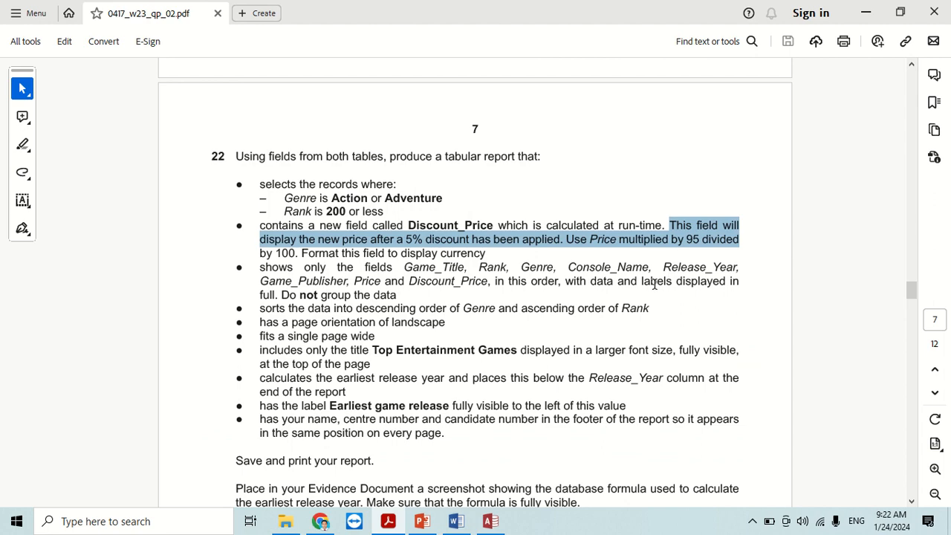
pyautogui.click(388, 520)
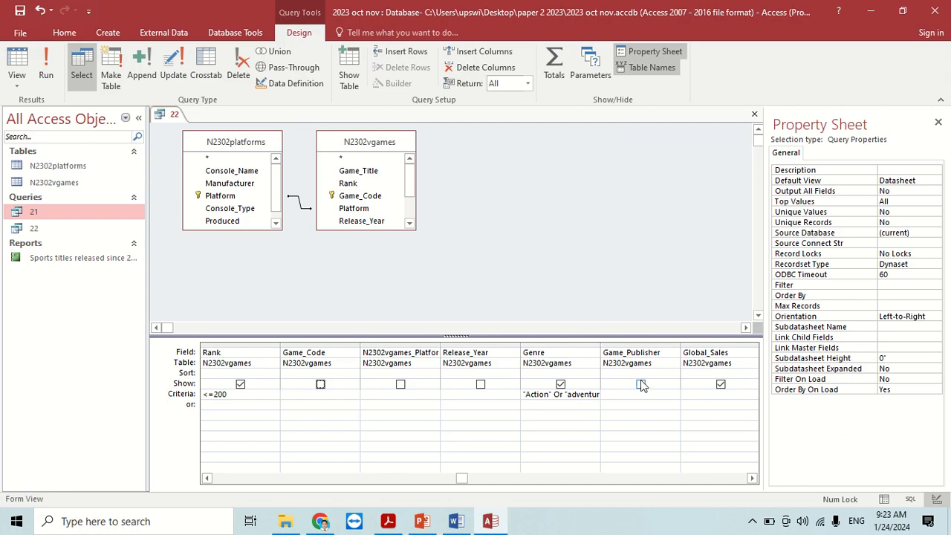
pyautogui.hotkey('alt', 'Tab')
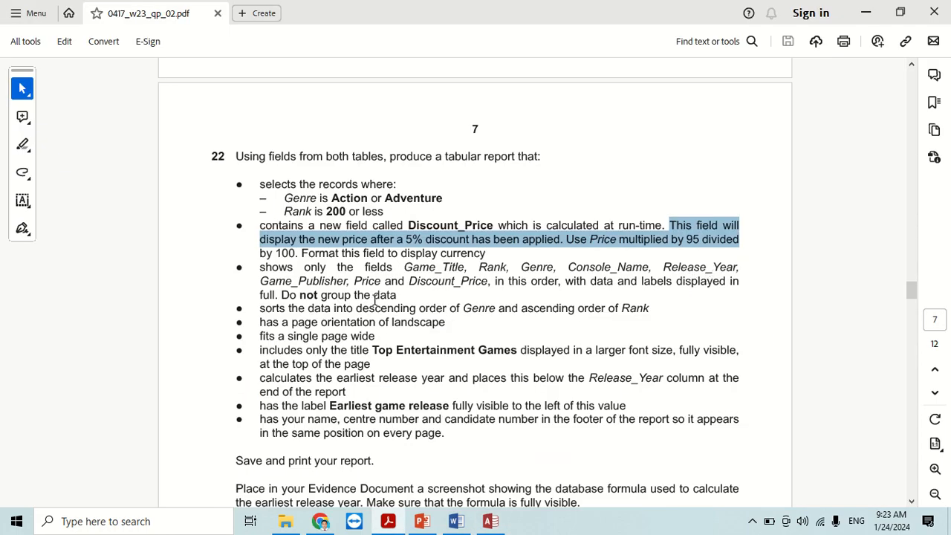
pyautogui.hotkey('alt', 'Tab')
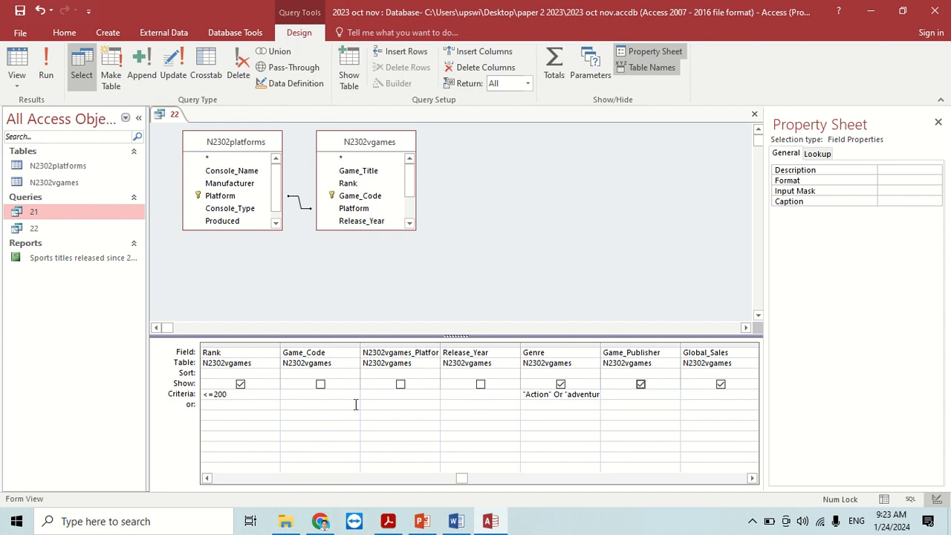
# Check the last fields against the exam paper and exclude Global_Sales from the query's output.
pyautogui.click(752, 479)
pyautogui.click(752, 479)
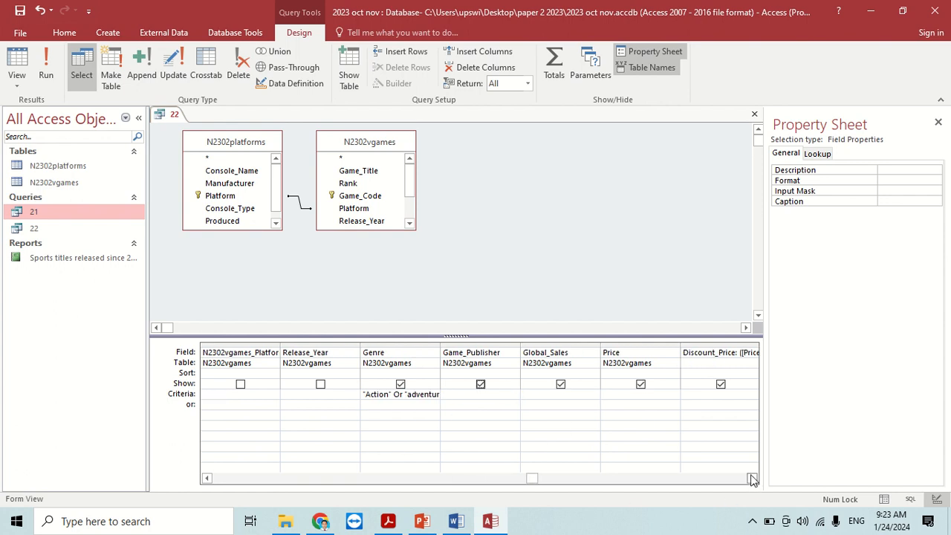
pyautogui.click(751, 479)
pyautogui.hotkey('alt', 'Tab')
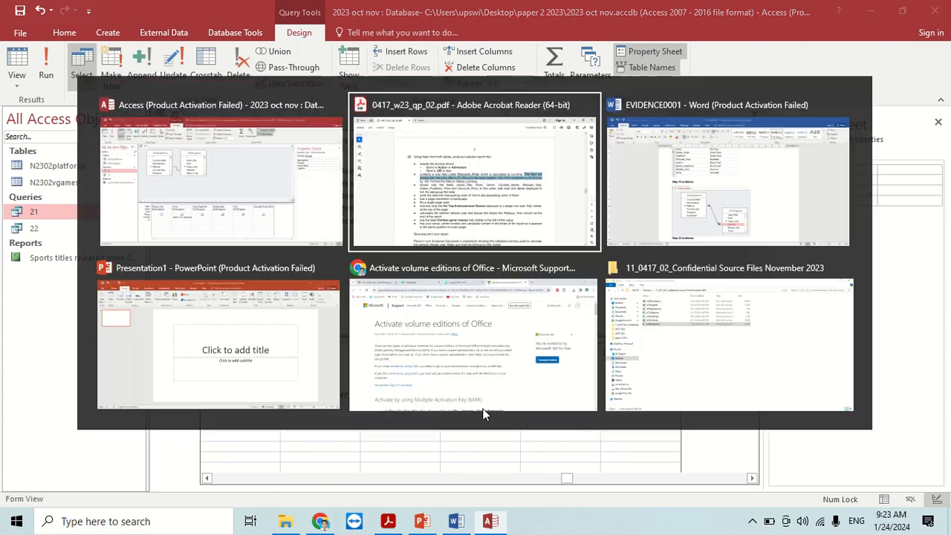
pyautogui.hotkey('alt', 'Tab')
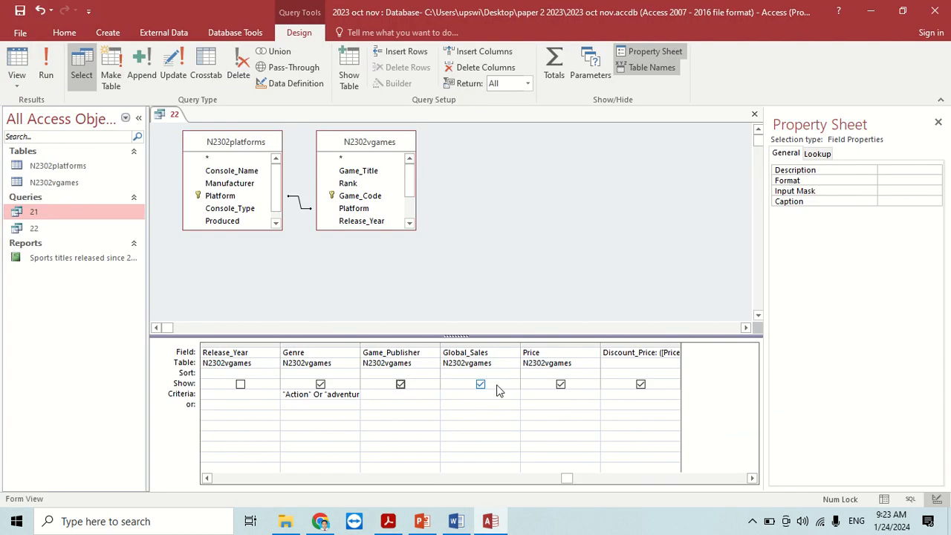
pyautogui.click(480, 385)
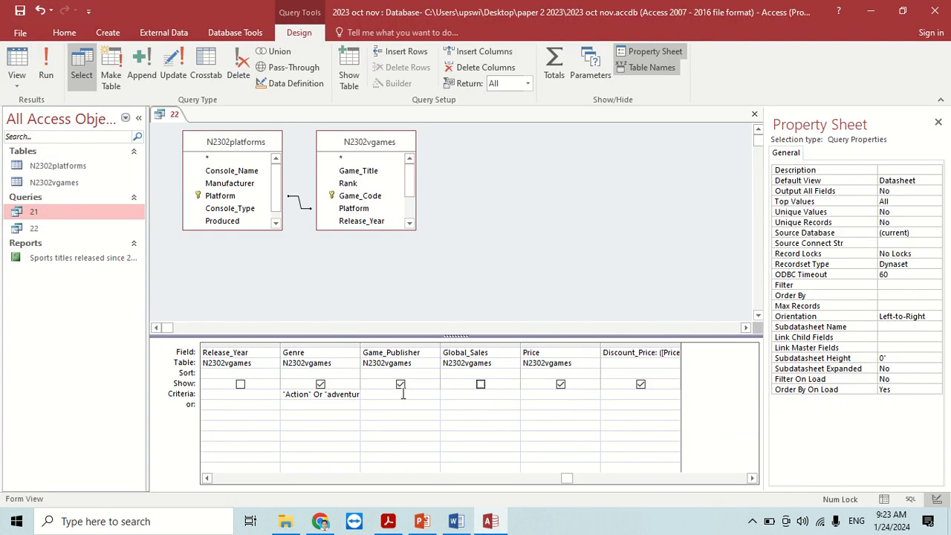
# Review the output selection of the query's fields from Price back to Console_Name.
pyautogui.click(207, 479)
pyautogui.click(207, 478)
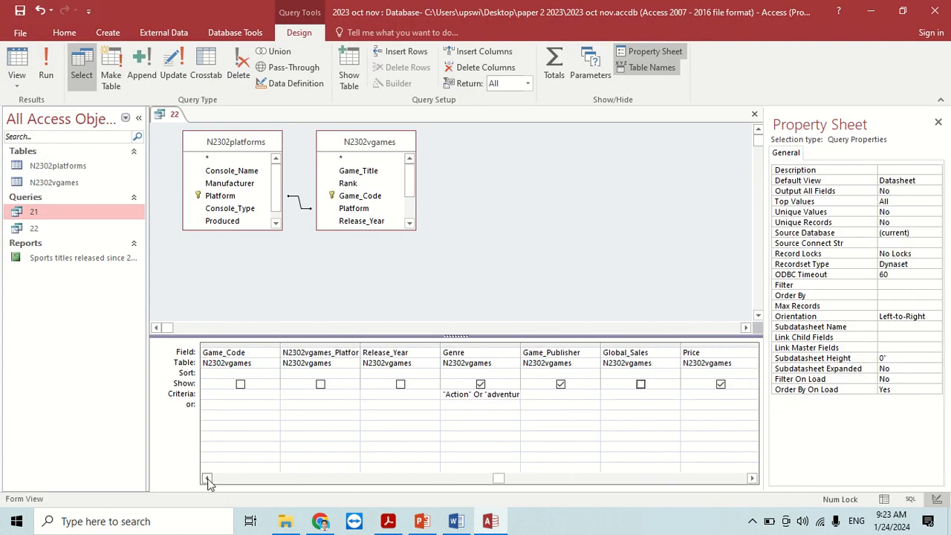
pyautogui.click(207, 479)
pyautogui.click(207, 478)
pyautogui.click(208, 479)
pyautogui.click(207, 478)
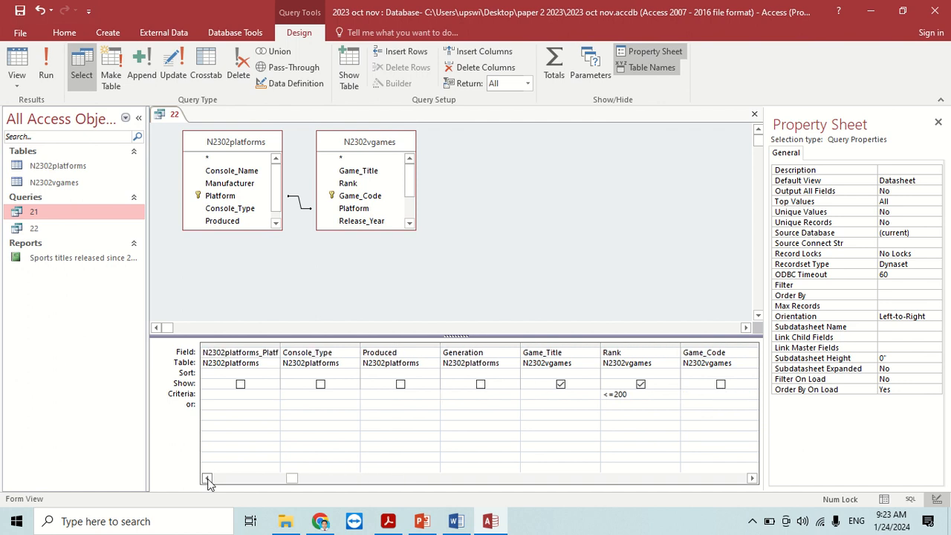
pyautogui.click(208, 479)
pyautogui.click(207, 478)
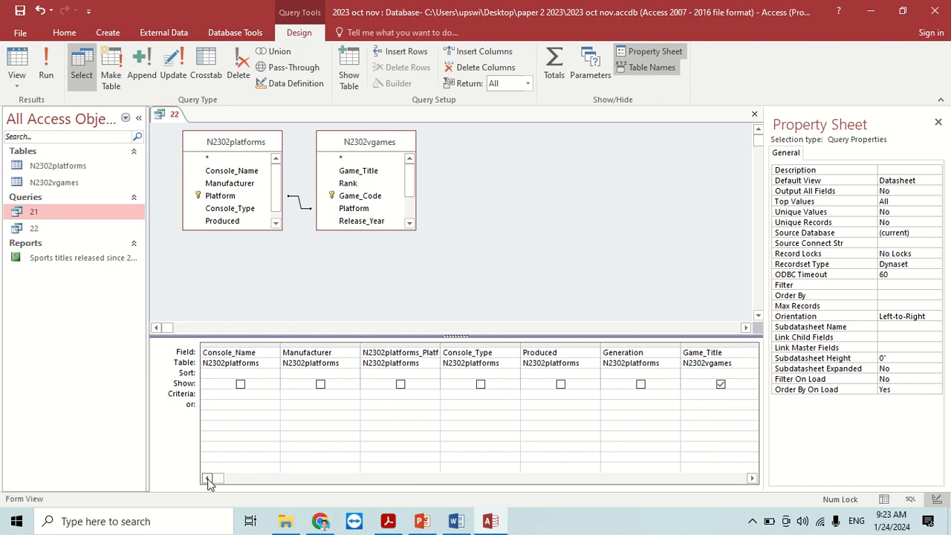
# Include Release_Year in the query's output again.
pyautogui.click(753, 479)
pyautogui.click(753, 479)
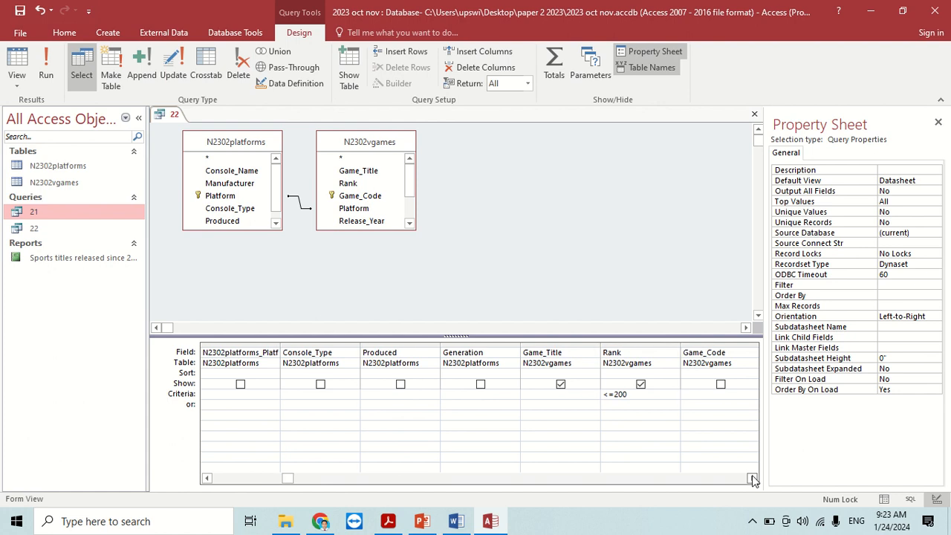
pyautogui.click(752, 479)
pyautogui.click(753, 478)
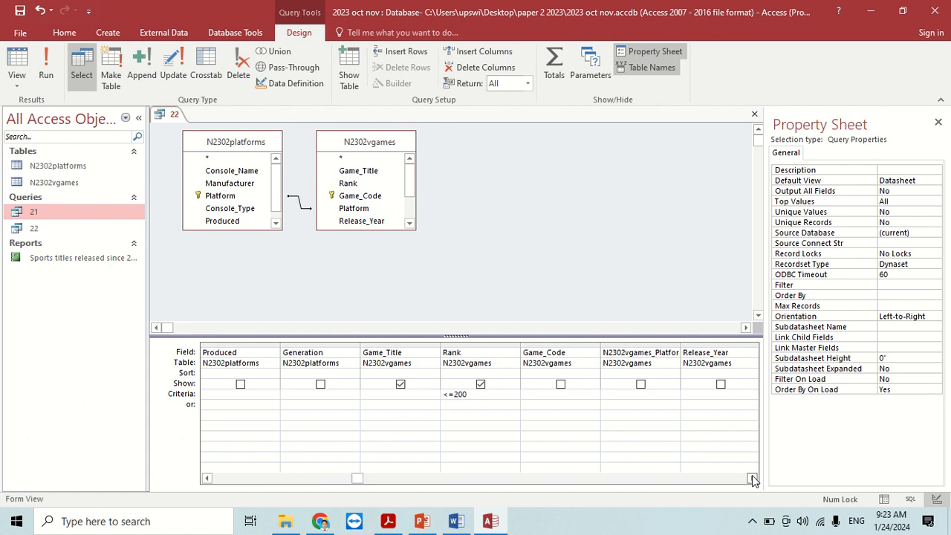
pyautogui.click(752, 478)
pyautogui.click(642, 386)
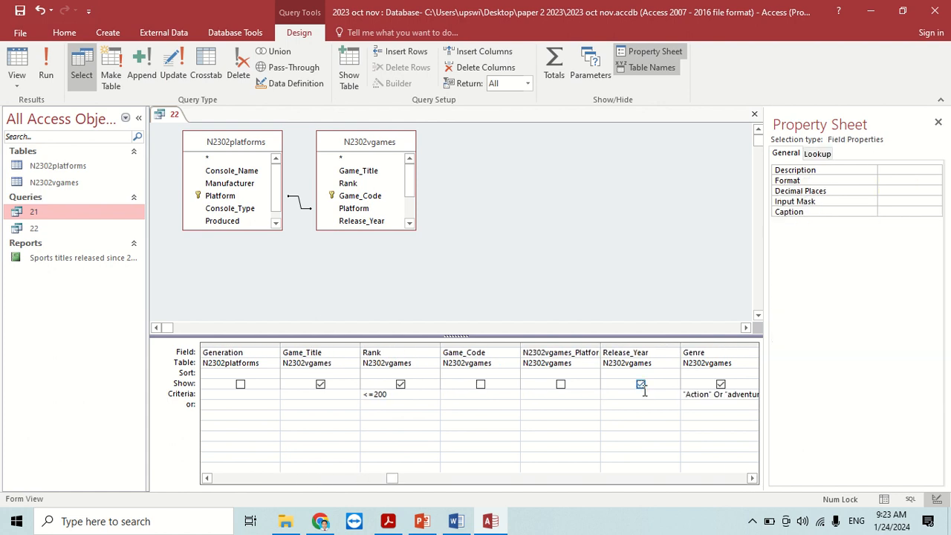
# Run query 22 and go through its result columns from Game_Title to Discount_Price.
pyautogui.click(46, 65)
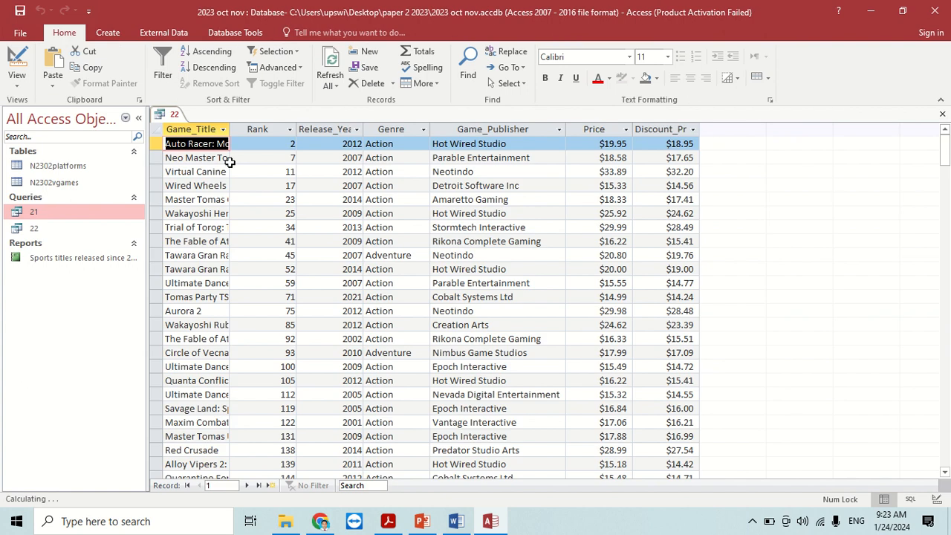
pyautogui.click(205, 128)
pyautogui.click(248, 126)
pyautogui.click(320, 127)
pyautogui.click(391, 129)
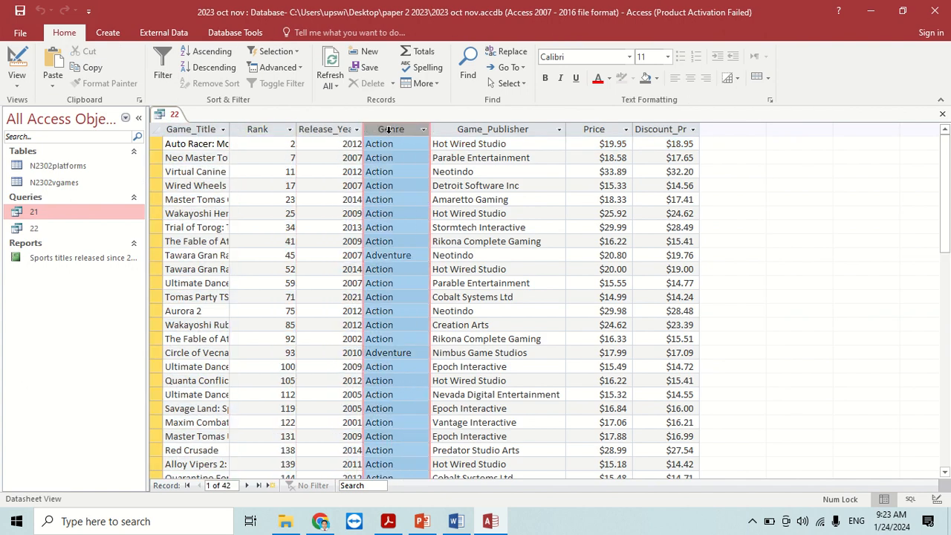
pyautogui.click(493, 129)
pyautogui.click(593, 129)
pyautogui.click(650, 128)
# Check the results against question 22's field list in the exam paper and return to the query design.
pyautogui.hotkey('alt', 'Tab')
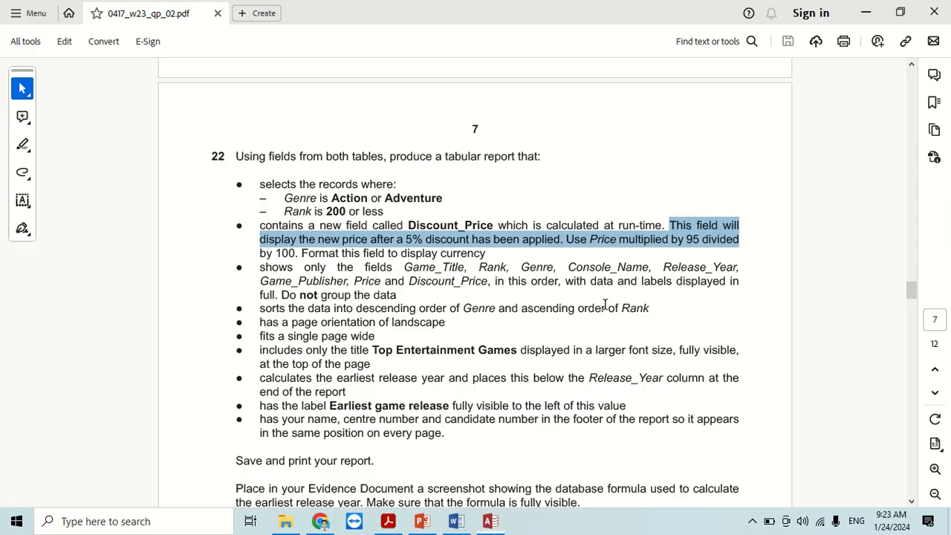
pyautogui.click(515, 245)
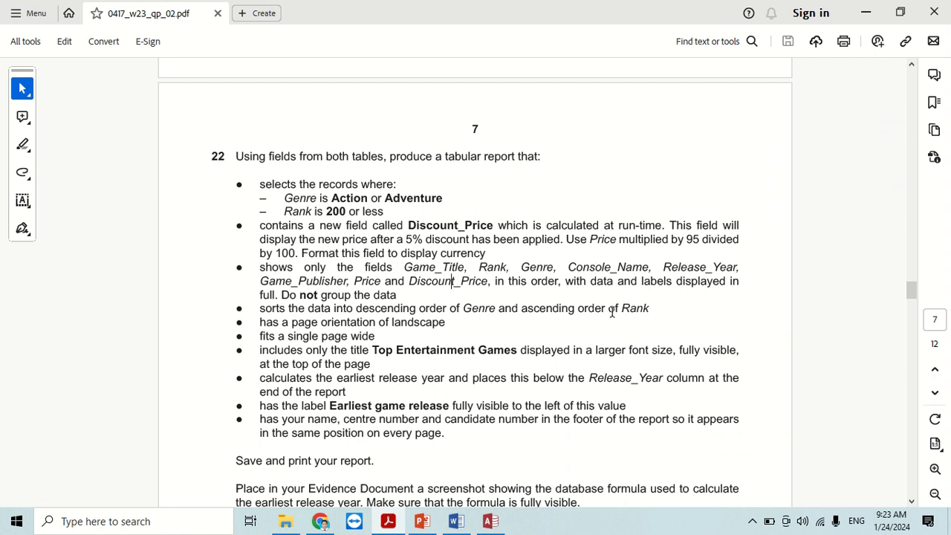
pyautogui.hotkey('alt', 'Tab')
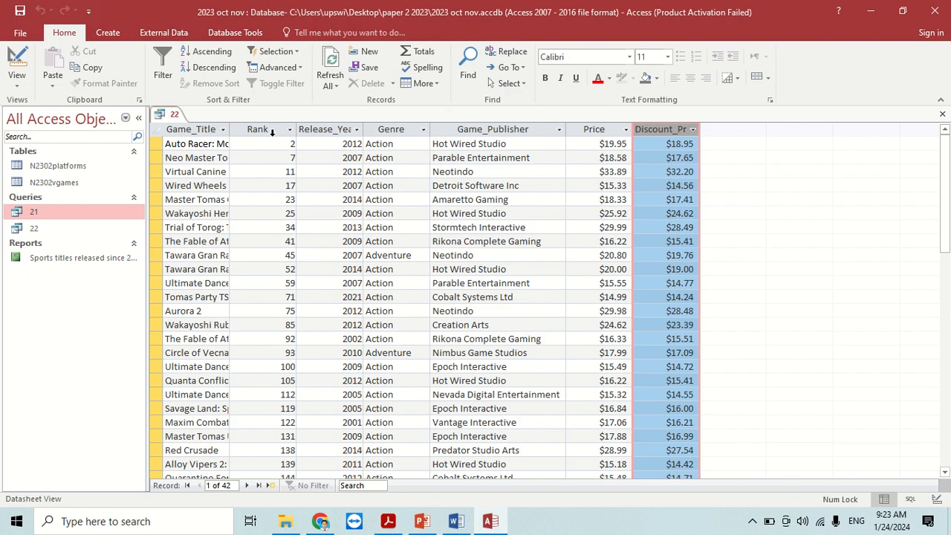
pyautogui.click(20, 67)
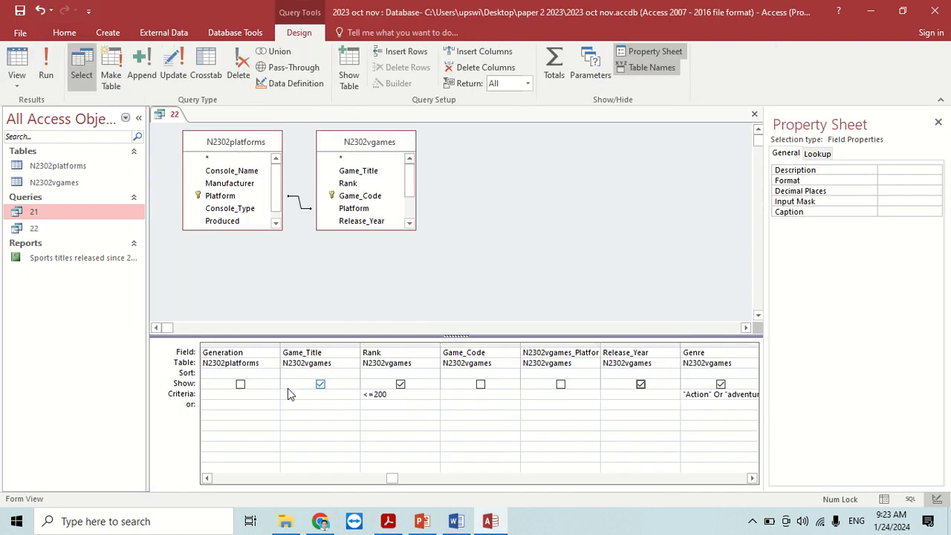
# Recheck which fields between Game_Title and Discount_Price are included in the query's output.
pyautogui.click(752, 478)
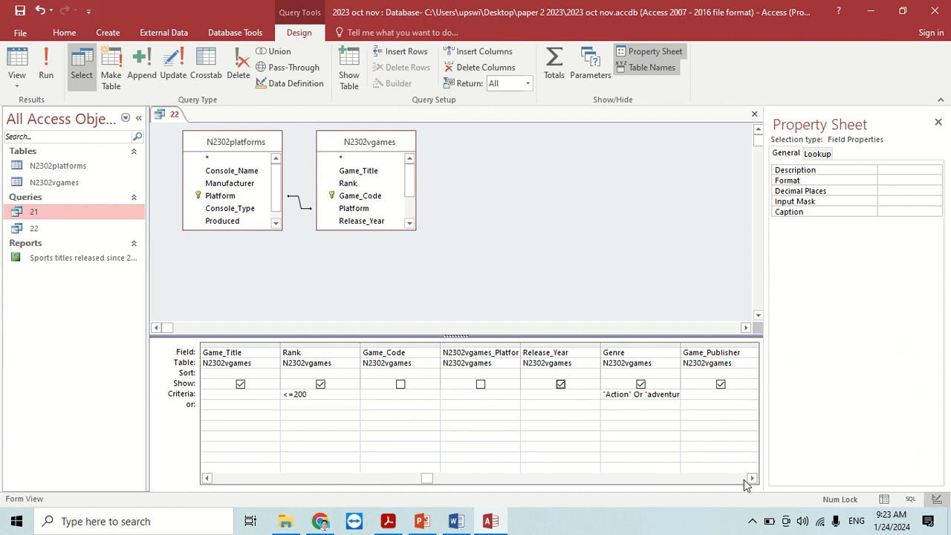
pyautogui.click(752, 479)
pyautogui.click(751, 479)
pyautogui.click(751, 479)
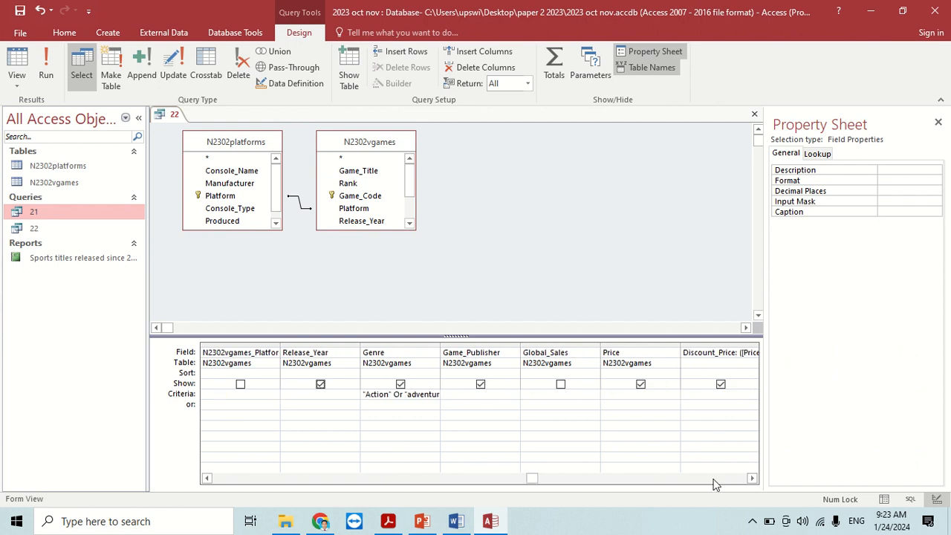
pyautogui.click(752, 479)
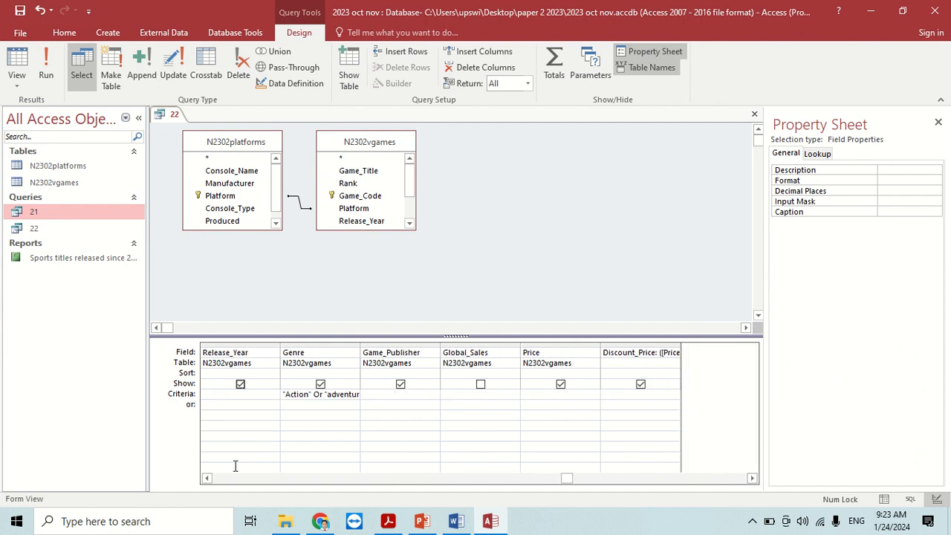
pyautogui.click(208, 478)
pyautogui.click(207, 478)
pyautogui.click(207, 478)
pyautogui.click(208, 478)
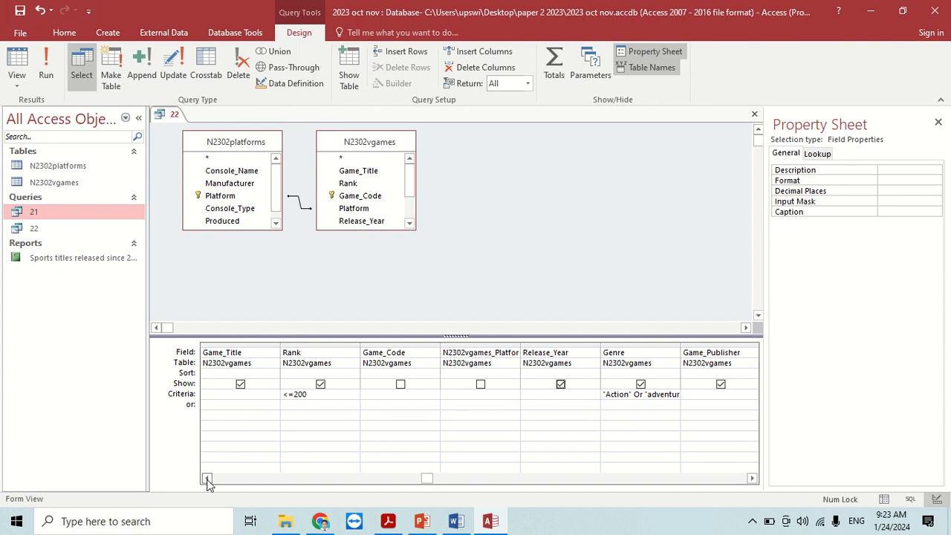
# Include the Console_Name field from N2302platforms in query 22's output.
pyautogui.click(208, 478)
pyautogui.click(207, 479)
pyautogui.click(207, 478)
pyautogui.click(207, 478)
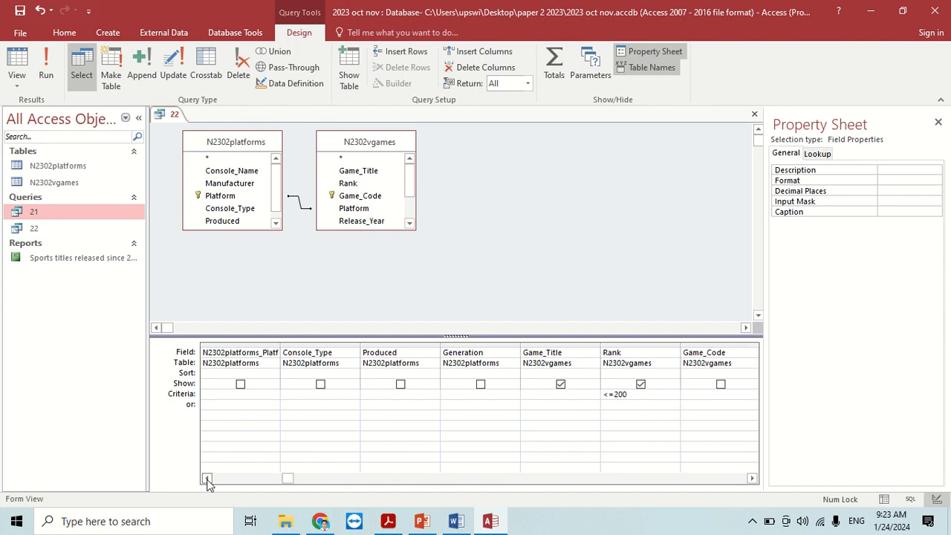
pyautogui.click(207, 479)
pyautogui.click(207, 479)
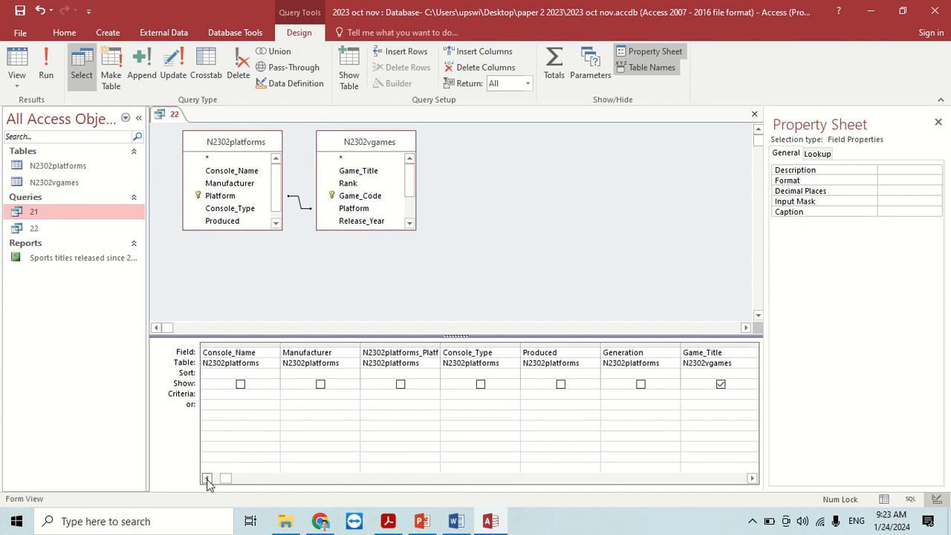
pyautogui.click(240, 385)
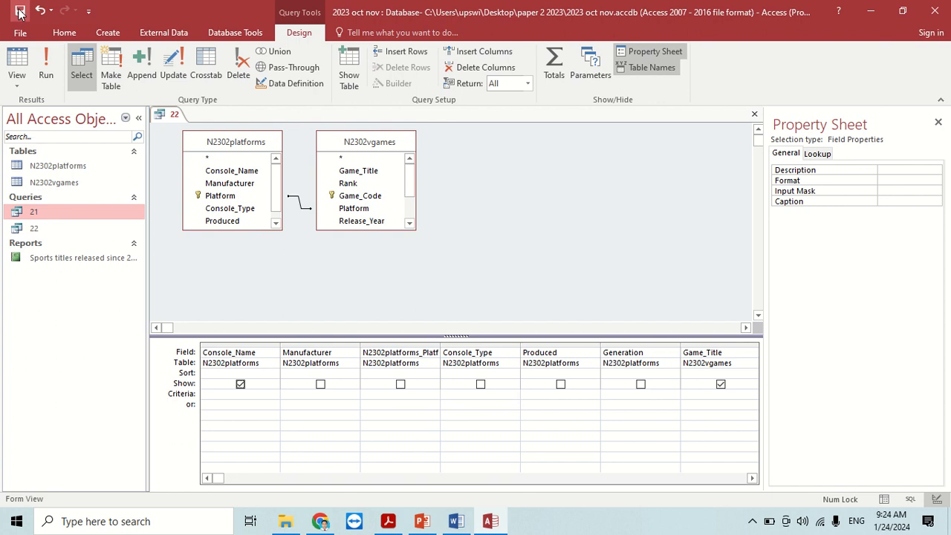
# Check question 22's sorting requirement in the exam paper and sort the query's Rank field in ascending order.
pyautogui.hotkey('alt', 'Tab')
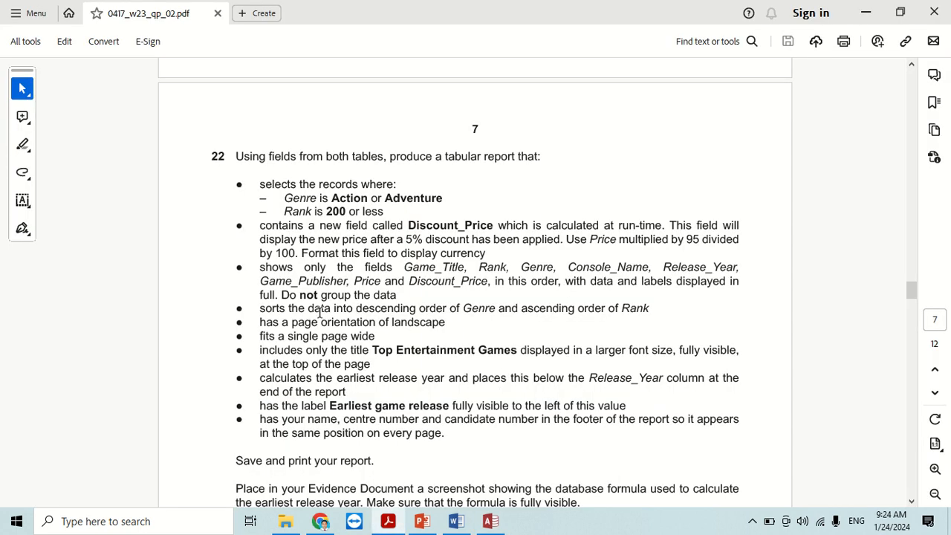
pyautogui.moveTo(356, 309); pyautogui.dragTo(647, 313)
pyautogui.hotkey('alt', 'Tab')
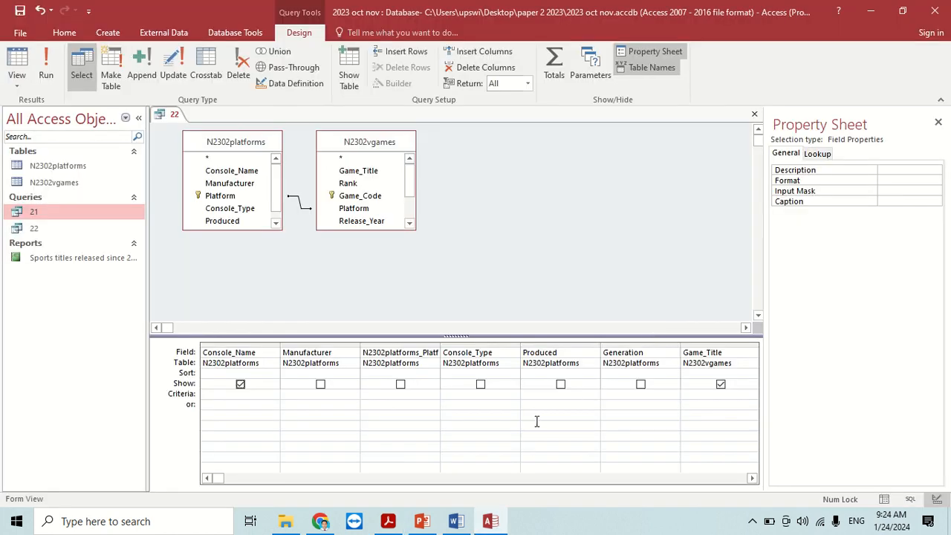
pyautogui.click(753, 479)
pyautogui.click(752, 479)
pyautogui.click(673, 375)
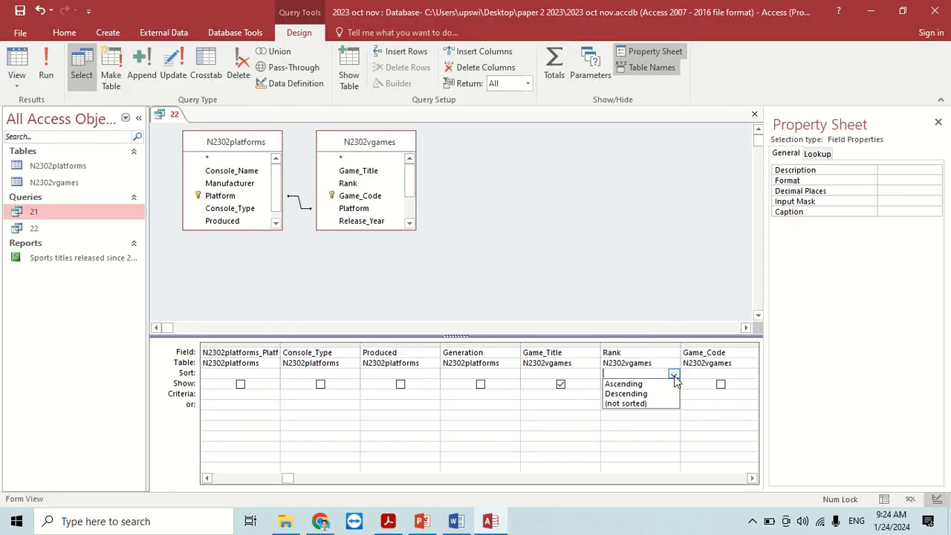
pyautogui.click(636, 386)
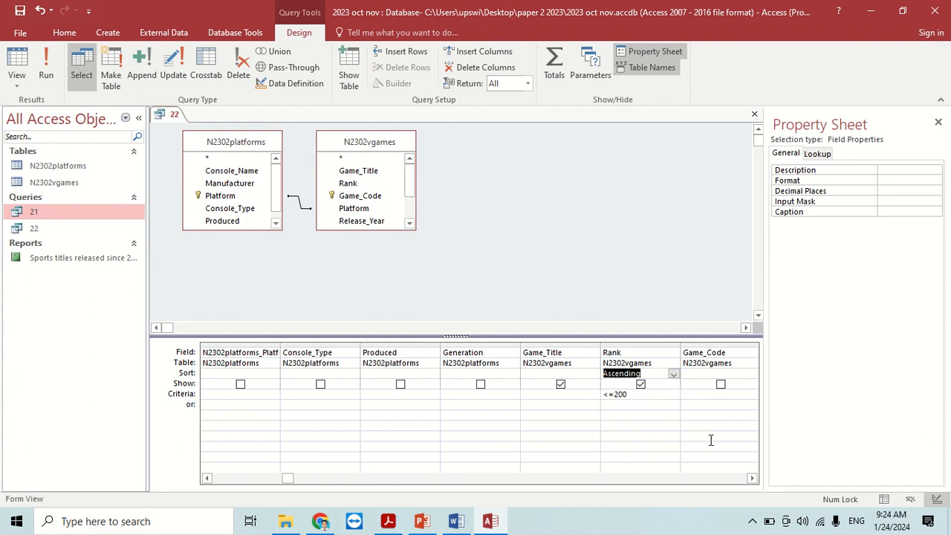
# Sort the query's Genre field in descending order as question 22 requires, and save and close query 22.
pyautogui.click(752, 480)
pyautogui.click(752, 479)
pyautogui.click(753, 479)
pyautogui.click(752, 479)
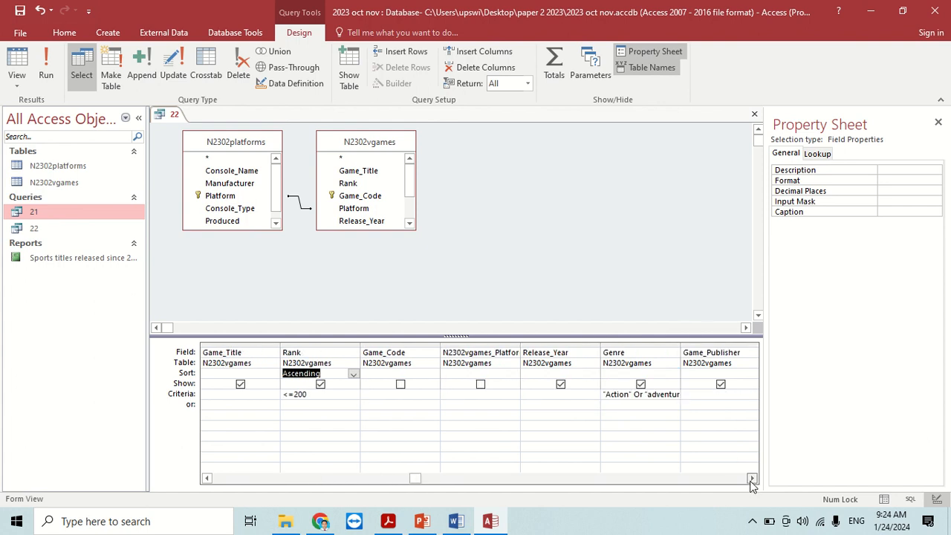
pyautogui.click(673, 374)
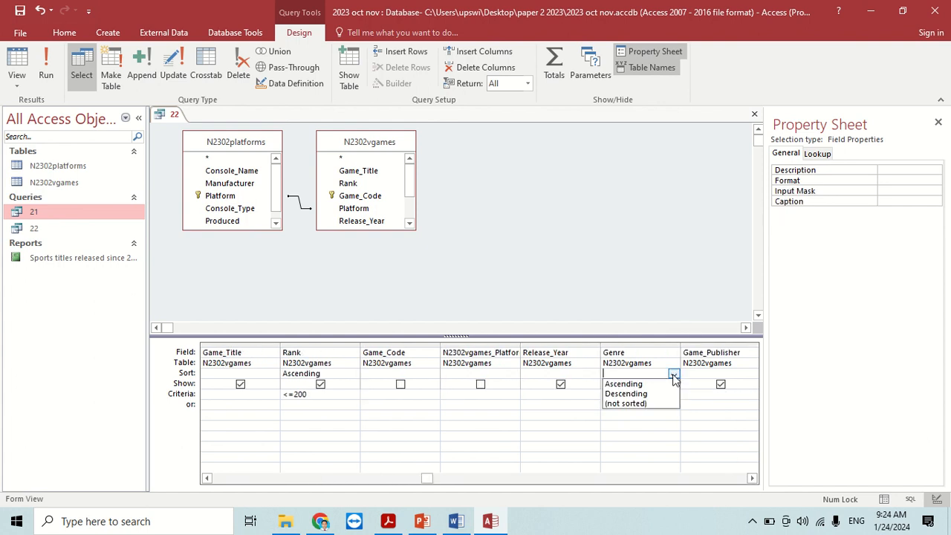
pyautogui.click(640, 393)
pyautogui.click(388, 521)
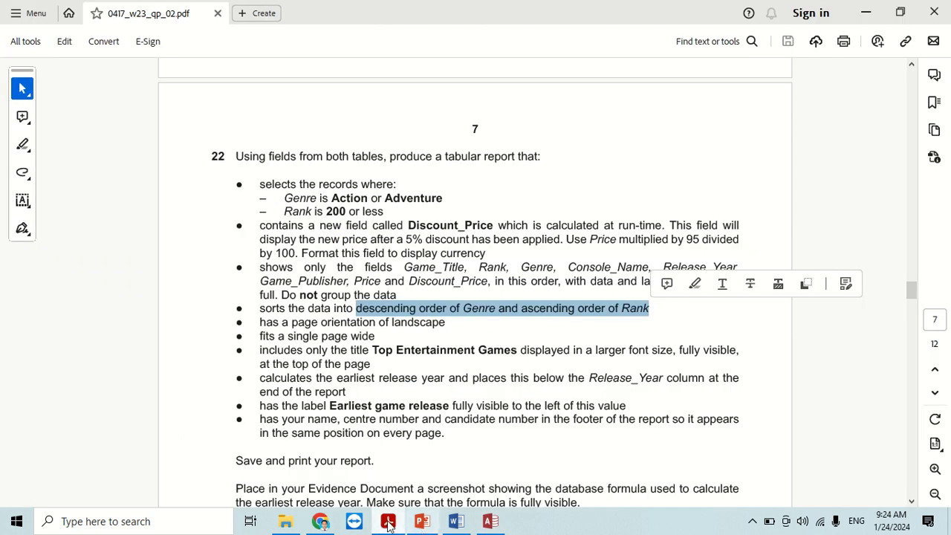
pyautogui.click(491, 520)
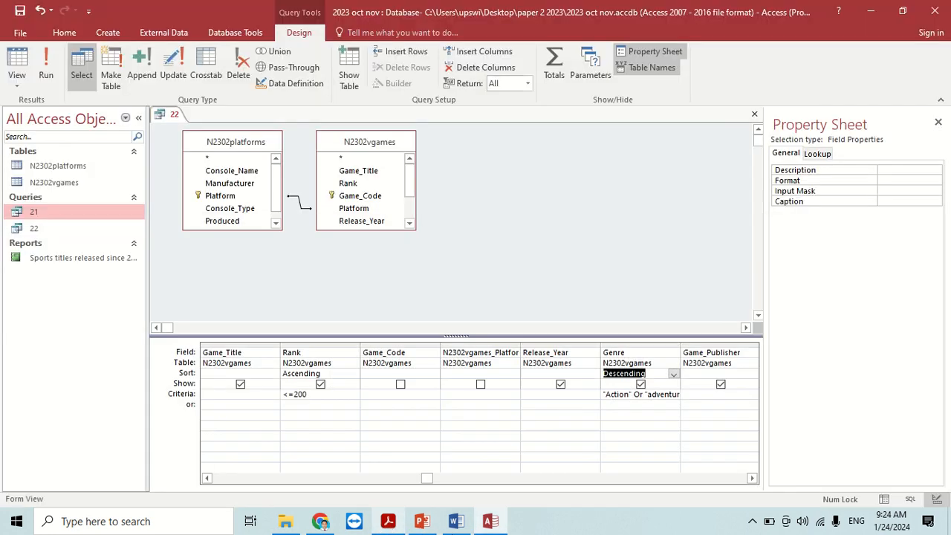
pyautogui.click(21, 16)
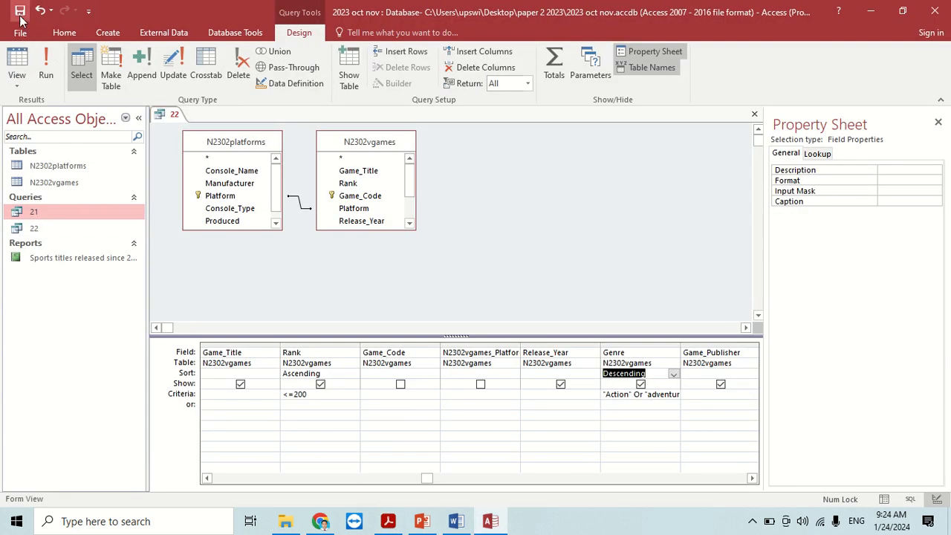
pyautogui.click(754, 115)
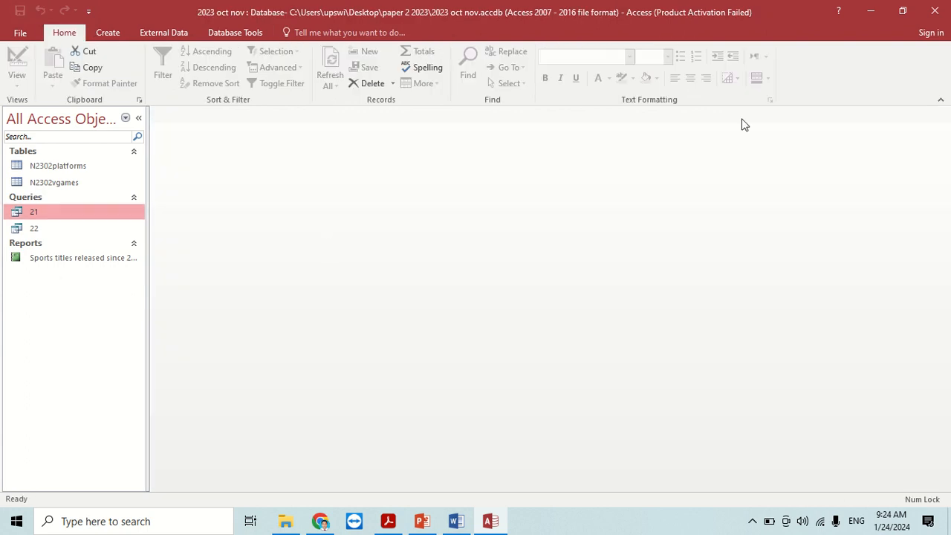
# Start a Report Wizard report based on query 22 and add Game_Title and Rank as its first fields, following the exam paper's order.
pyautogui.click(66, 228)
pyautogui.click(112, 37)
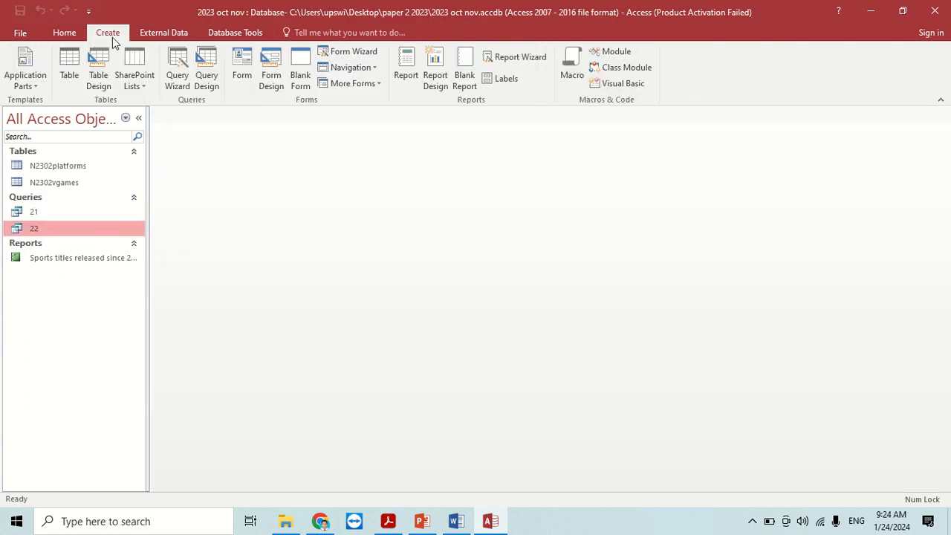
pyautogui.click(540, 61)
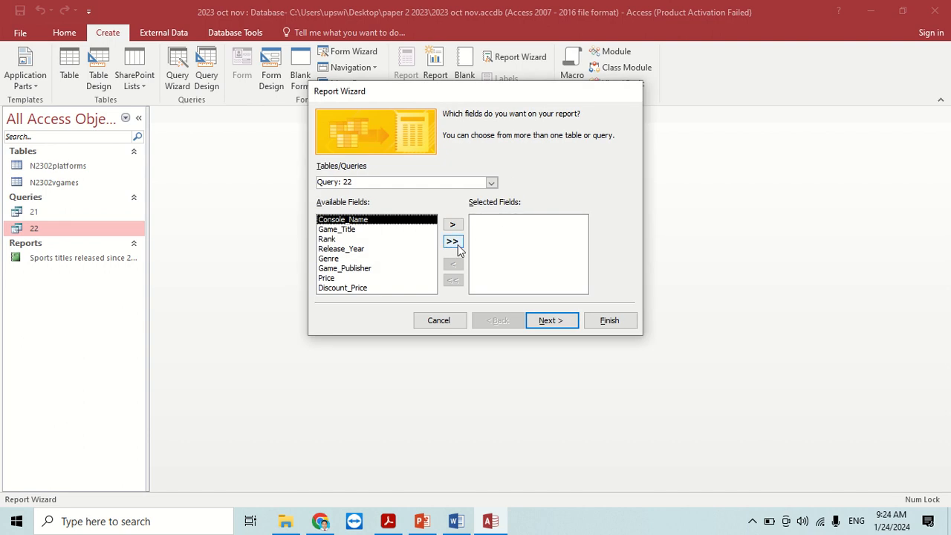
pyautogui.hotkey('alt', 'Tab')
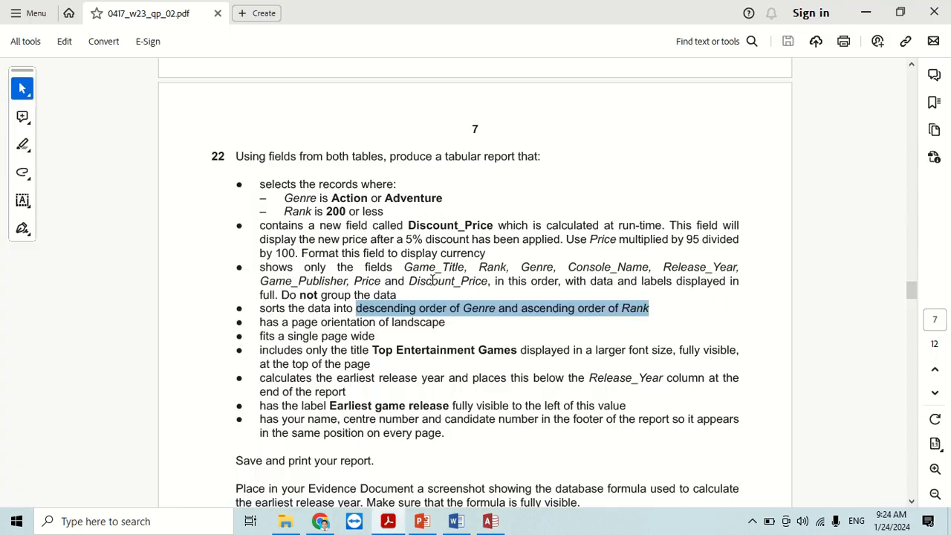
pyautogui.hotkey('alt', 'Tab')
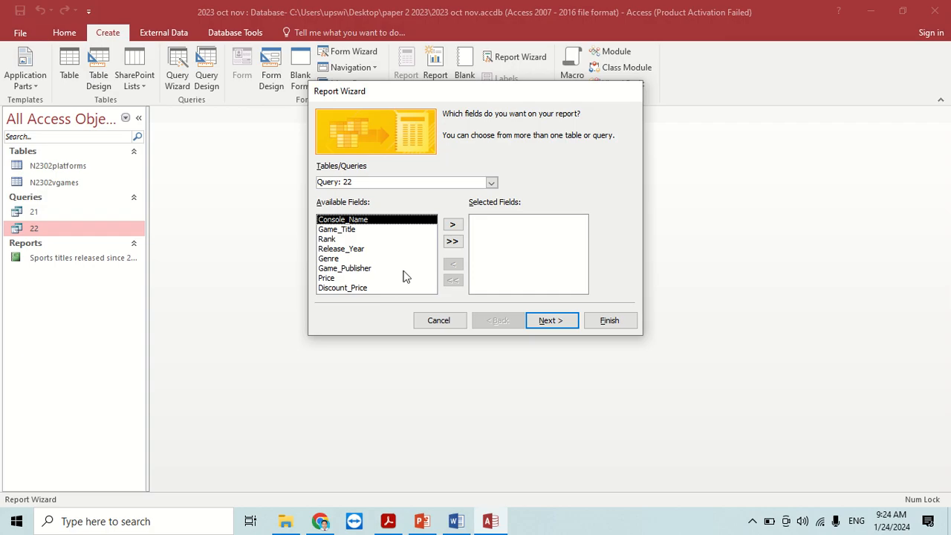
pyautogui.click(355, 230)
pyautogui.click(452, 224)
pyautogui.hotkey('alt', 'Tab')
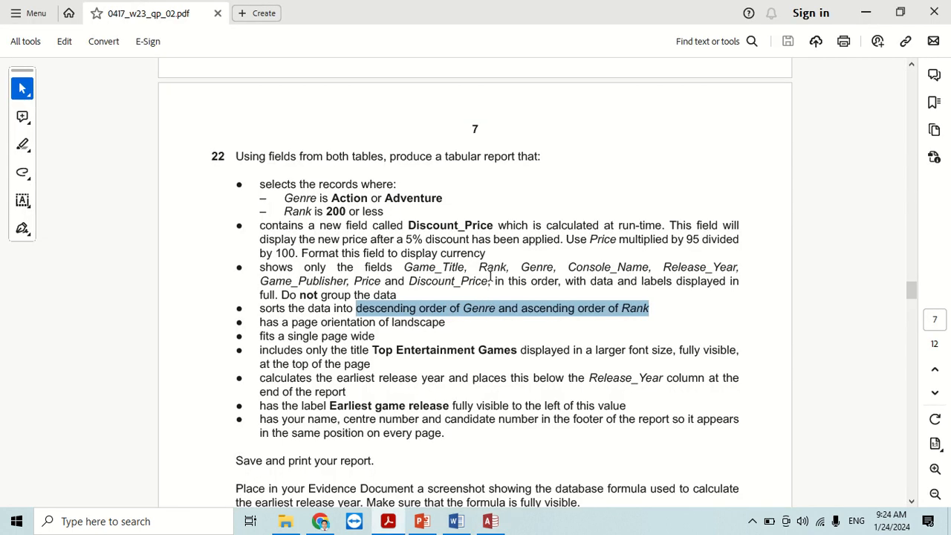
pyautogui.hotkey('alt', 'Tab')
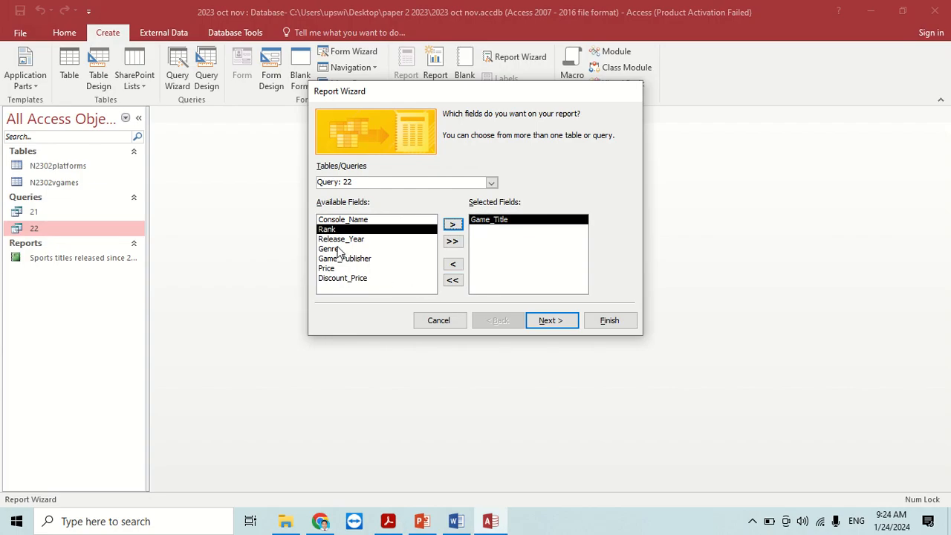
pyautogui.click(453, 223)
# Add Genre and Console_Name as the report's third and fourth fields, following the order in the exam paper.
pyautogui.hotkey('alt', 'Tab')
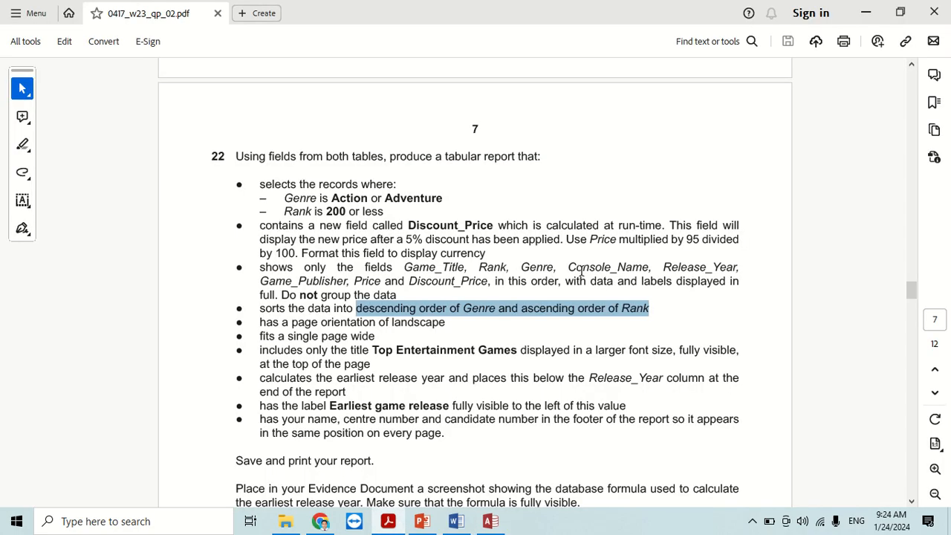
pyautogui.hotkey('alt', 'Tab')
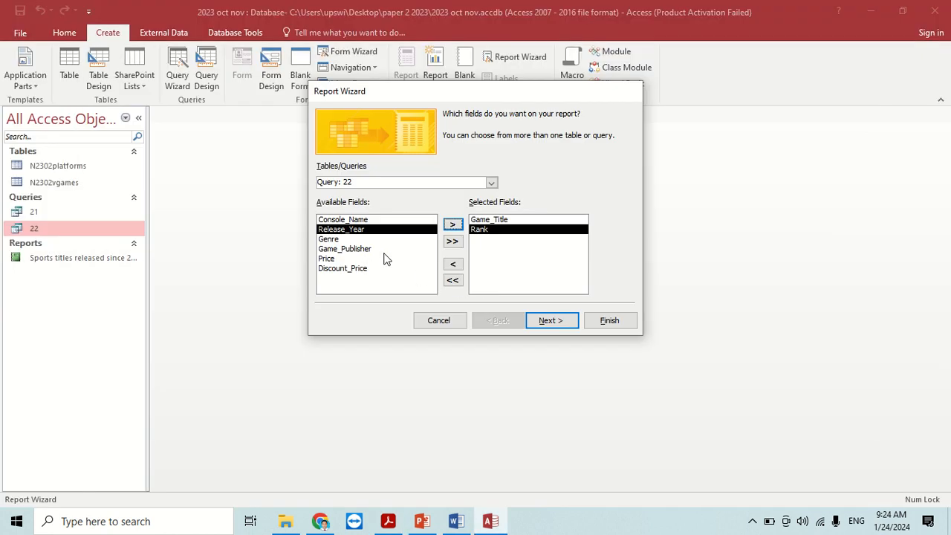
pyautogui.click(364, 238)
pyautogui.click(452, 224)
pyautogui.hotkey('alt', 'Tab')
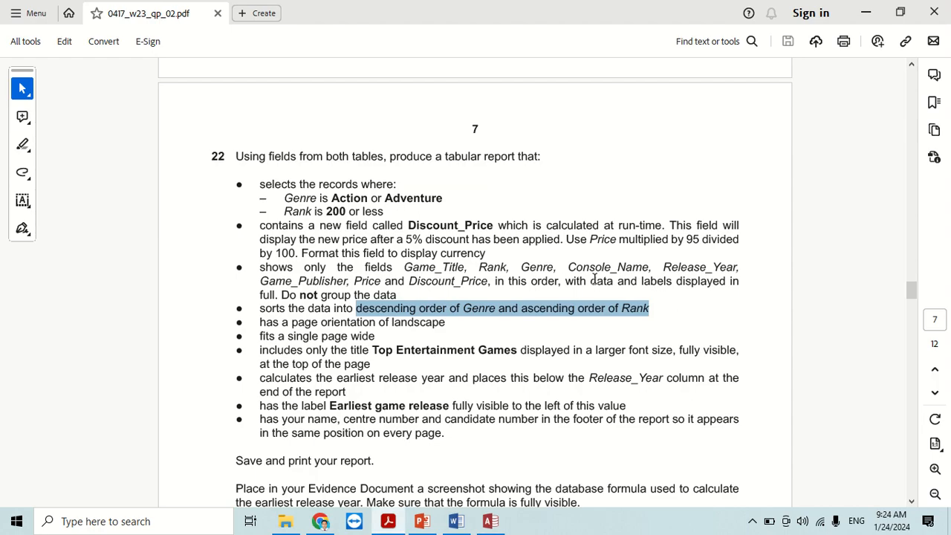
pyautogui.hotkey('alt', 'Tab')
pyautogui.click(370, 220)
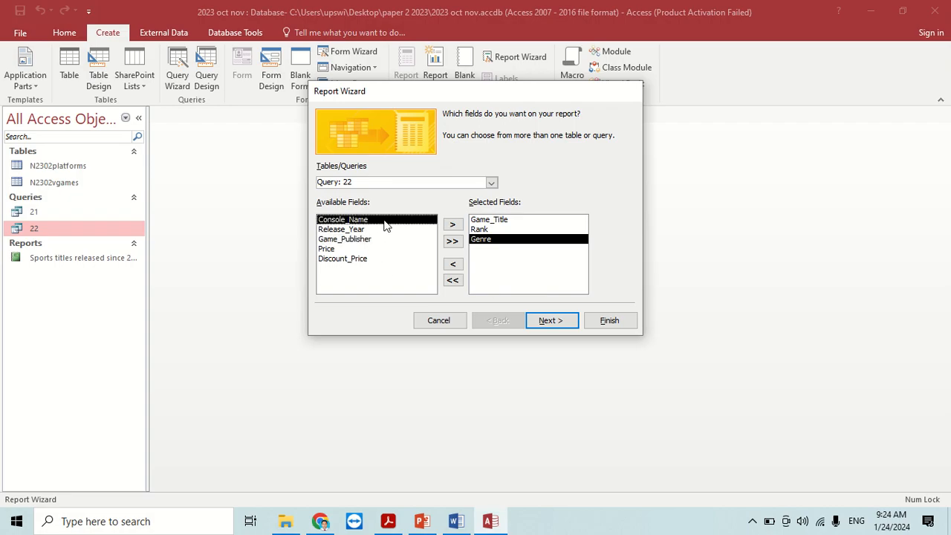
pyautogui.click(453, 223)
# Add the remaining report fields in the exam paper's order: Release_Year, Game_Publisher, Price and Discount_Price.
pyautogui.hotkey('alt', 'Tab')
pyautogui.hotkey('alt', 'Tab')
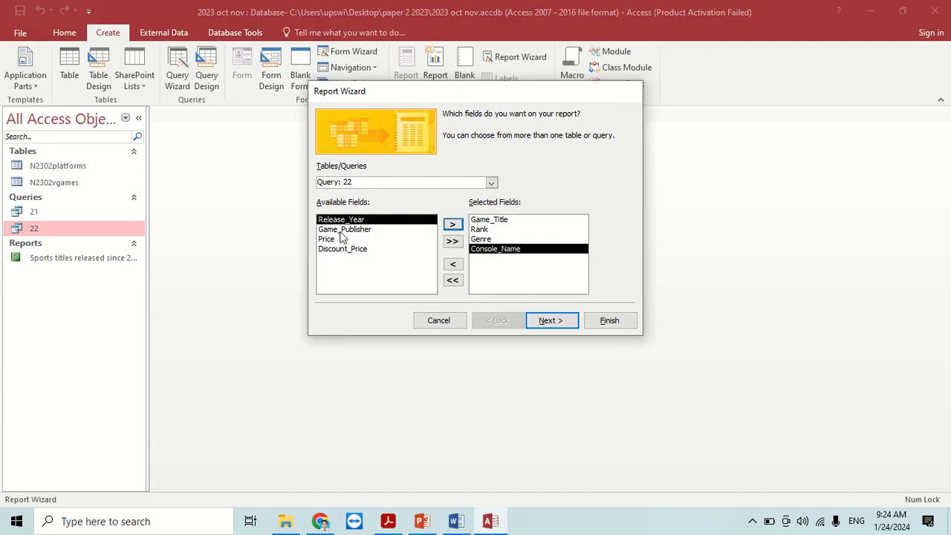
pyautogui.click(452, 224)
pyautogui.hotkey('alt', 'Tab')
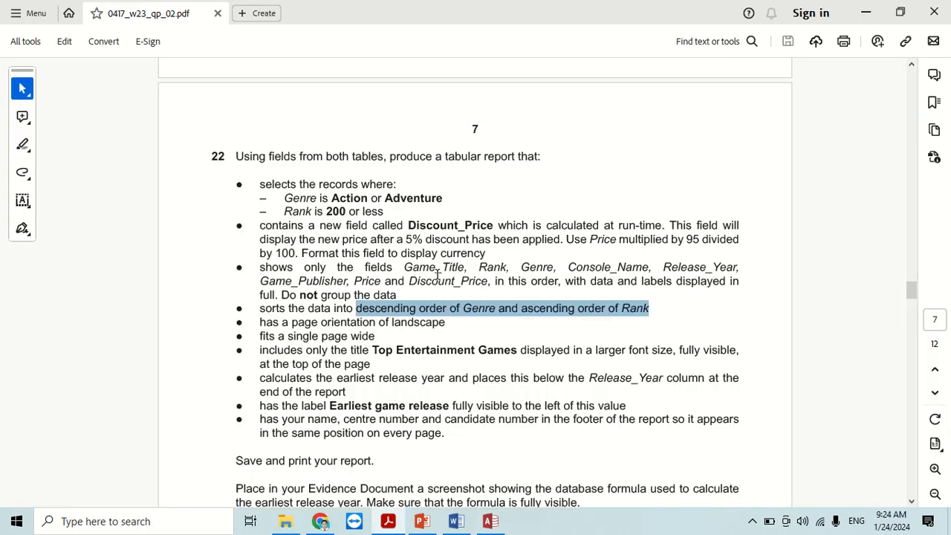
pyautogui.hotkey('alt', 'Tab')
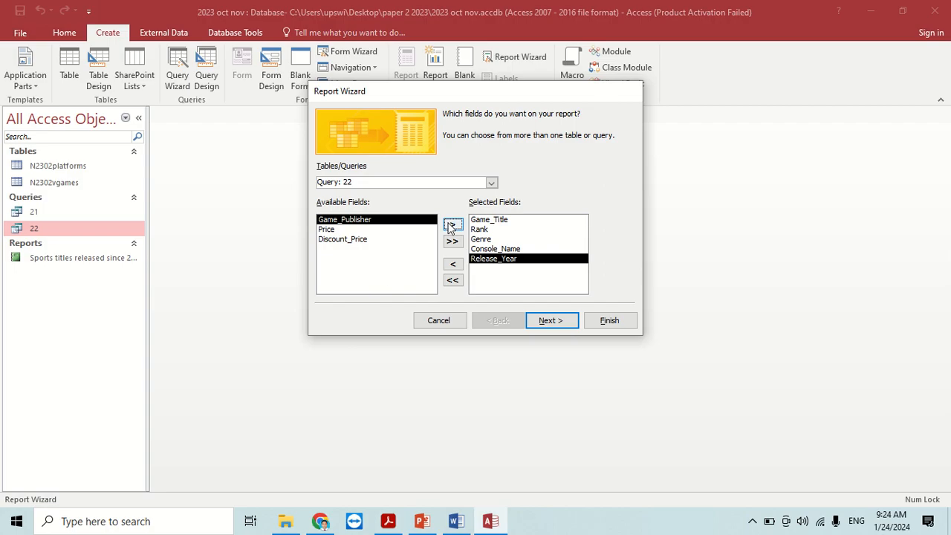
pyautogui.click(451, 224)
pyautogui.click(451, 225)
pyautogui.click(450, 225)
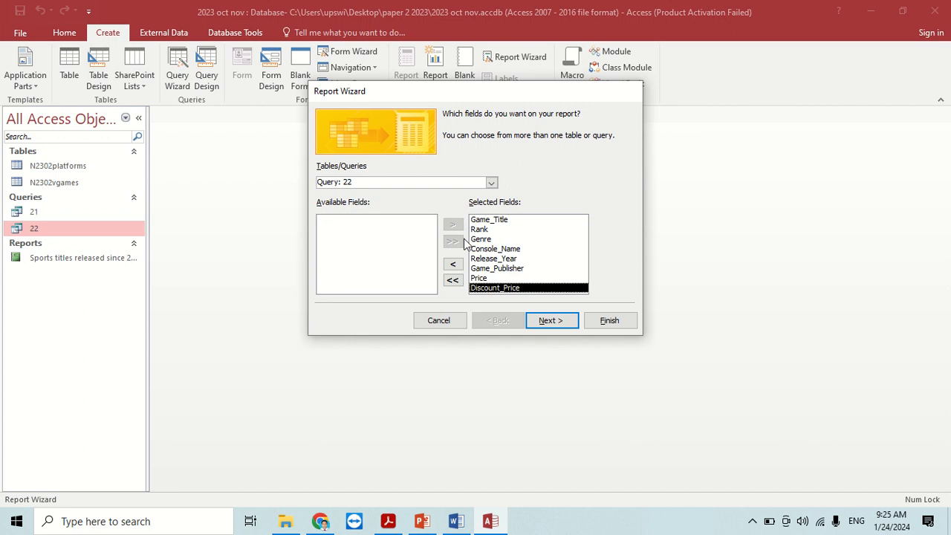
# Leave the report without grouping or wizard sorting, keep the tabular layout and set landscape orientation, checking it against question 22.
pyautogui.click(550, 321)
pyautogui.click(548, 323)
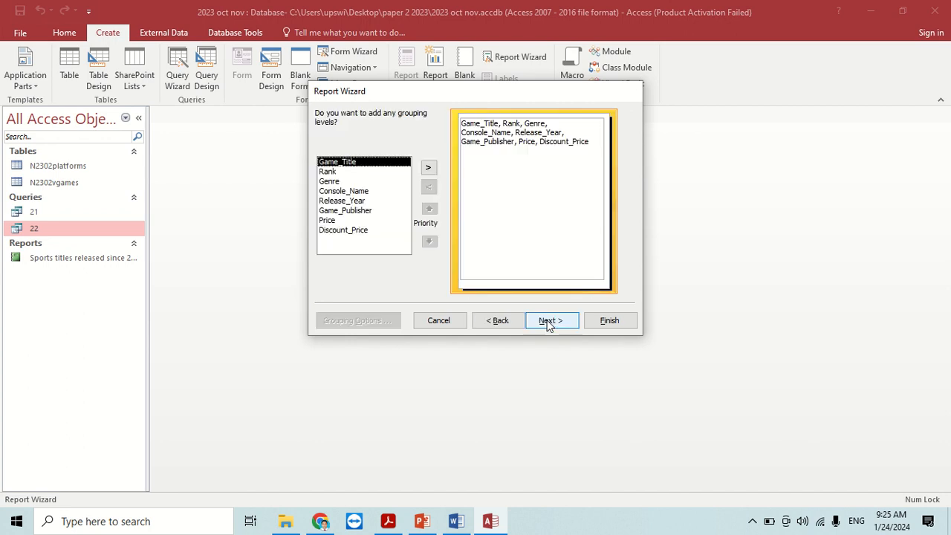
pyautogui.click(548, 321)
pyautogui.click(546, 321)
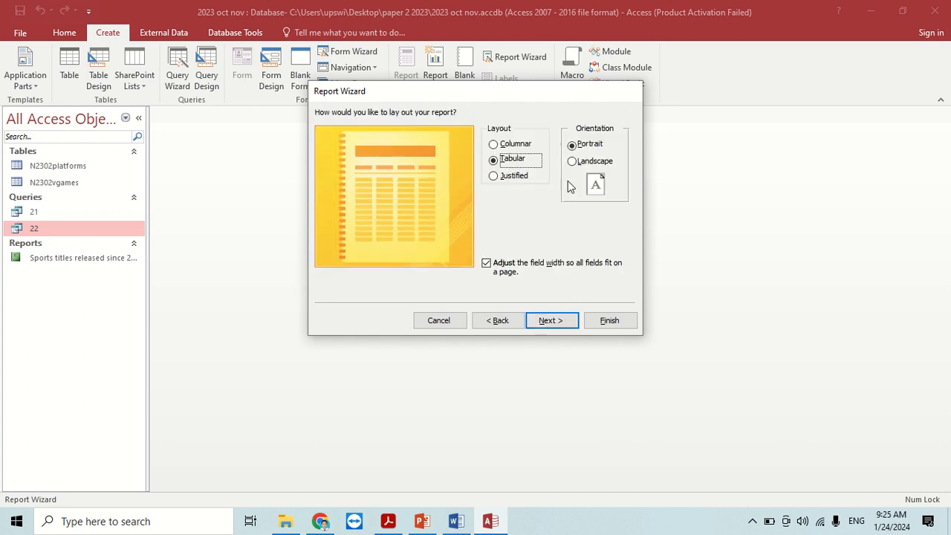
pyautogui.click(575, 161)
pyautogui.hotkey('alt', 'Tab')
pyautogui.click(416, 320)
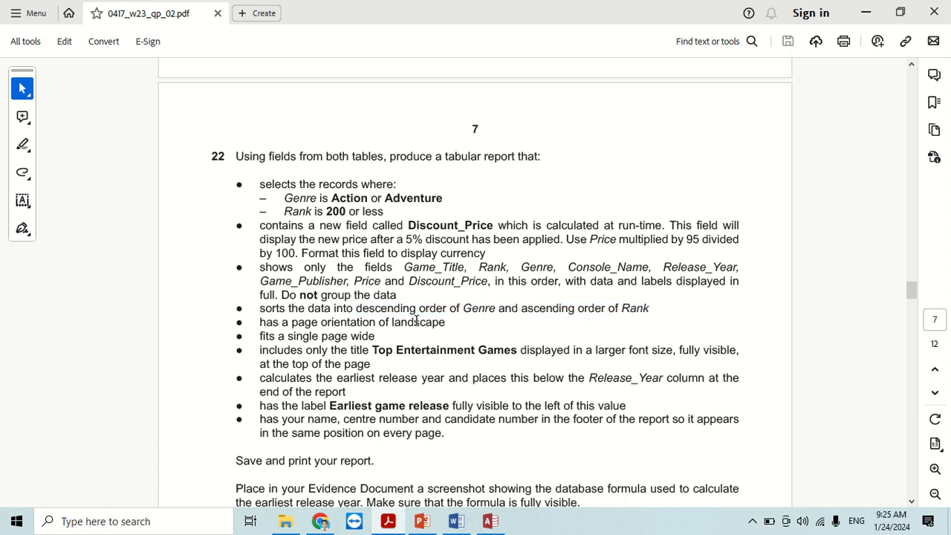
pyautogui.hotkey('alt', 'Tab')
# Copy the title Top Entertainment Games from the exam paper into the wizard as the report title and generate the report preview.
pyautogui.hotkey('alt', 'Tab')
pyautogui.moveTo(374, 350); pyautogui.dragTo(517, 352)
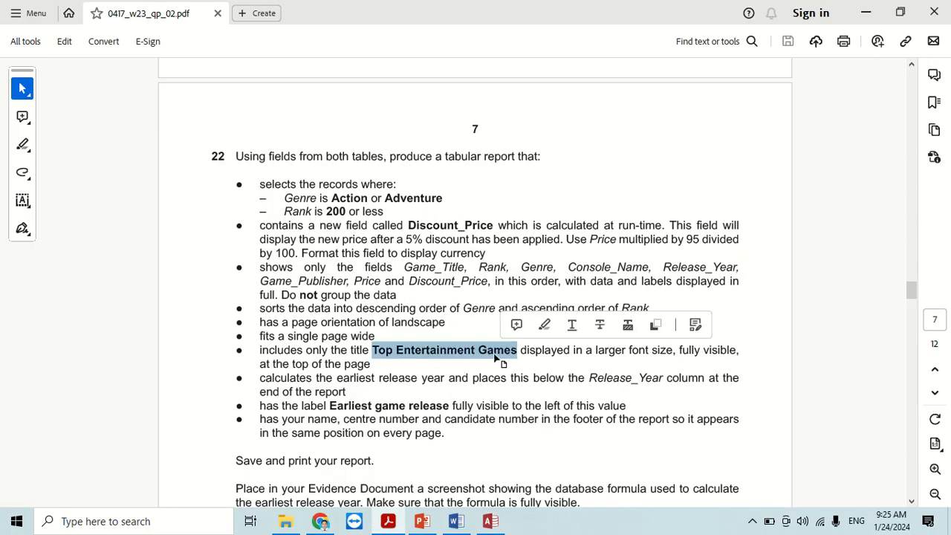
pyautogui.rightClick(492, 359)
pyautogui.click(513, 166)
pyautogui.hotkey('alt', 'Tab')
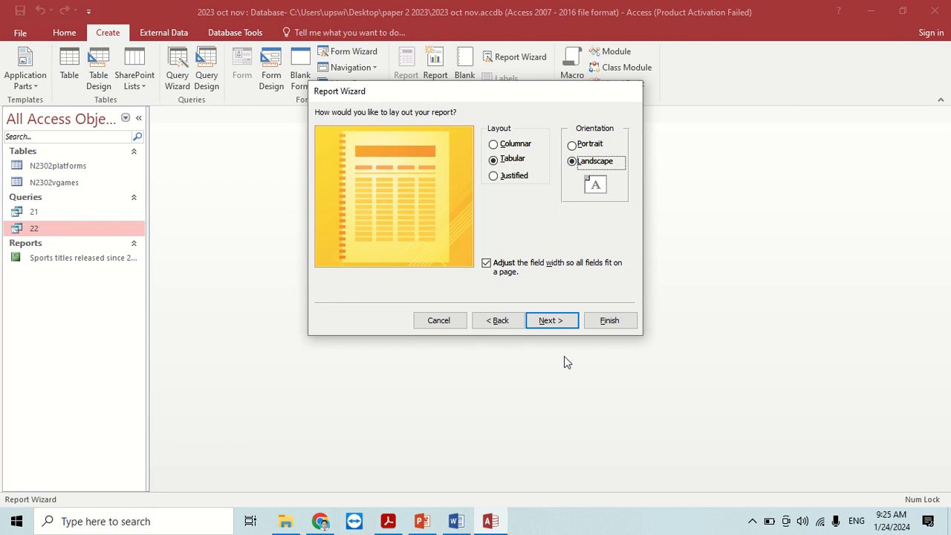
pyautogui.click(558, 323)
pyautogui.hotkey('ctrl', 'a')
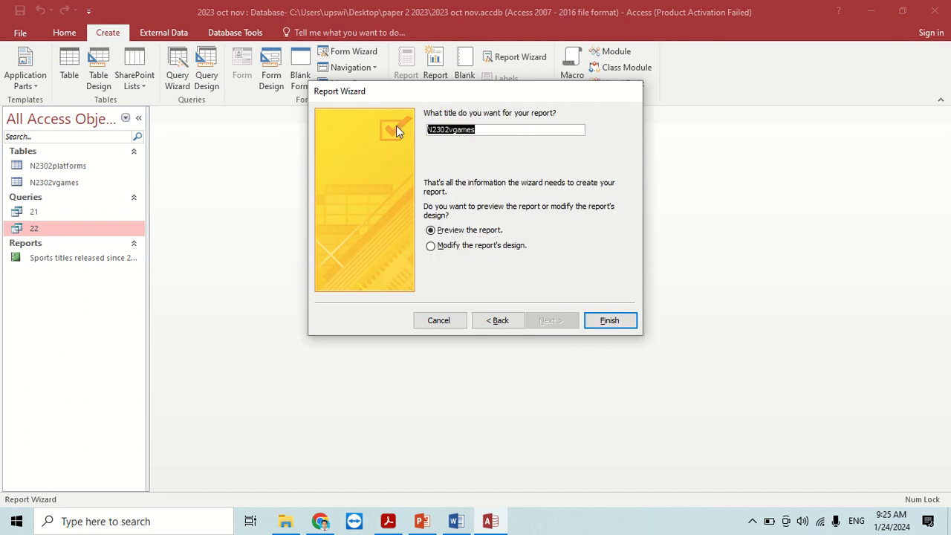
pyautogui.hotkey('ctrl', 'v')
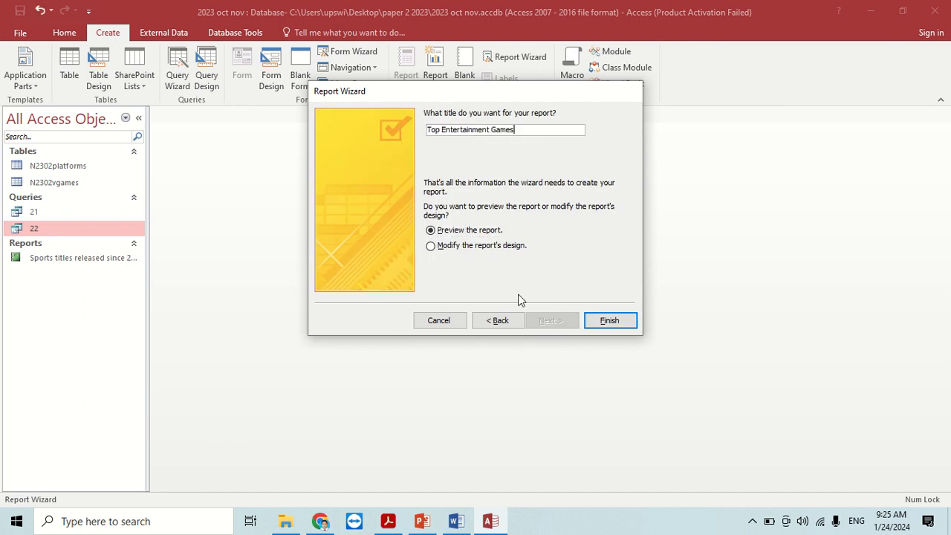
pyautogui.click(602, 324)
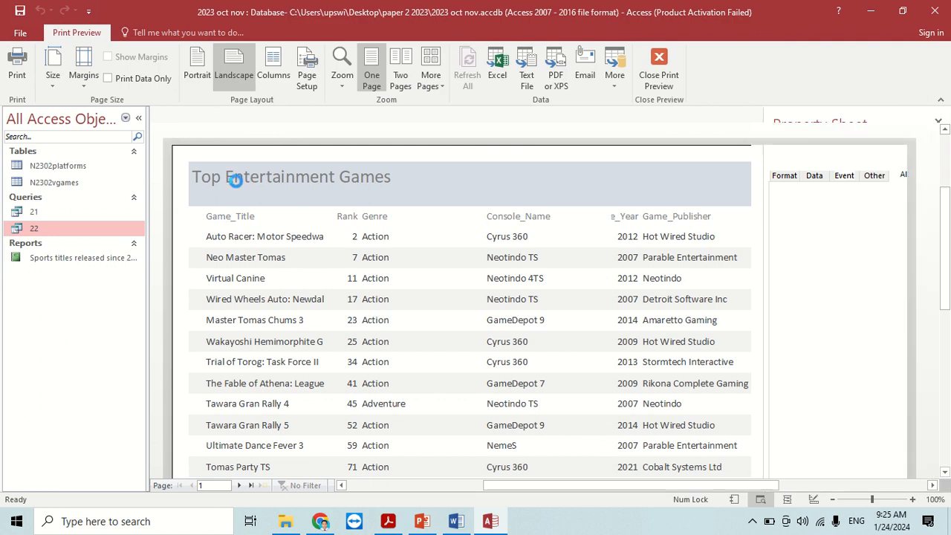
# Open the report in Layout View and extend the Game_Title column and its label out to the report's left edge.
pyautogui.rightClick(255, 121)
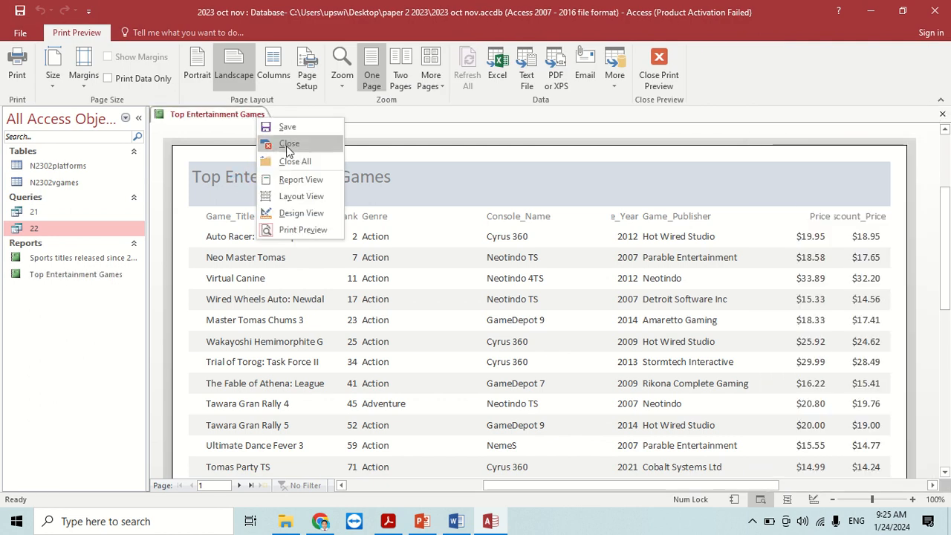
pyautogui.click(286, 199)
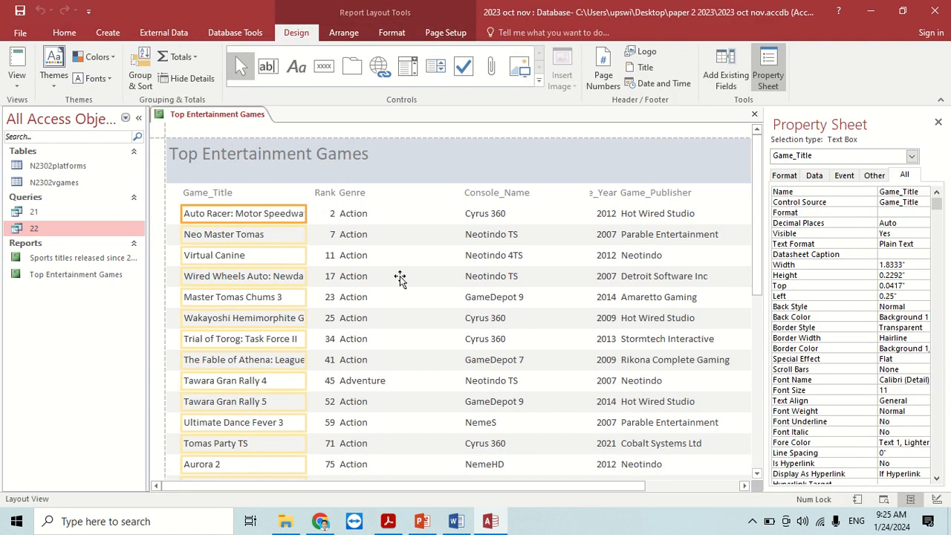
pyautogui.keyDown('ctrl'); pyautogui.click(232, 194); pyautogui.keyUp('ctrl')
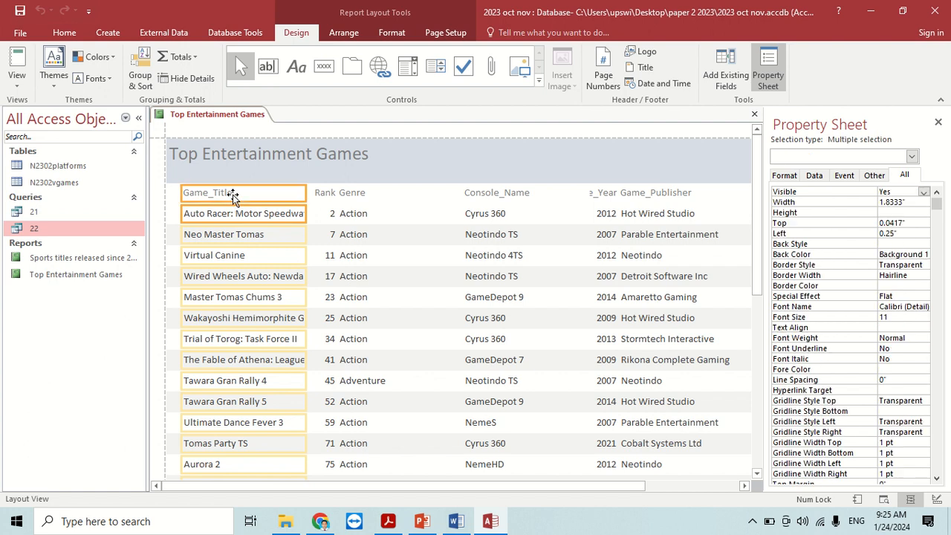
pyautogui.moveTo(184, 193); pyautogui.dragTo(165, 193)
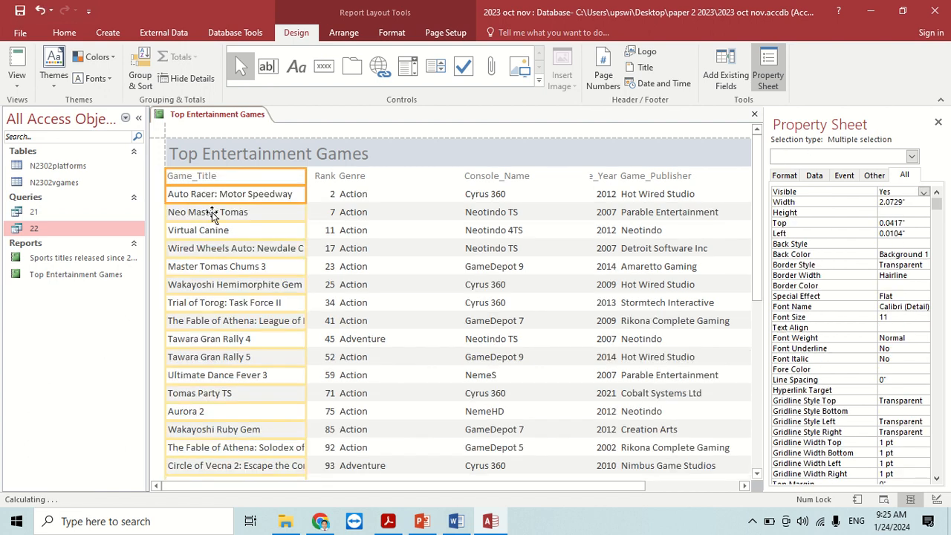
# Narrow the Genre column and its label from the left edge to free space beside Rank.
pyautogui.click(334, 180)
pyautogui.click(353, 183)
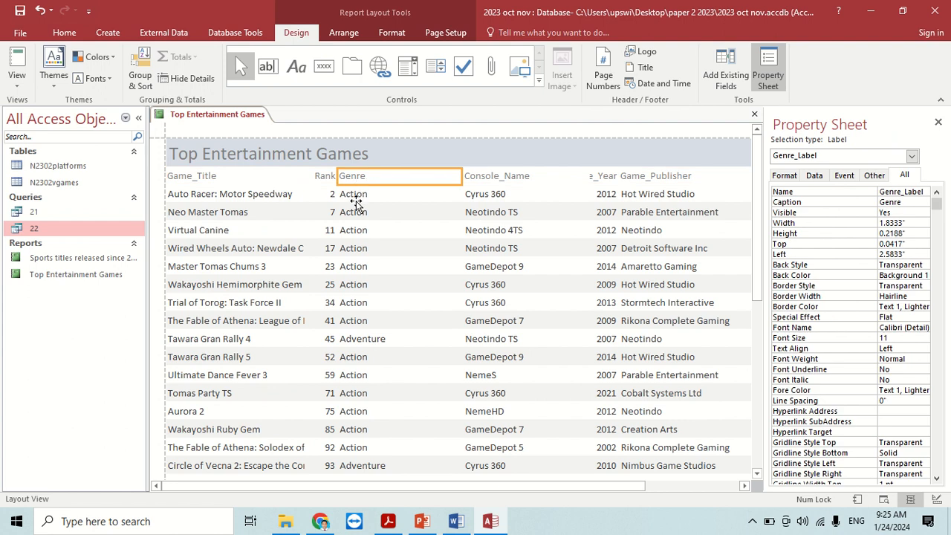
pyautogui.keyDown('ctrl'); pyautogui.click(353, 193); pyautogui.keyUp('ctrl')
pyautogui.moveTo(336, 176); pyautogui.dragTo(396, 177)
# Shift the Rank column and its label right next to Genre and widen the Game_Title column to 2.875".
pyautogui.click(328, 179)
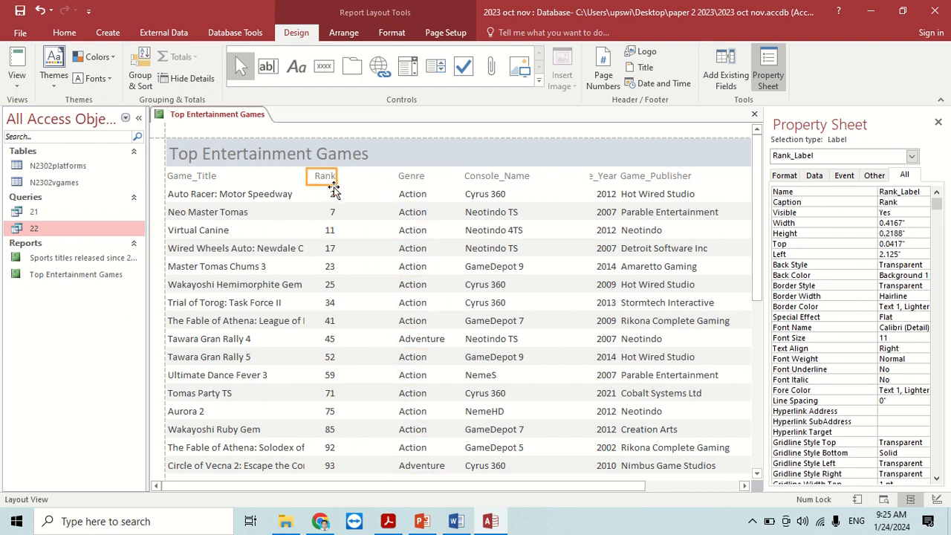
pyautogui.keyDown('ctrl'); pyautogui.click(331, 193); pyautogui.keyUp('ctrl')
pyautogui.moveTo(337, 178); pyautogui.dragTo(396, 190)
pyautogui.moveTo(310, 178); pyautogui.dragTo(359, 195)
pyautogui.click(281, 194)
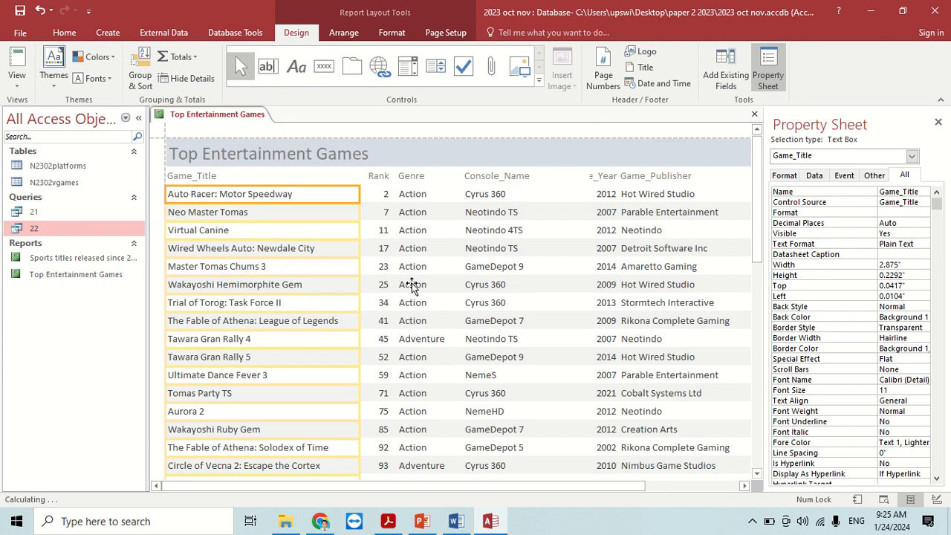
# Widen the Game_Publisher column to 2.25" and extend the Release_Year label leftward to a width of 1".
pyautogui.moveTo(488, 489); pyautogui.dragTo(649, 498)
pyautogui.scroll(-3, 611, 348)
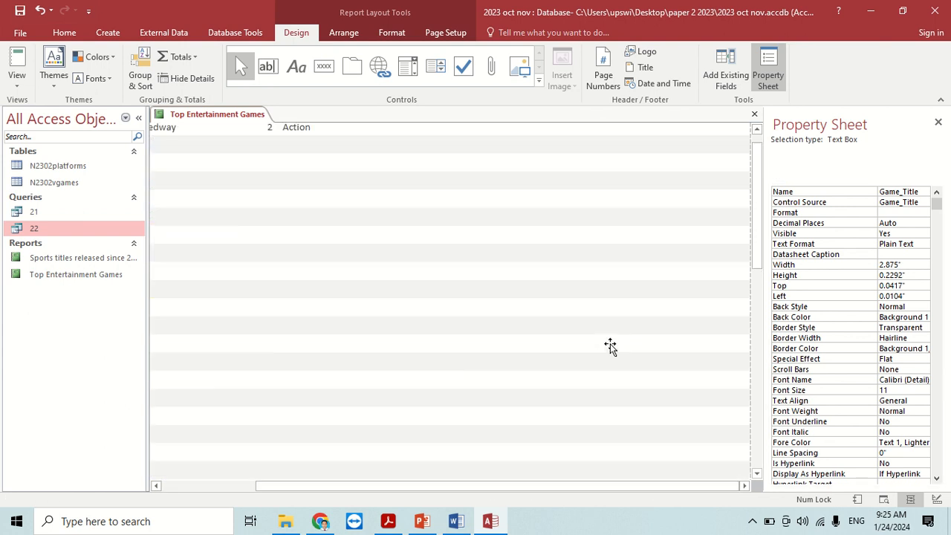
pyautogui.click(610, 348)
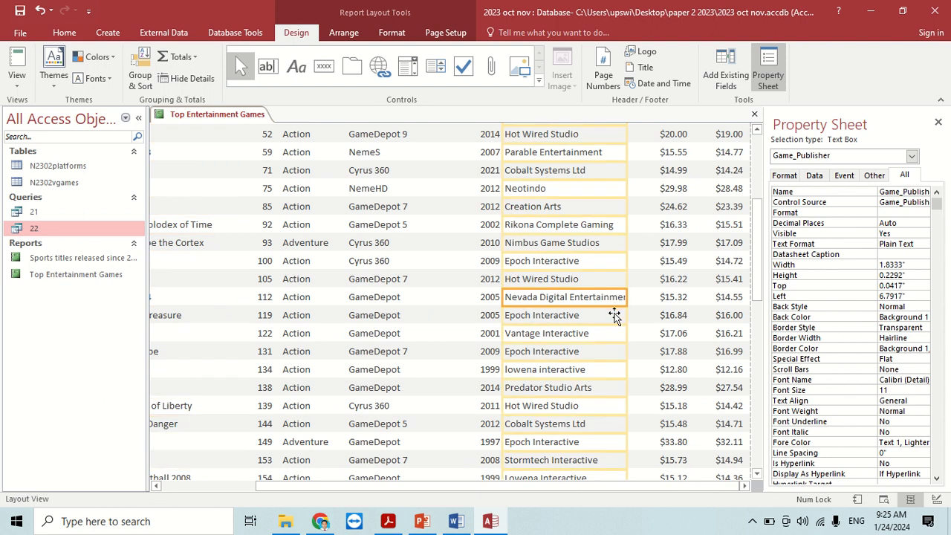
pyautogui.moveTo(626, 261); pyautogui.dragTo(649, 262)
pyautogui.scroll(2, 636, 357)
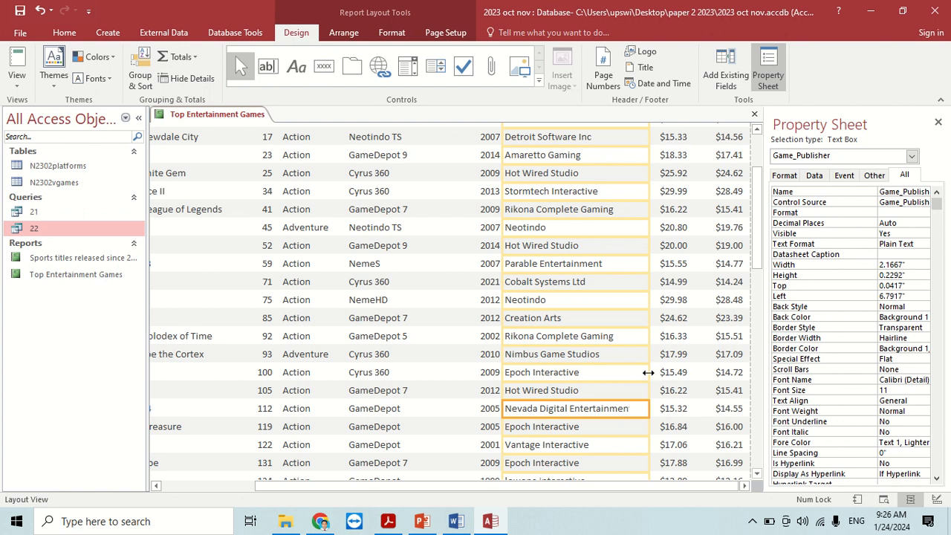
pyautogui.moveTo(648, 373); pyautogui.dragTo(655, 373)
pyautogui.scroll(3, 638, 375)
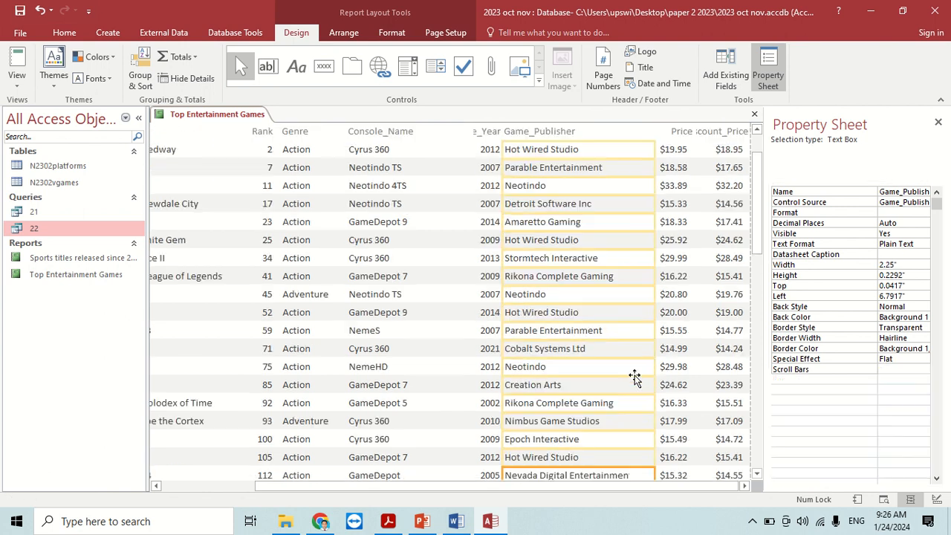
pyautogui.click(487, 176)
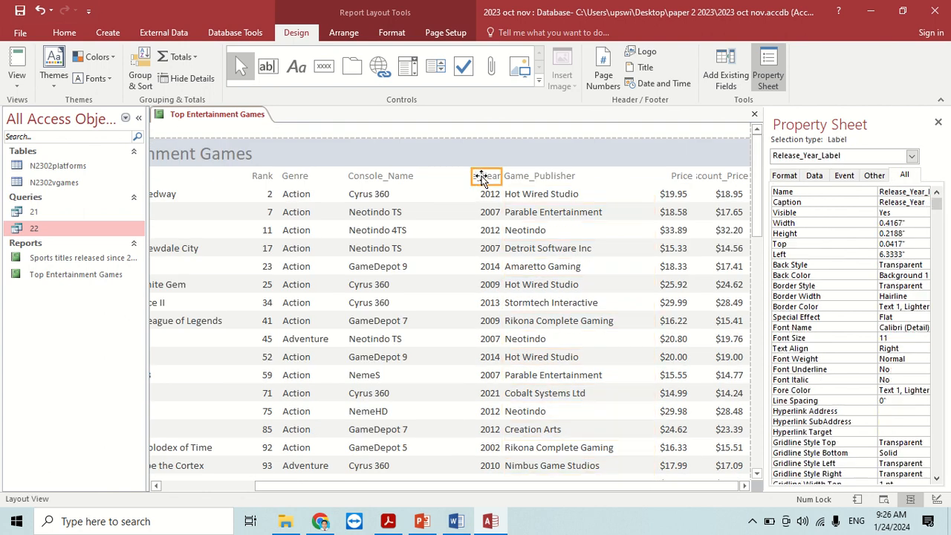
pyautogui.moveTo(471, 177); pyautogui.dragTo(433, 177)
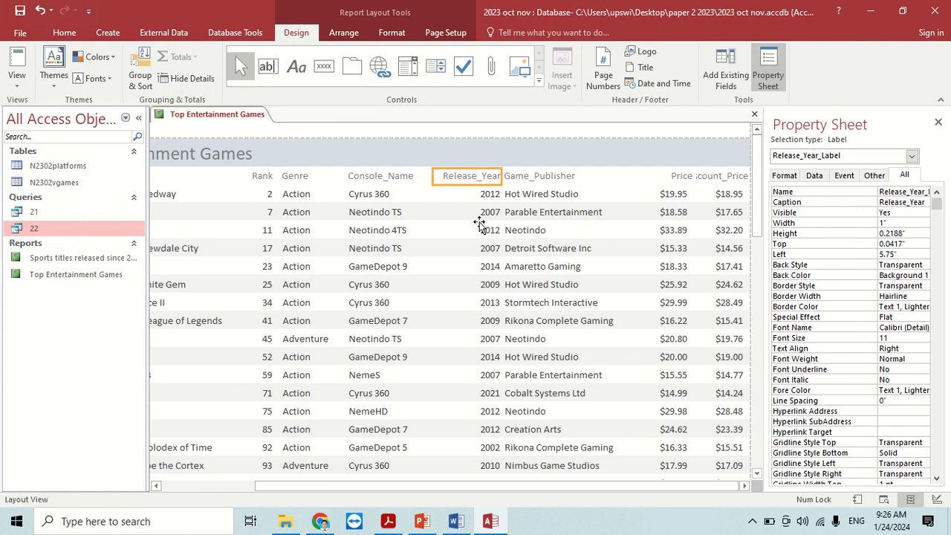
# Left-align the Price label and extend the Discount_Price label leftward so its full text fits.
pyautogui.click(673, 182)
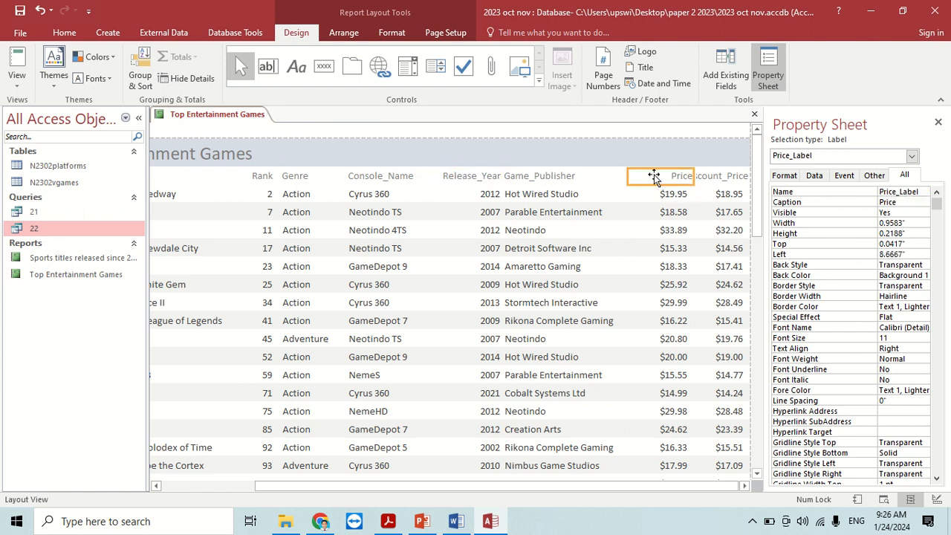
pyautogui.click(64, 32)
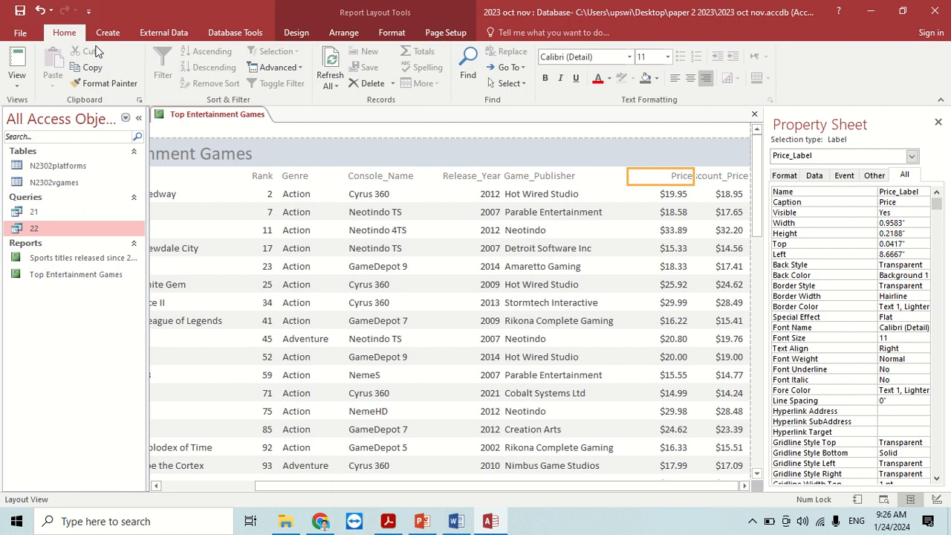
pyautogui.click(674, 78)
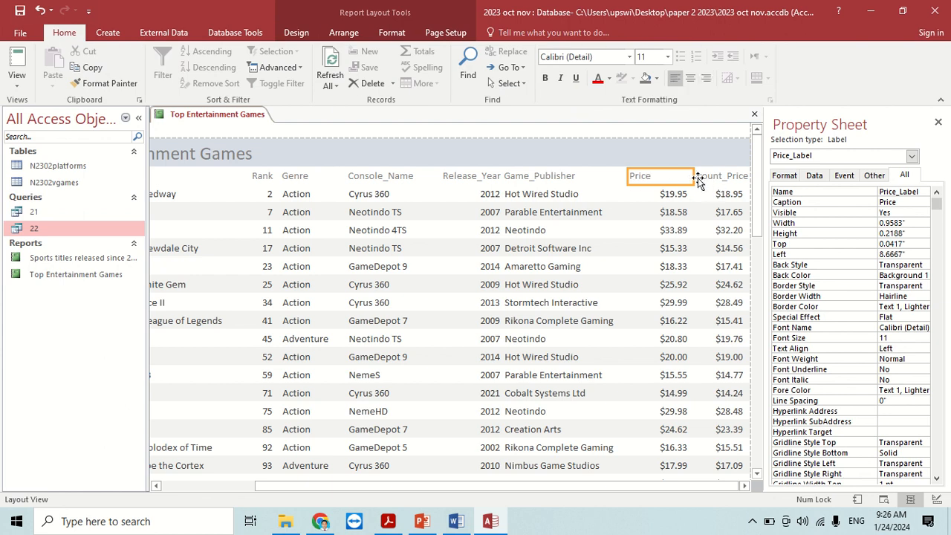
pyautogui.click(702, 182)
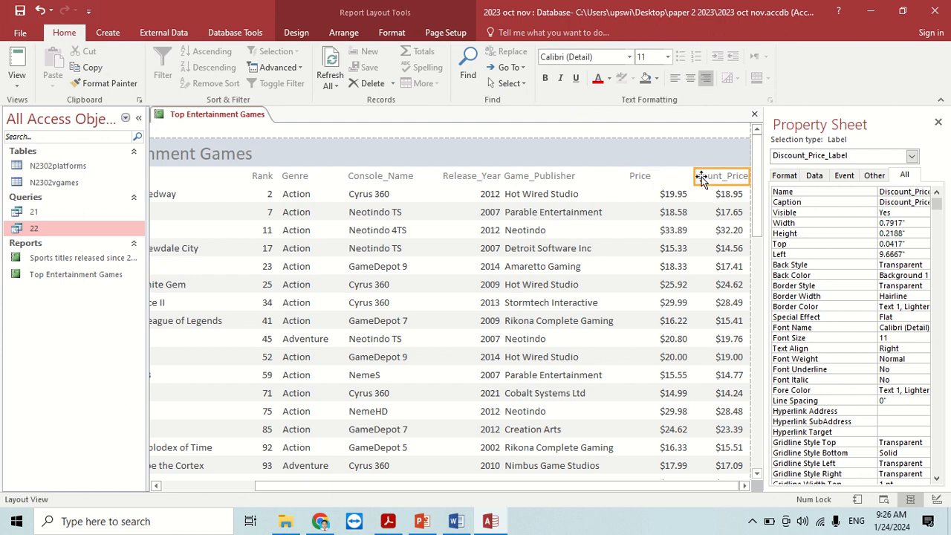
pyautogui.moveTo(693, 176)
pyautogui.mouseDown()
pyautogui.moveTo(674, 176)
pyautogui.moveTo(682, 176)
pyautogui.mouseUp()
pyautogui.click(730, 247)
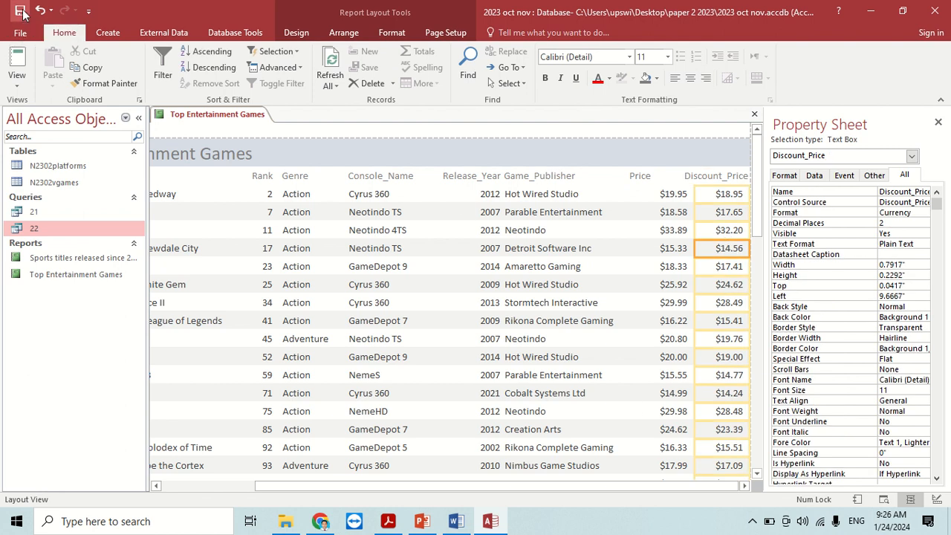
# Check the exam paper for question 22's requirements on the earliest release year, its label and the footer.
pyautogui.click(388, 521)
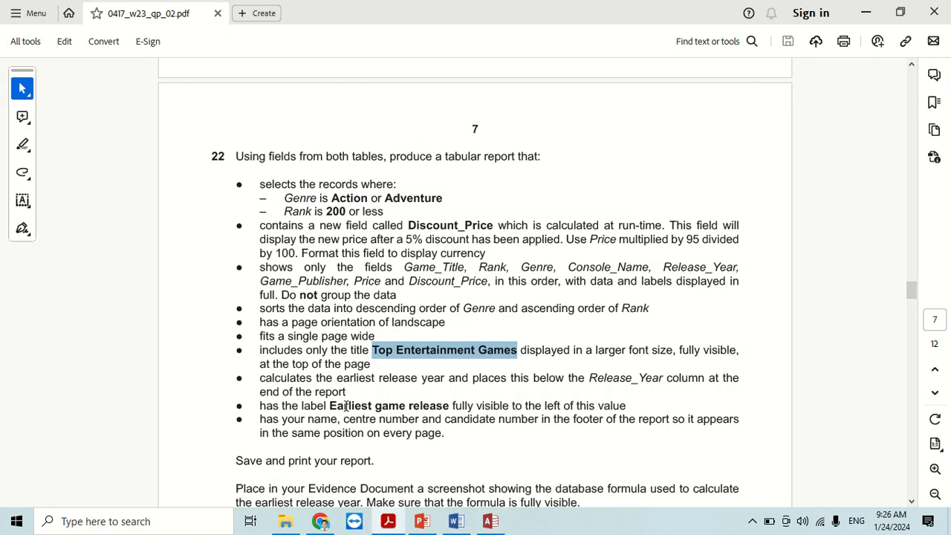
pyautogui.scroll(-2, 290, 388)
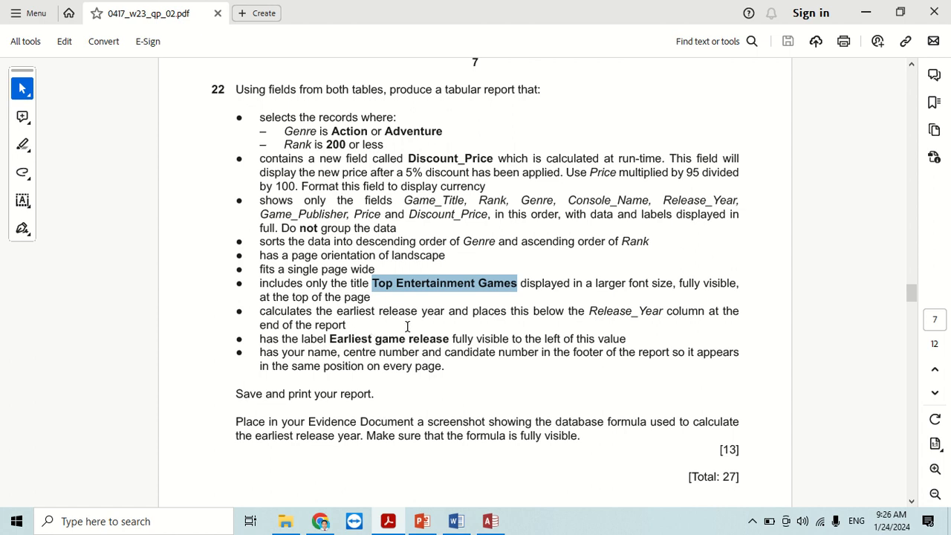
pyautogui.hotkey('alt', 'Tab')
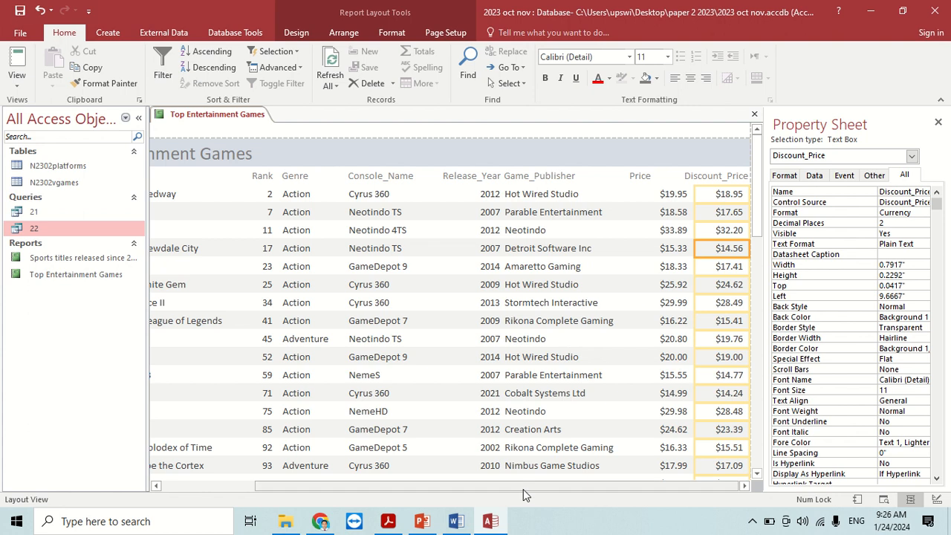
pyautogui.click(467, 176)
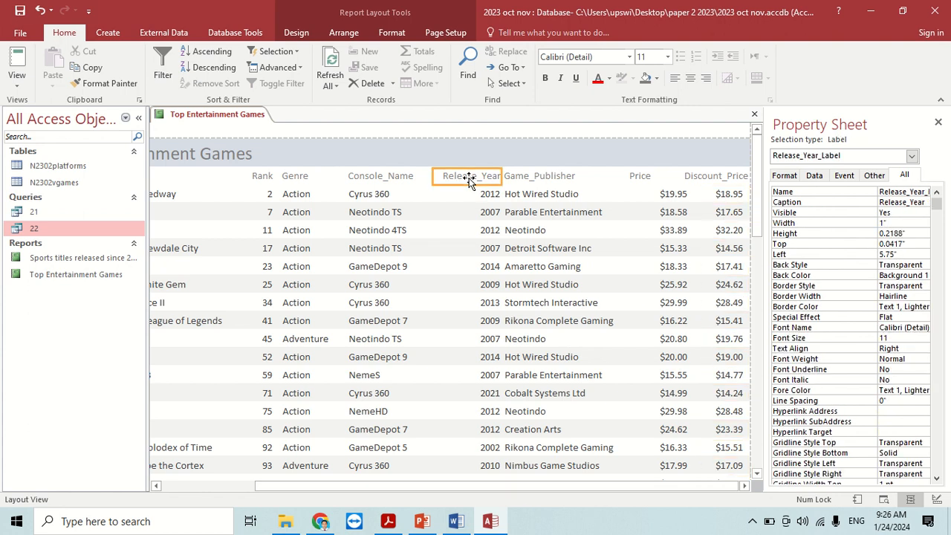
pyautogui.rightClick(251, 116)
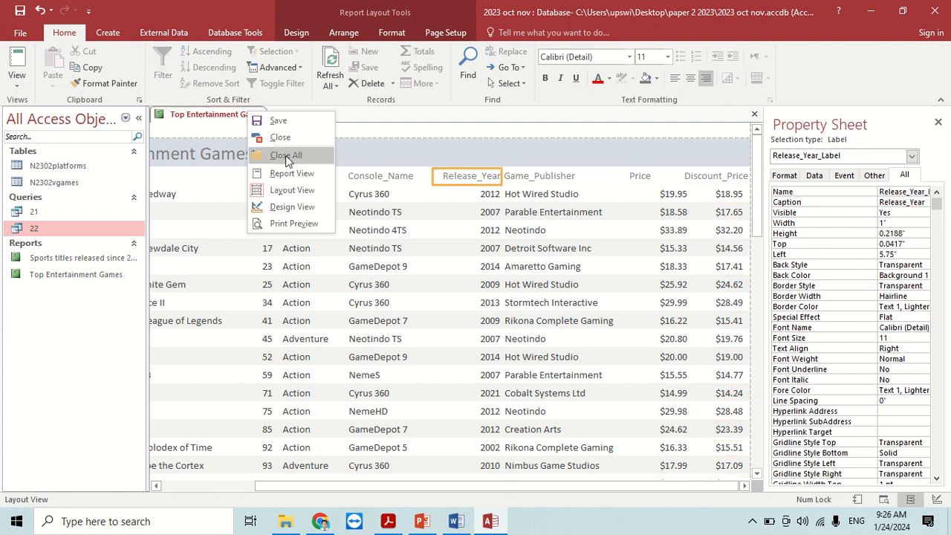
pyautogui.click(292, 207)
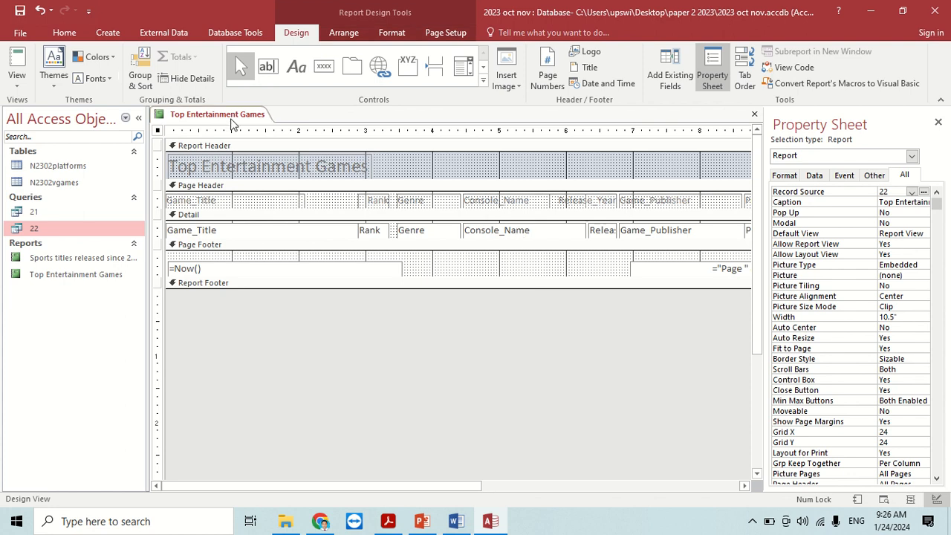
pyautogui.rightClick(231, 118)
pyautogui.click(278, 199)
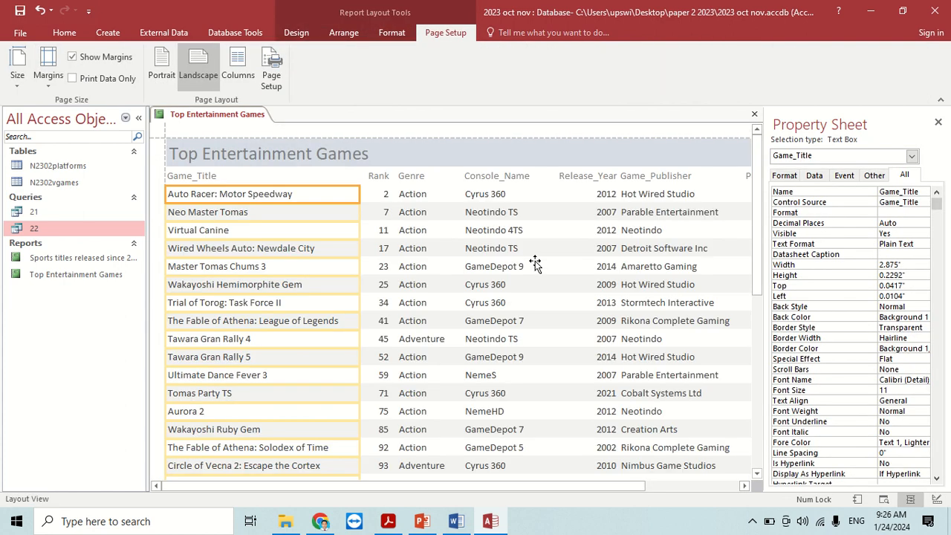
# Add a Max total below the Release_Year column at the end of the report and give it a caption label.
pyautogui.click(603, 198)
pyautogui.rightClick(604, 199)
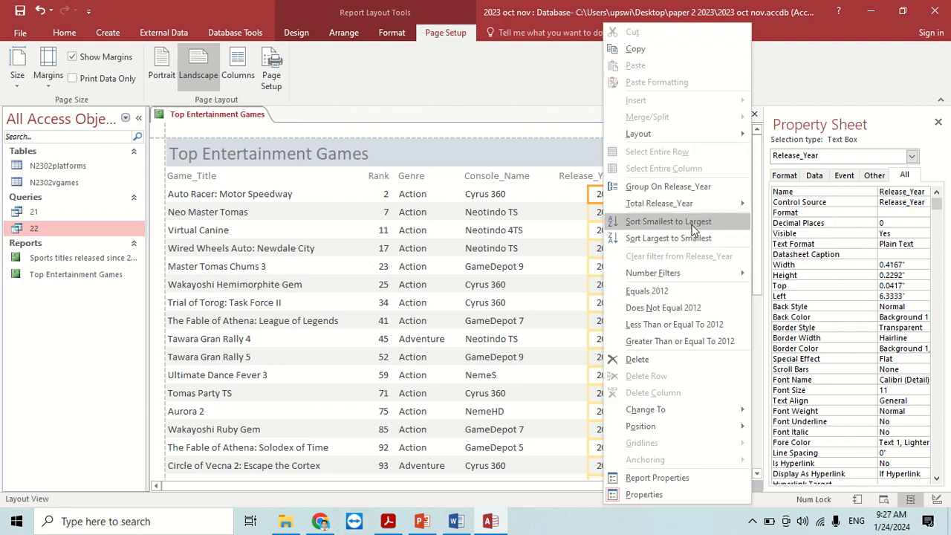
pyautogui.moveTo(696, 208)
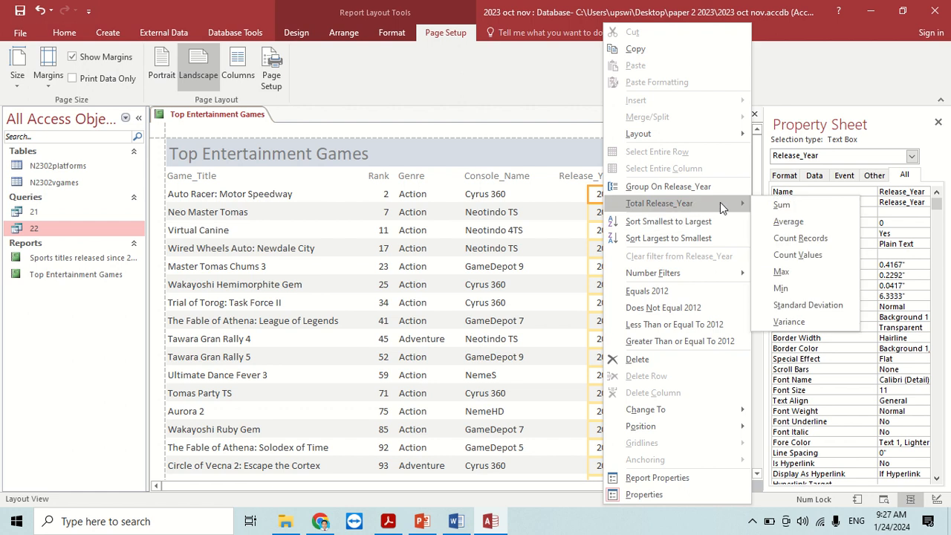
pyautogui.click(802, 275)
pyautogui.scroll(-6, 604, 327)
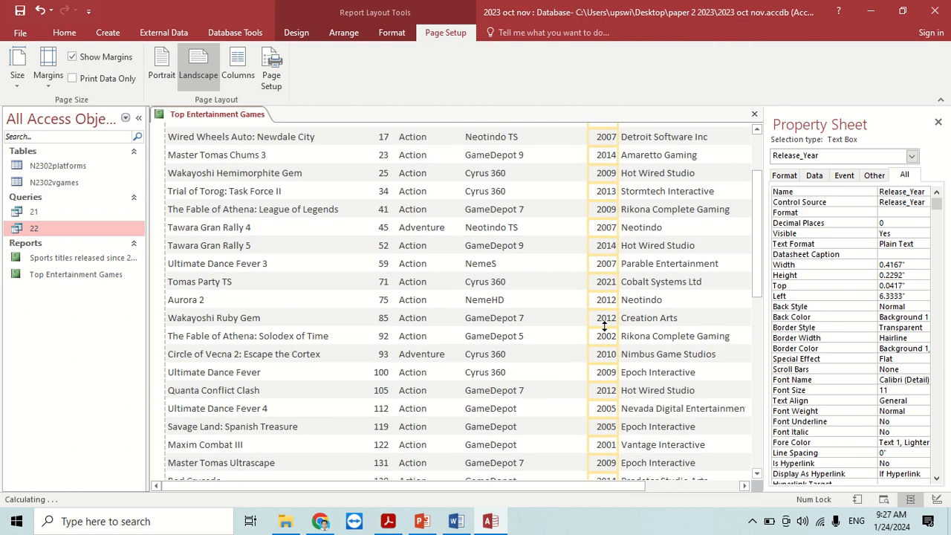
pyautogui.scroll(-7, 605, 338)
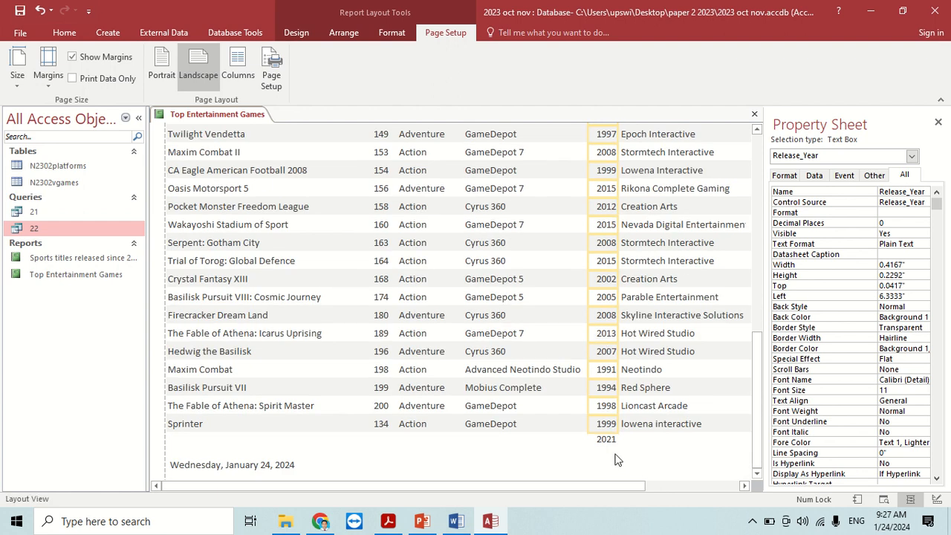
pyautogui.click(605, 440)
pyautogui.rightClick(605, 441)
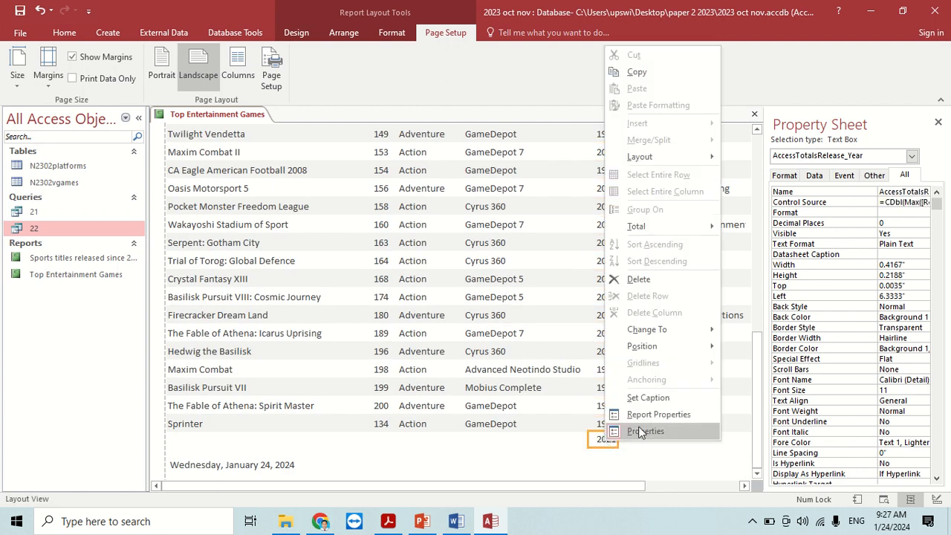
# Copy Earliest game release from the exam paper and replace the Release_Year total's label text with it.
pyautogui.hotkey('alt', 'Tab')
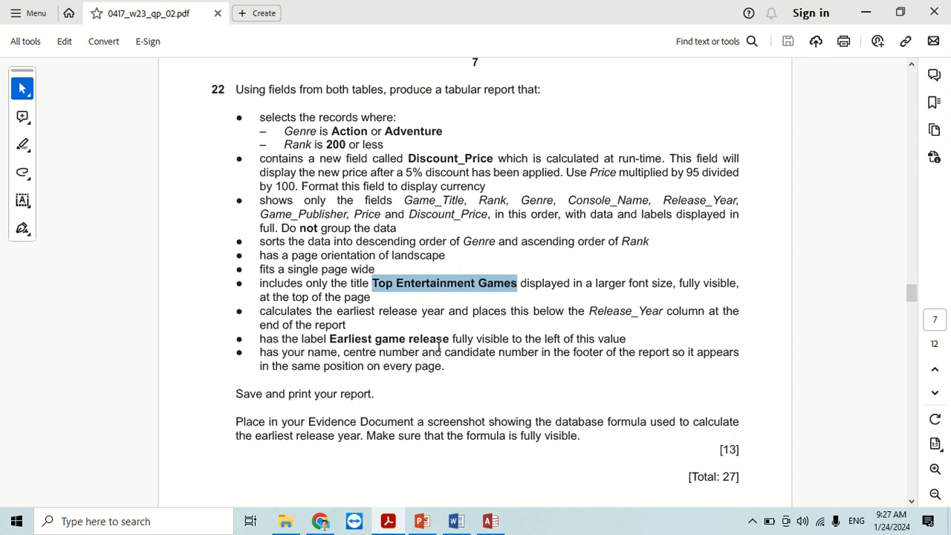
pyautogui.moveTo(449, 340); pyautogui.dragTo(330, 340)
pyautogui.hotkey('ctrl', 'c')
pyautogui.rightClick(347, 342)
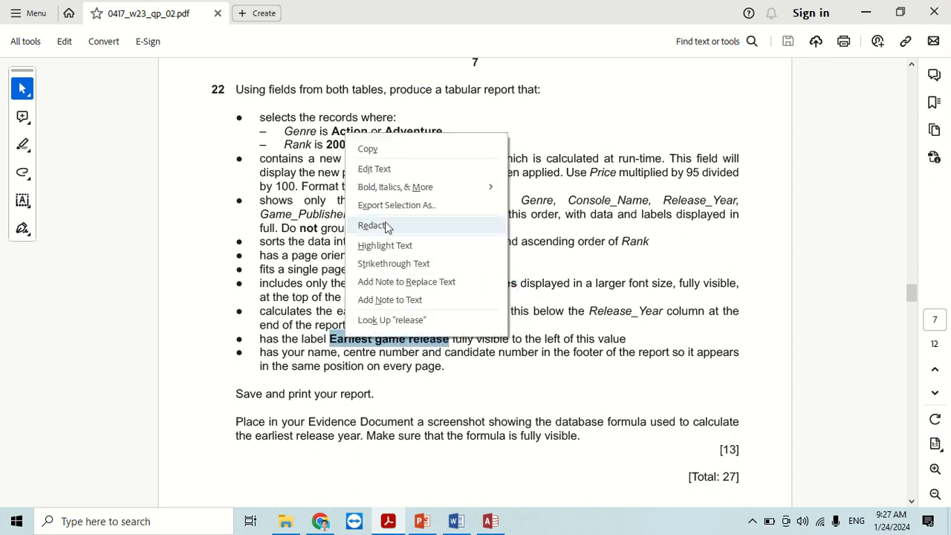
pyautogui.click(368, 148)
pyautogui.hotkey('alt', 'Tab')
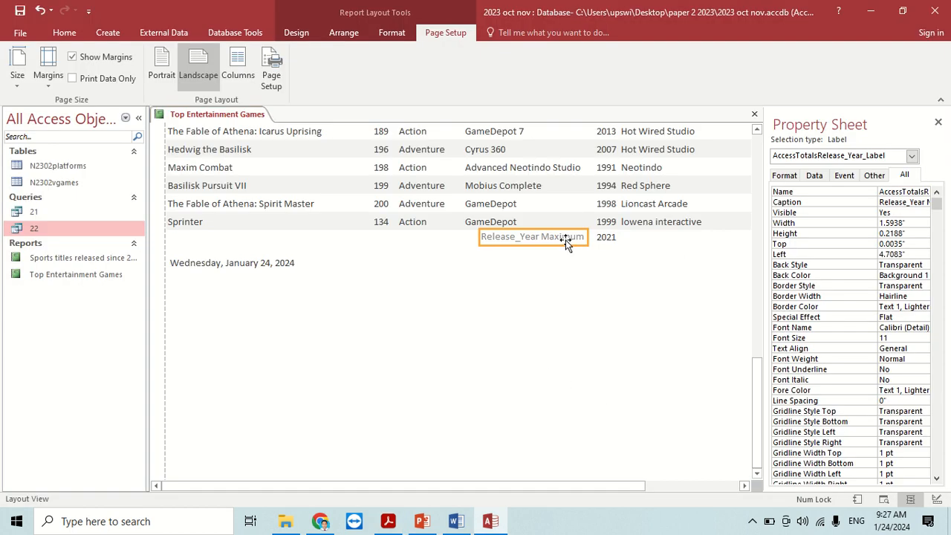
pyautogui.click(566, 237)
pyautogui.moveTo(586, 237); pyautogui.dragTo(464, 231)
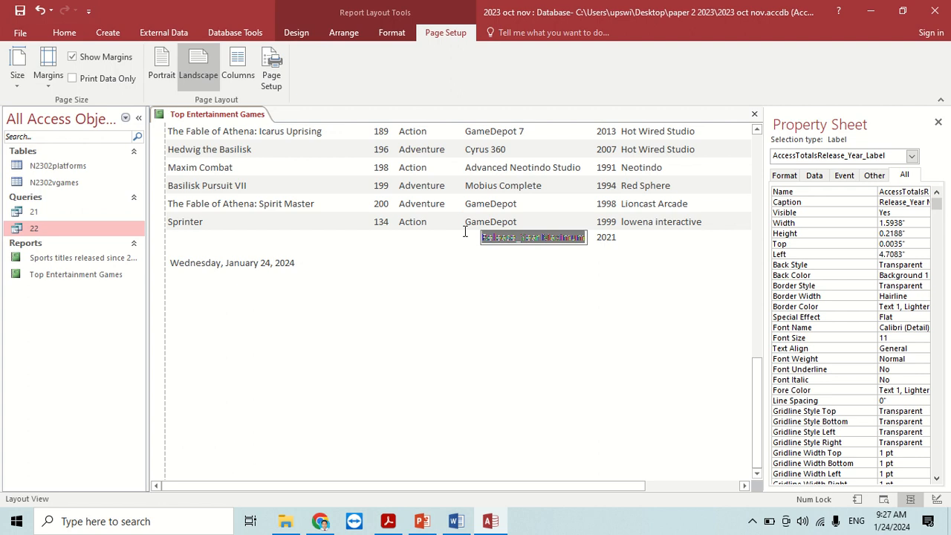
pyautogui.hotkey('ctrl', 'v')
pyautogui.click(518, 346)
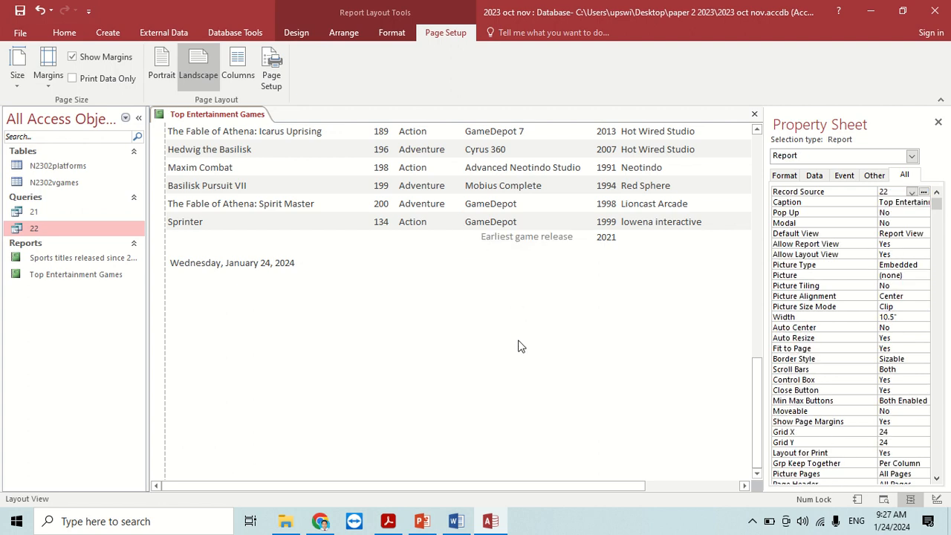
# Check question 22's footer requirement, then add a page footer label between the date and page number containing the name, centre number and candidate number.
pyautogui.hotkey('alt', 'Tab')
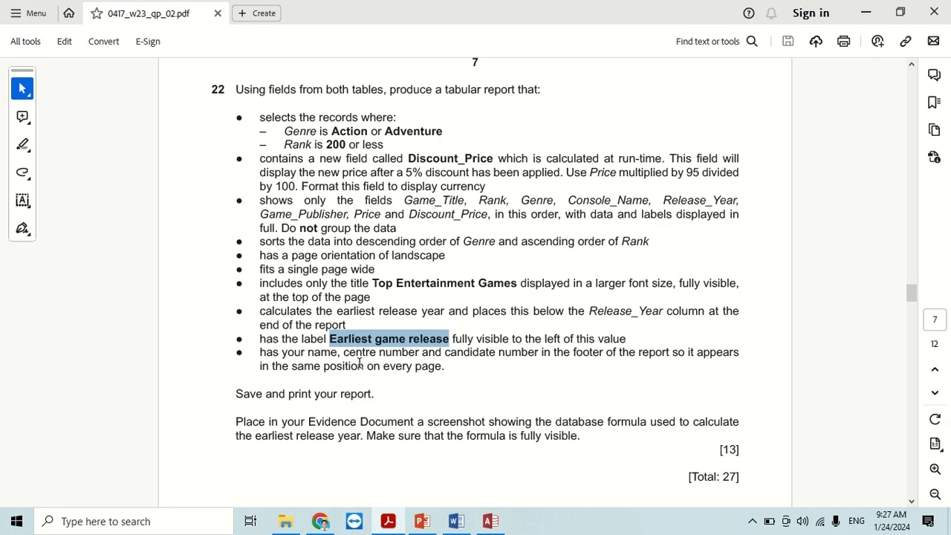
pyautogui.hotkey('alt', 'Tab')
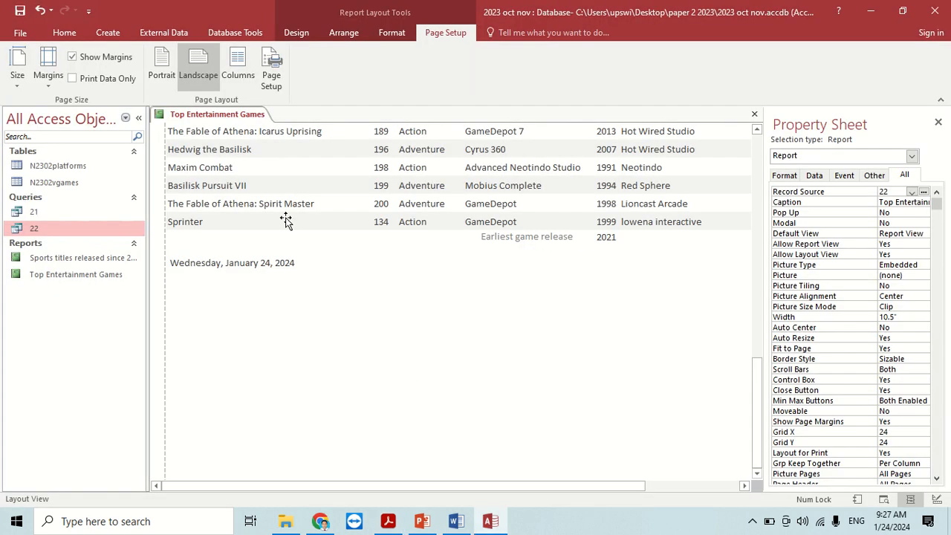
pyautogui.rightClick(239, 119)
pyautogui.click(279, 214)
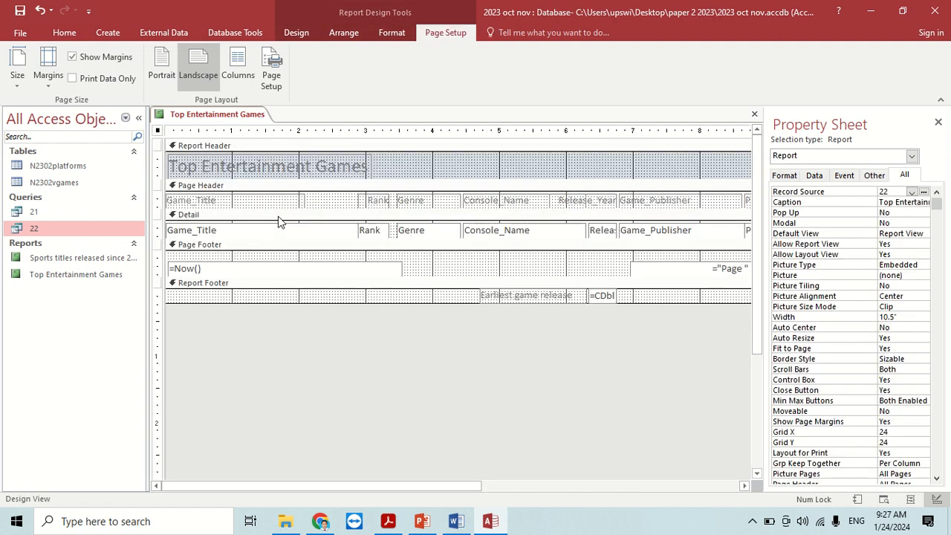
pyautogui.click(300, 34)
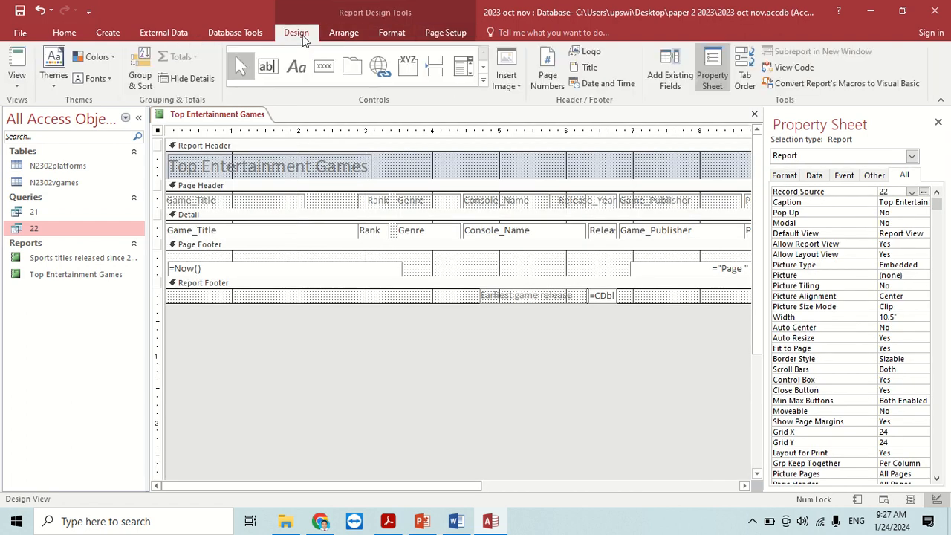
pyautogui.click(295, 68)
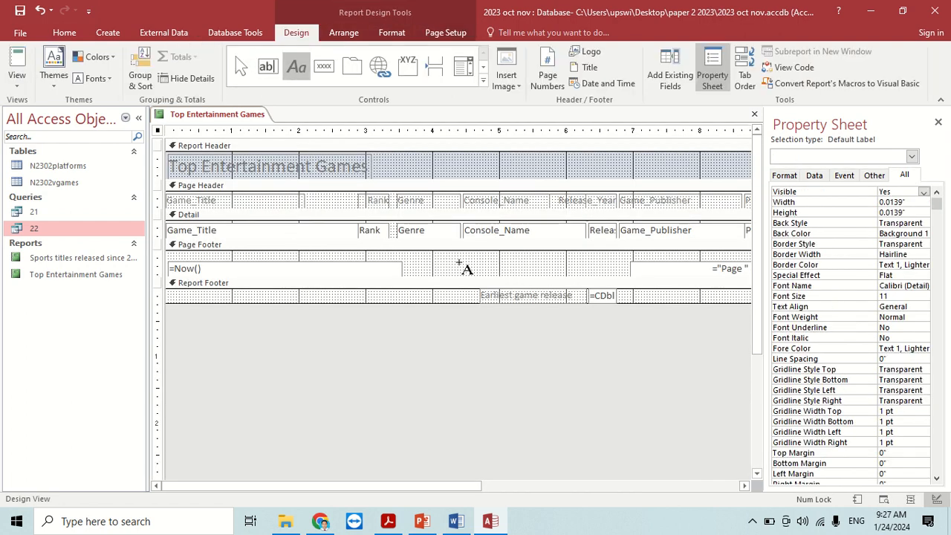
pyautogui.moveTo(435, 262); pyautogui.dragTo(626, 275)
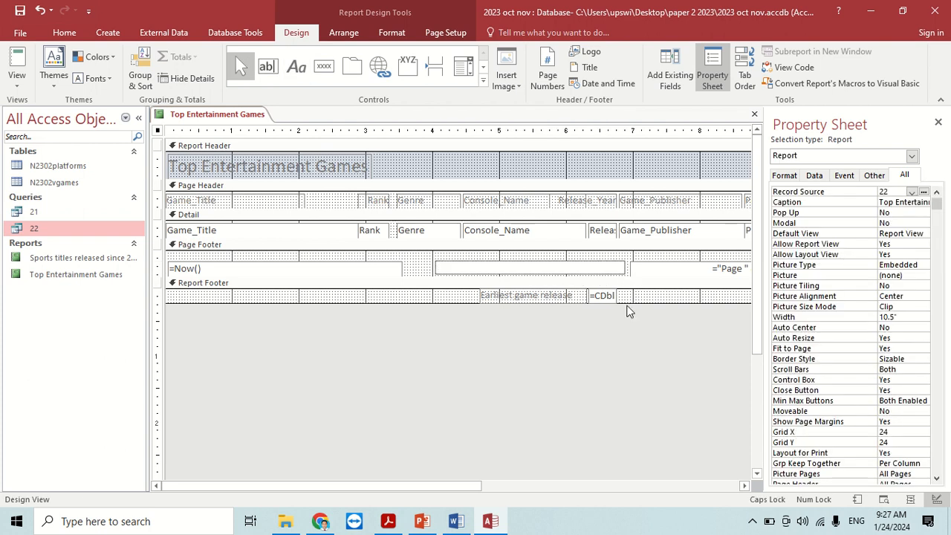
pyautogui.write('Fahim')
pyautogui.press('capslock')
pyautogui.click(444, 296)
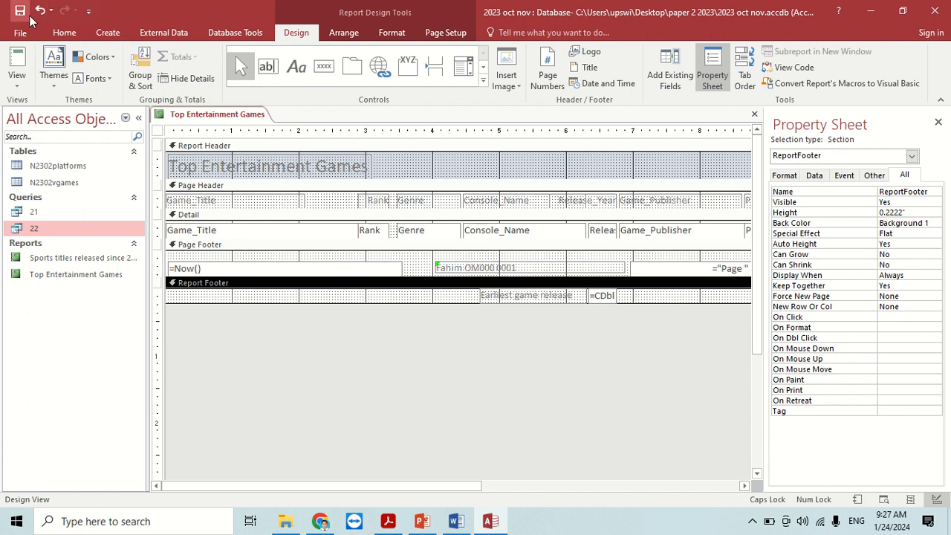
# Check the exam paper's evidence requirement, then widen the report footer's Release_Year total box to 2 inches so its full formula fits.
pyautogui.click(388, 522)
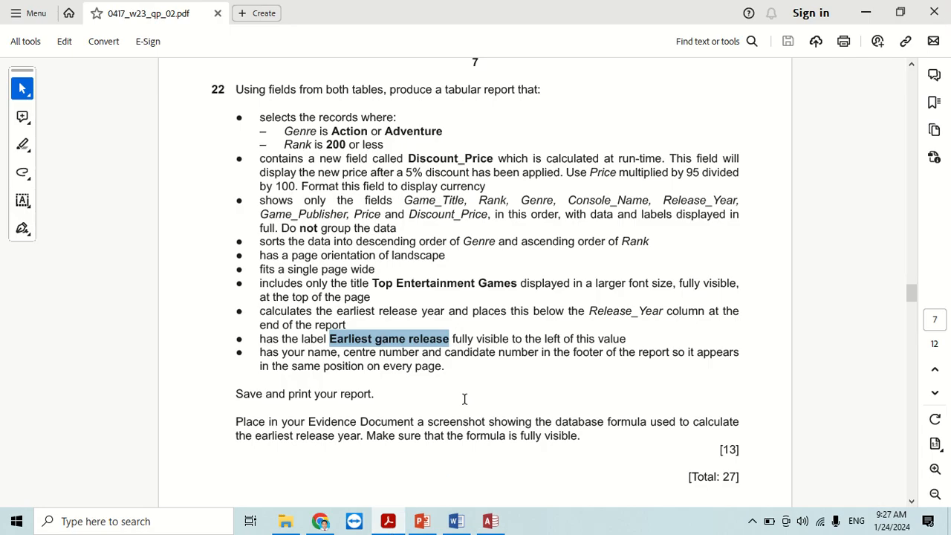
pyautogui.scroll(-2, 529, 385)
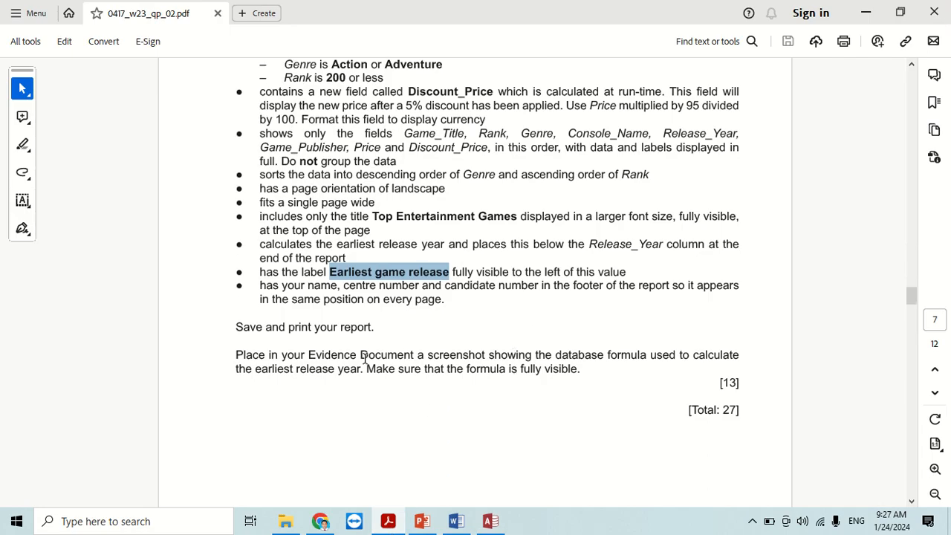
pyautogui.moveTo(361, 358); pyautogui.dragTo(631, 361)
pyautogui.hotkey('alt', 'Tab')
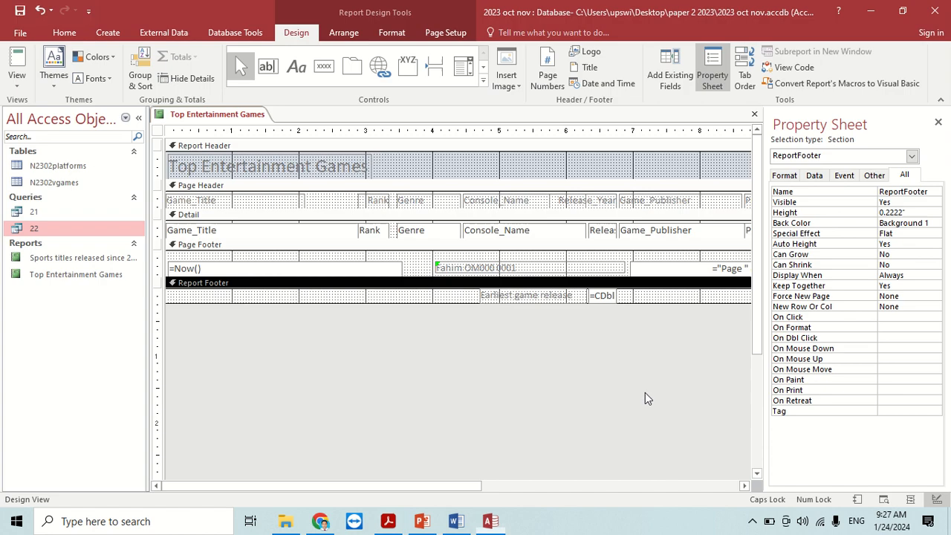
pyautogui.click(596, 299)
pyautogui.moveTo(619, 297); pyautogui.dragTo(722, 295)
pyautogui.click(605, 295)
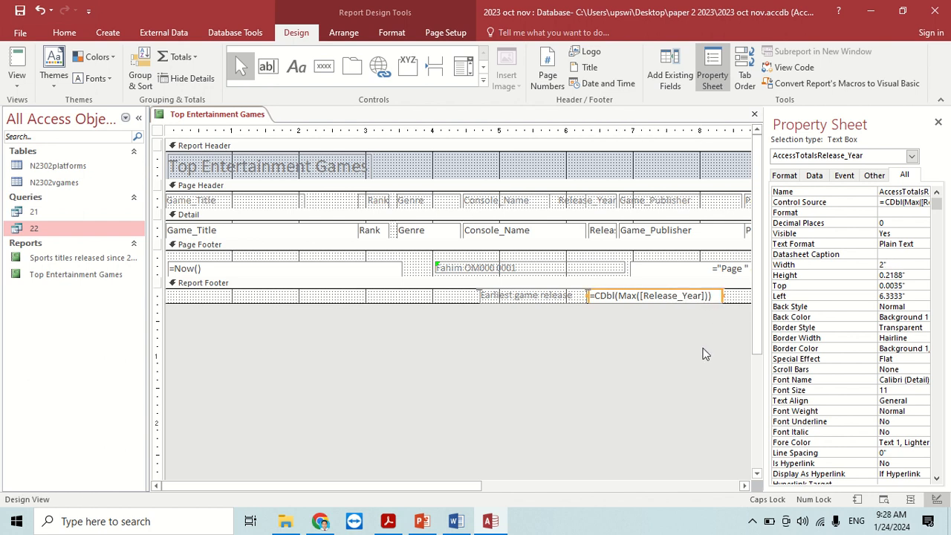
# Capture a screenshot of the Earliest game release label and its formula, and paste it under Step 22 evidence in the EVIDENCE0001 Word document.
pyautogui.press('super+shift+s')
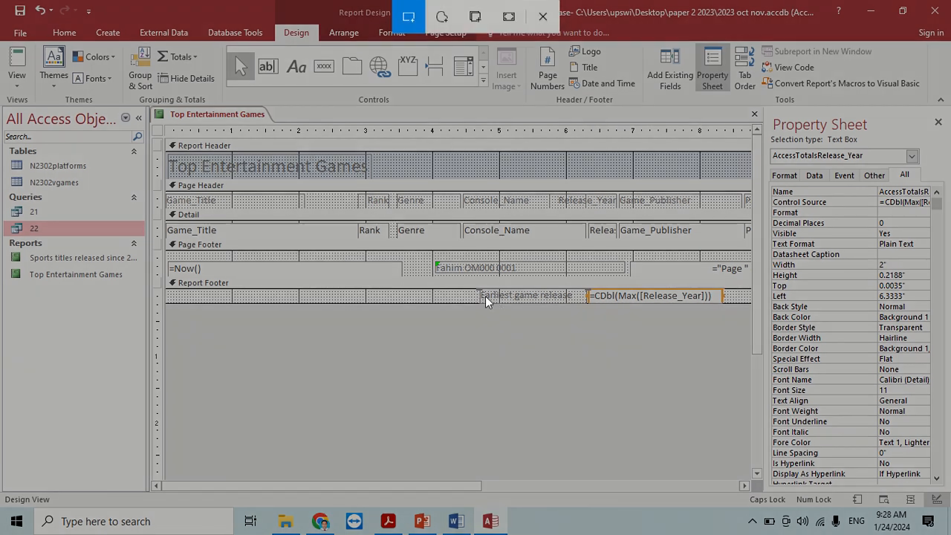
pyautogui.moveTo(476, 288); pyautogui.dragTo(734, 314)
pyautogui.click(456, 520)
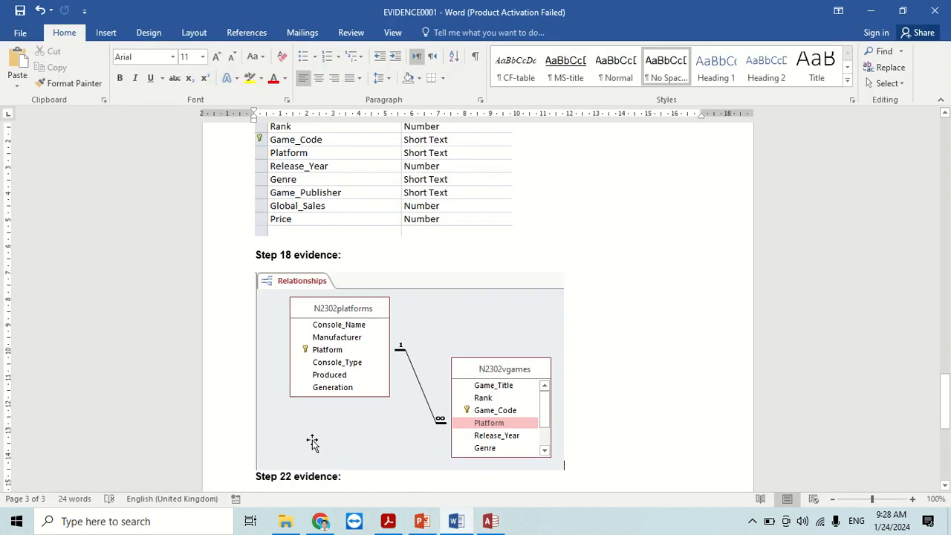
pyautogui.scroll(-3, 312, 431)
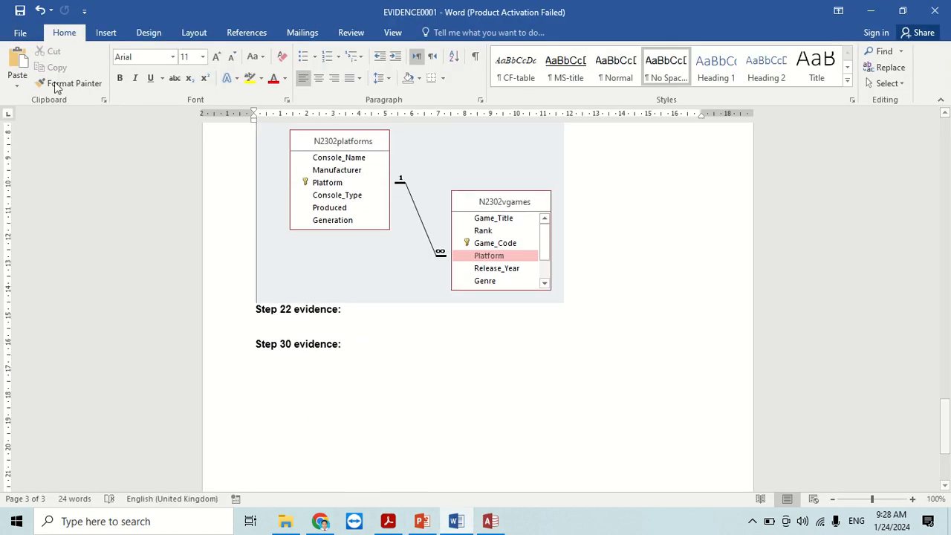
pyautogui.click(16, 63)
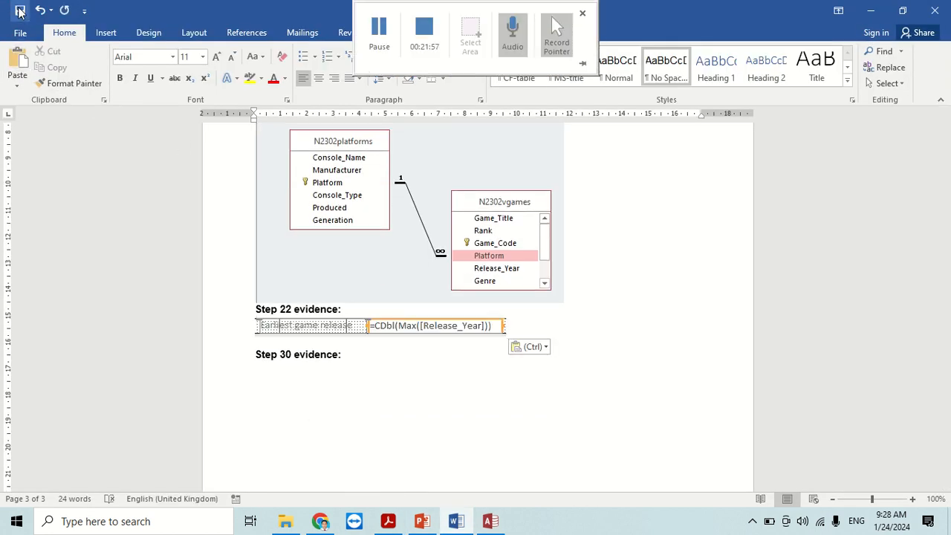
# Review the exam paper from the end of question 22 back through the database tasks to question 18.
pyautogui.hotkey('alt', 'Tab')
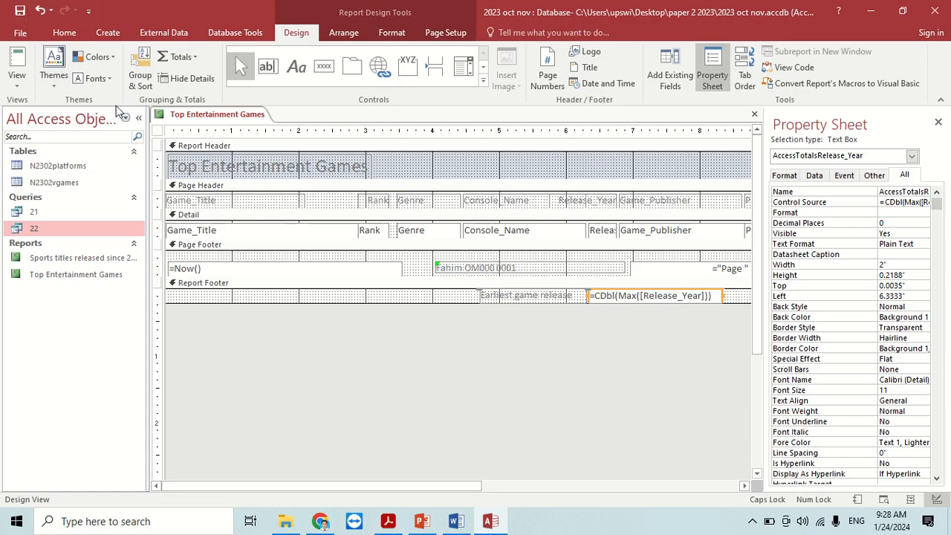
pyautogui.click(388, 521)
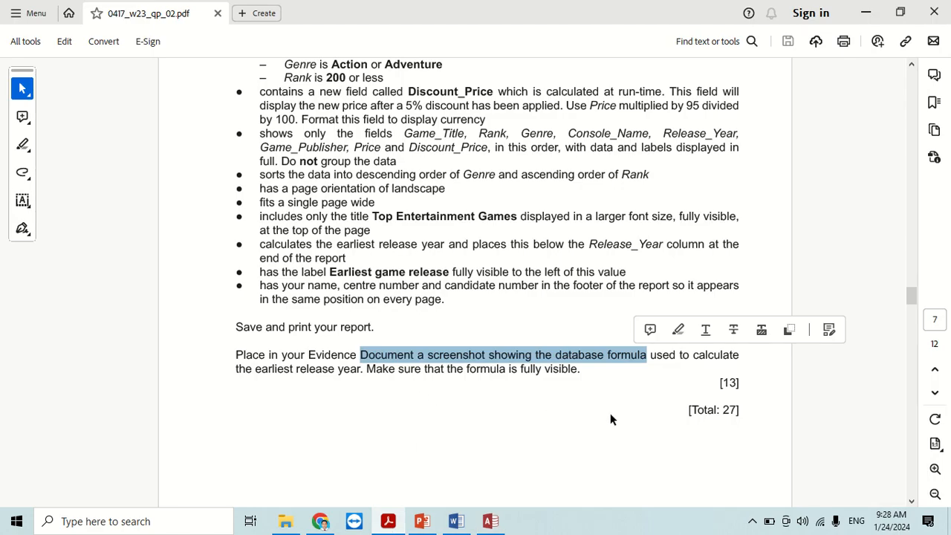
pyautogui.scroll(-1, 609, 416)
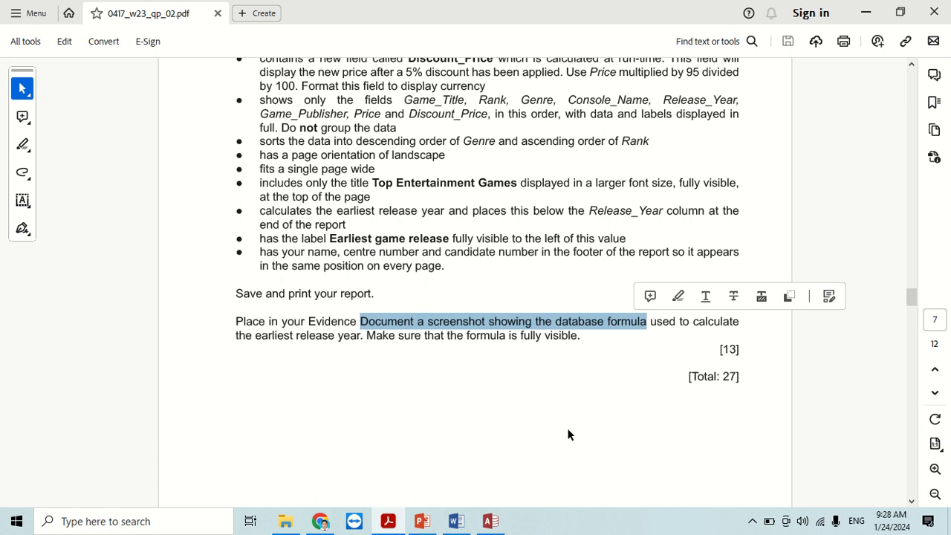
pyautogui.click(568, 435)
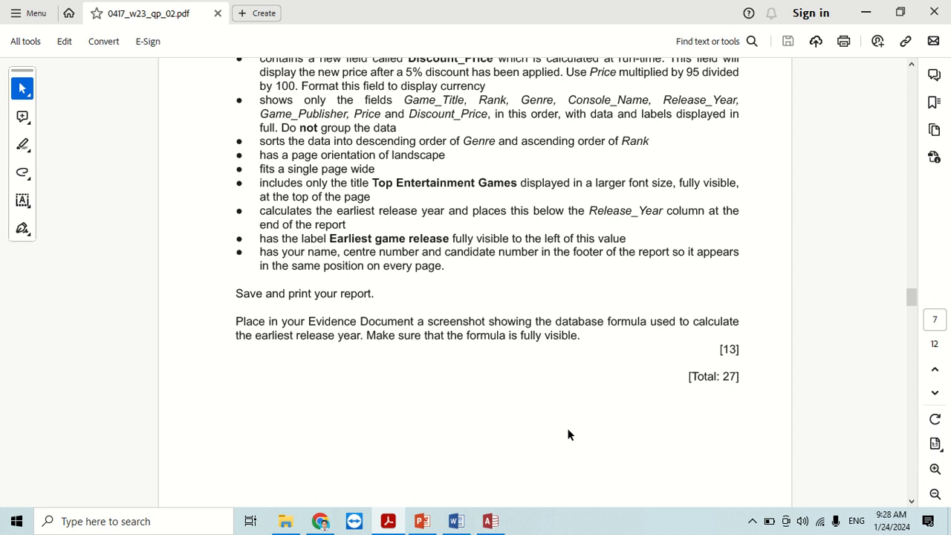
pyautogui.scroll(10, 568, 435)
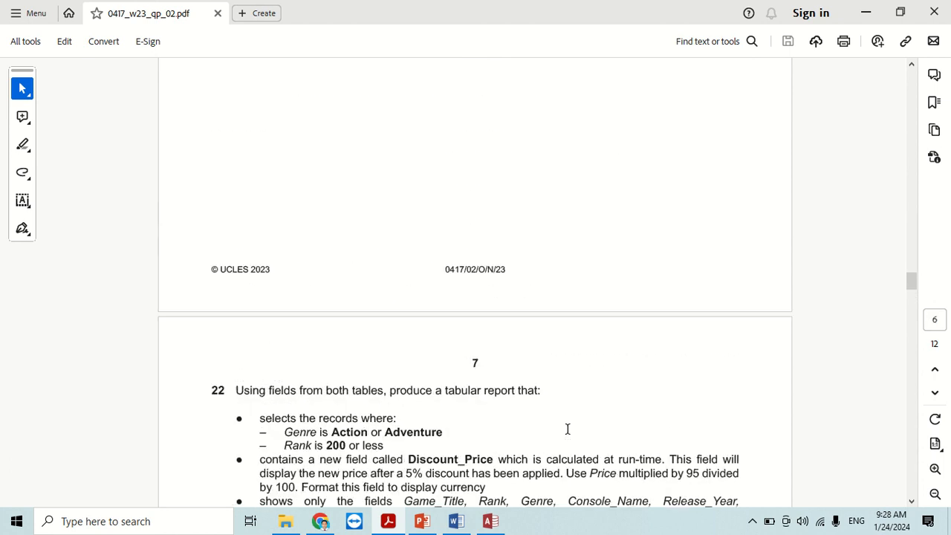
pyautogui.scroll(10, 568, 434)
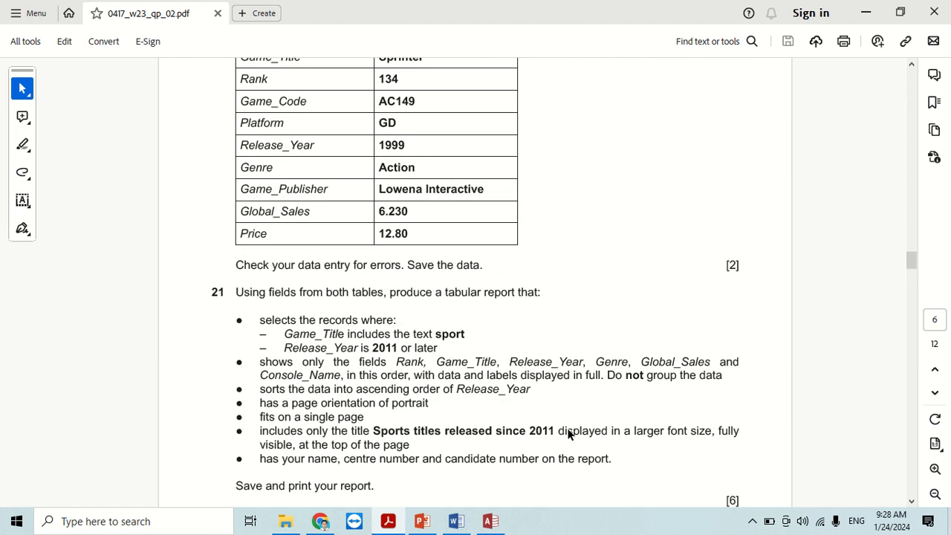
pyautogui.scroll(10, 568, 431)
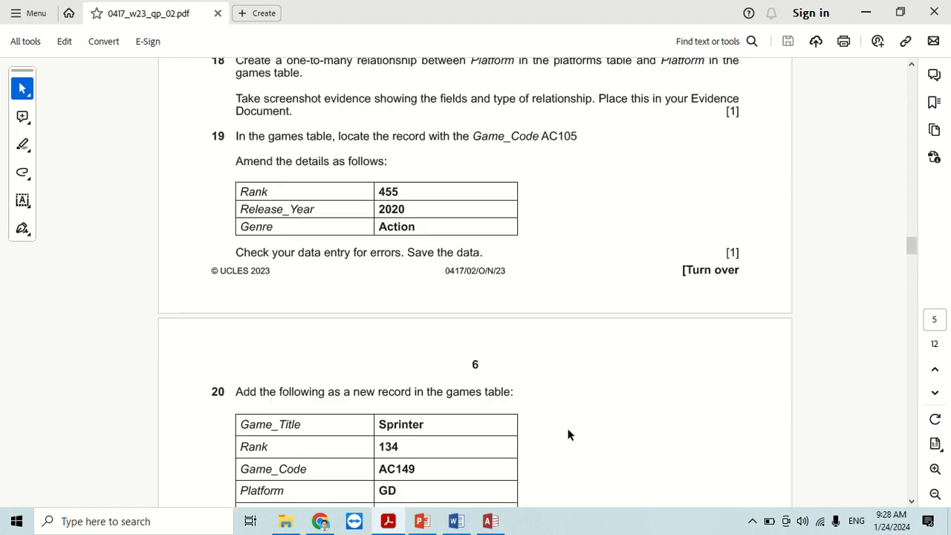
pyautogui.scroll(1, 568, 434)
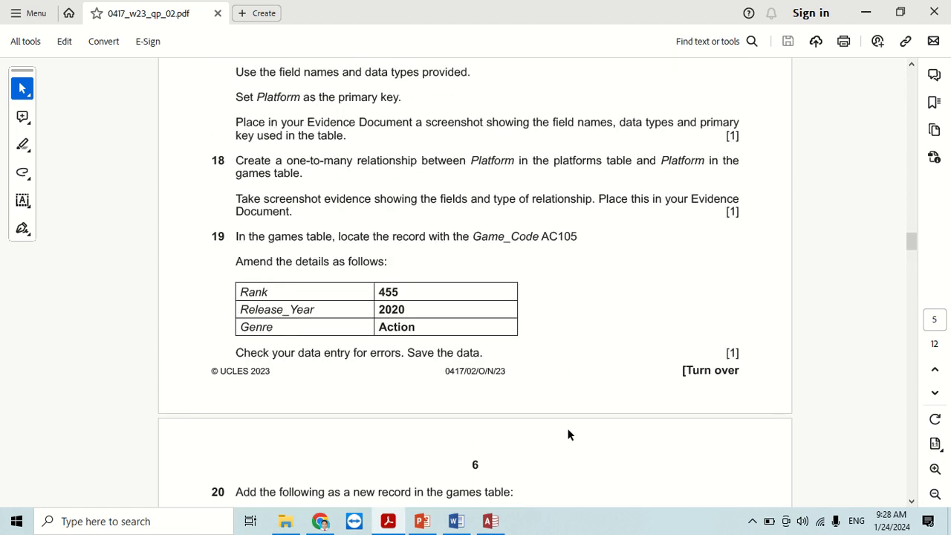